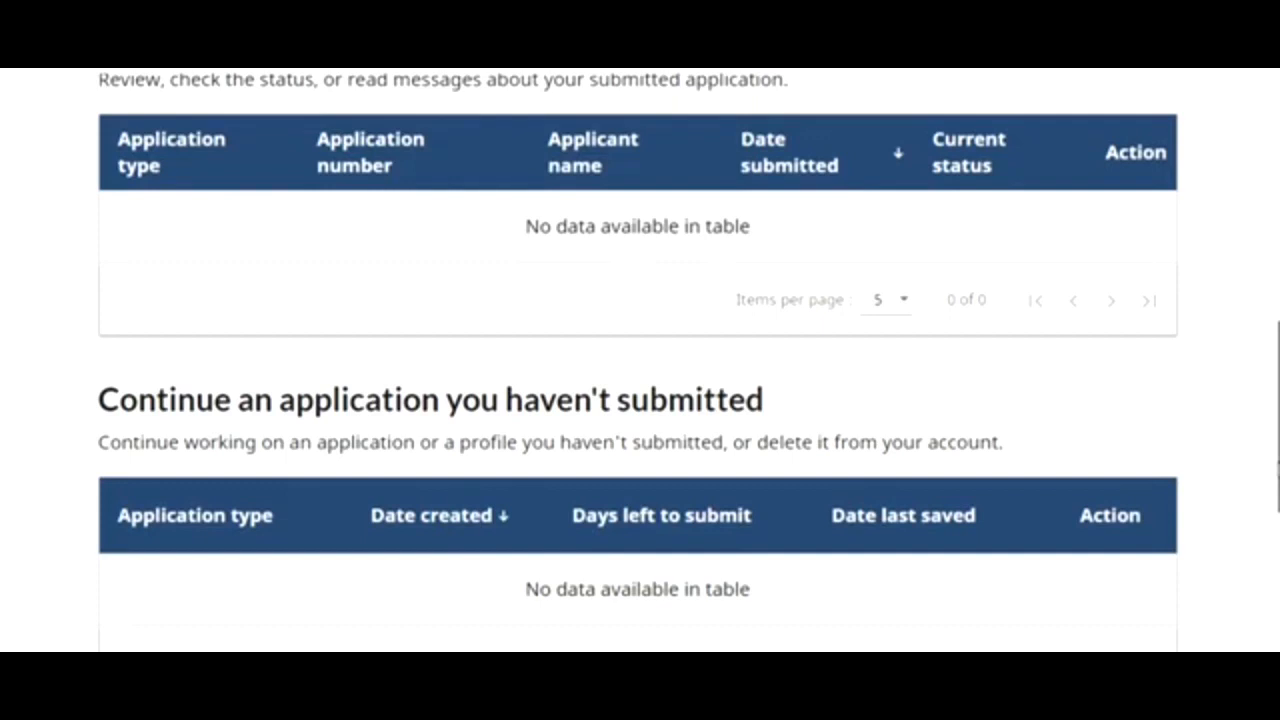
- Close the yellow notice about existing IRCC accounts on the My IRCC account page
scroll(640, 360, down, 3)
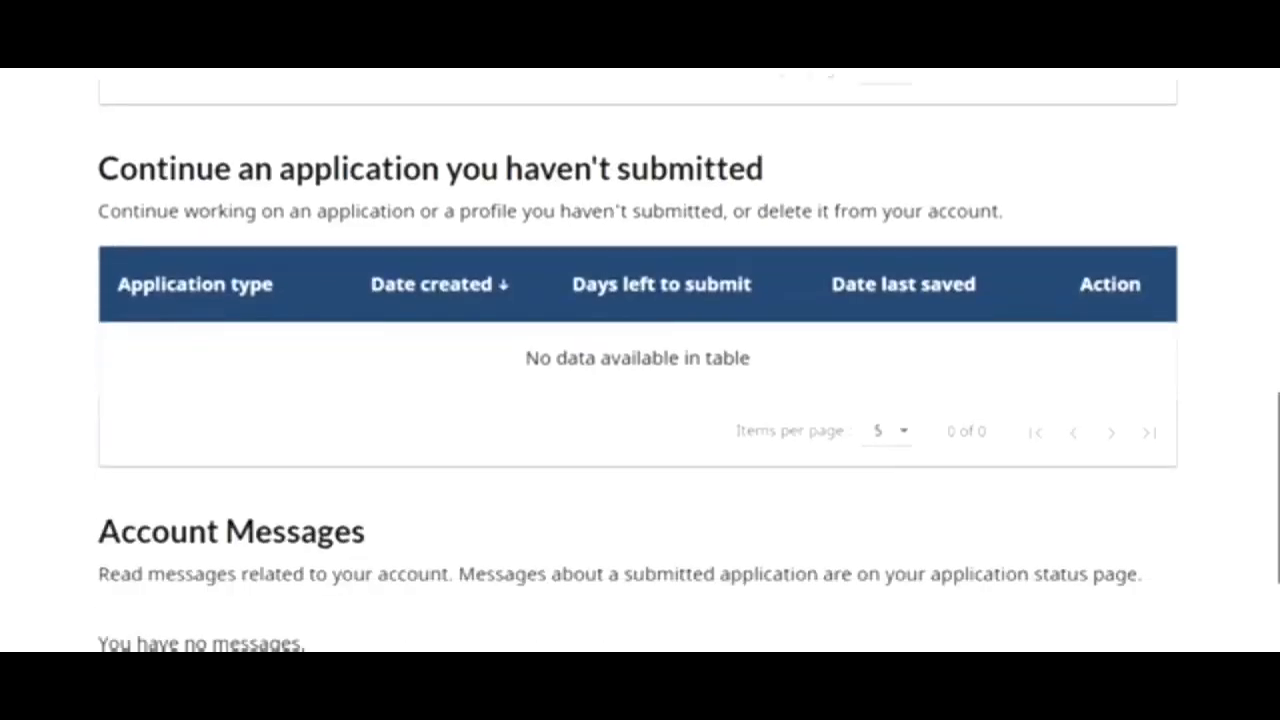
scroll(1214, 354, up, 15)
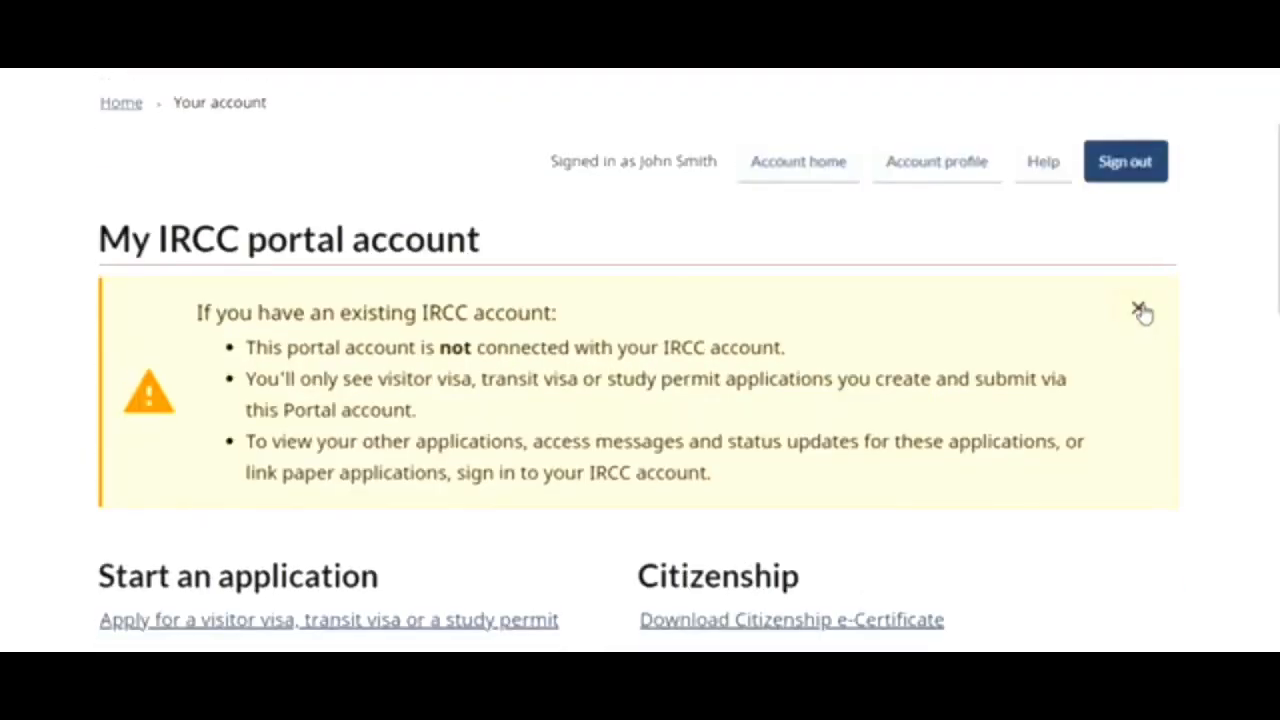
click(1141, 309)
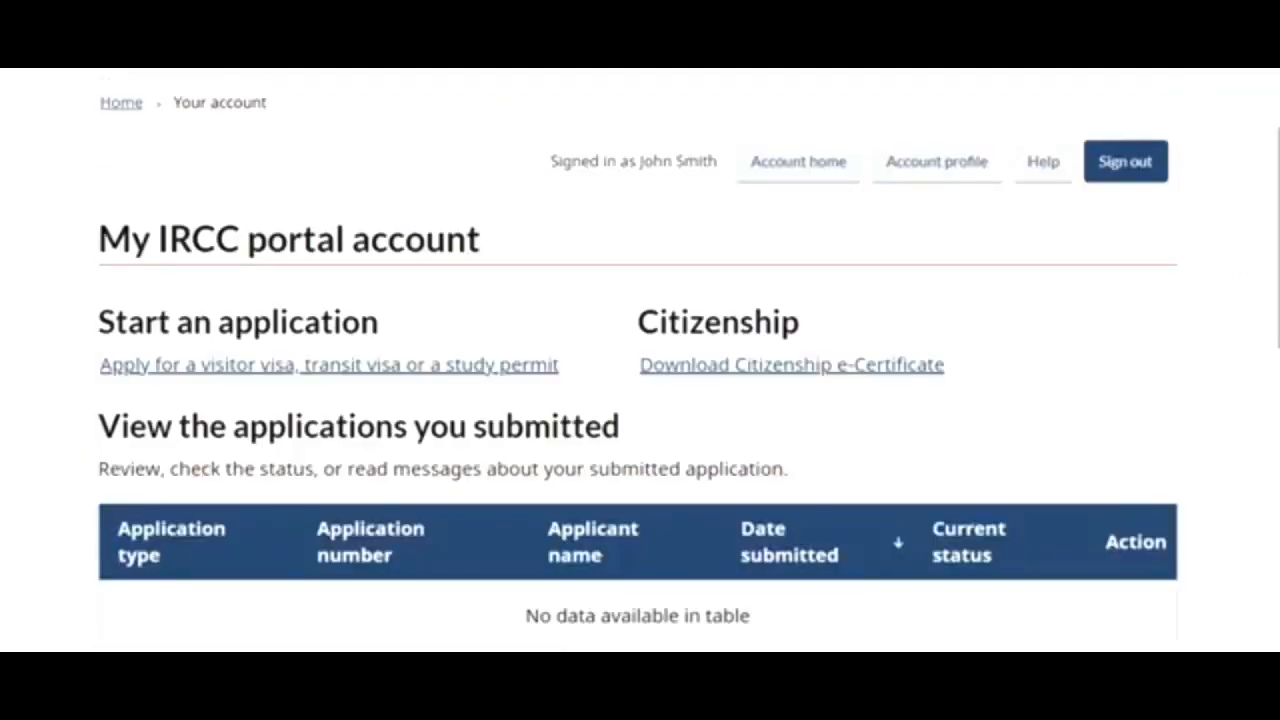
scroll(640, 360, up, 1)
scroll(640, 364, down, 6)
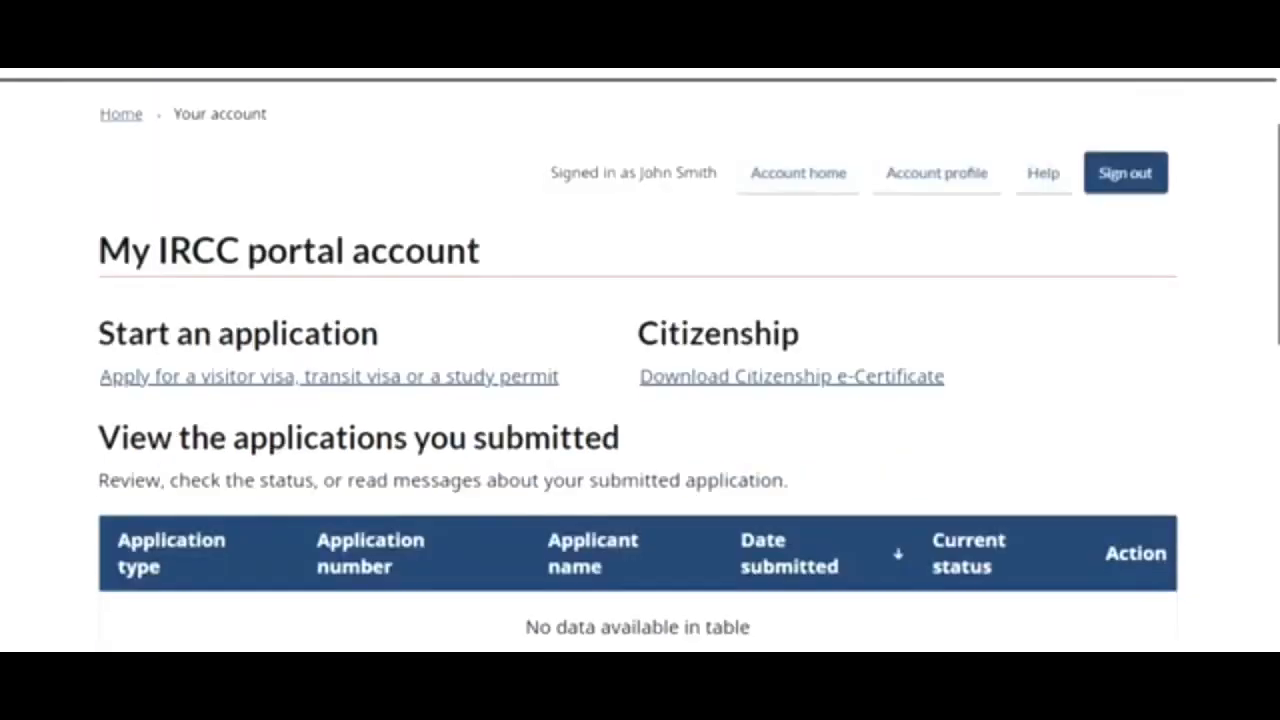
scroll(1273, 490, down, 3)
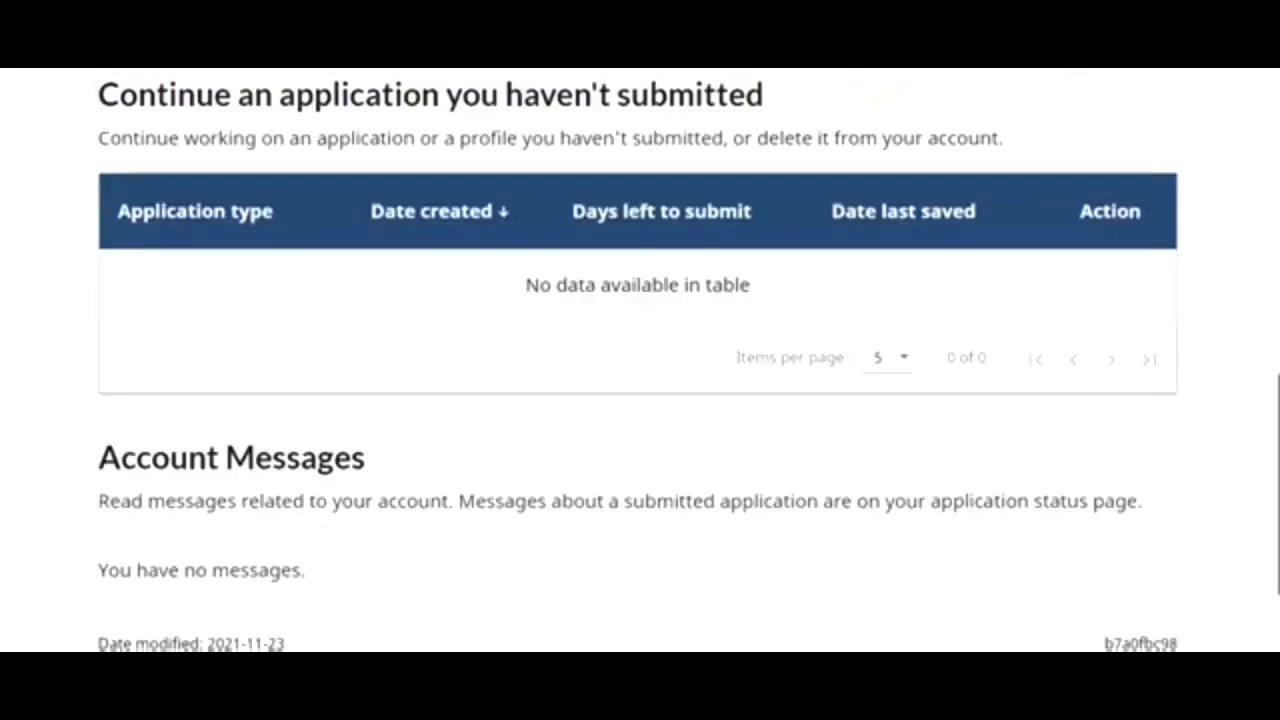
scroll(1273, 490, up, 2)
drag(1273, 490, 1191, 289)
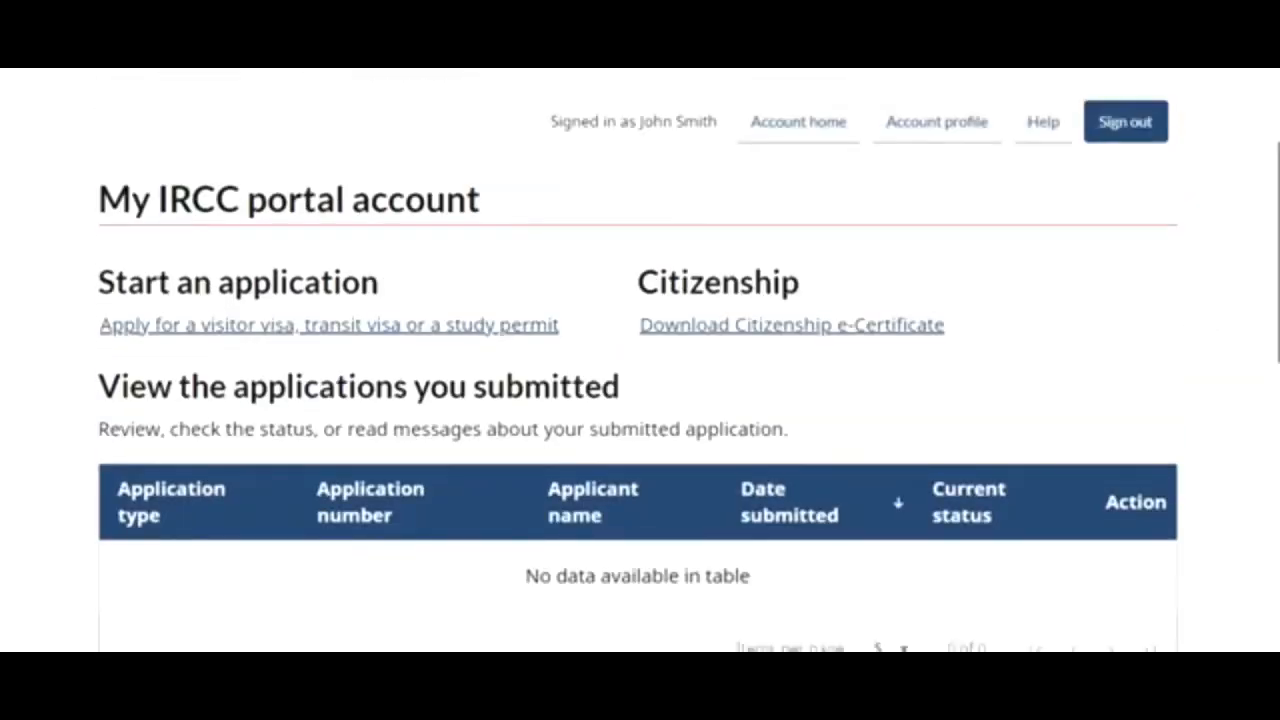
drag(1278, 278, 1278, 502)
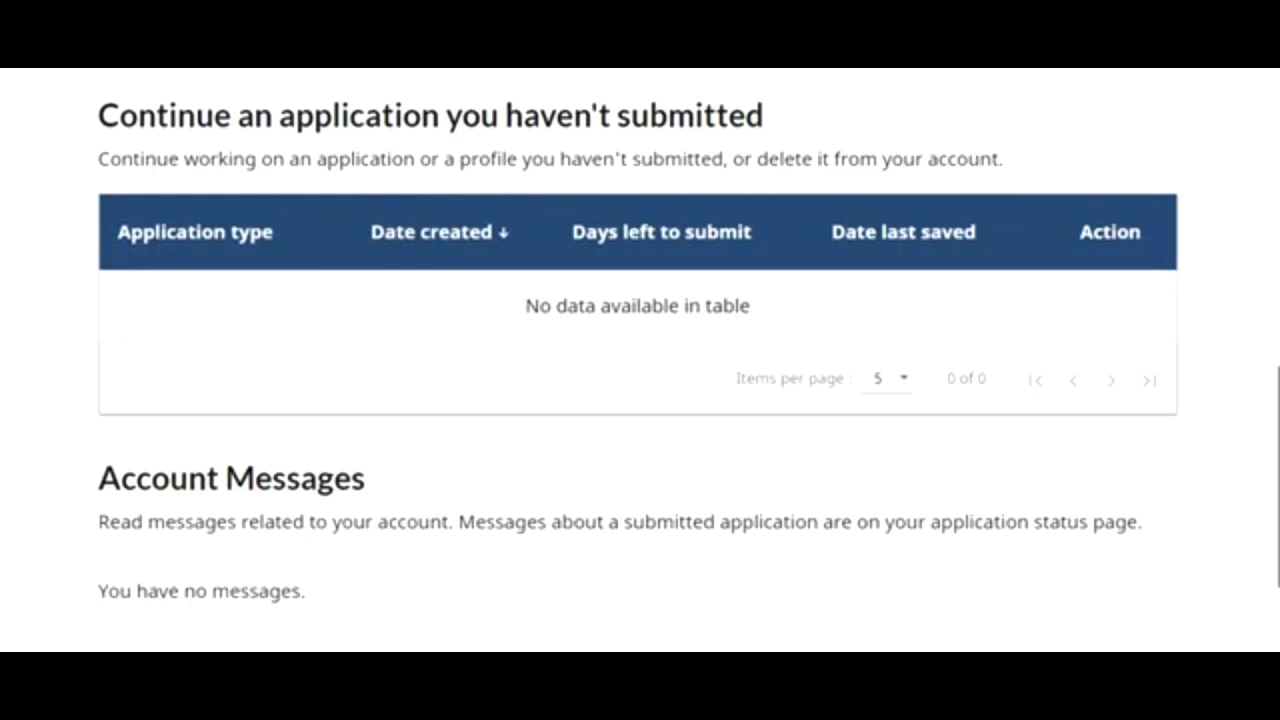
drag(1278, 477, 1257, 233)
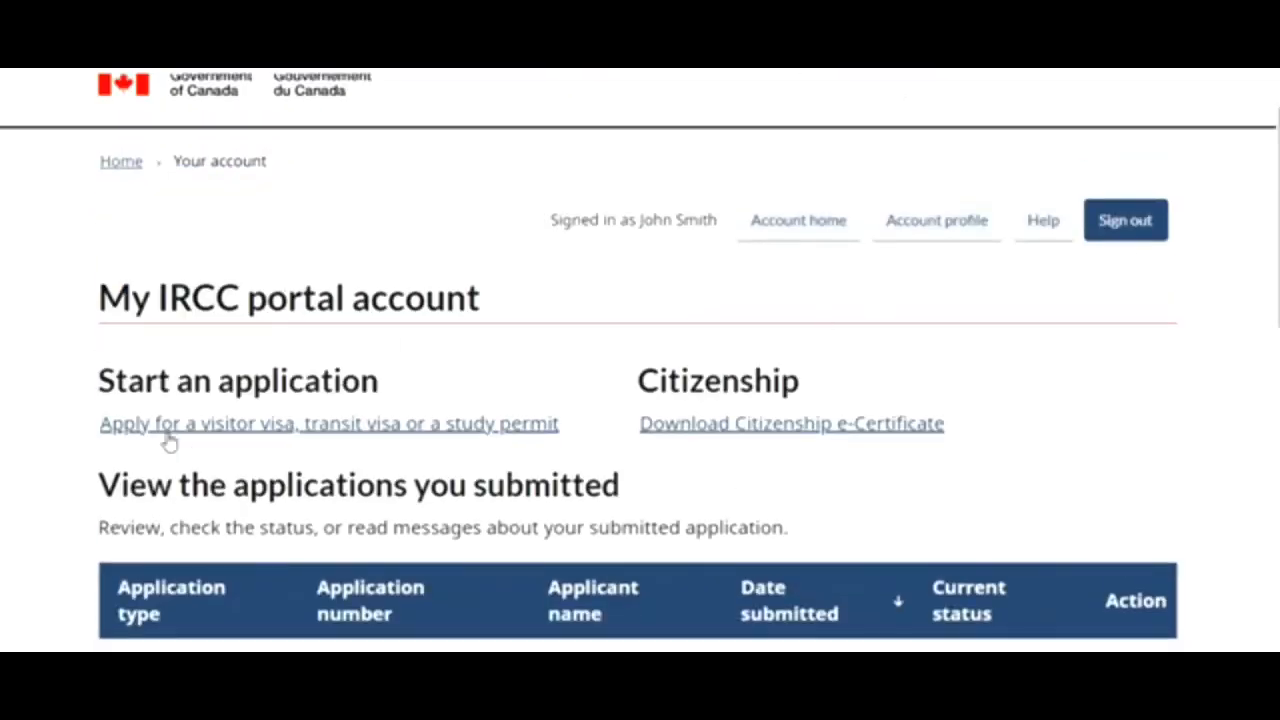
- Choose the visitor visa, transit visa or study permit application, accept the acknowledgement, and start it
click(245, 425)
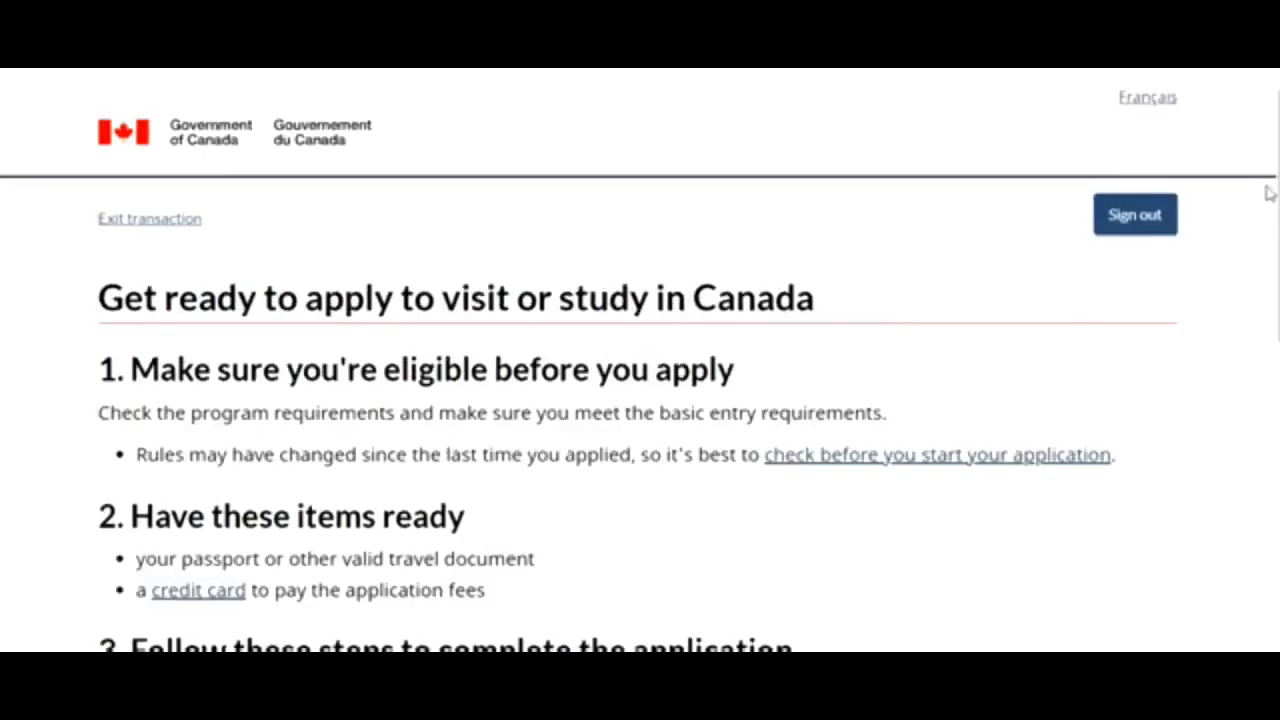
drag(1278, 195, 1278, 475)
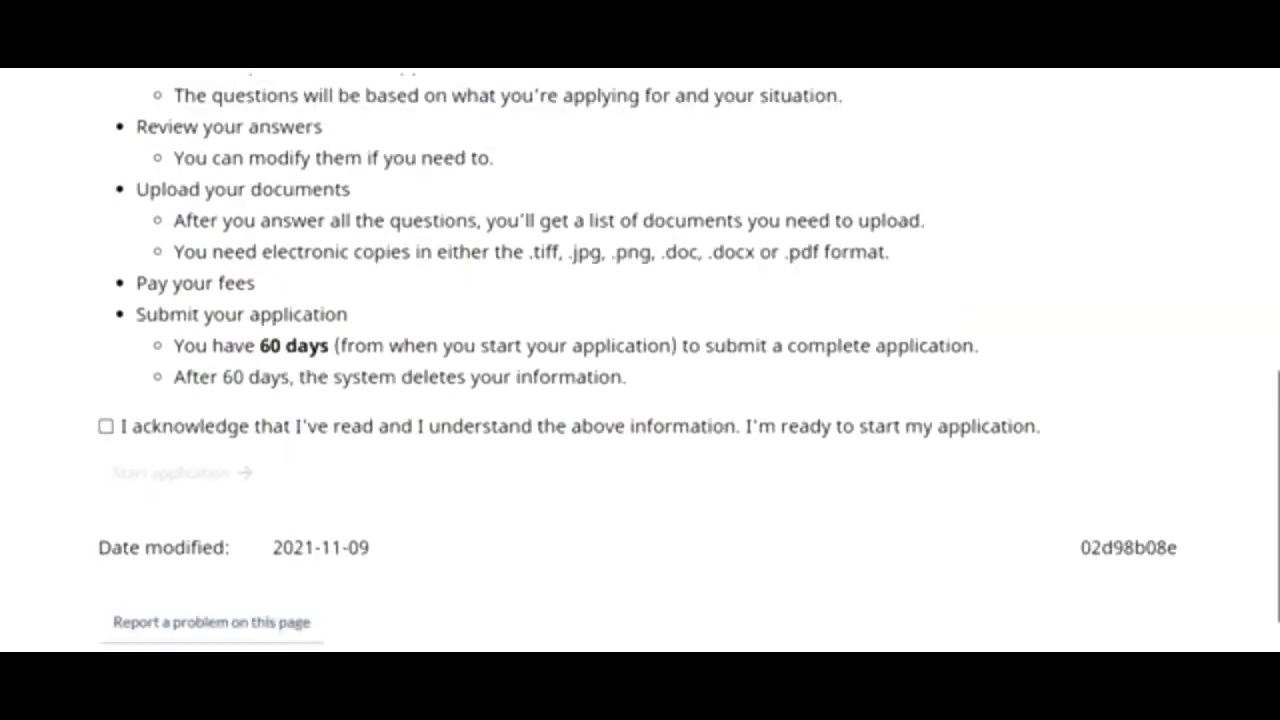
click(107, 428)
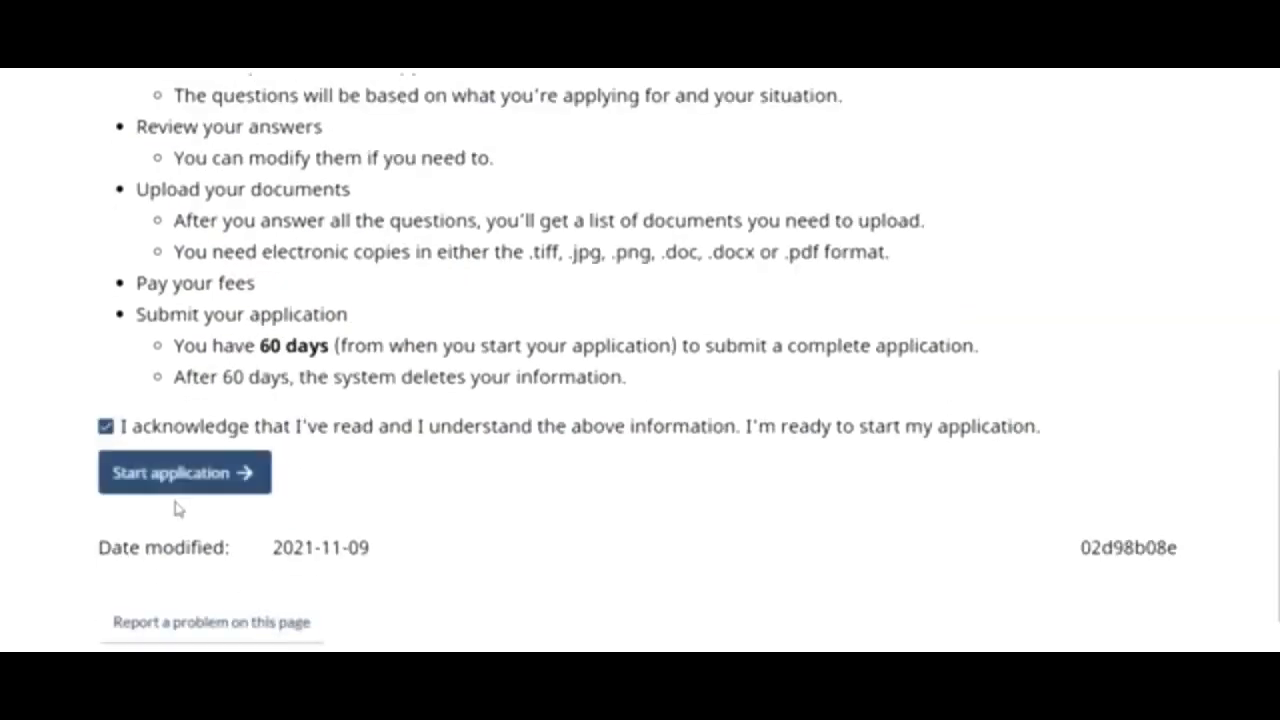
click(171, 482)
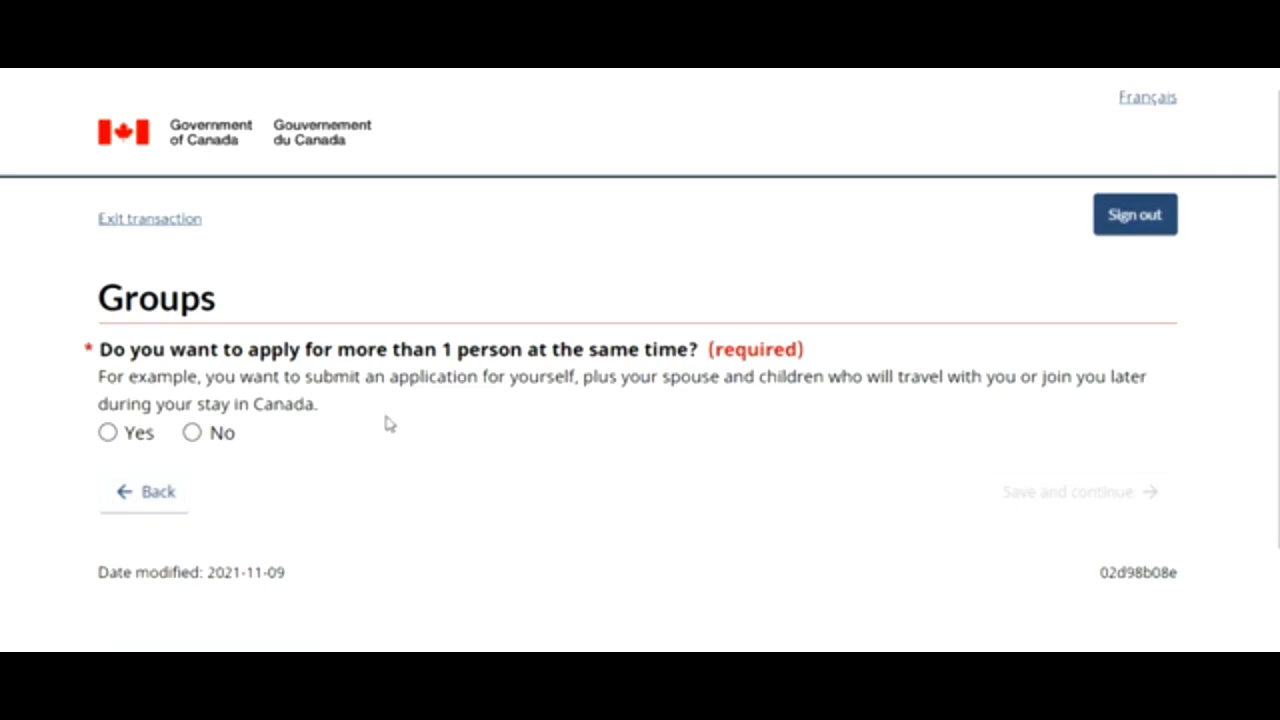
- Answer No to applying for more than one person and save the Groups page
click(194, 437)
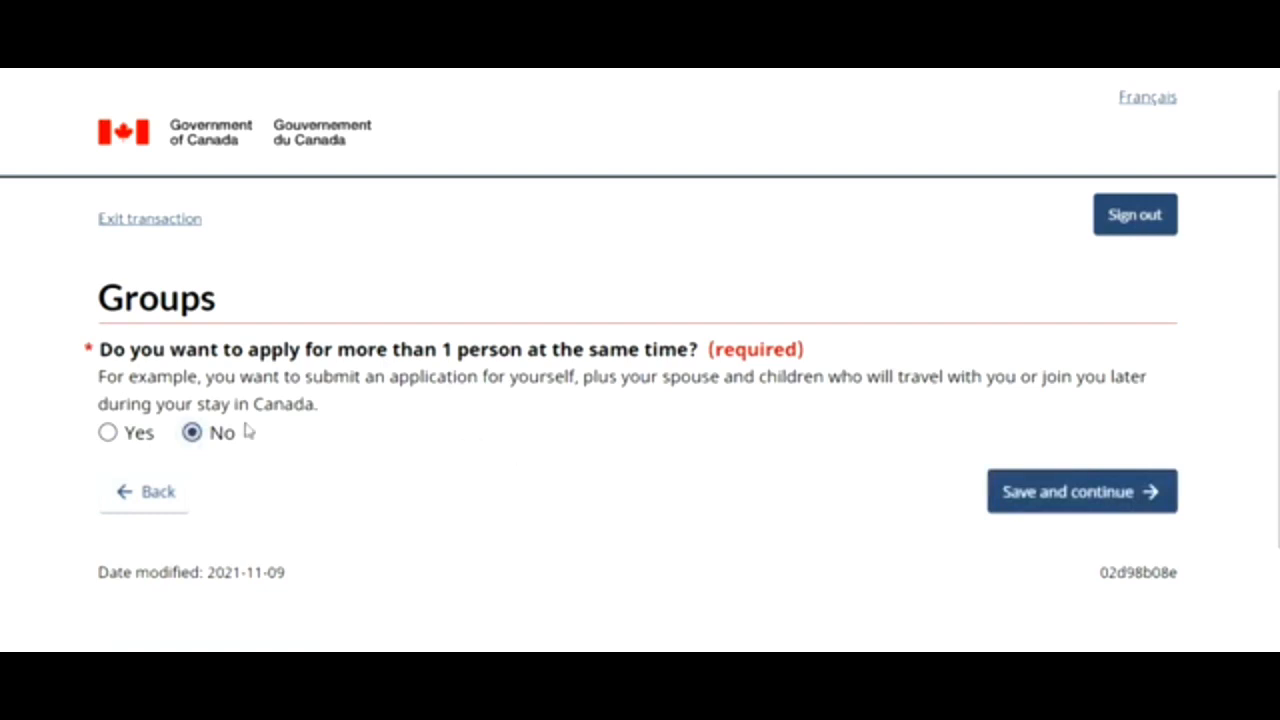
click(108, 436)
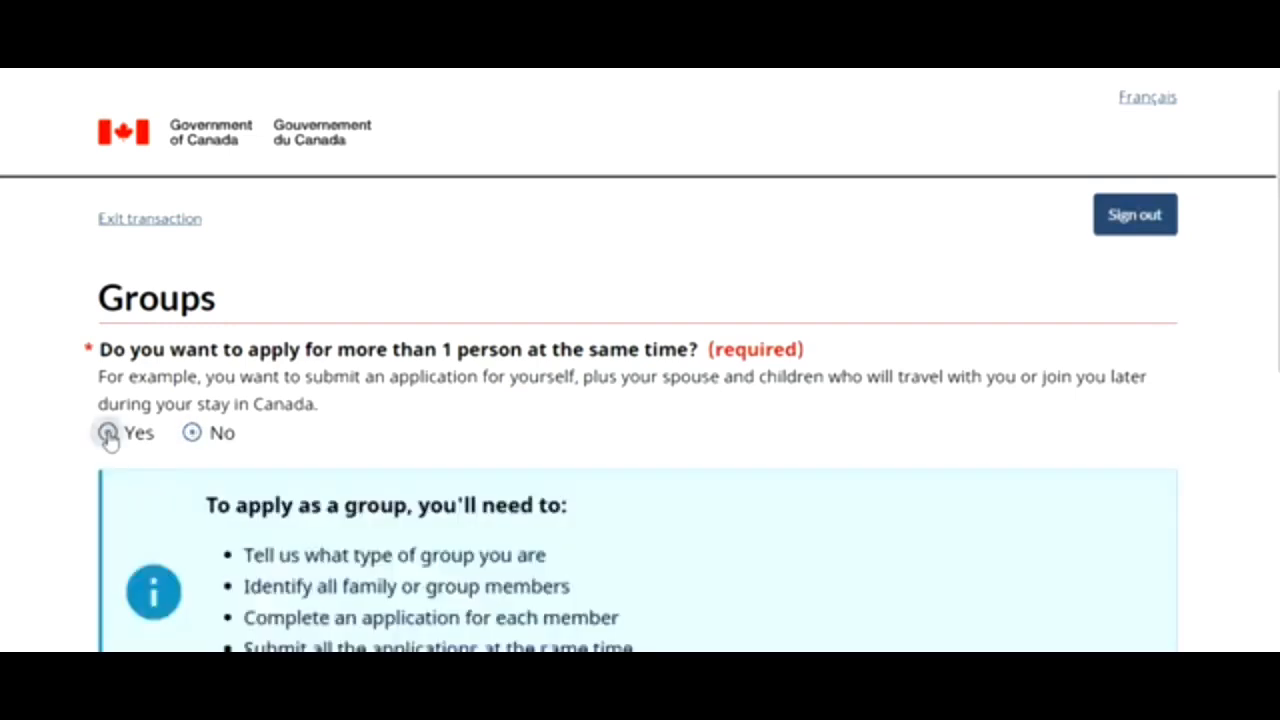
scroll(807, 446, down, 1)
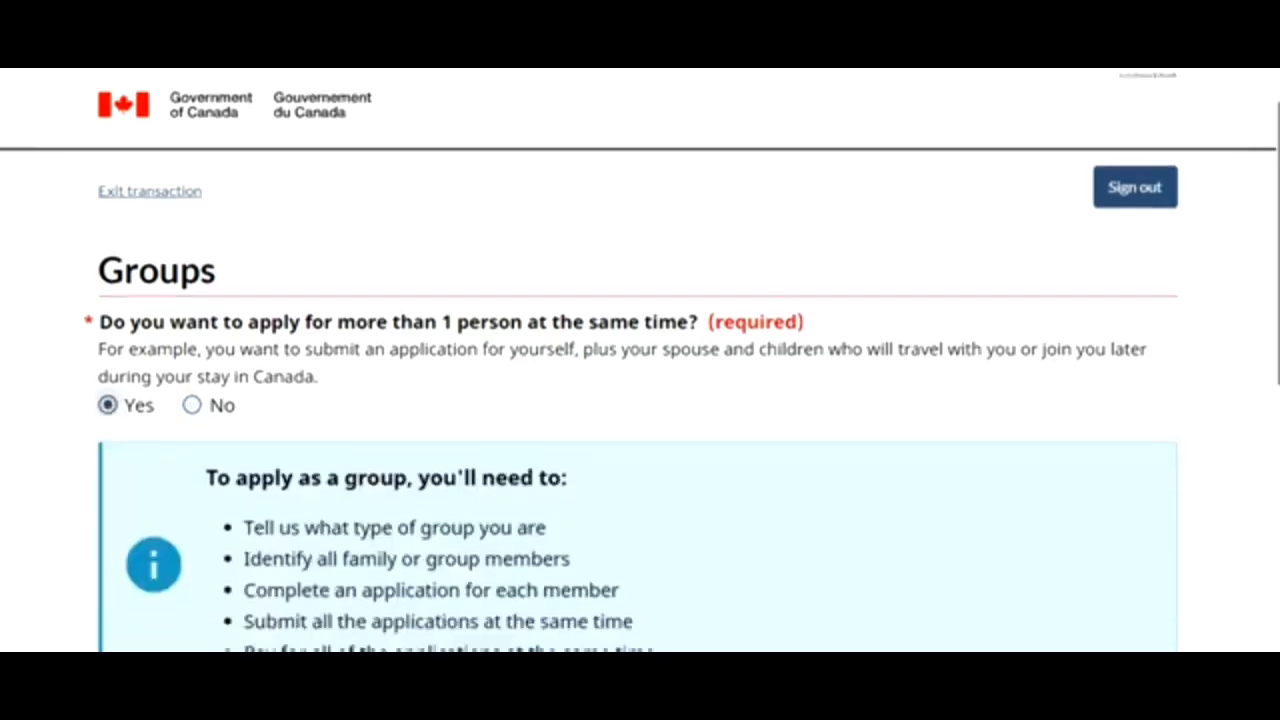
scroll(640, 400, down, 4)
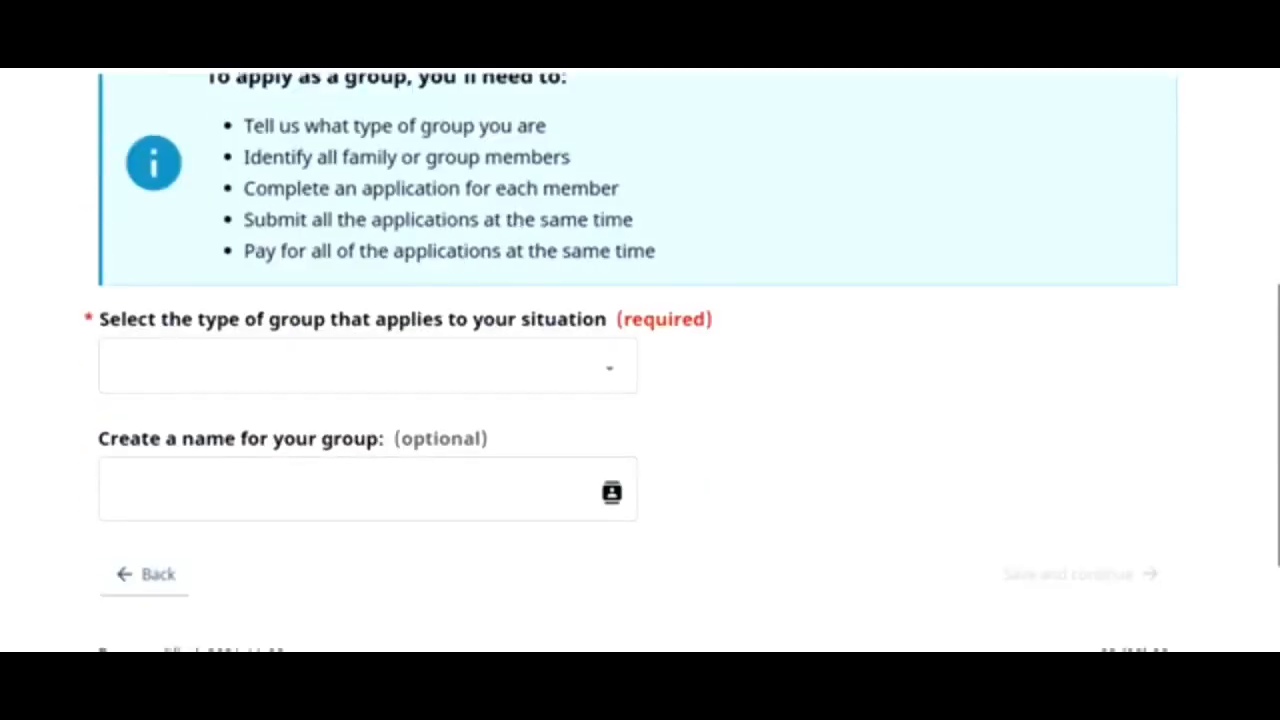
scroll(1260, 331, up, 4)
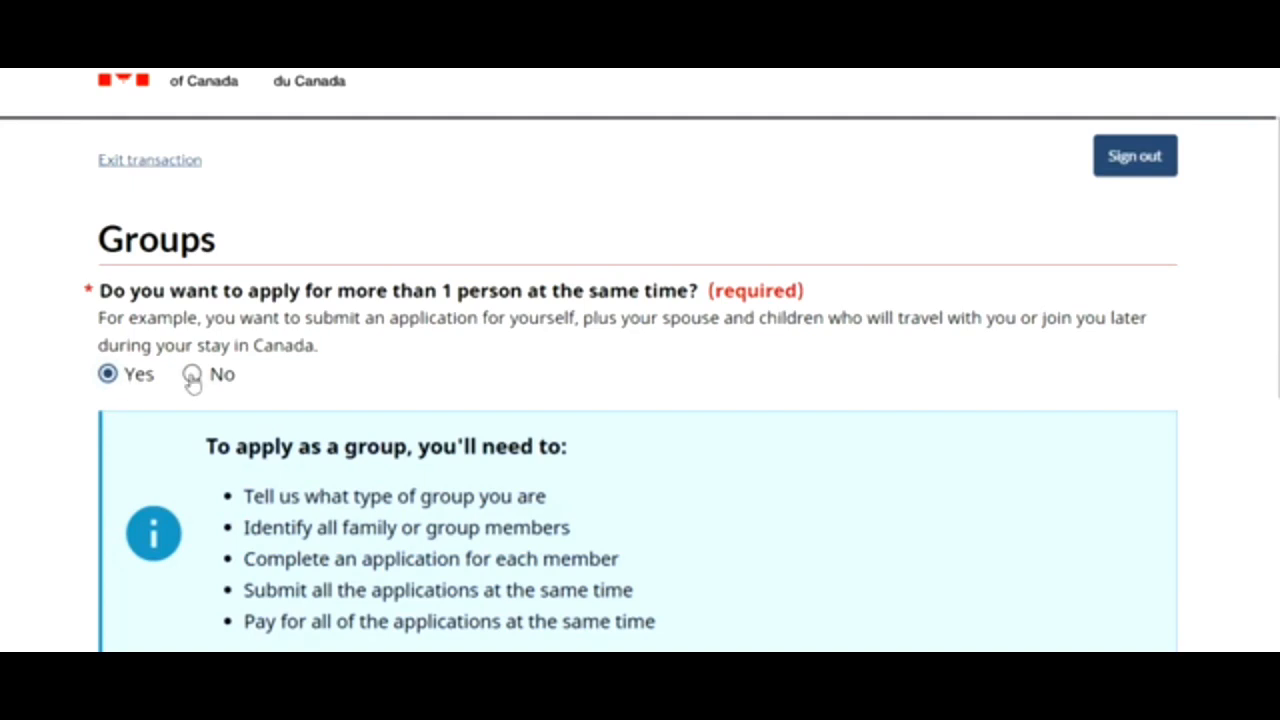
click(191, 376)
click(1061, 433)
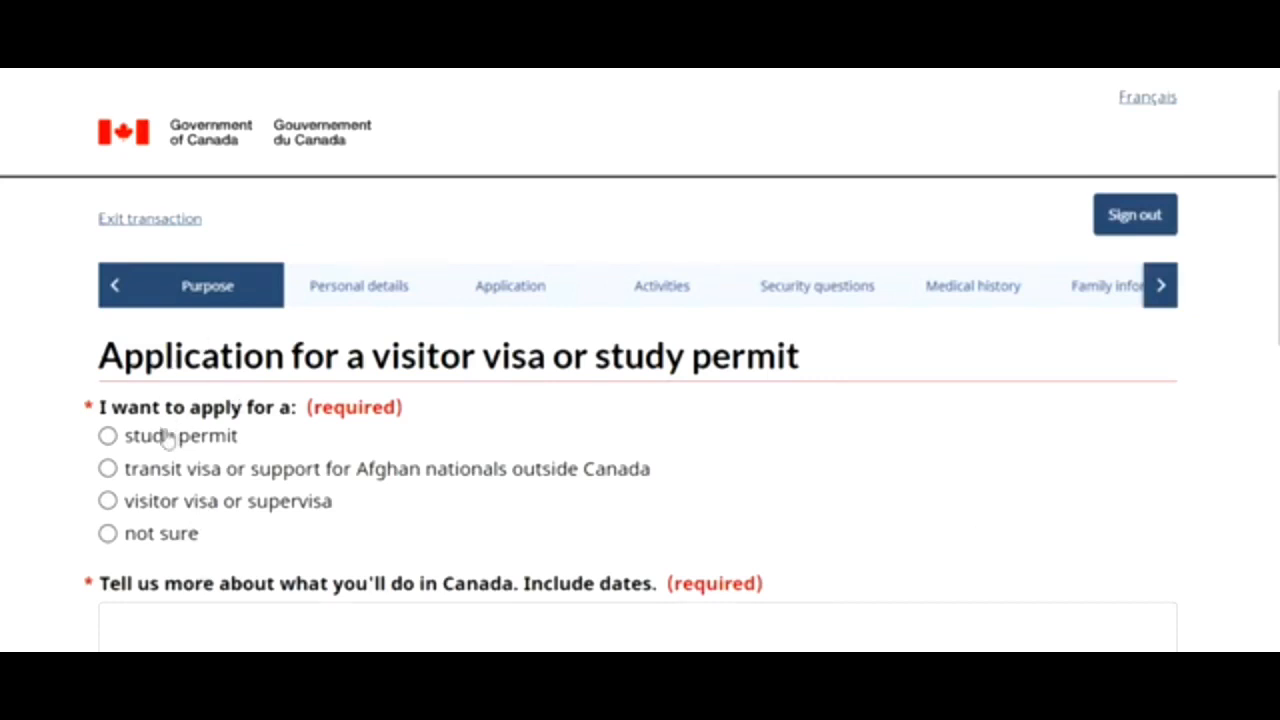
- Choose a study permit for over 6 months and describe the plans in Canada
click(108, 437)
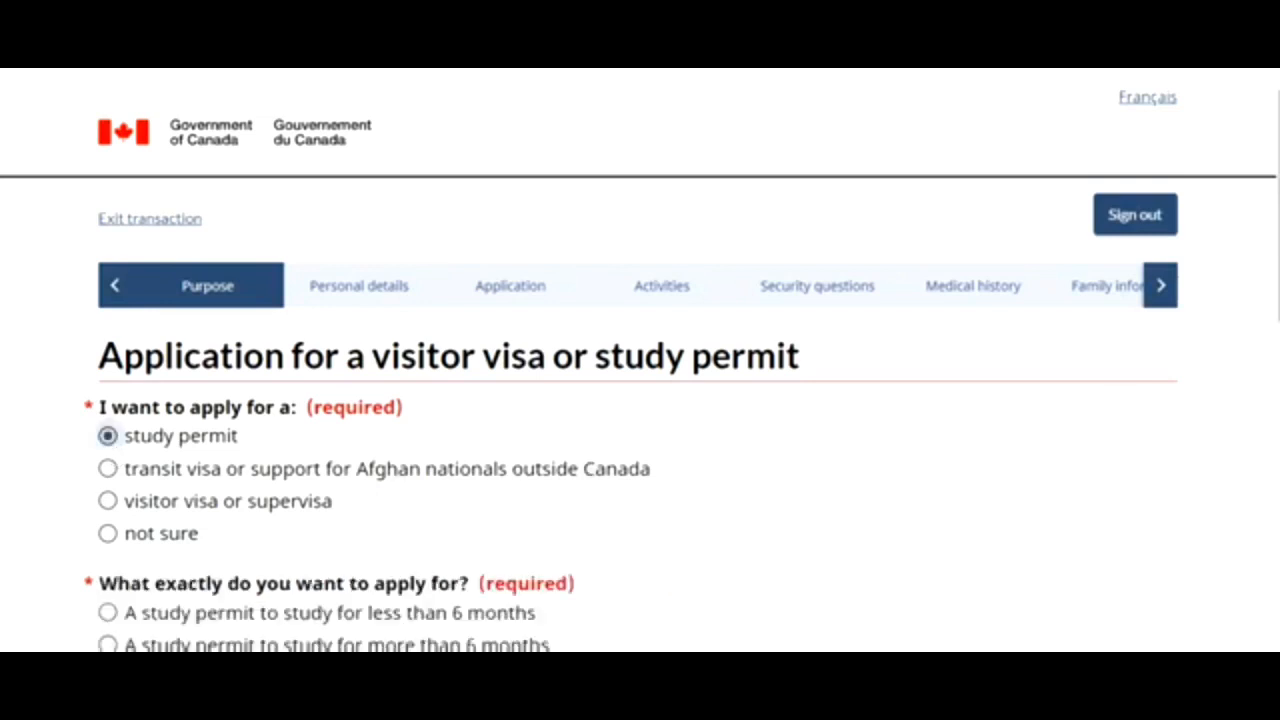
scroll(891, 378, down, 3)
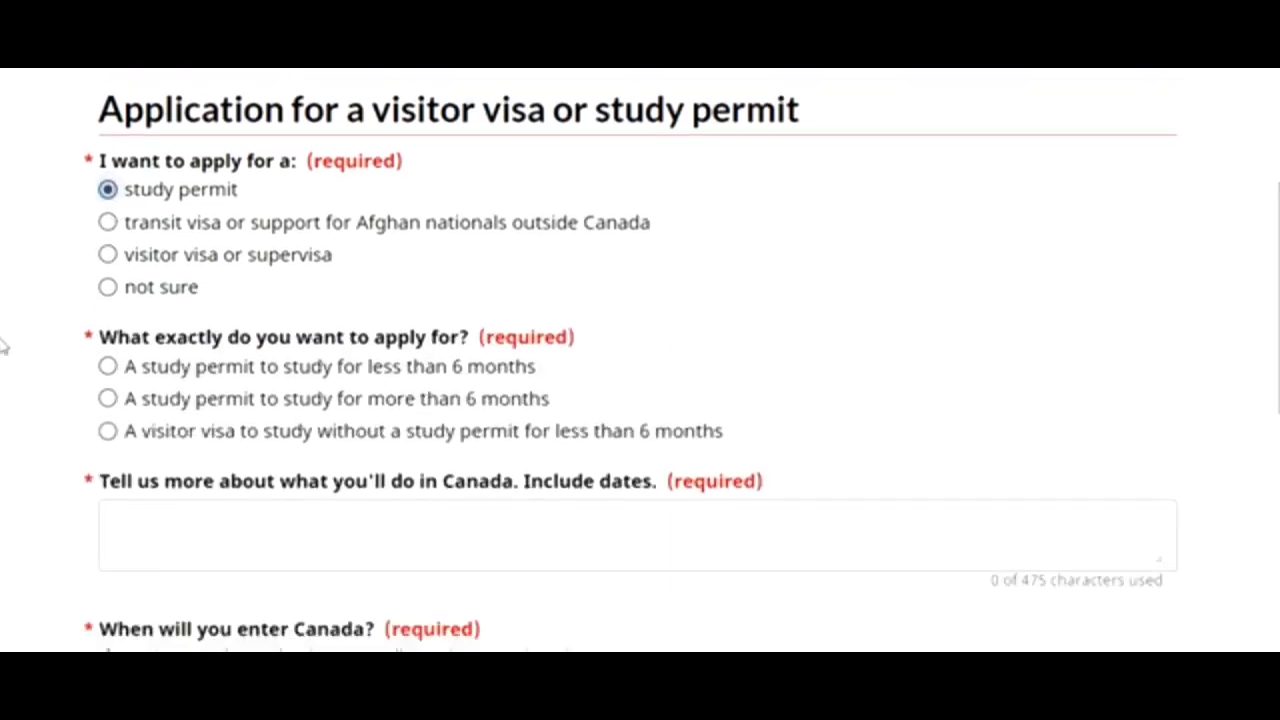
click(106, 399)
click(942, 561)
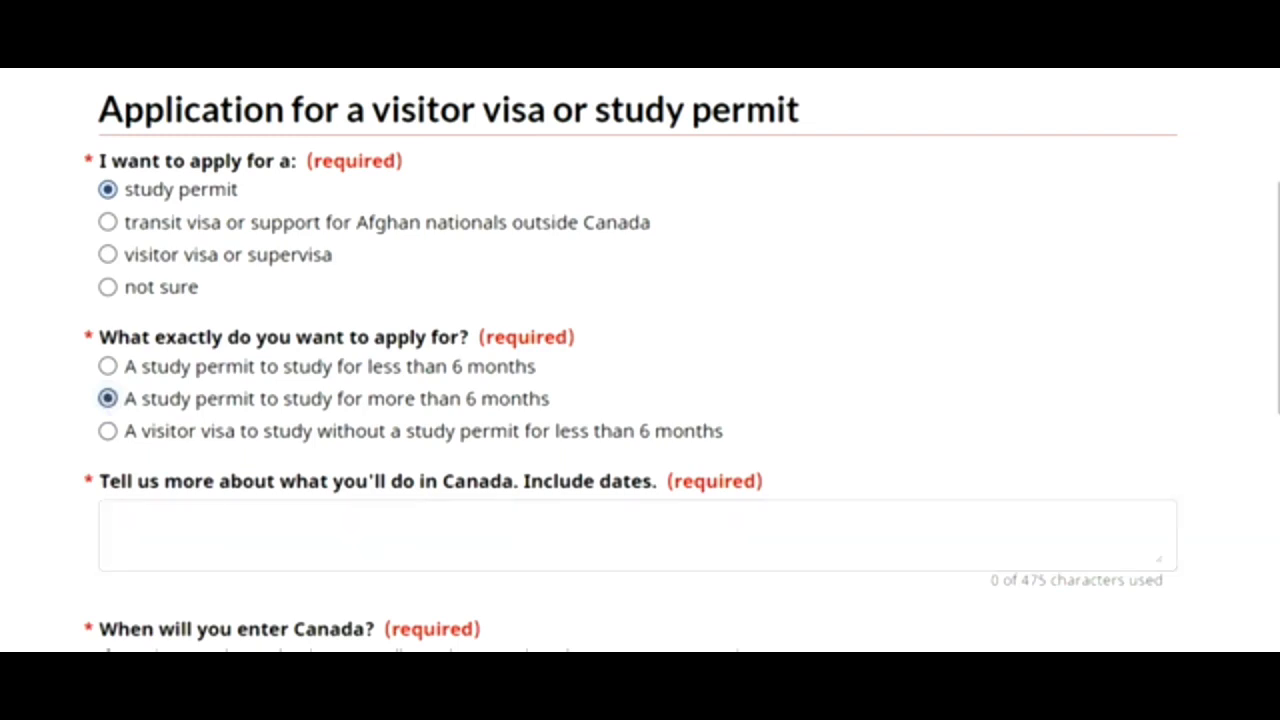
scroll(640, 360, down, 2)
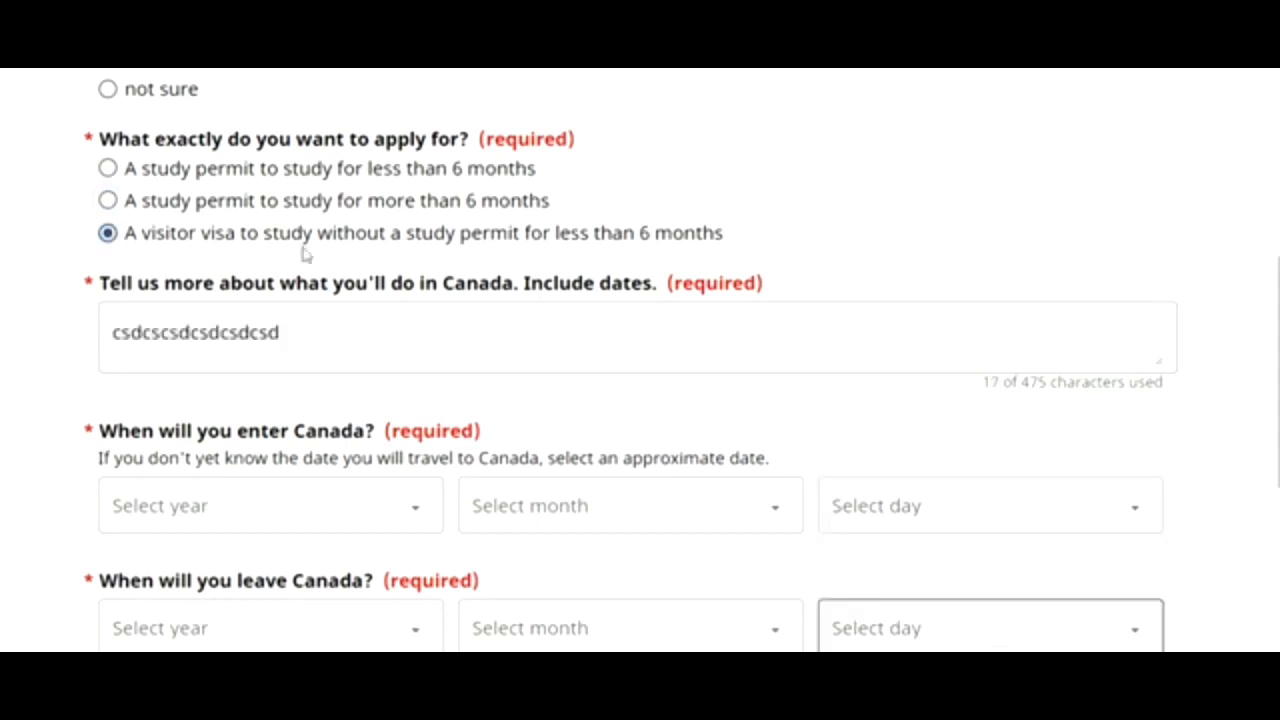
click(1249, 377)
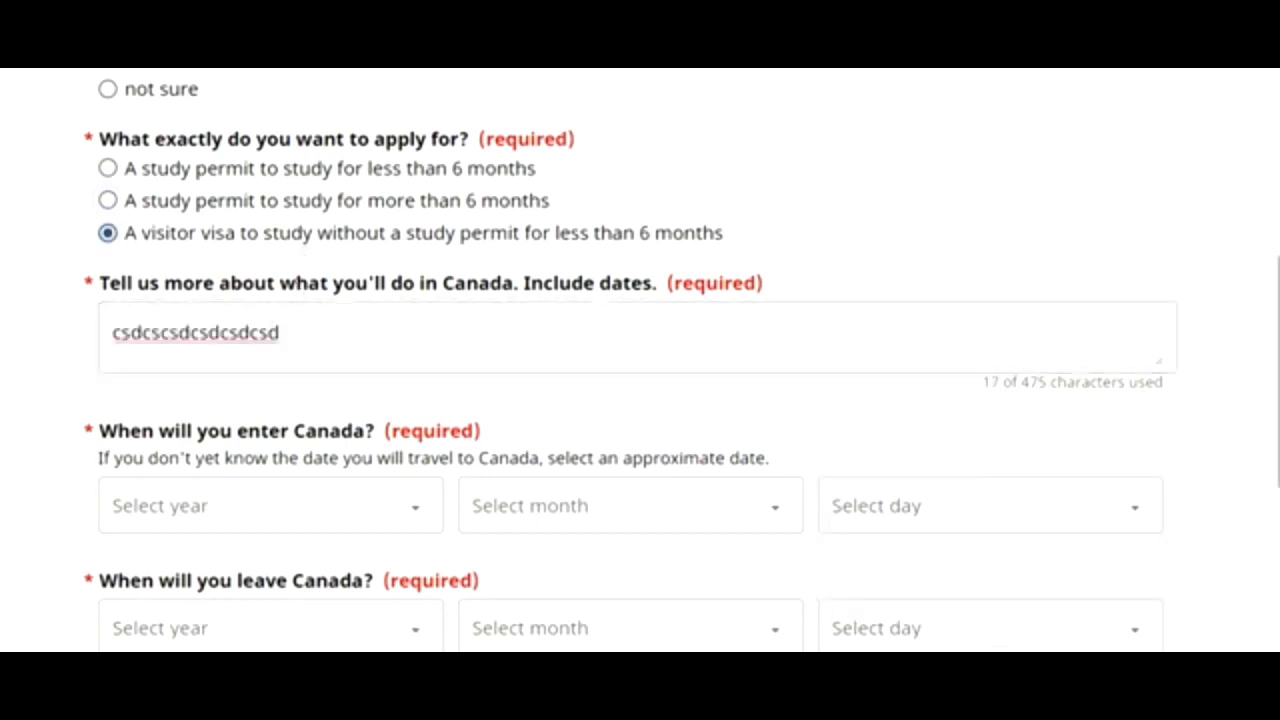
scroll(674, 349, down, 3)
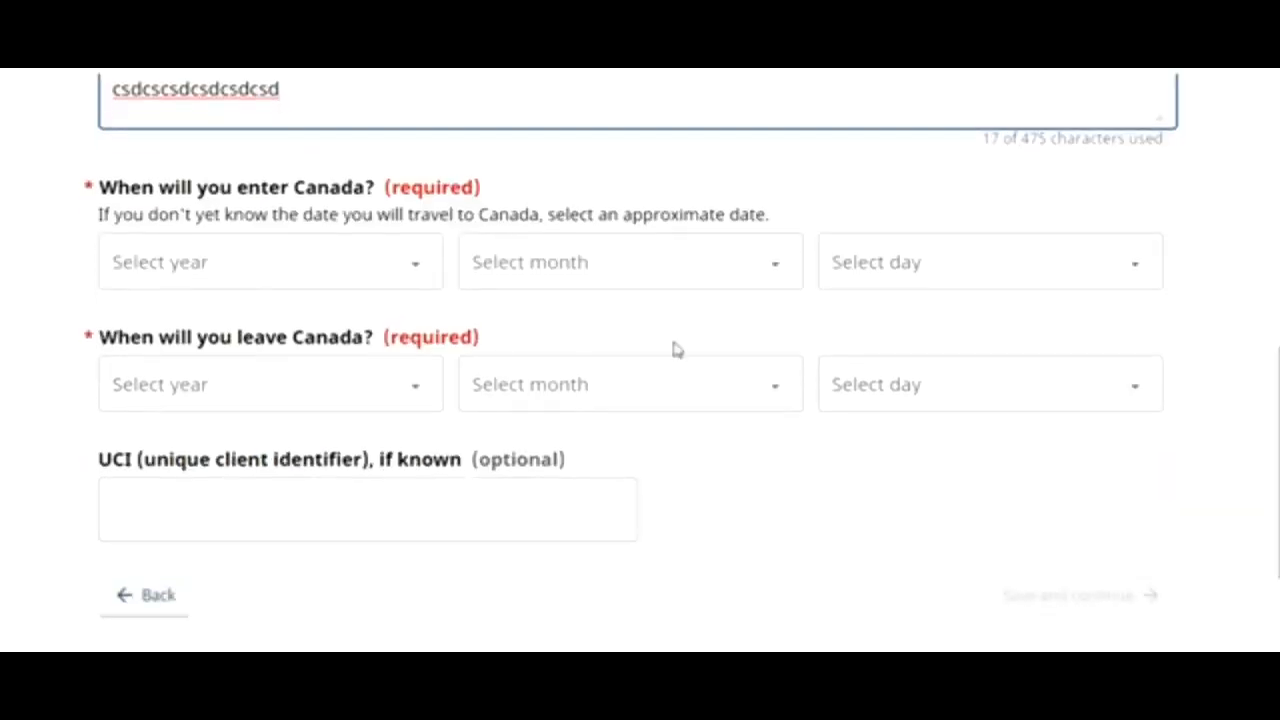
- Set the planned entry date to 1 May 2022
click(417, 278)
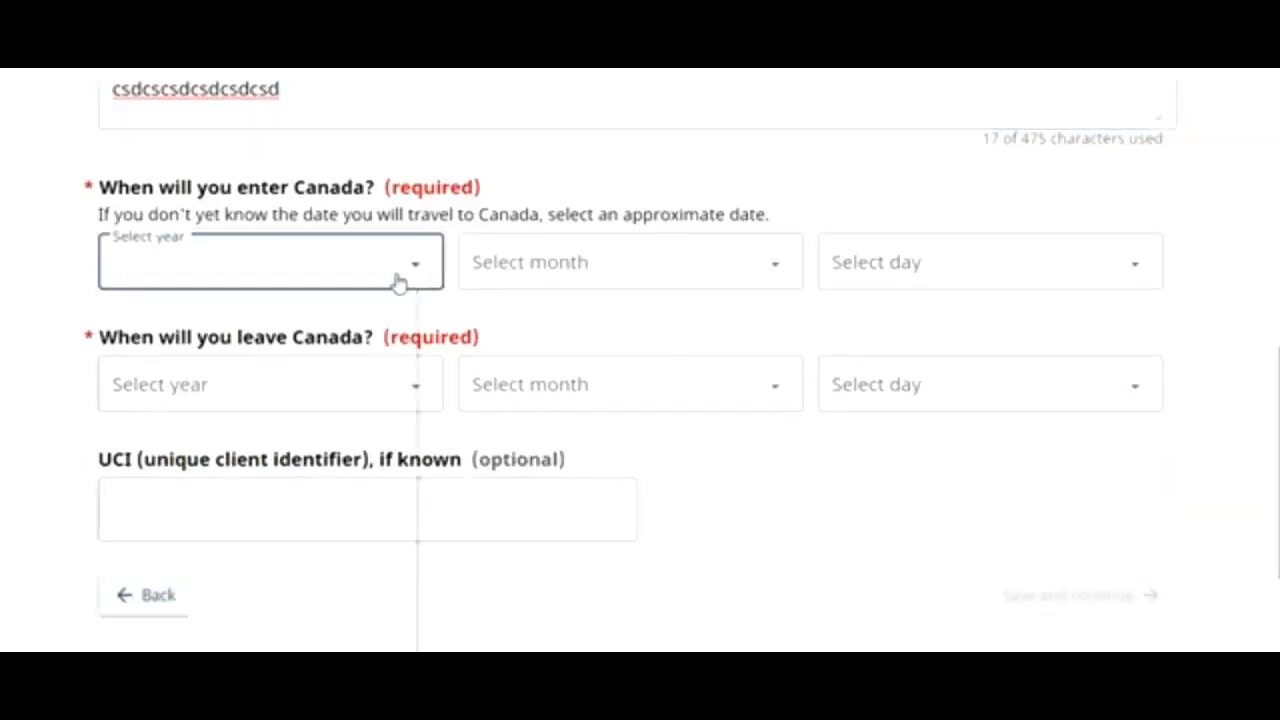
click(357, 329)
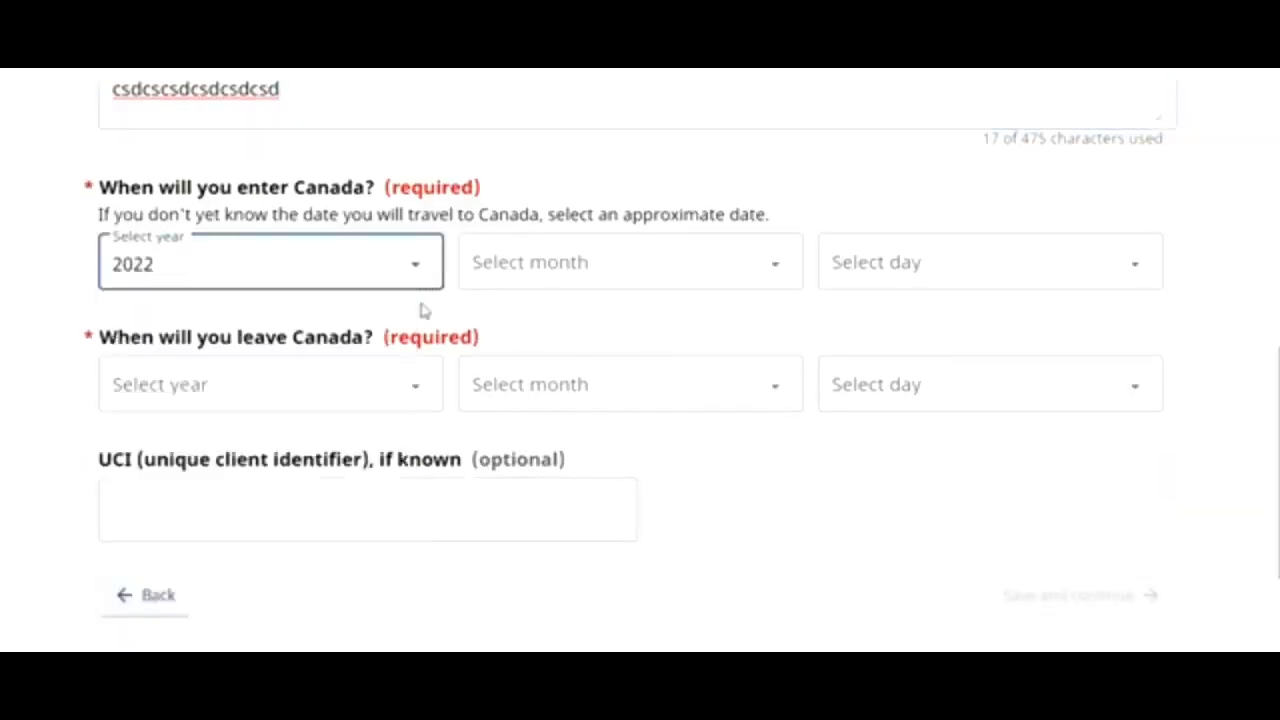
click(565, 264)
click(505, 436)
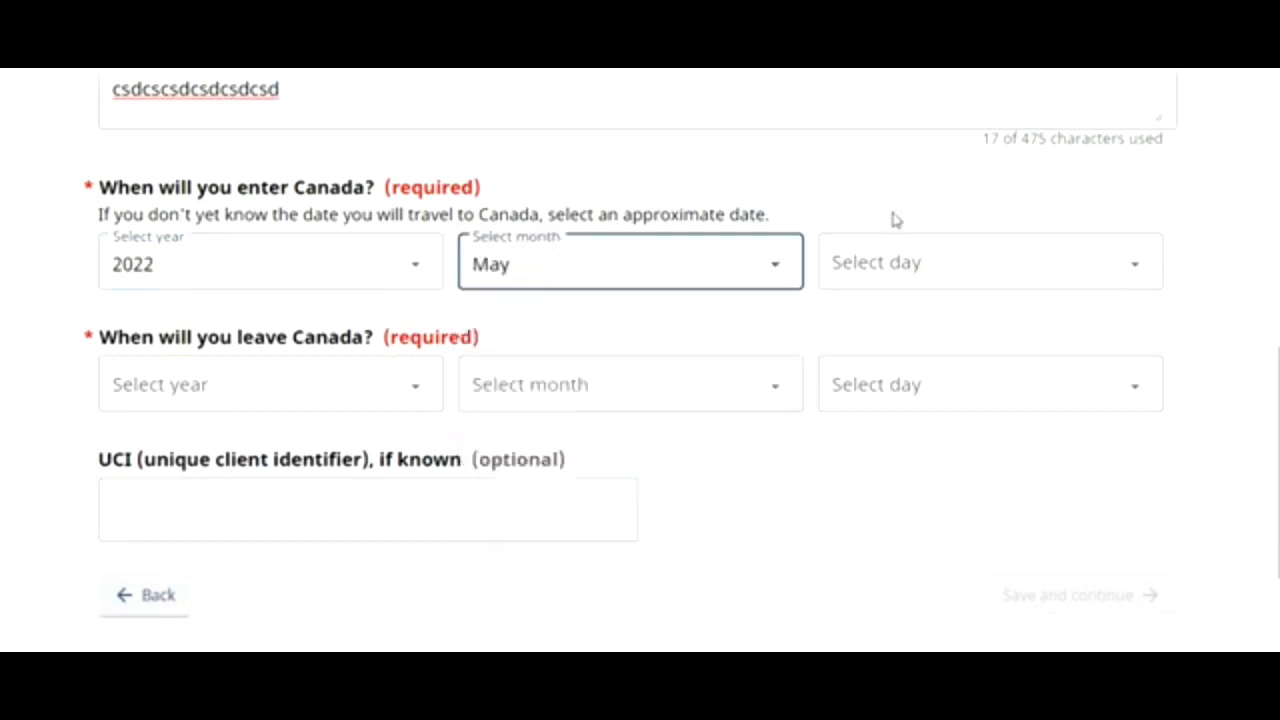
click(862, 280)
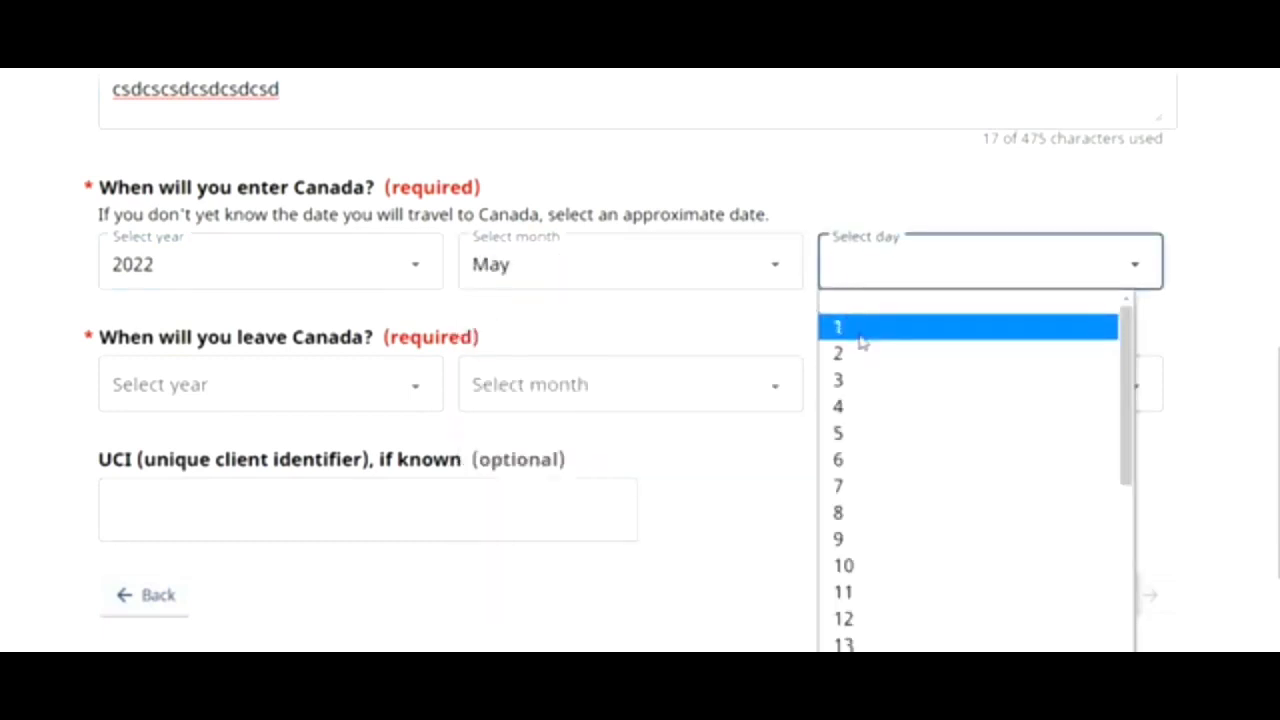
click(862, 340)
click(849, 371)
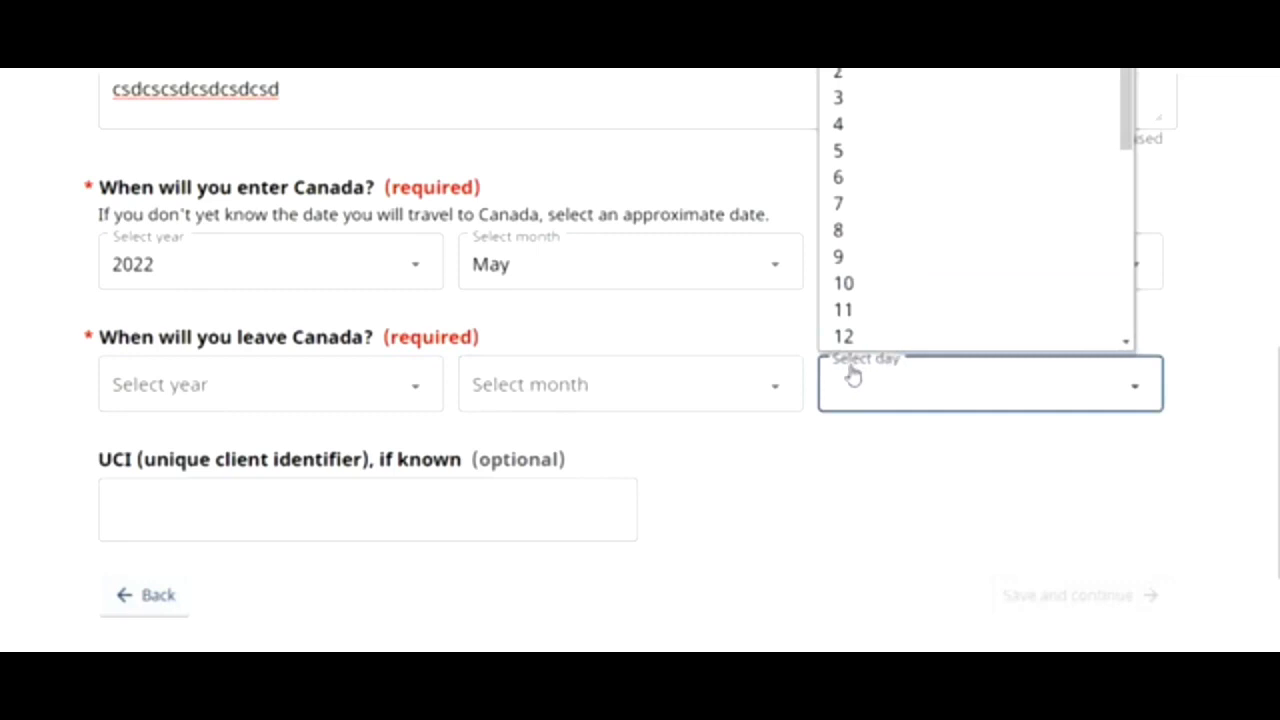
- Set the planned leaving date to 1 May 2024
click(686, 391)
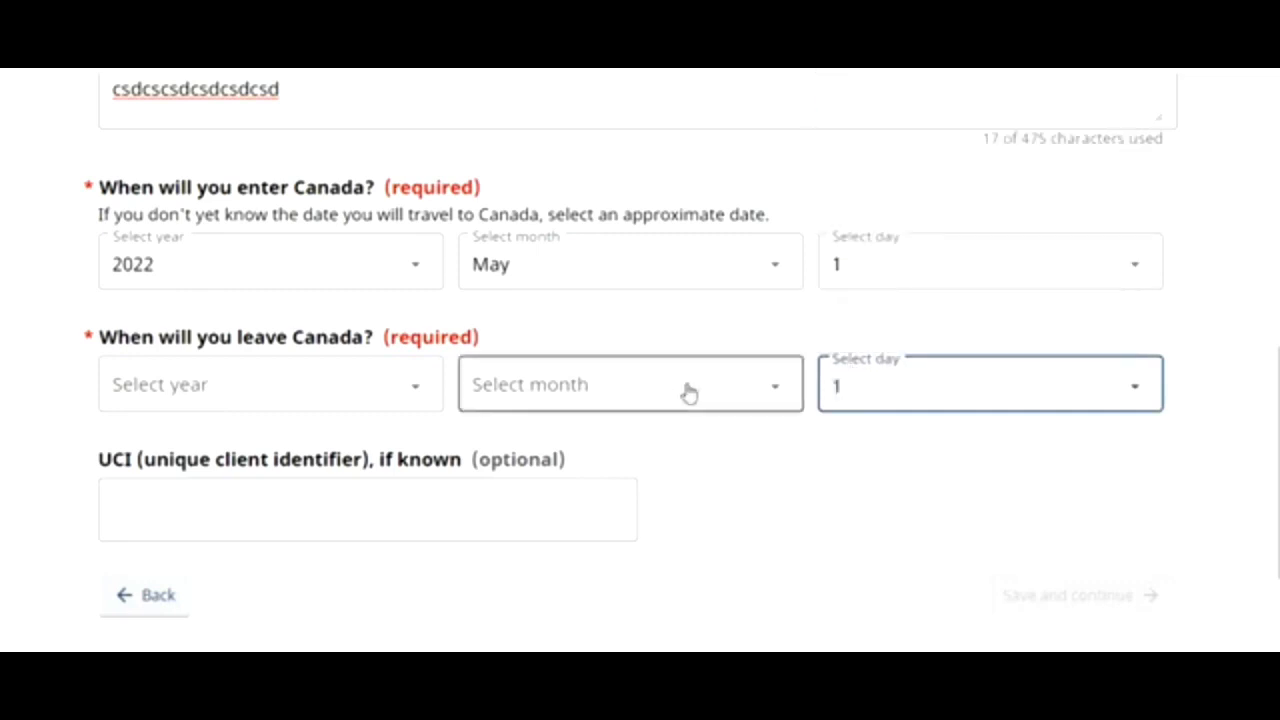
click(686, 391)
click(575, 152)
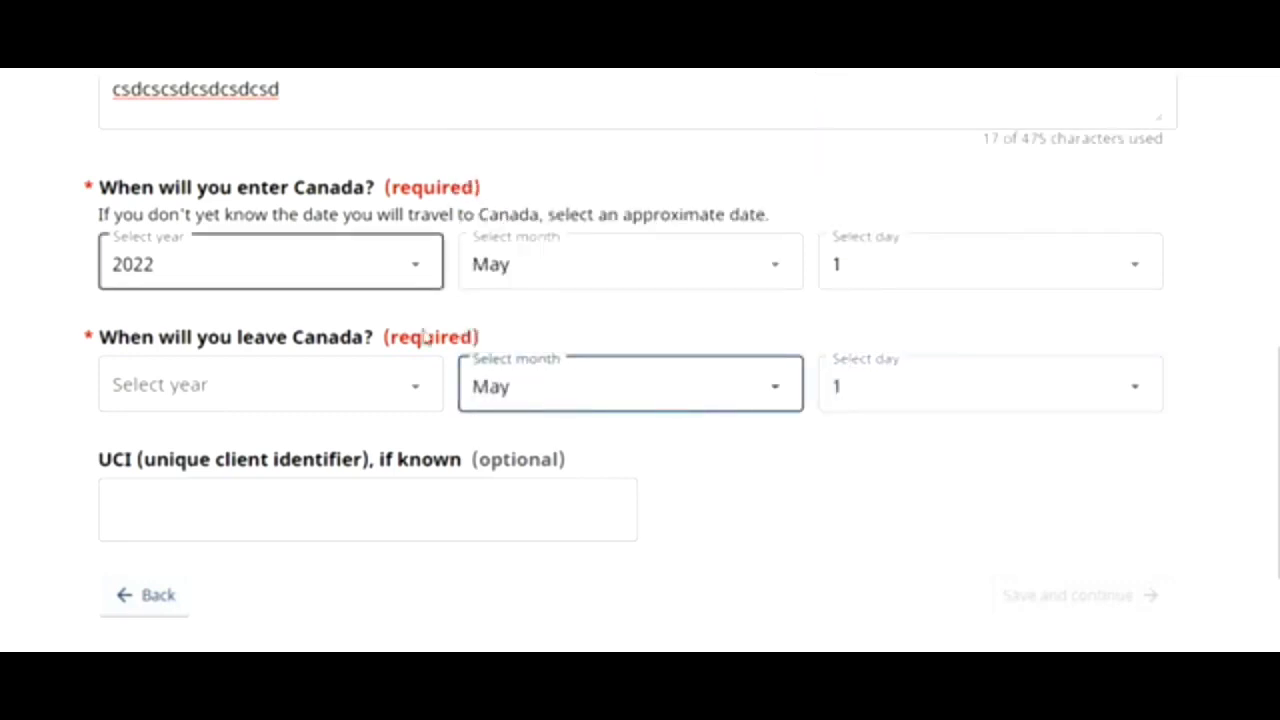
click(423, 388)
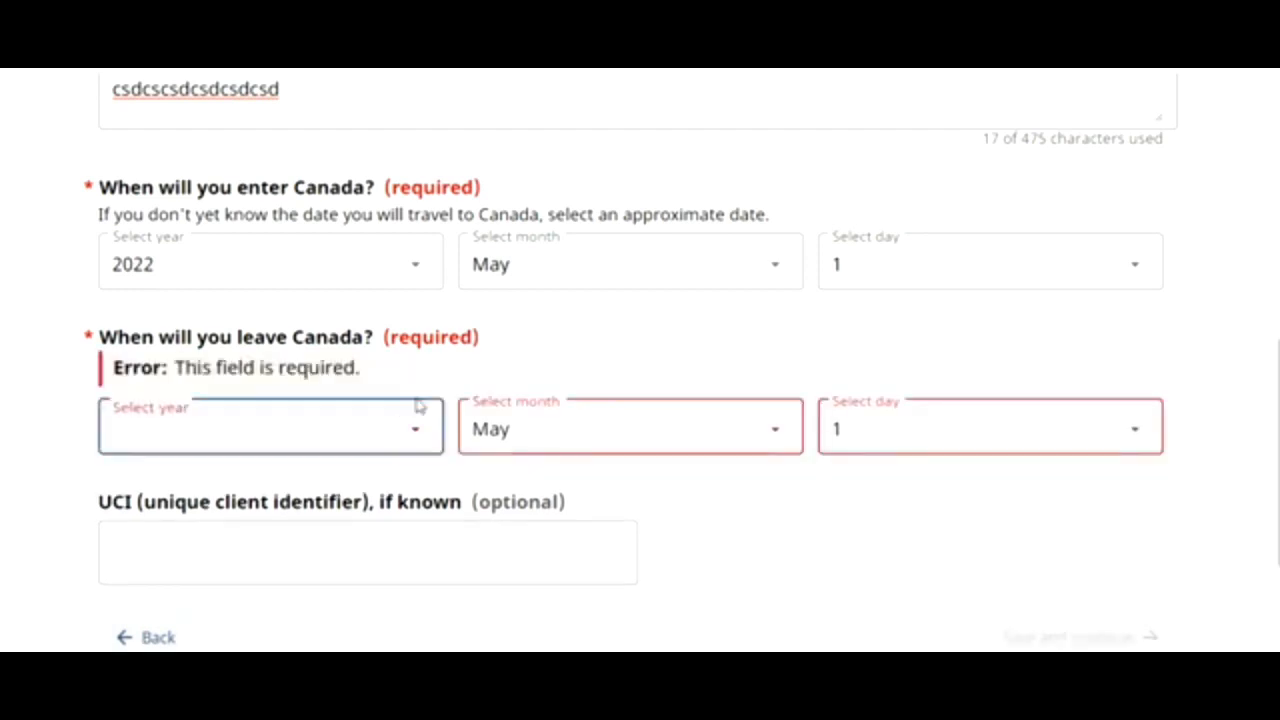
click(400, 437)
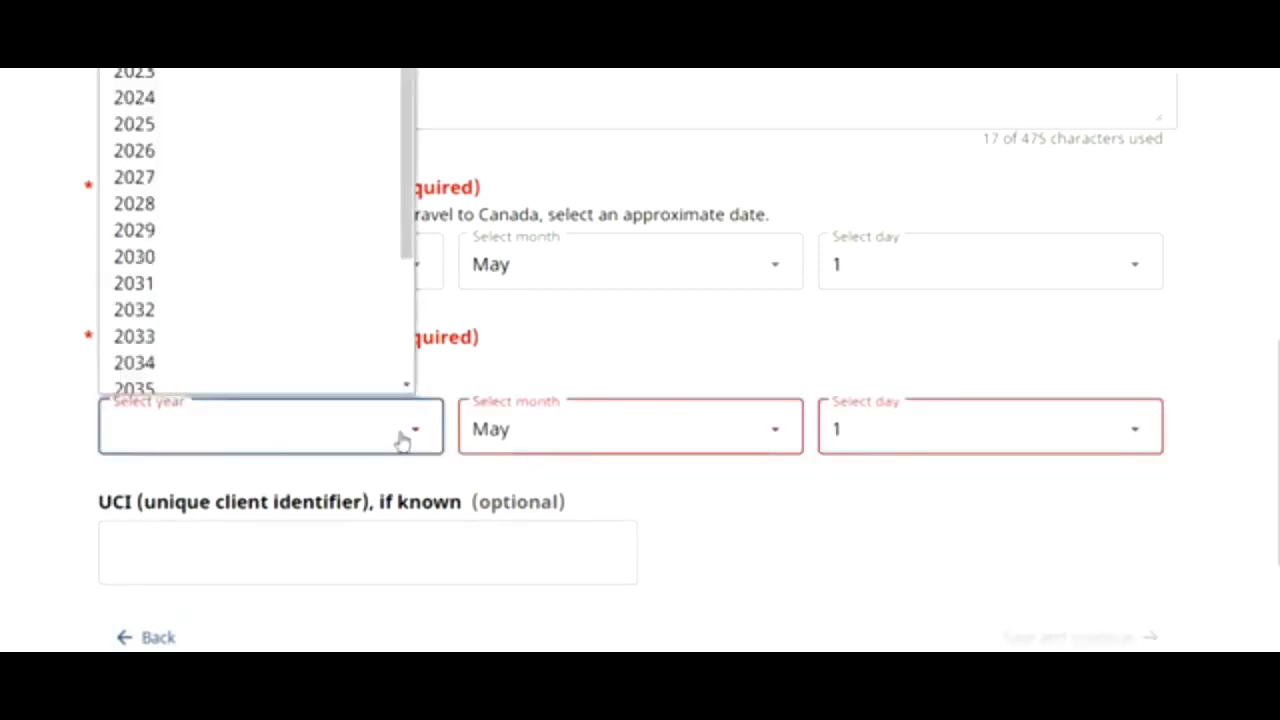
click(229, 95)
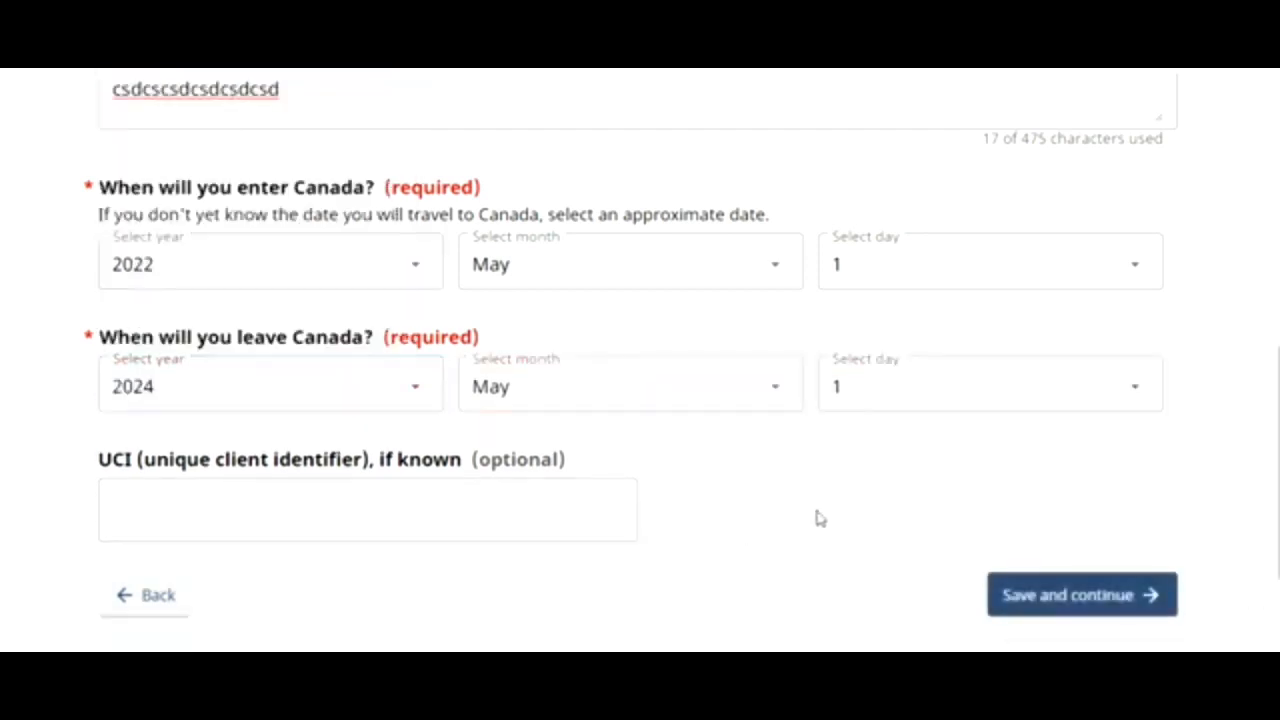
click(518, 492)
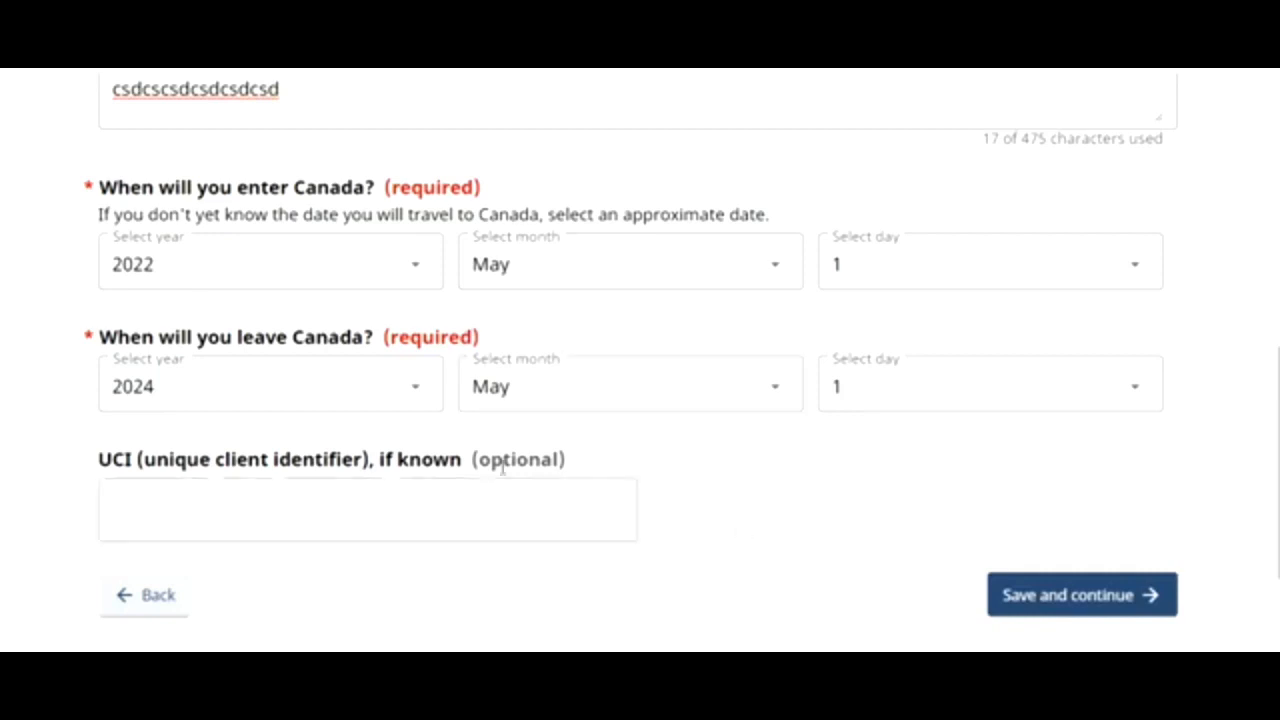
- Save the Purpose answers, continue to the application, and answer No on the Representative page
click(1077, 600)
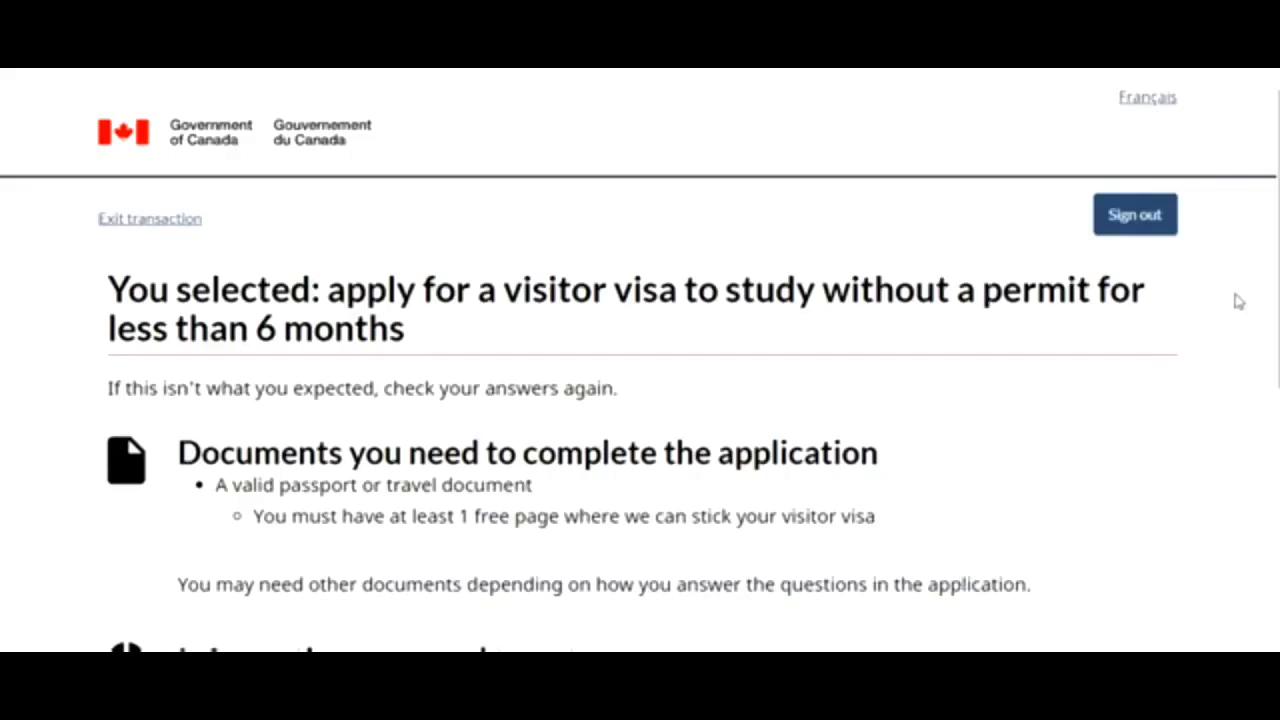
scroll(1238, 300, down, 3)
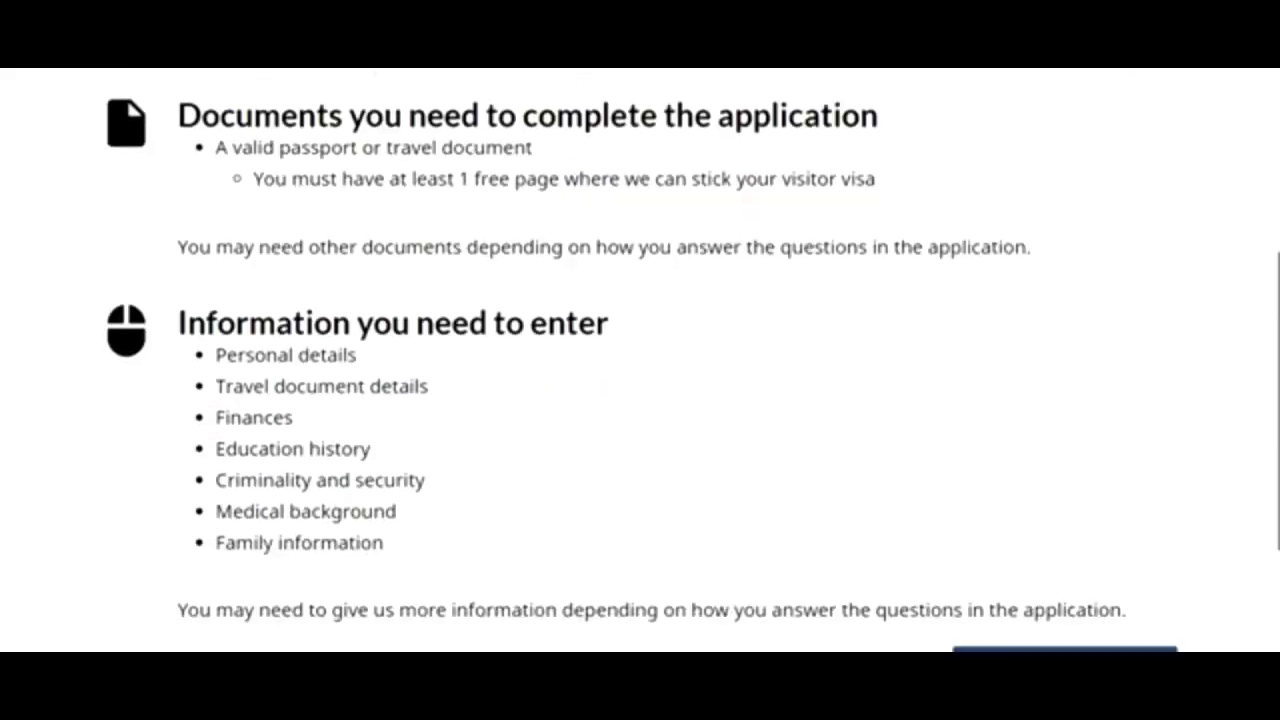
scroll(640, 360, down, 2)
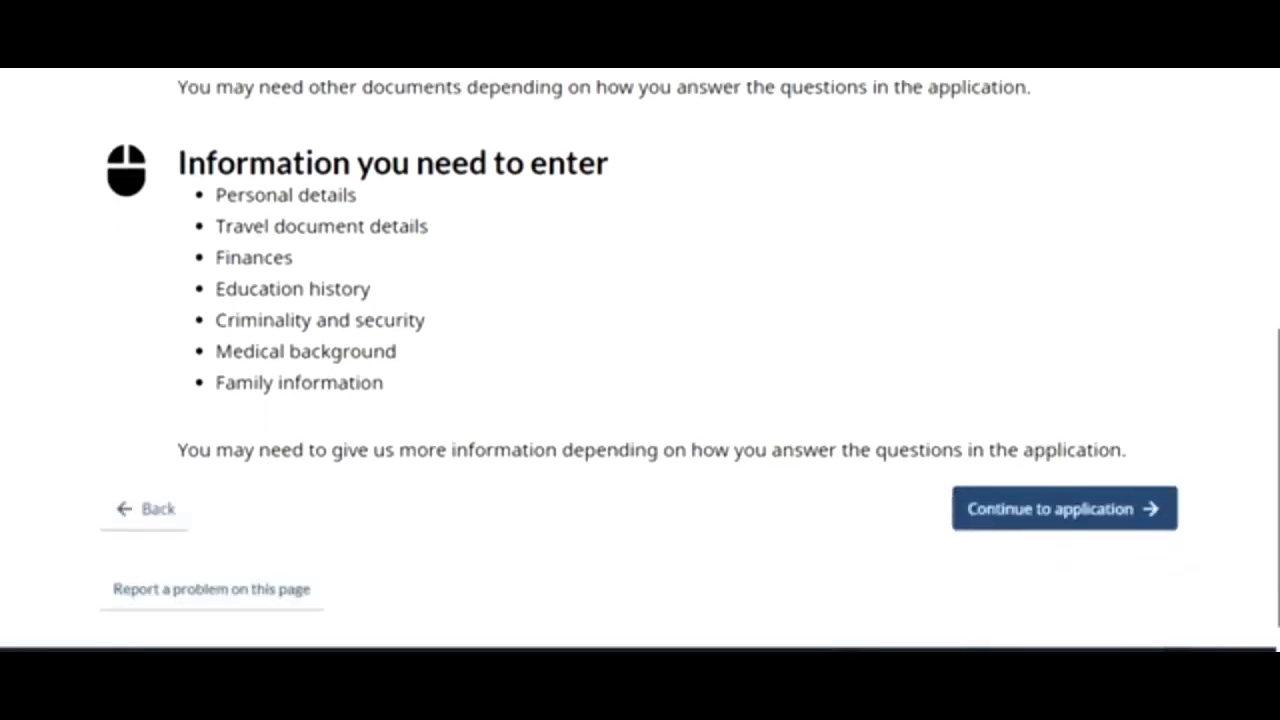
click(1032, 524)
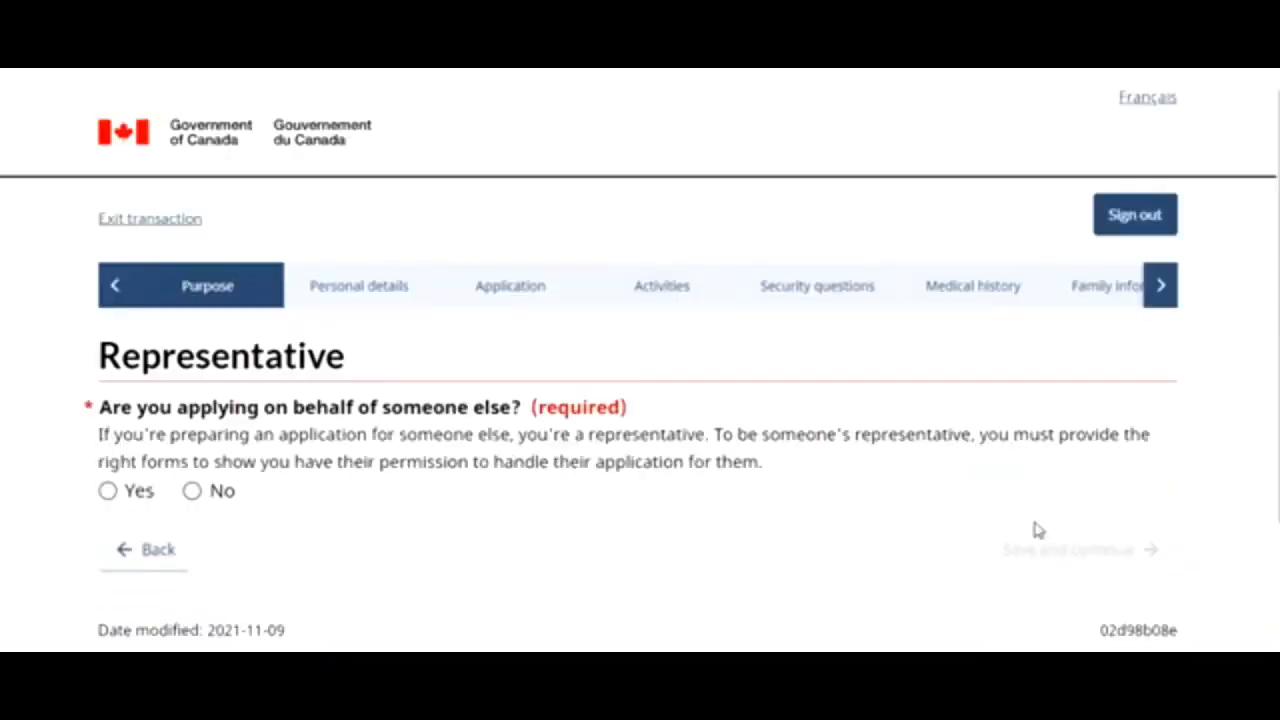
click(191, 493)
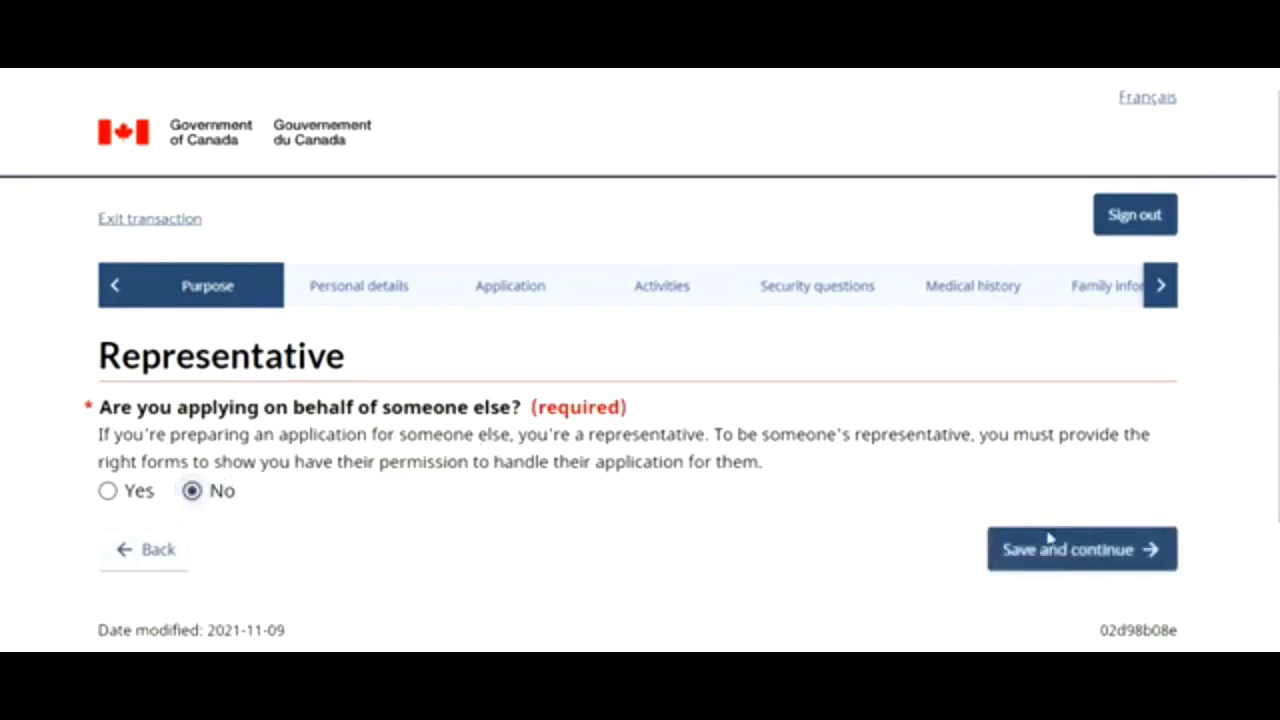
click(1049, 540)
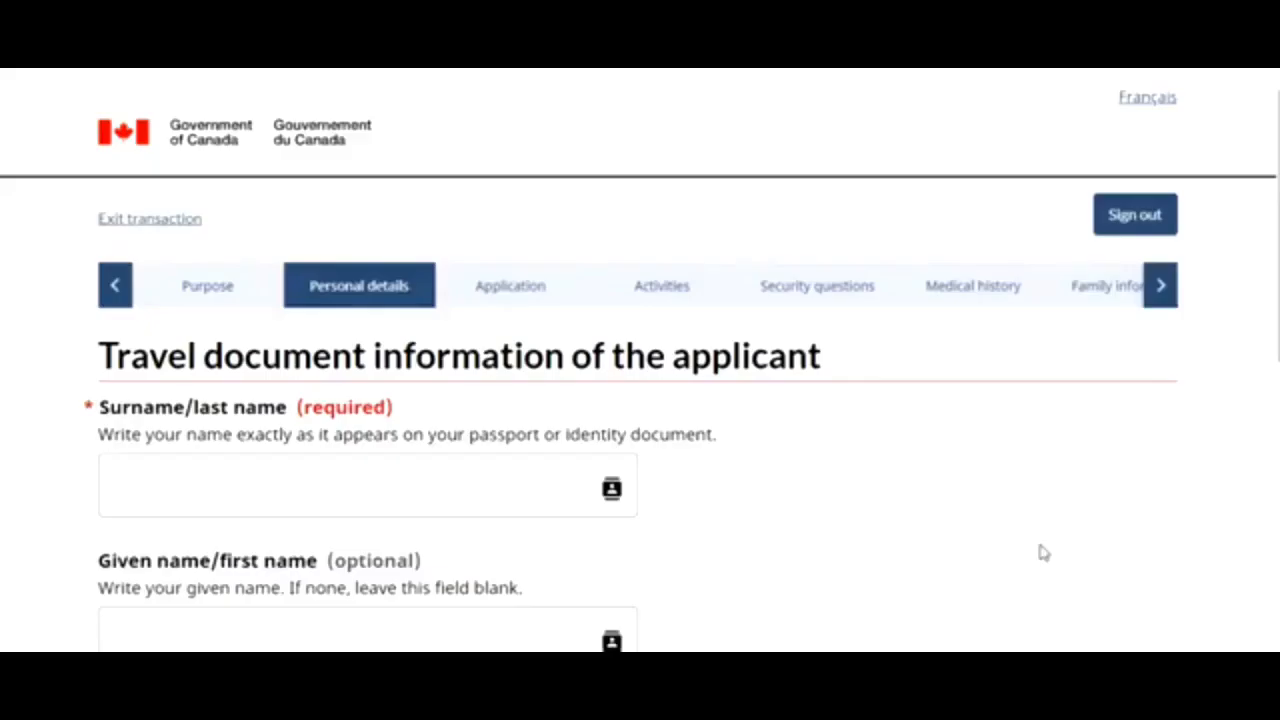
- Select Male as the gender and save the personal details
scroll(640, 360, down, 3)
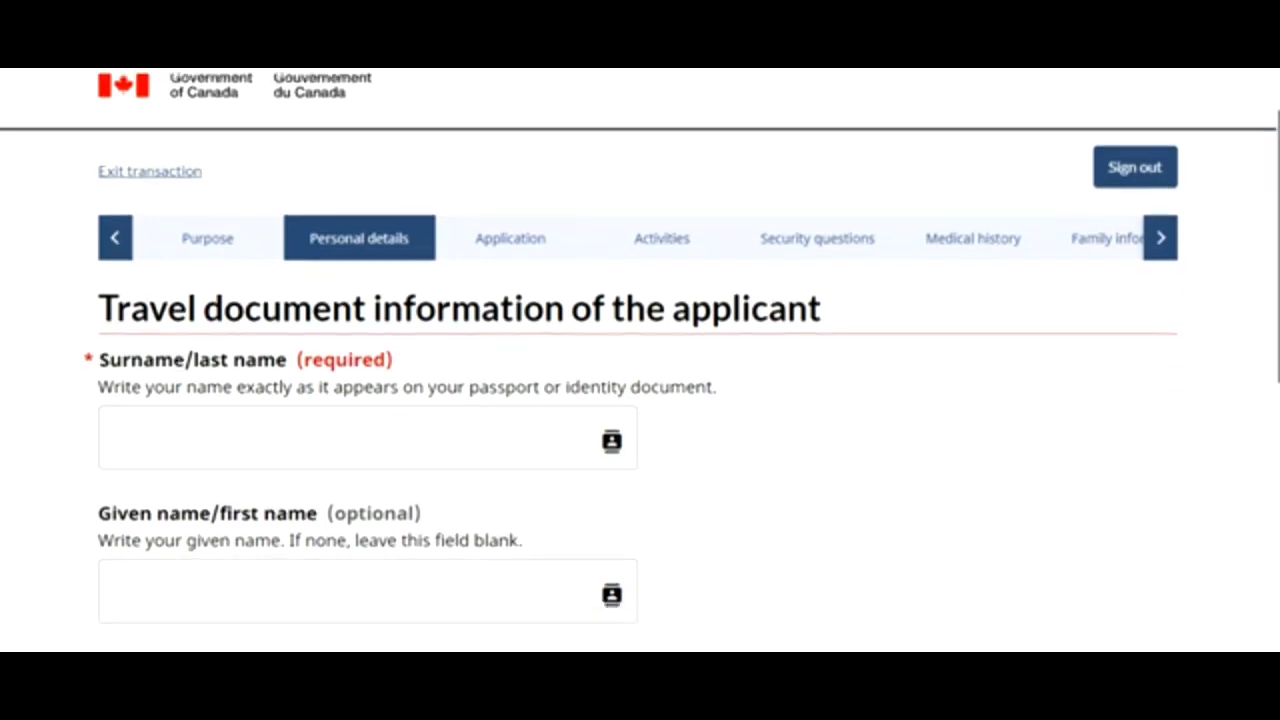
scroll(640, 370, down, 1)
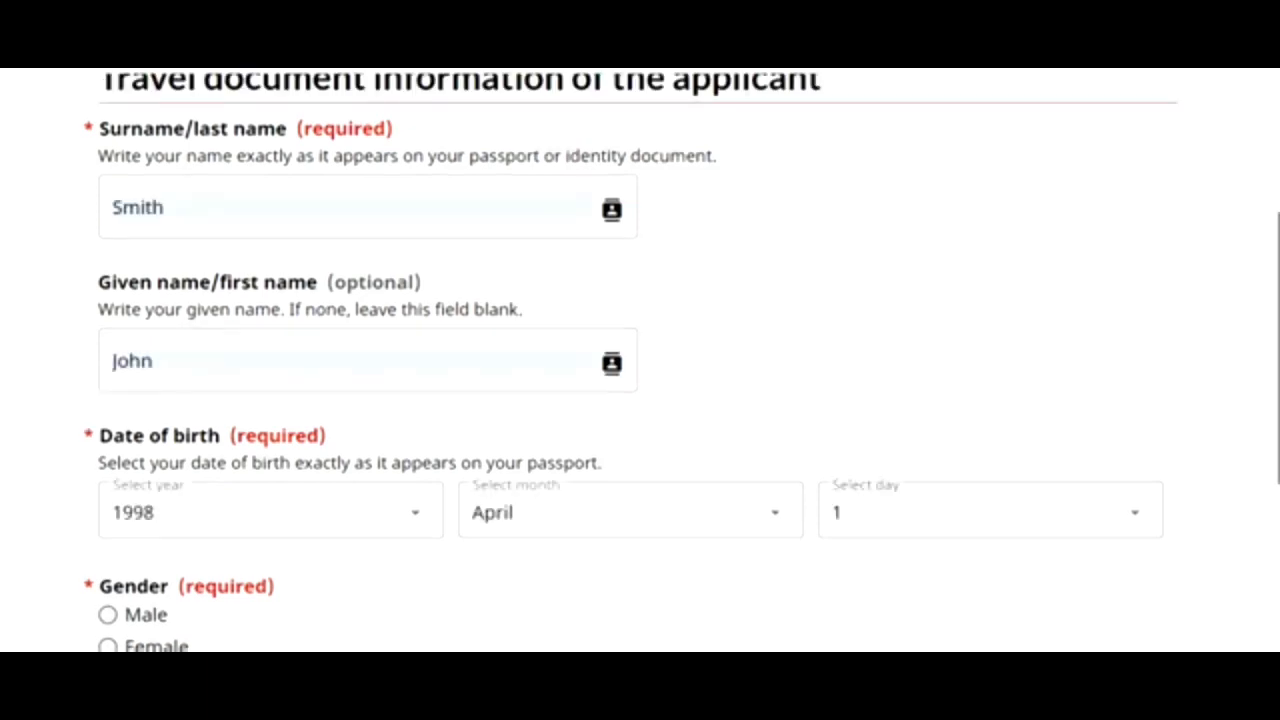
scroll(1272, 366, up, 1)
scroll(640, 360, down, 4)
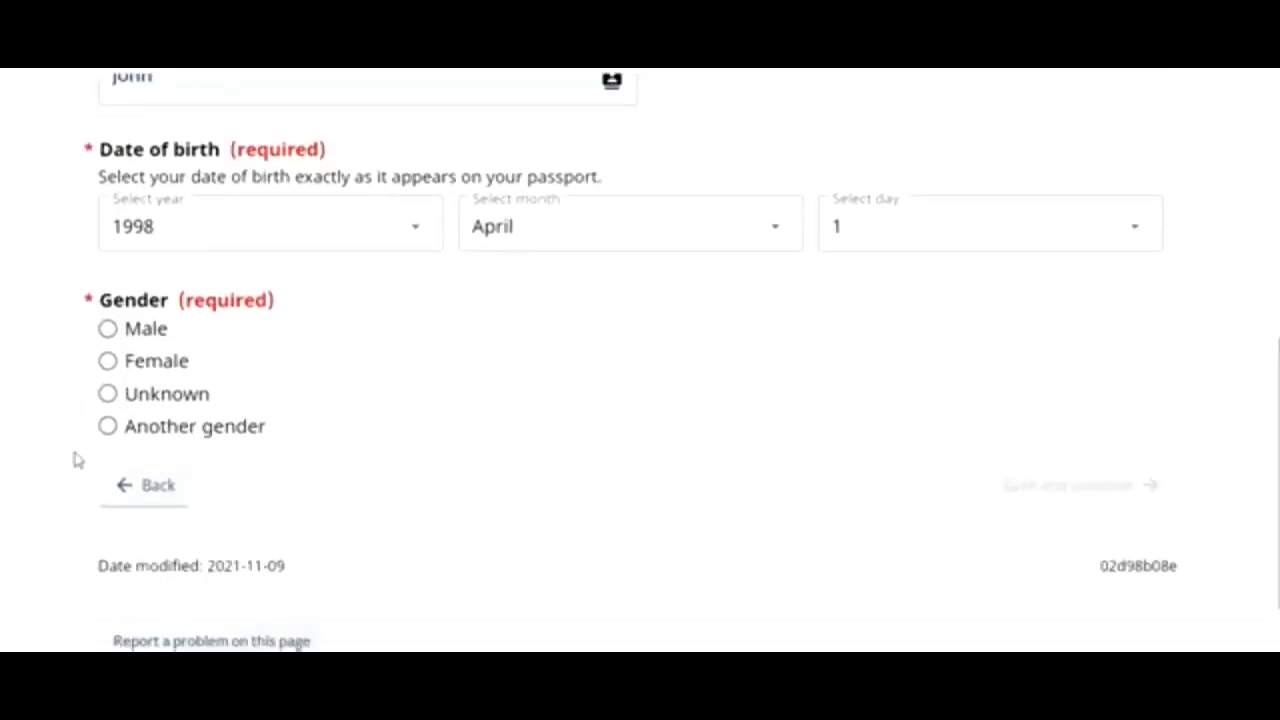
click(107, 330)
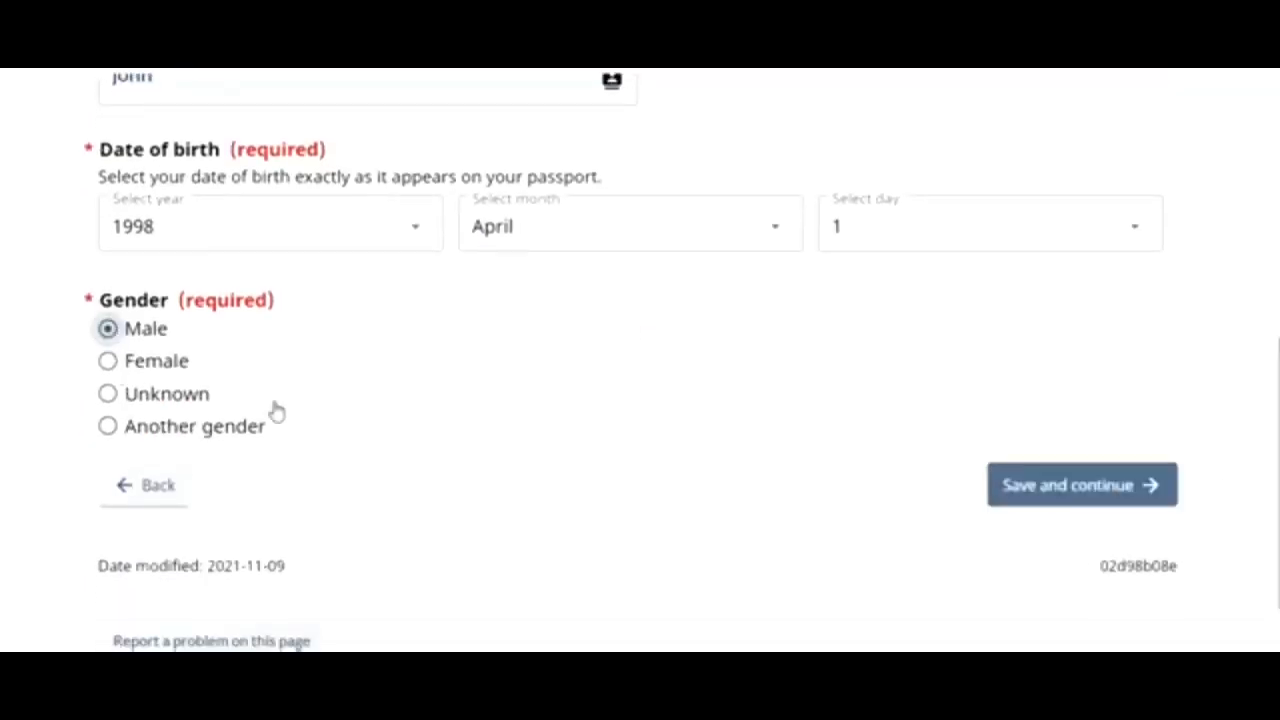
click(1052, 487)
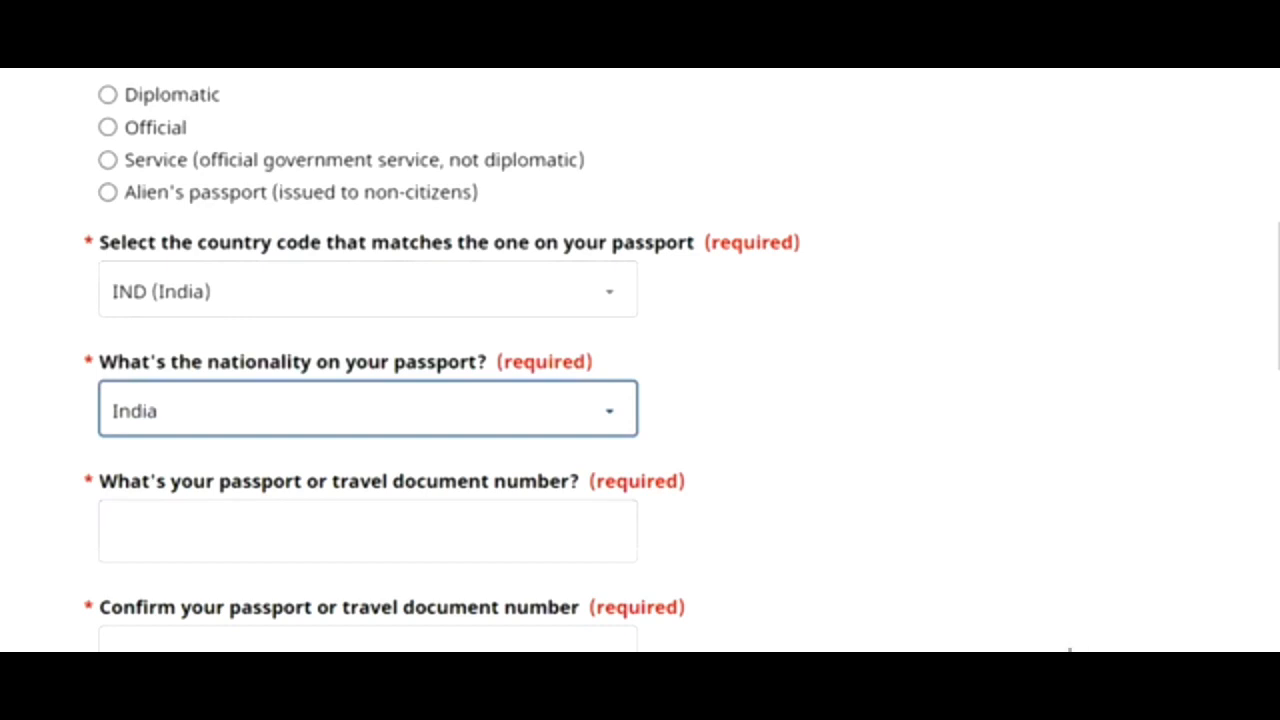
- Enter the passport number and retype it in the confirmation field
click(367, 531)
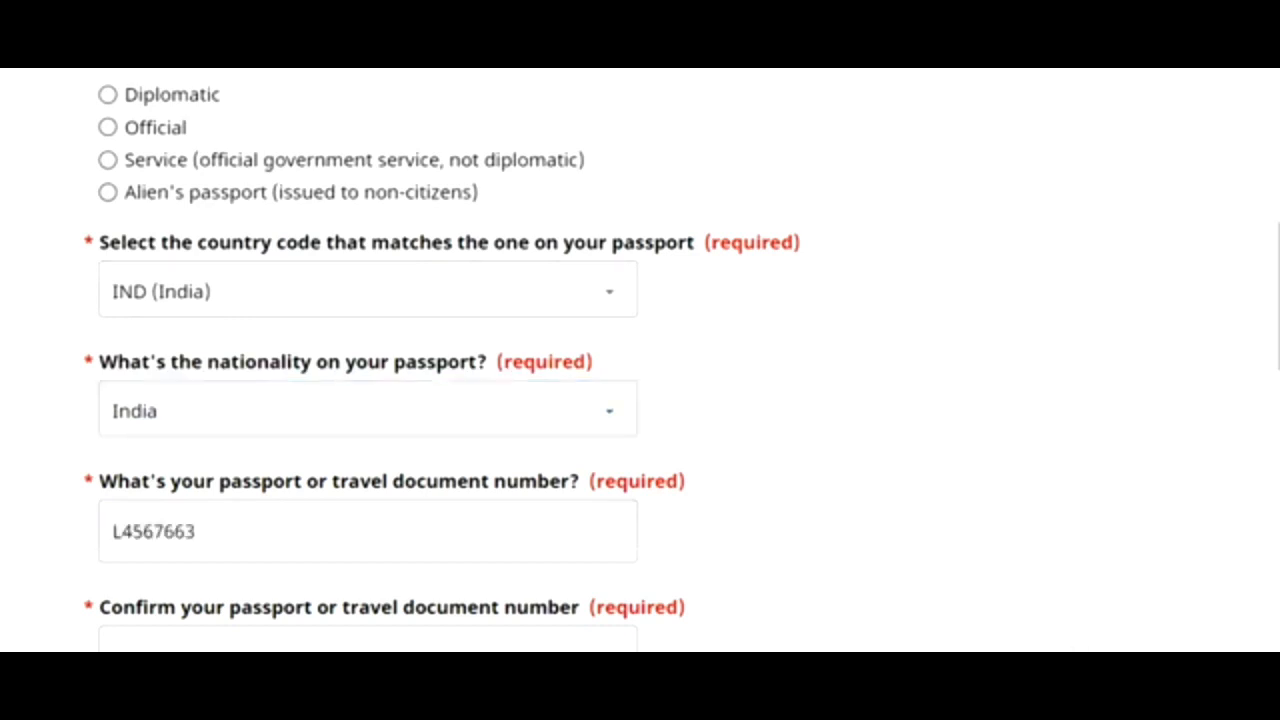
click(196, 531)
right_click(1006, 404)
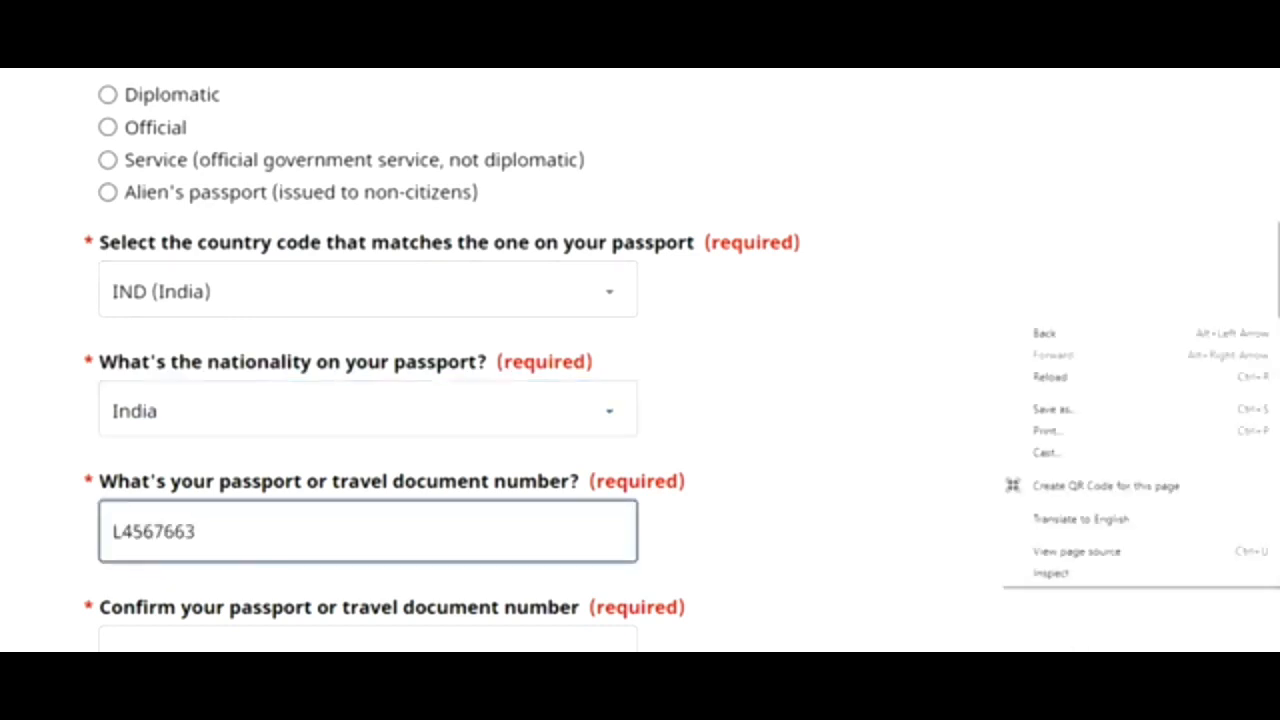
key(Escape)
scroll(1006, 404, down, 3)
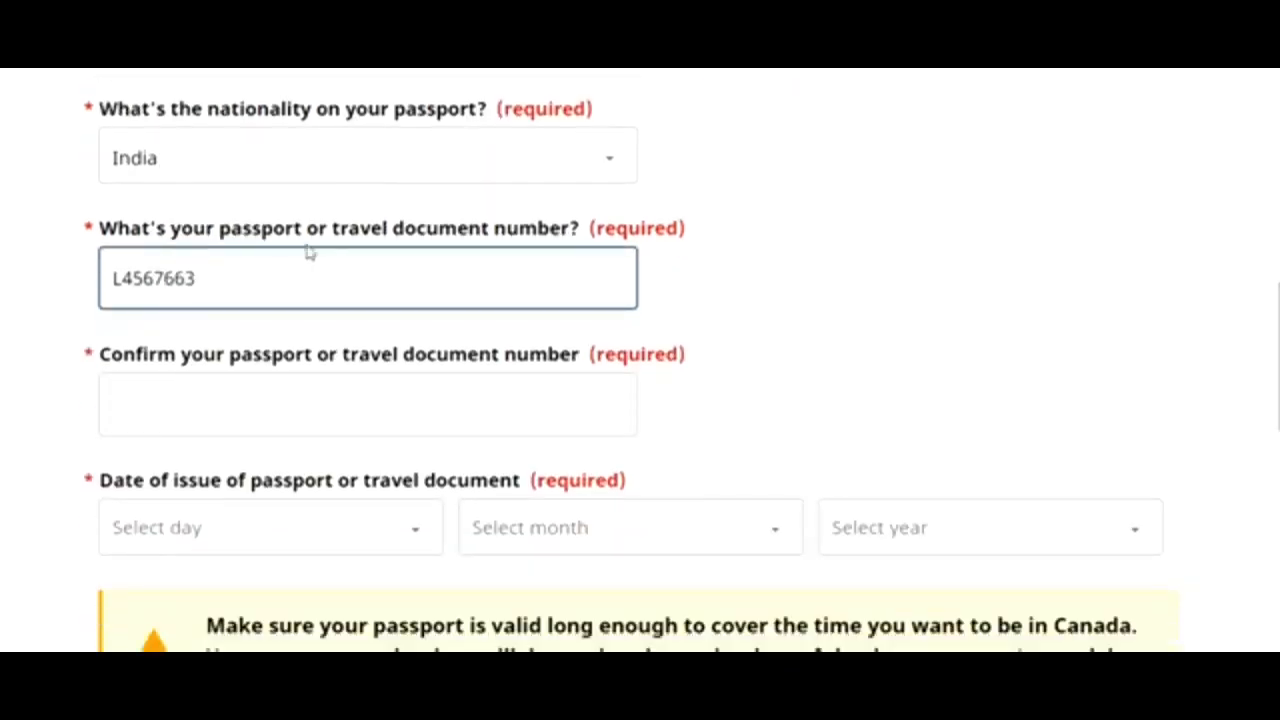
click(204, 398)
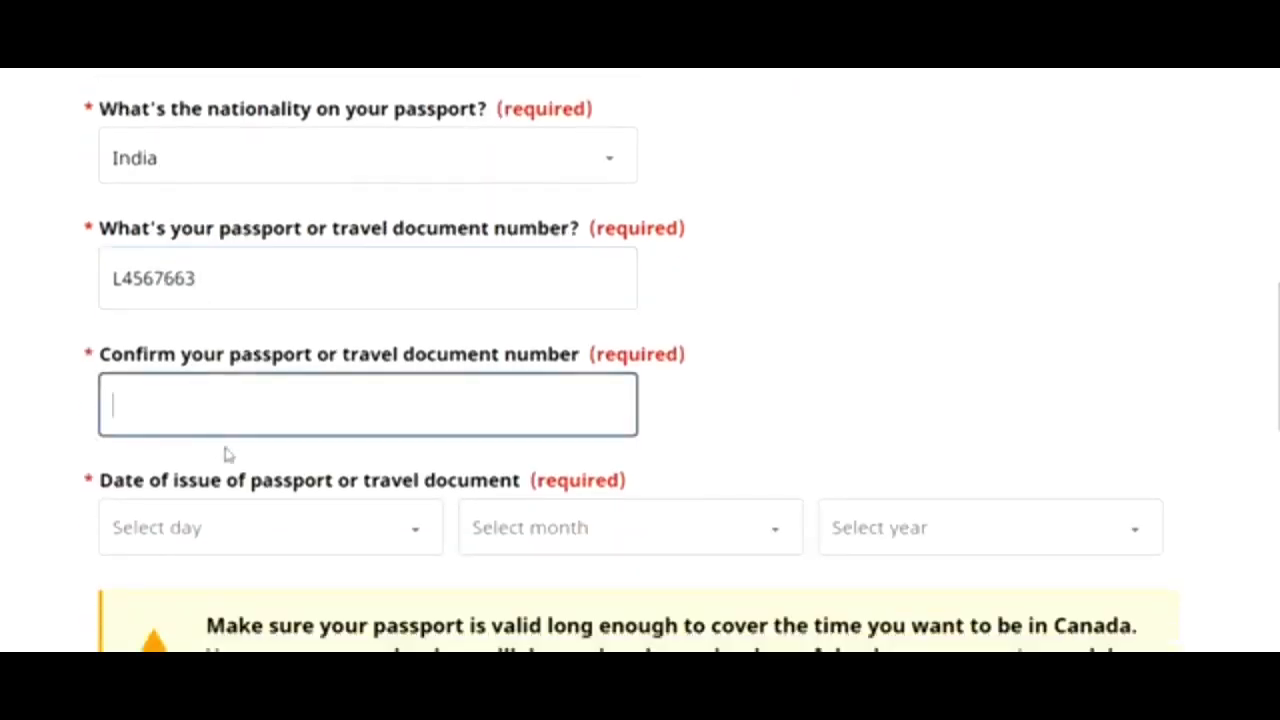
- Set the passport issue date to 7 June 2018
click(354, 534)
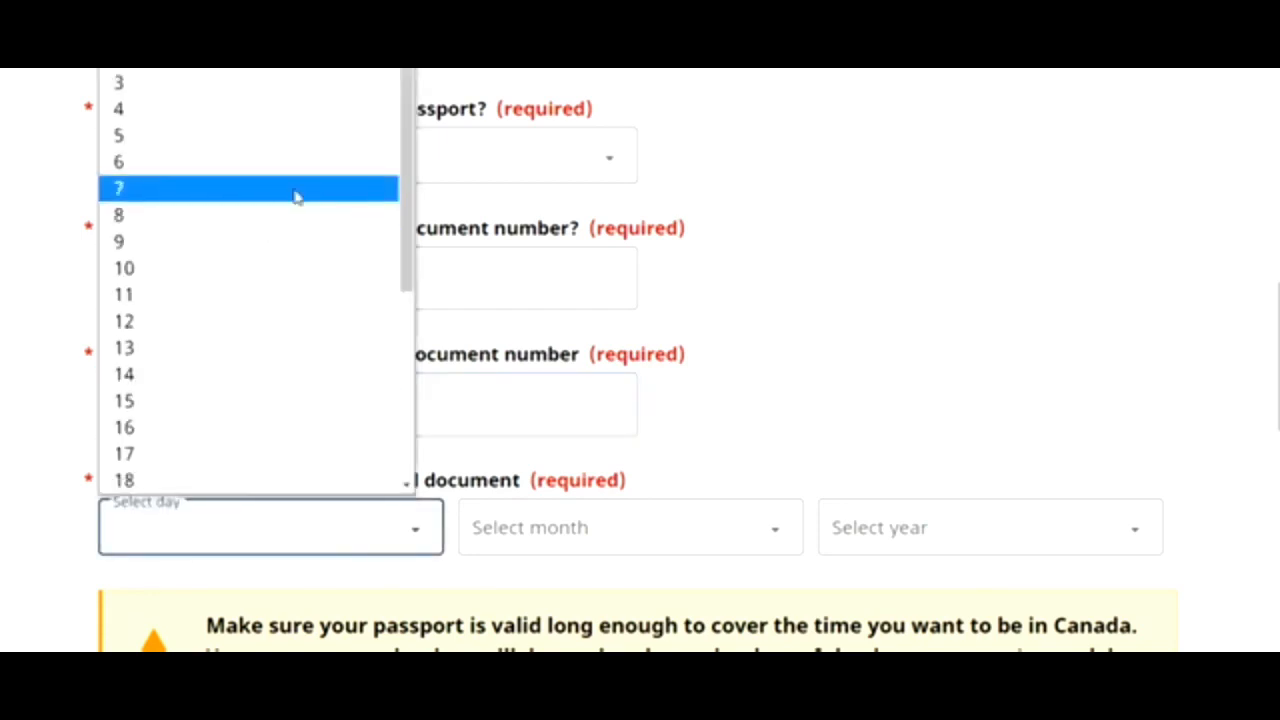
click(272, 205)
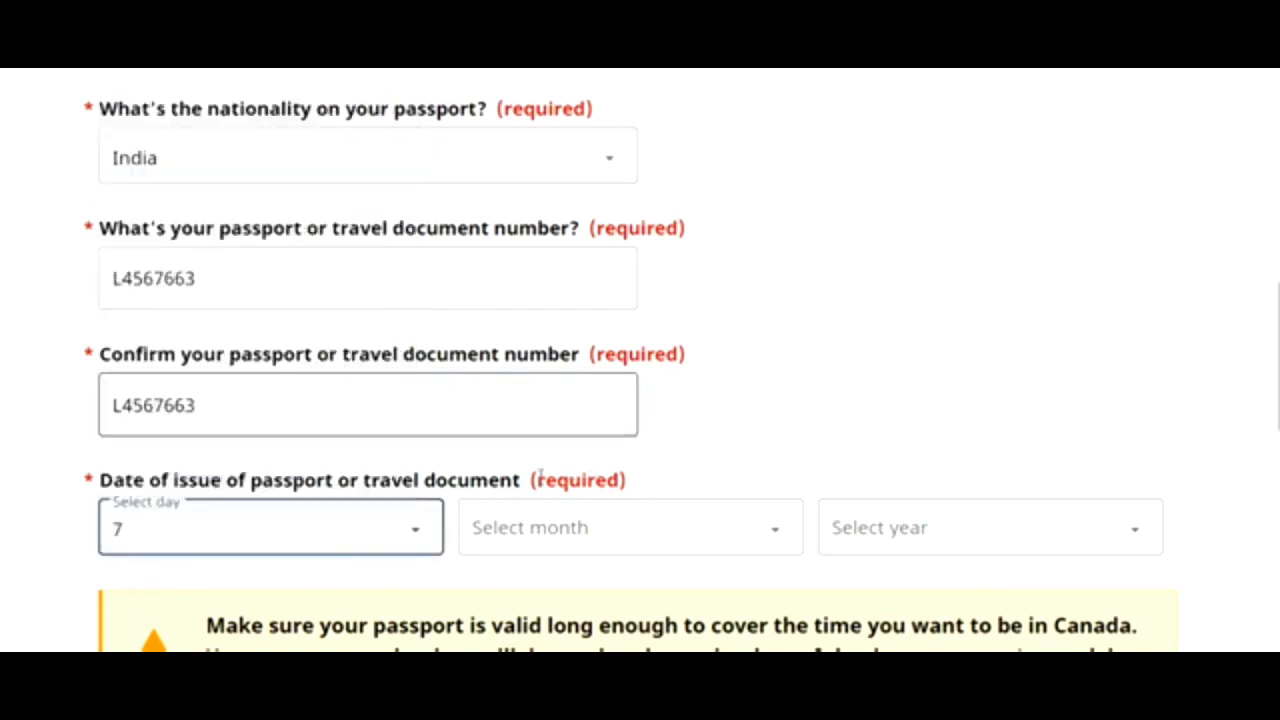
click(480, 538)
click(492, 321)
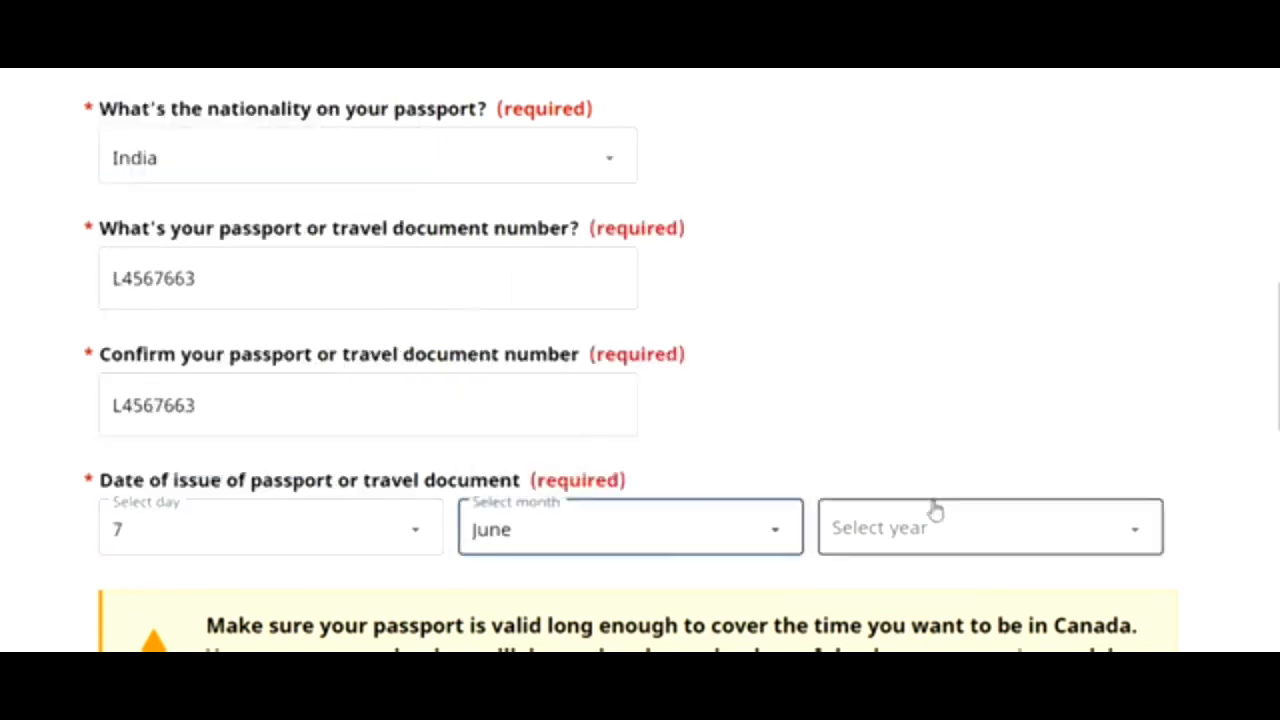
click(912, 538)
click(886, 320)
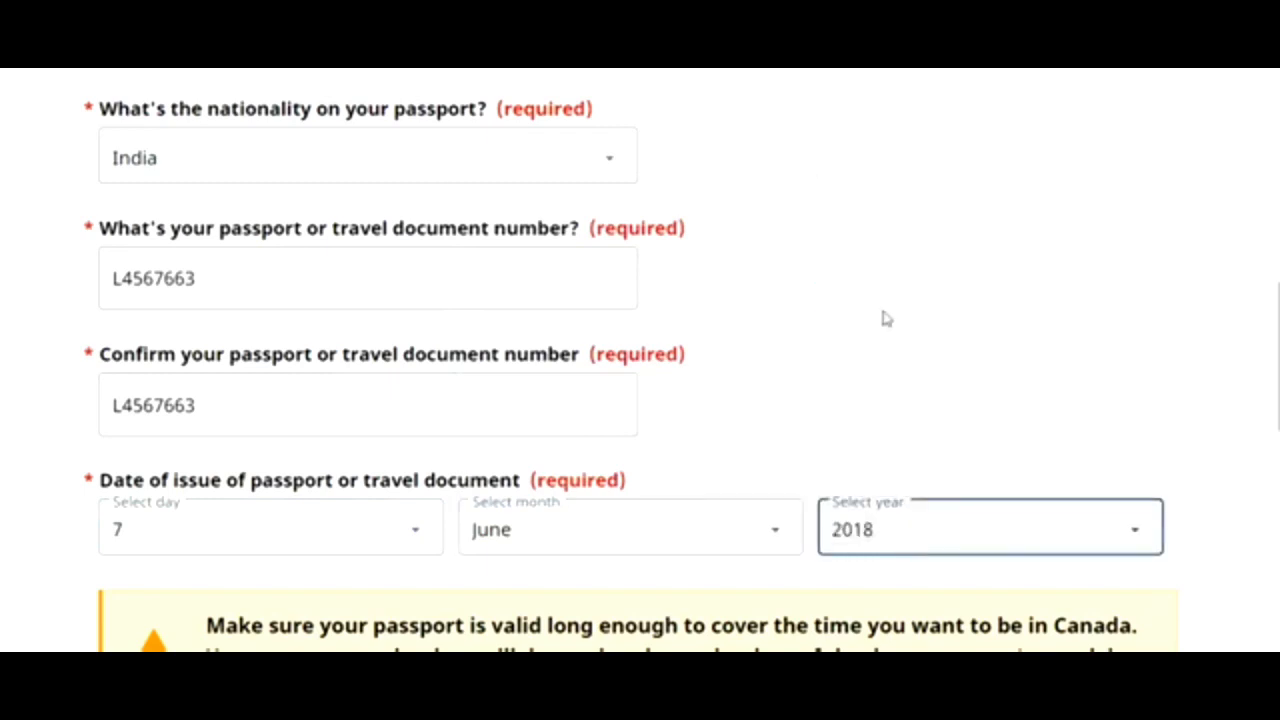
- Set the passport expiry date to 6 June 2028
scroll(1085, 313, down, 5)
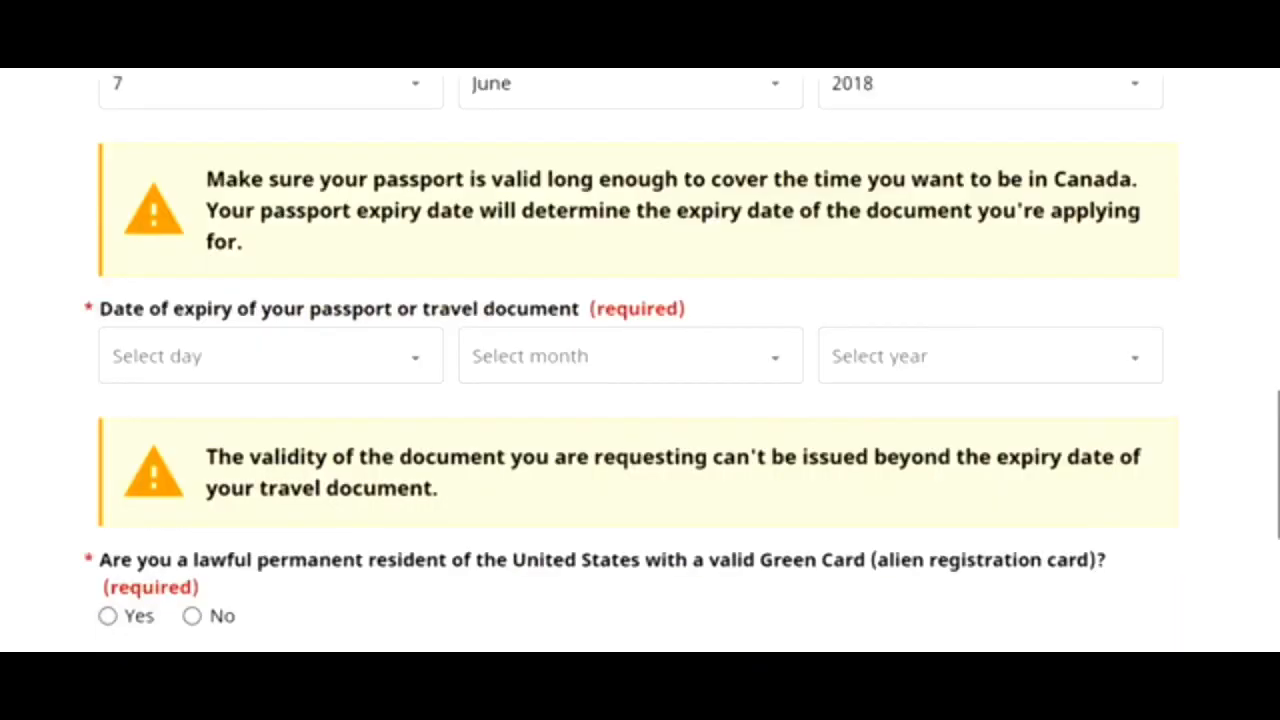
scroll(1266, 400, up, 2)
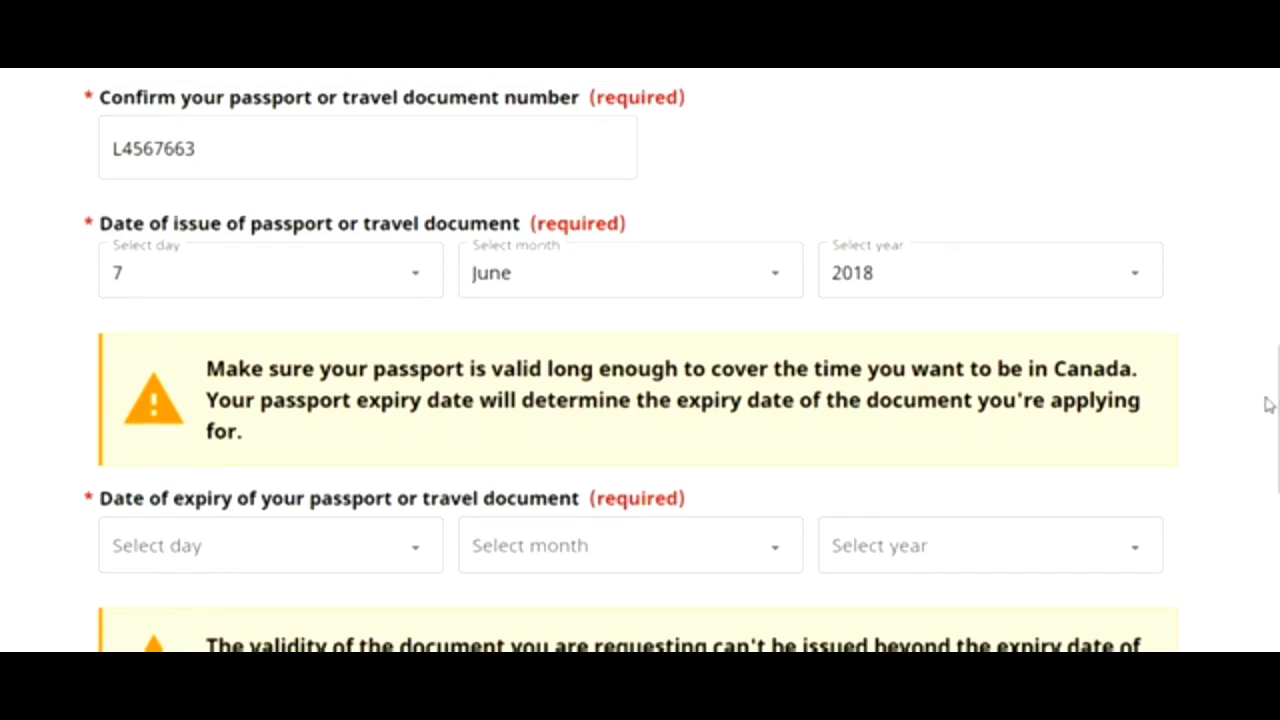
click(427, 568)
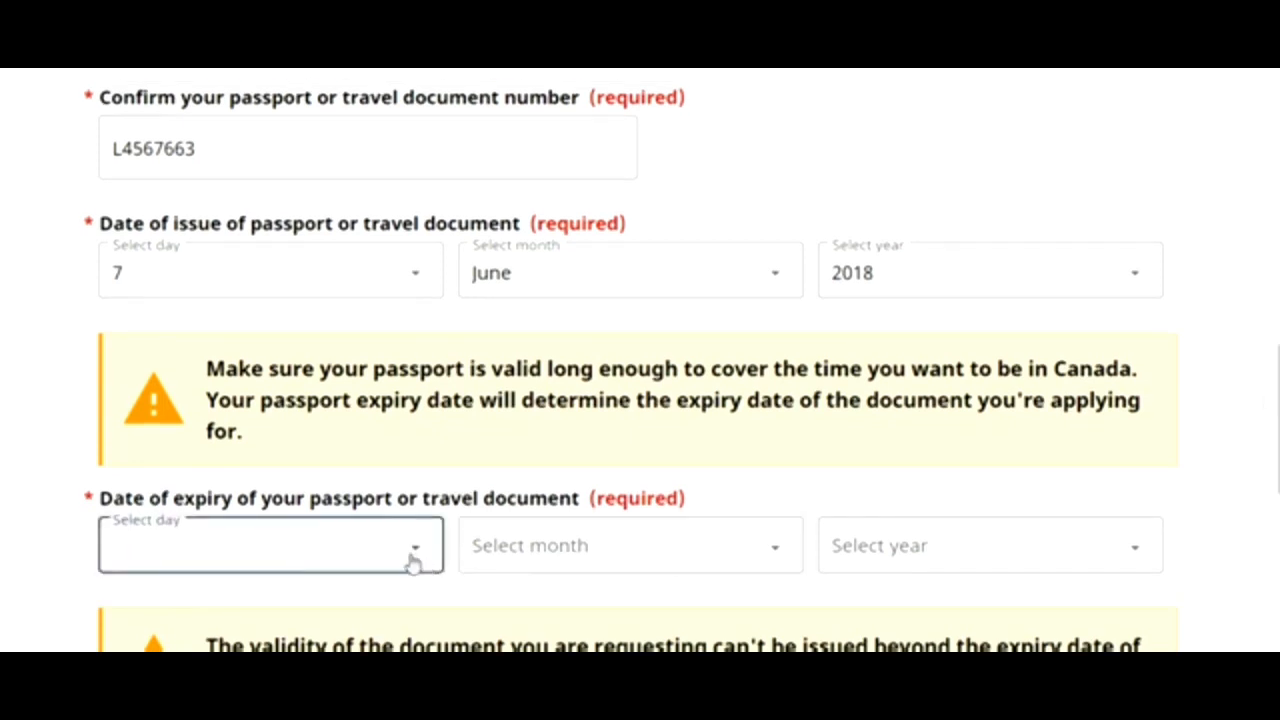
right_click(410, 560)
click(353, 570)
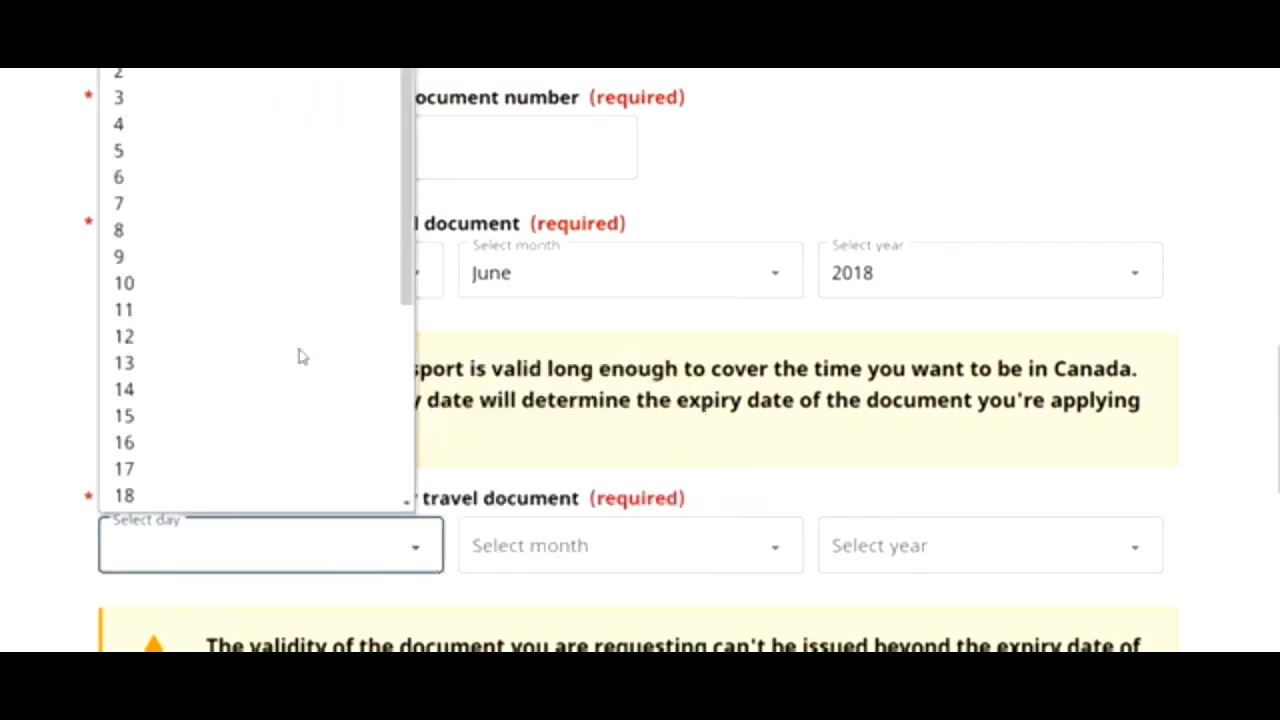
click(220, 184)
key(6)
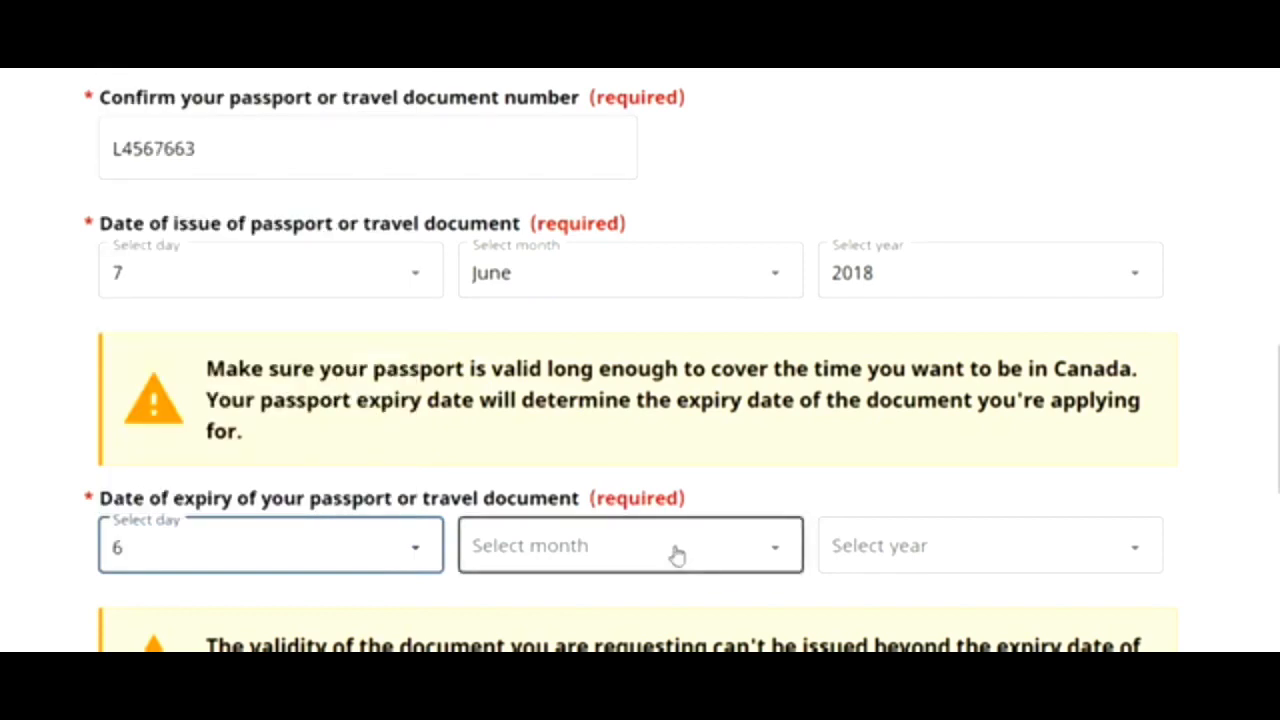
click(674, 554)
click(983, 537)
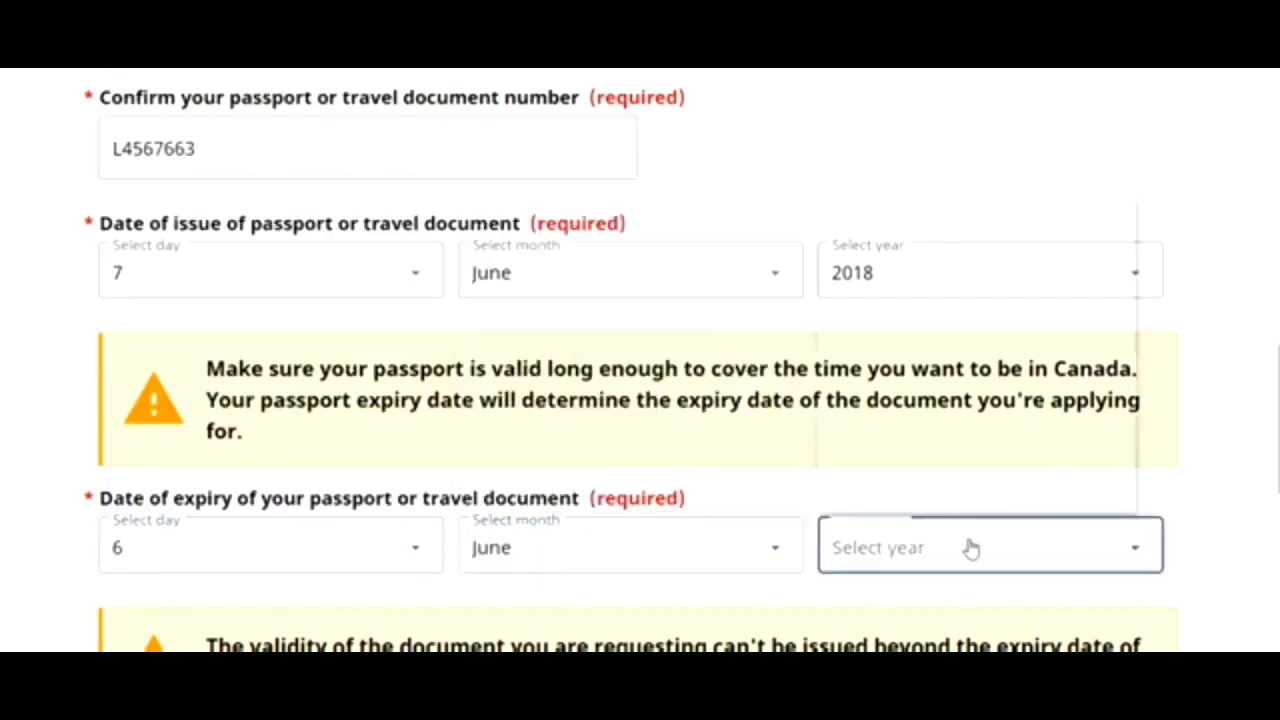
click(946, 337)
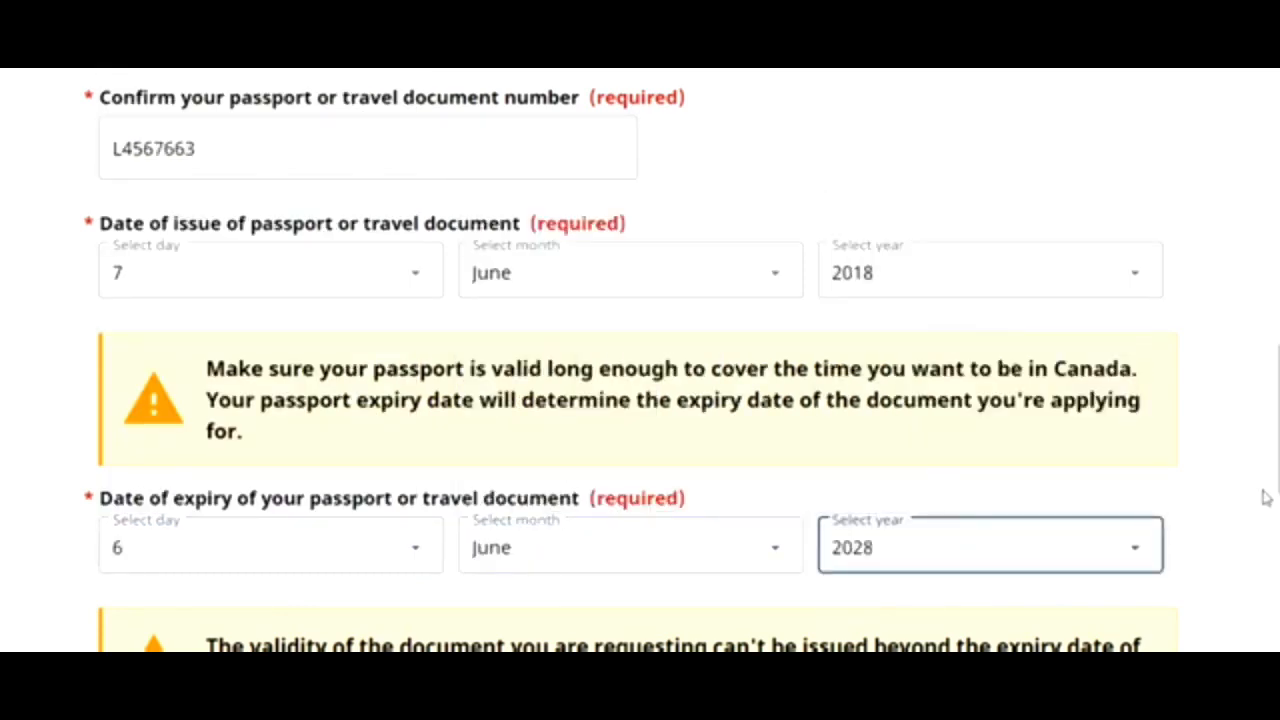
- Answer No to holding a Green Card, a Canadian visitor visa, and a U.S. nonimmigrant visa
scroll(1266, 494, down, 4)
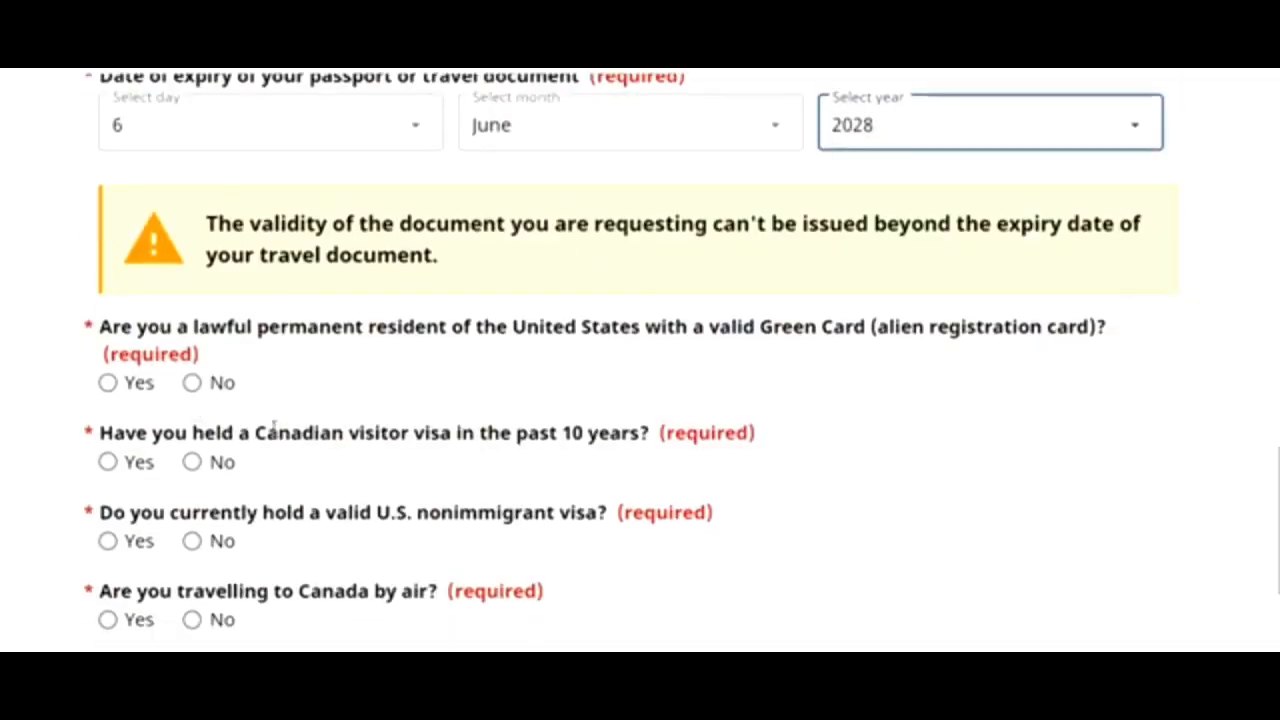
click(188, 388)
click(191, 461)
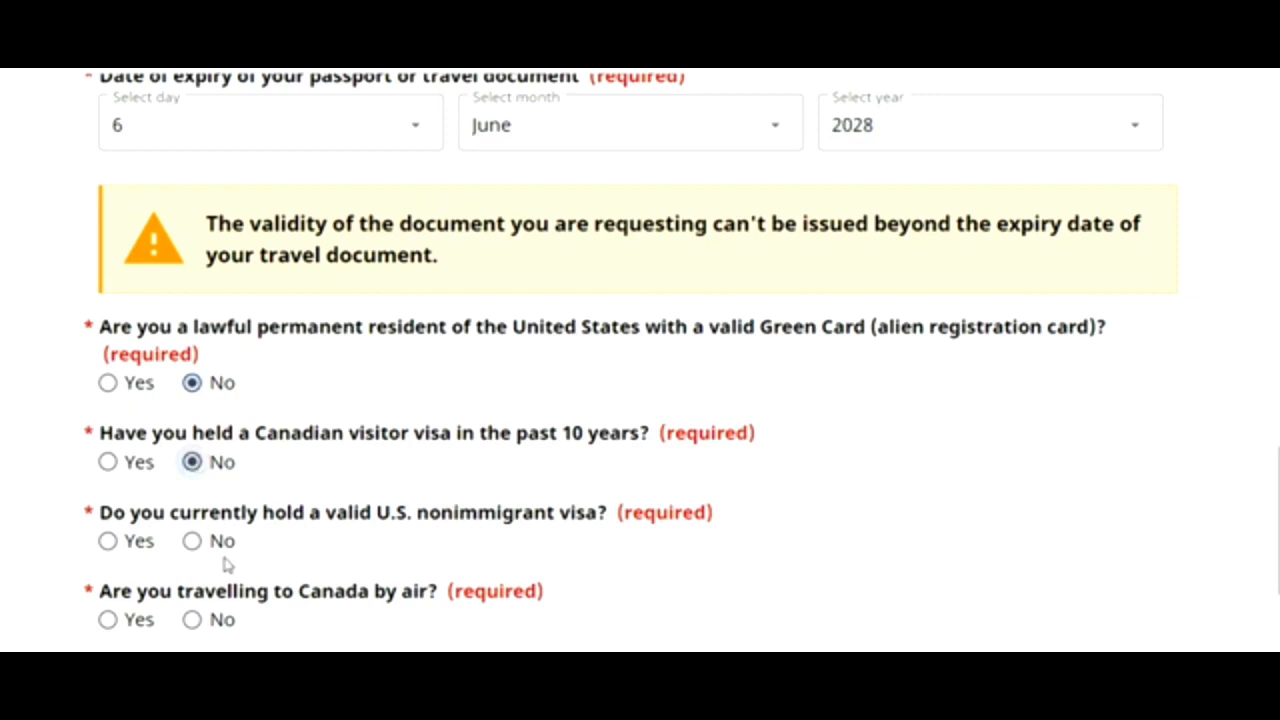
click(191, 541)
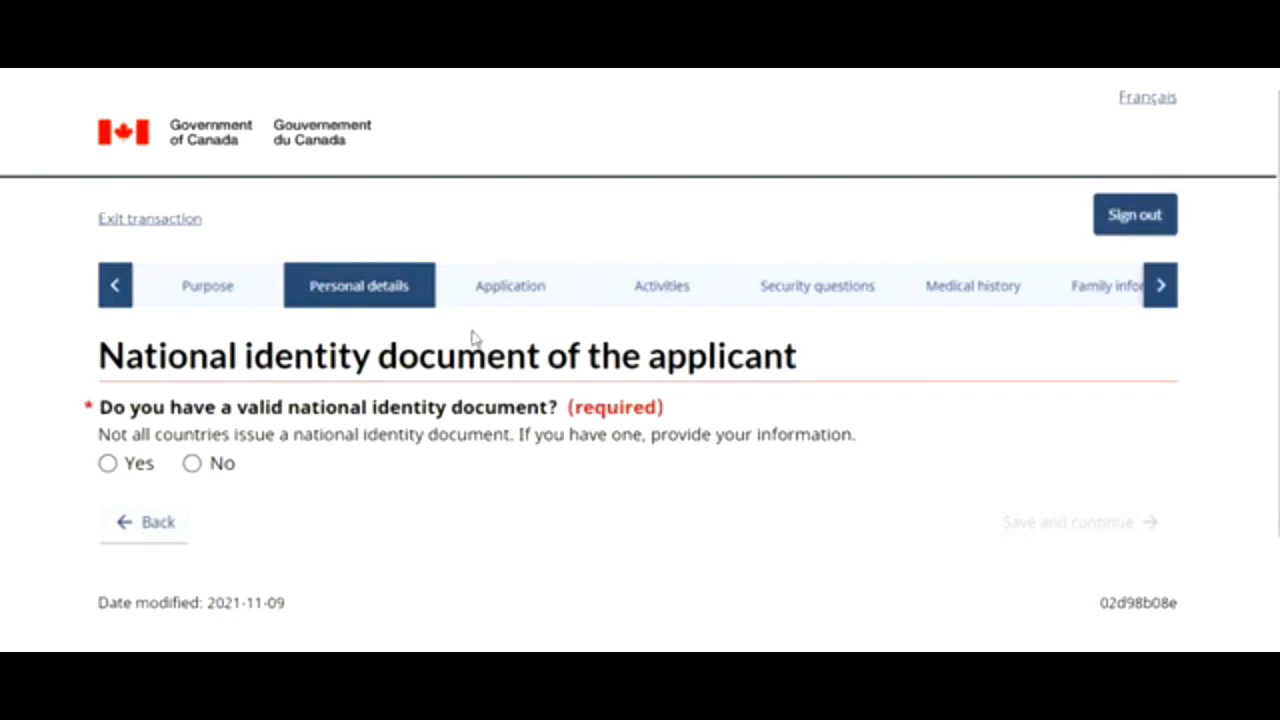
- Answer No to having a national identity document and No to past names, saving each page
click(191, 465)
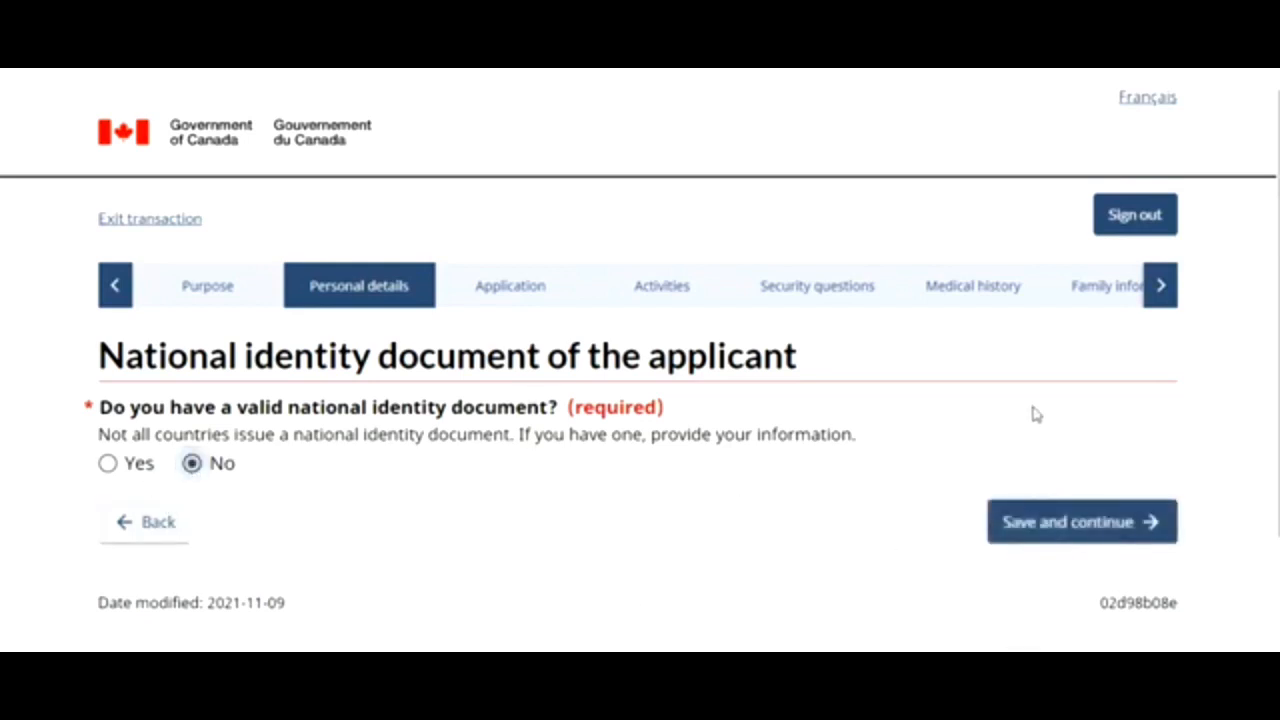
click(1057, 540)
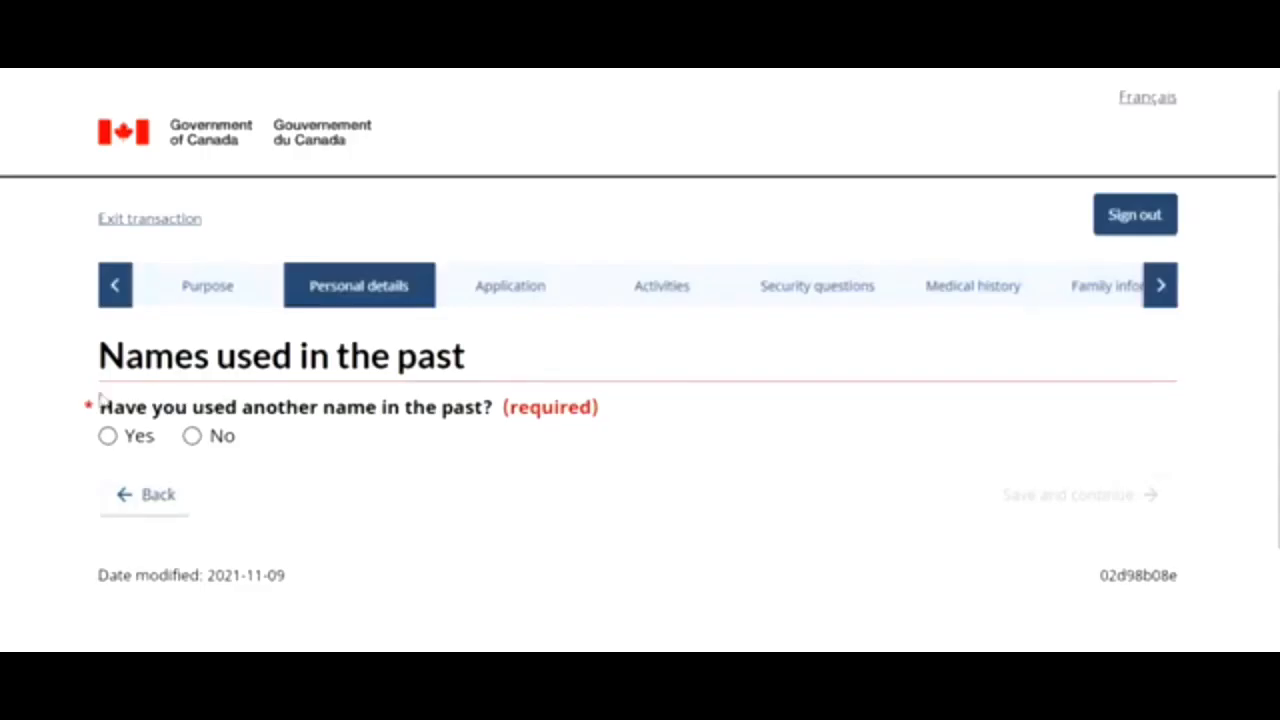
click(191, 436)
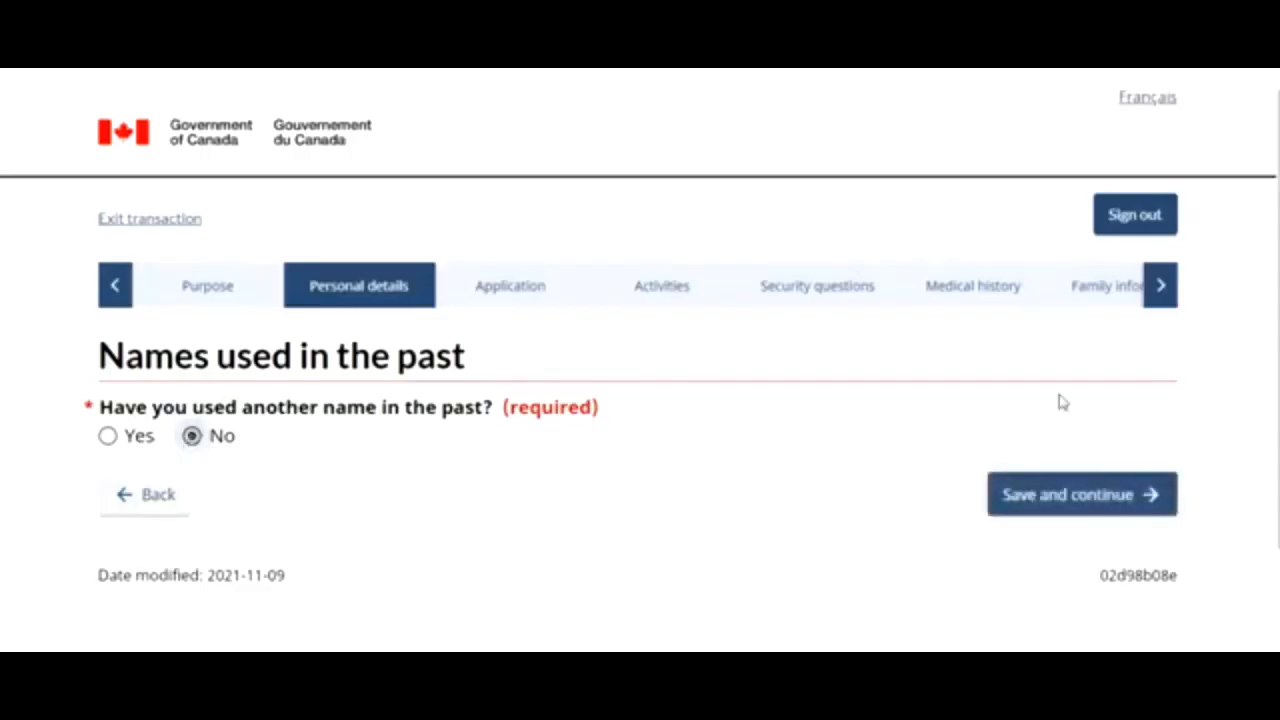
click(1090, 487)
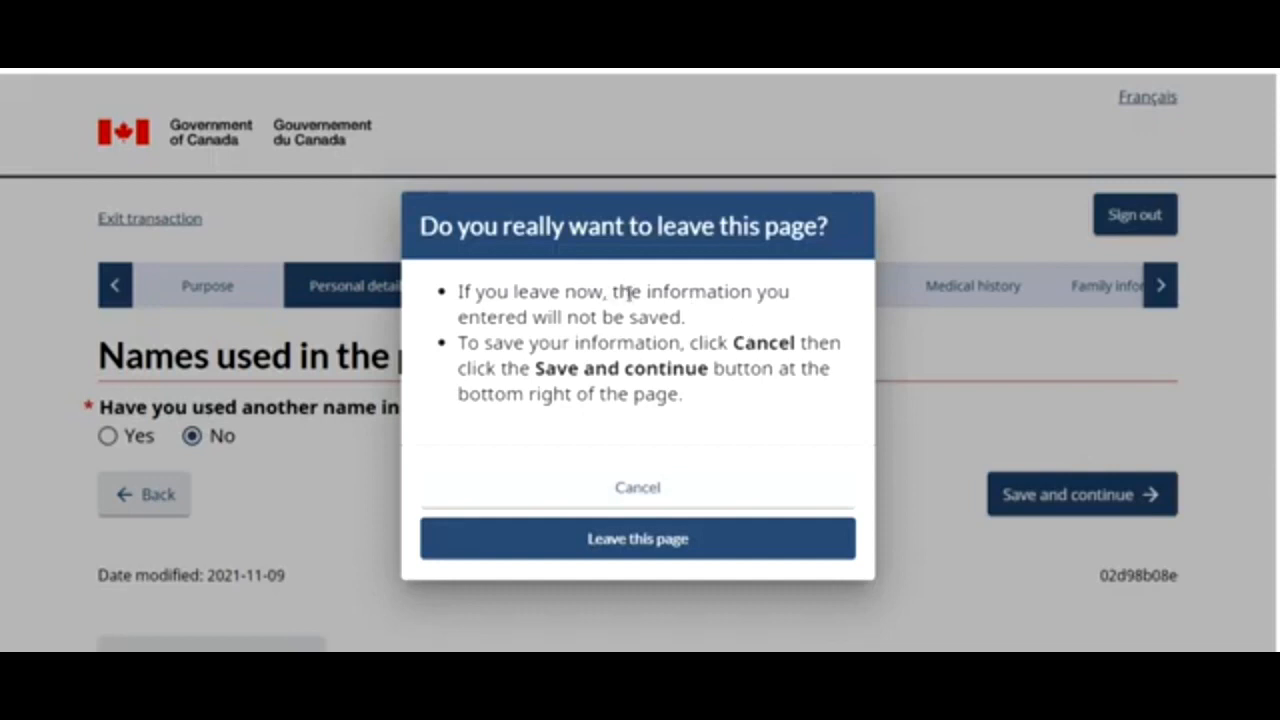
click(596, 502)
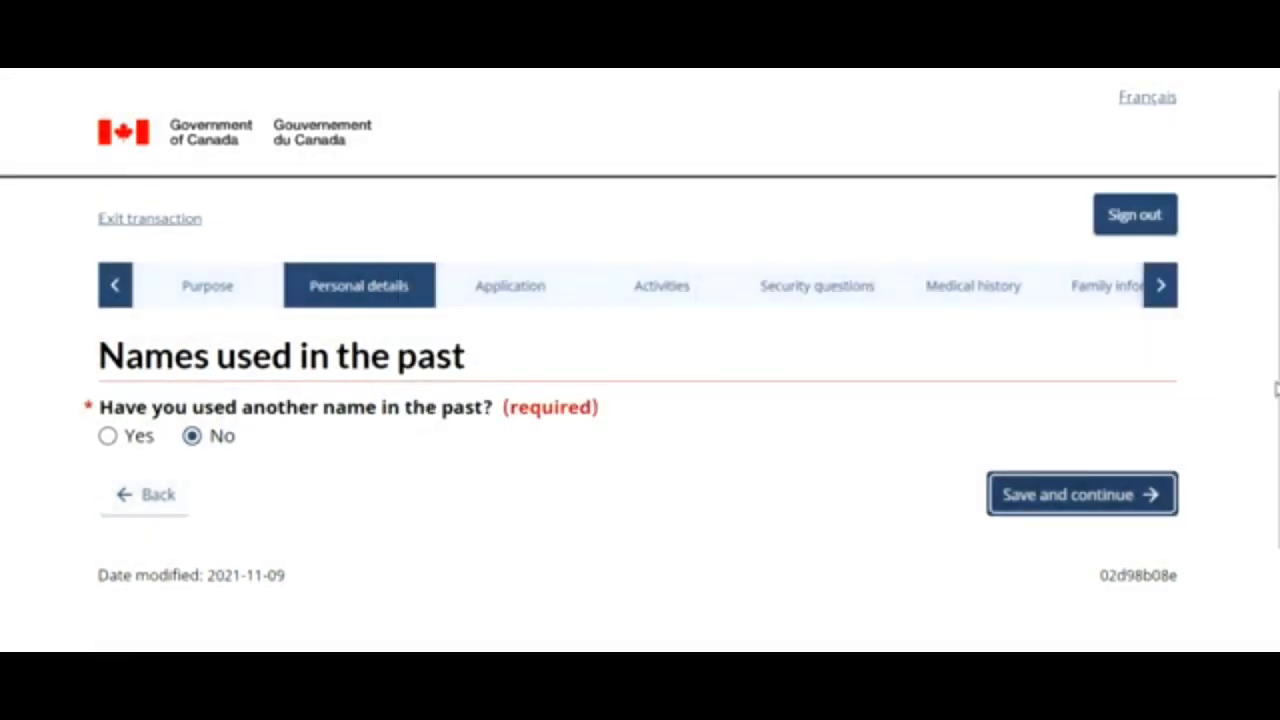
click(1276, 383)
click(1137, 516)
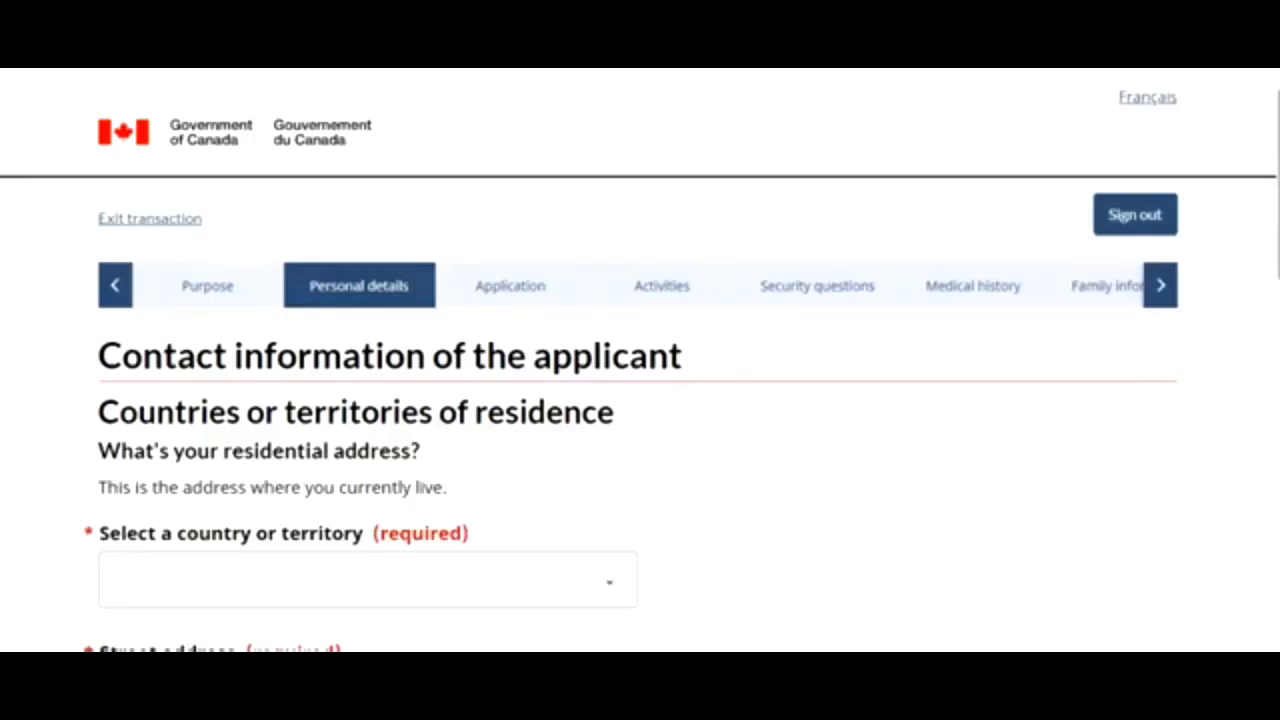
- Set the residential country to India and mark the mailing address as the same
scroll(640, 400, down, 3)
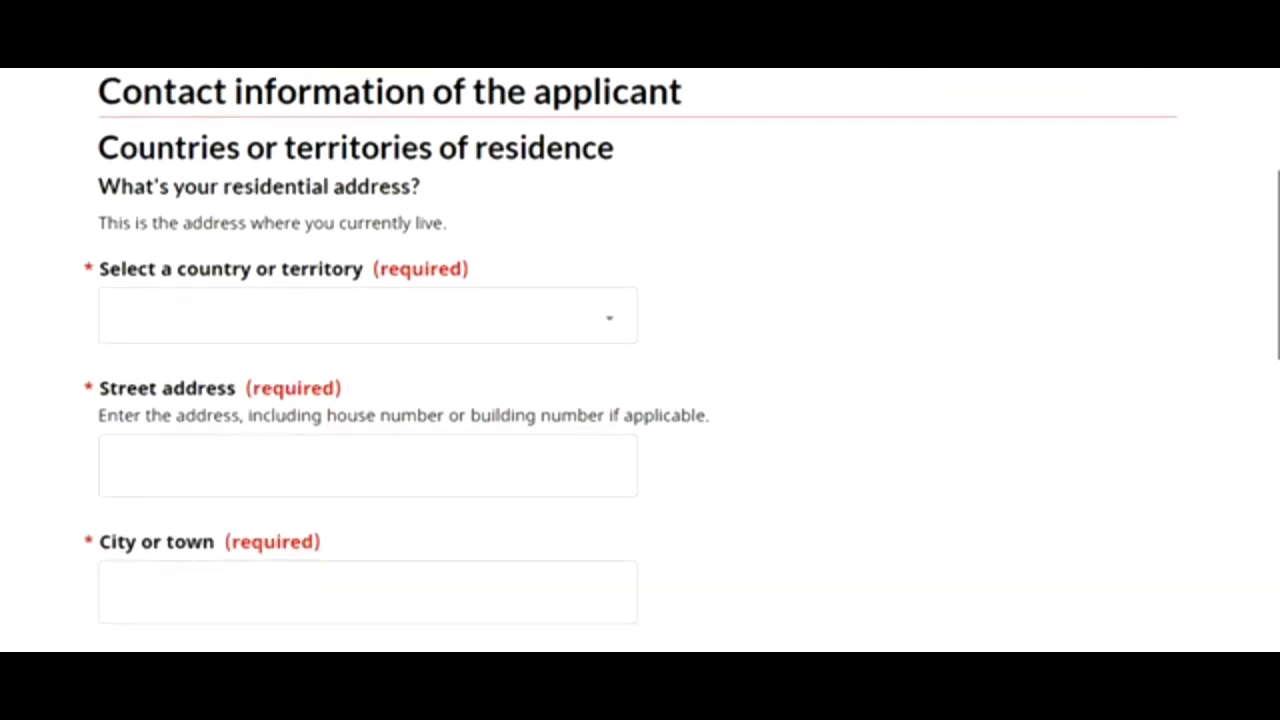
click(497, 314)
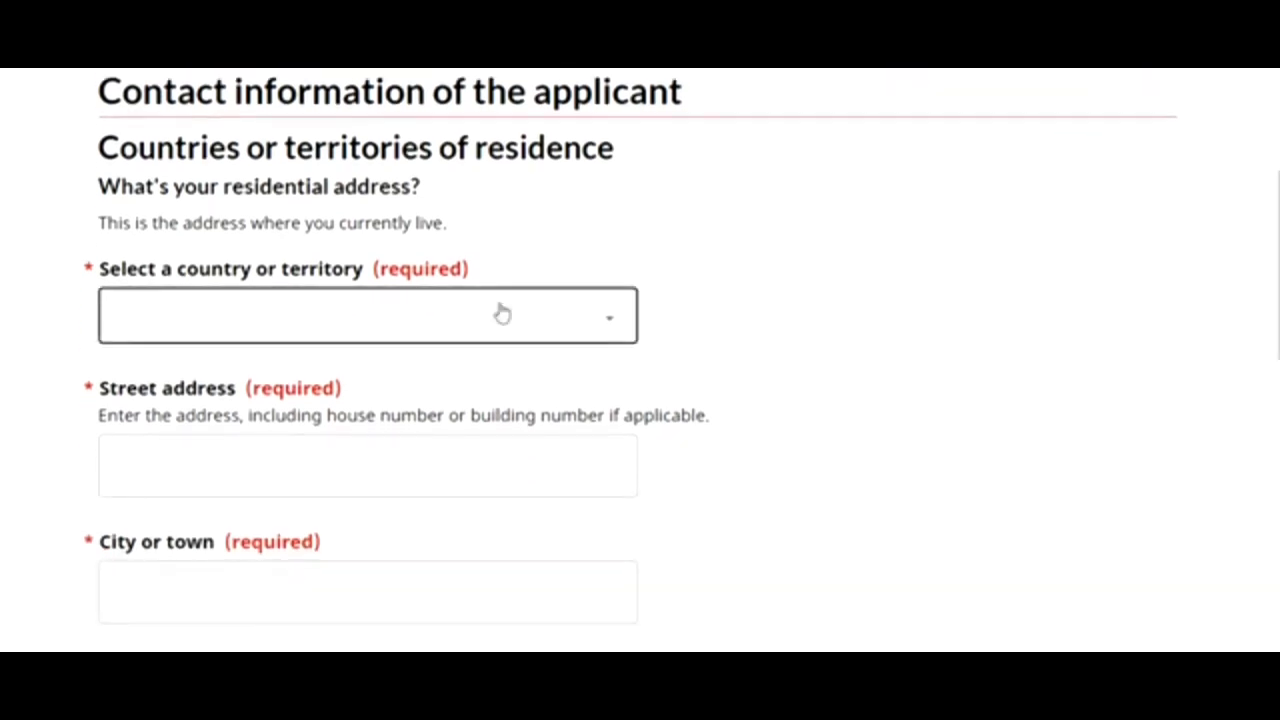
key(i)
key(i)
key(i)
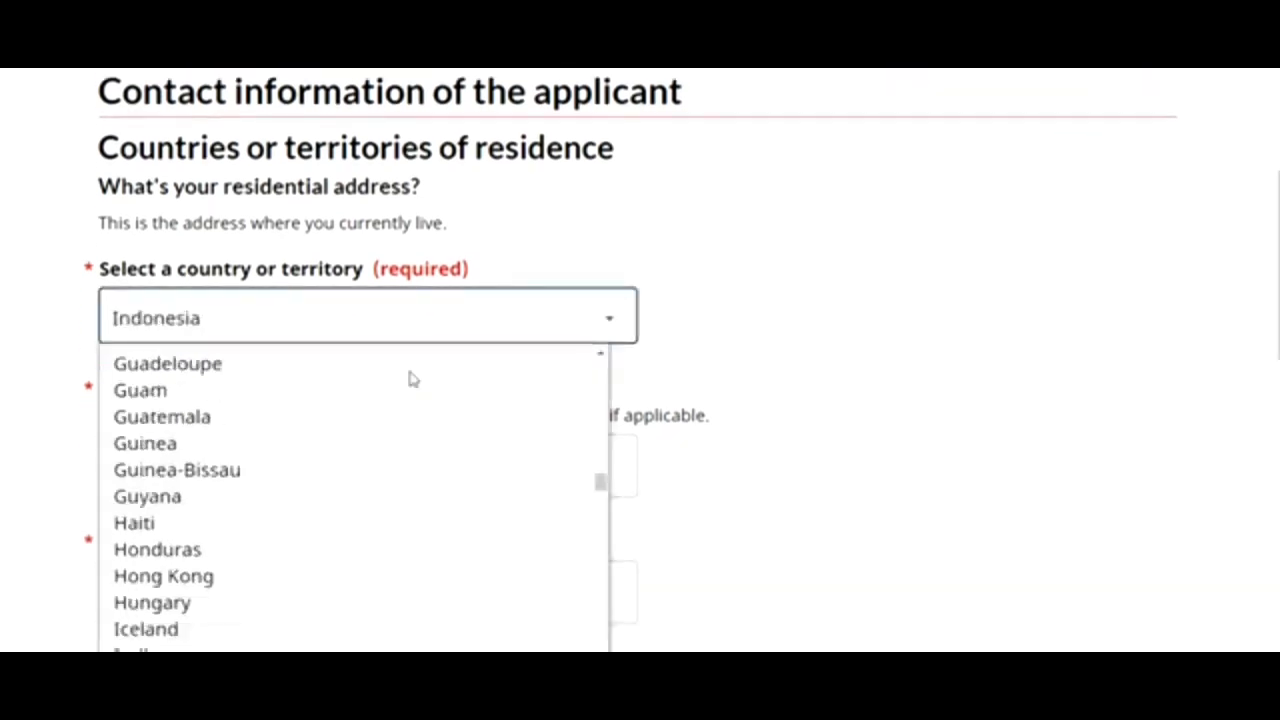
click(300, 650)
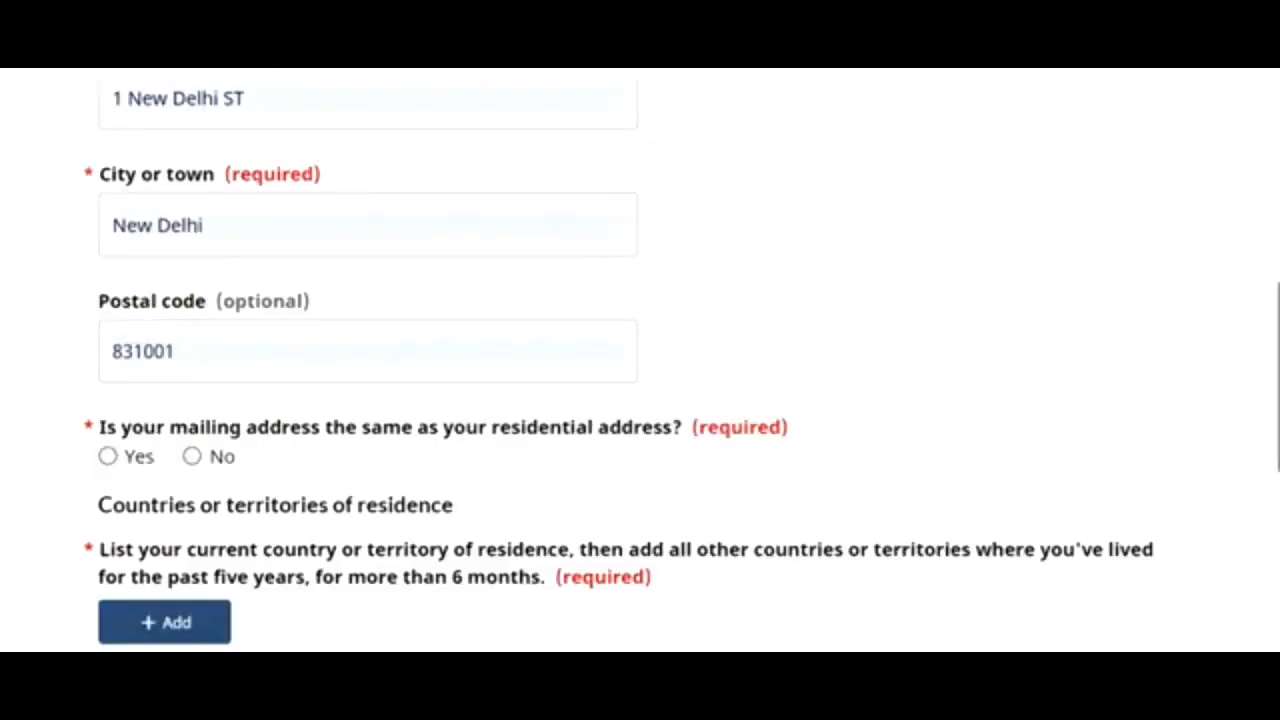
mouse_move(1278, 370)
mouse_down()
mouse_move(1278, 346)
mouse_move(1278, 378)
mouse_up()
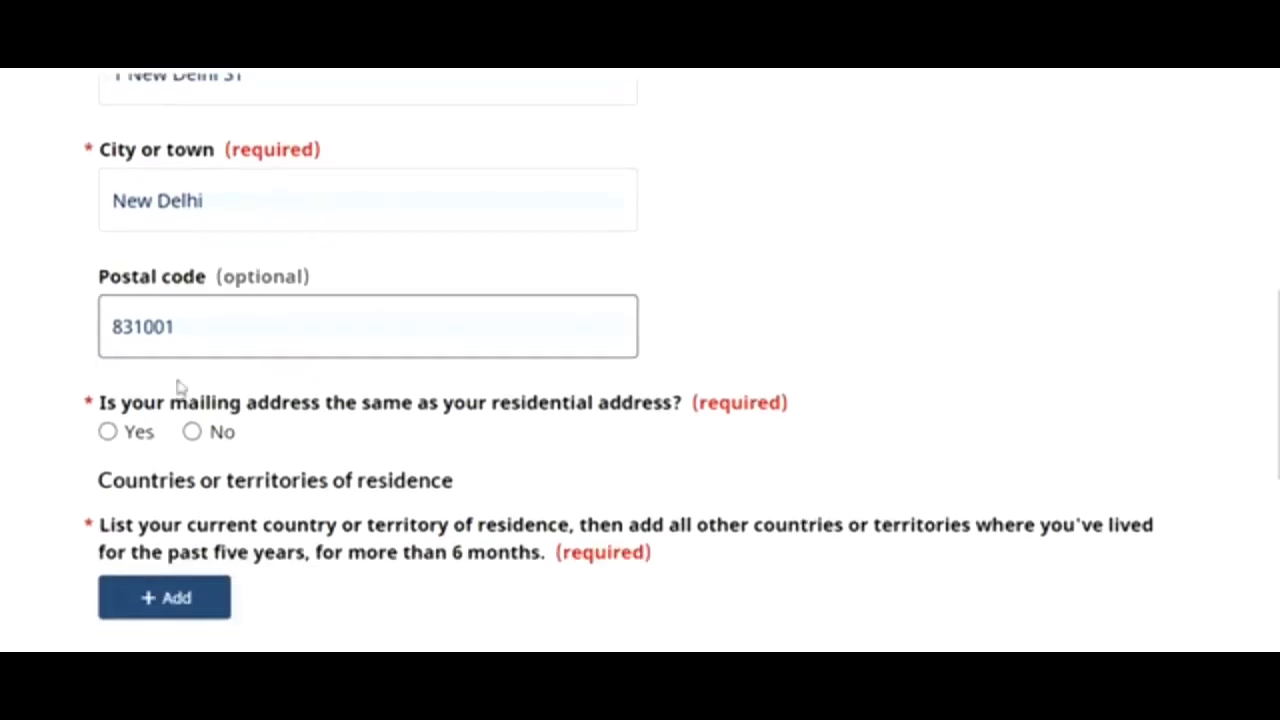
click(111, 433)
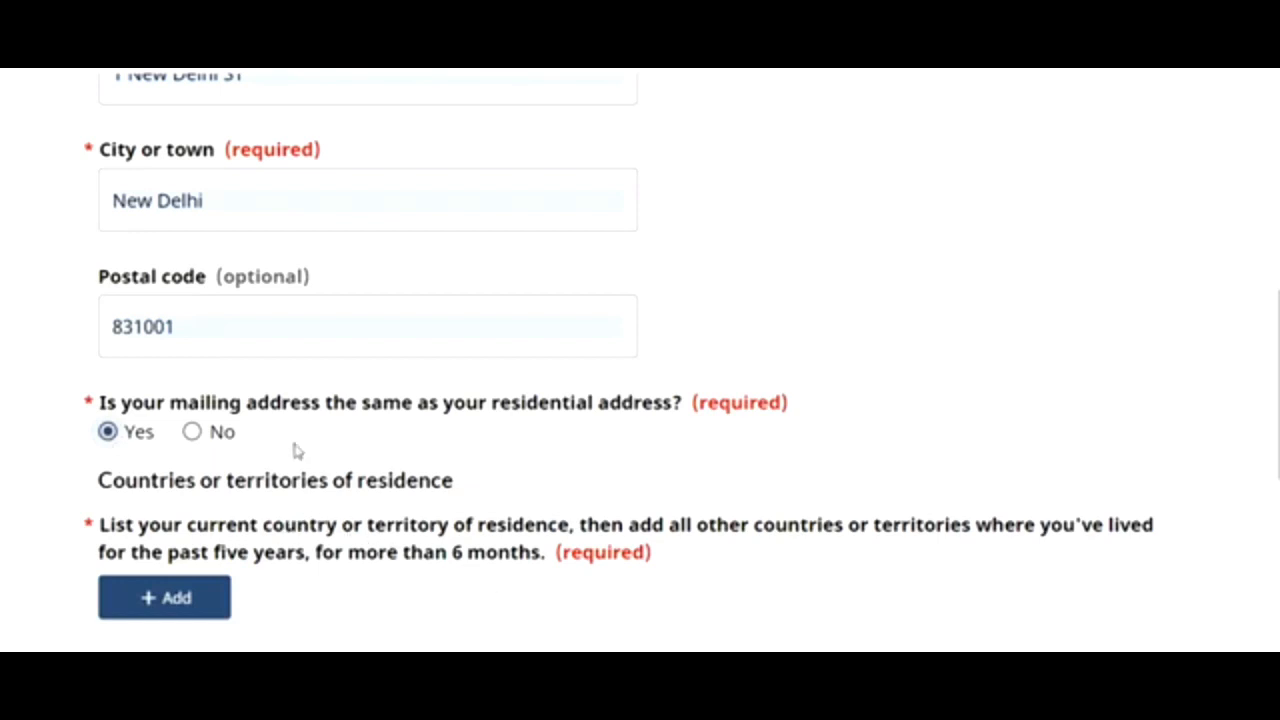
click(207, 610)
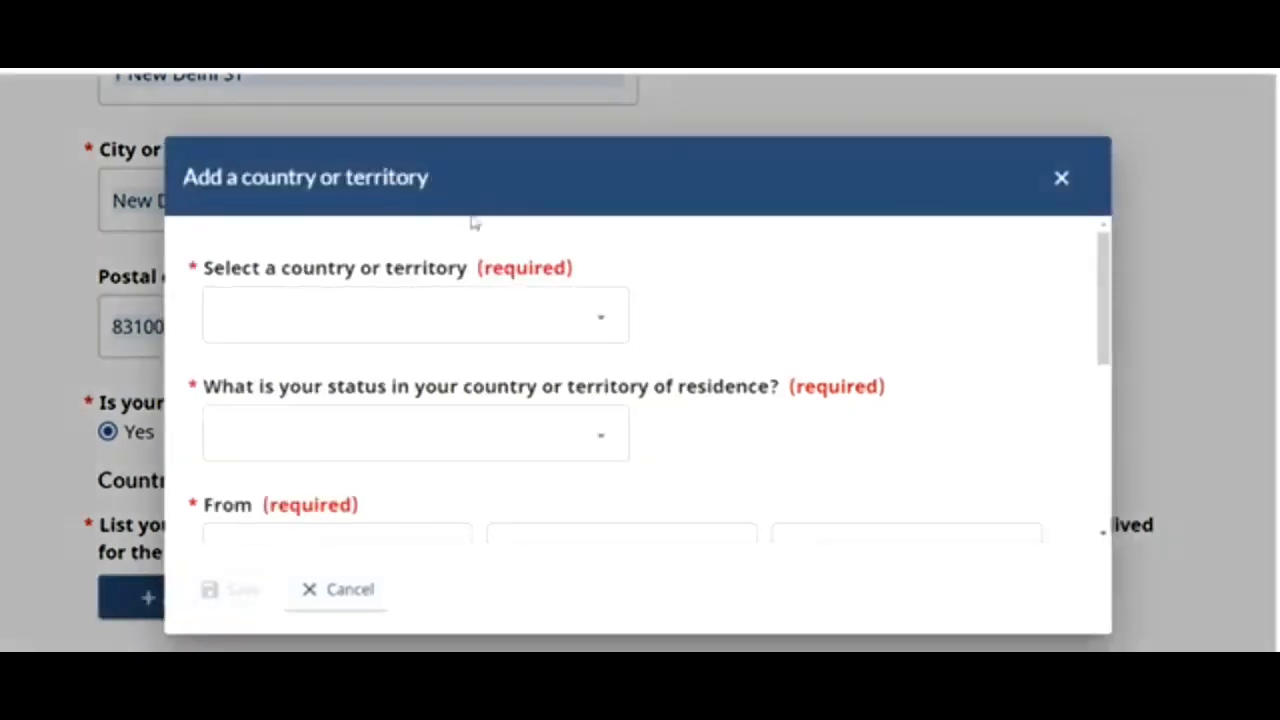
- Add India with Citizen status as the country where the applicant currently lives
click(417, 321)
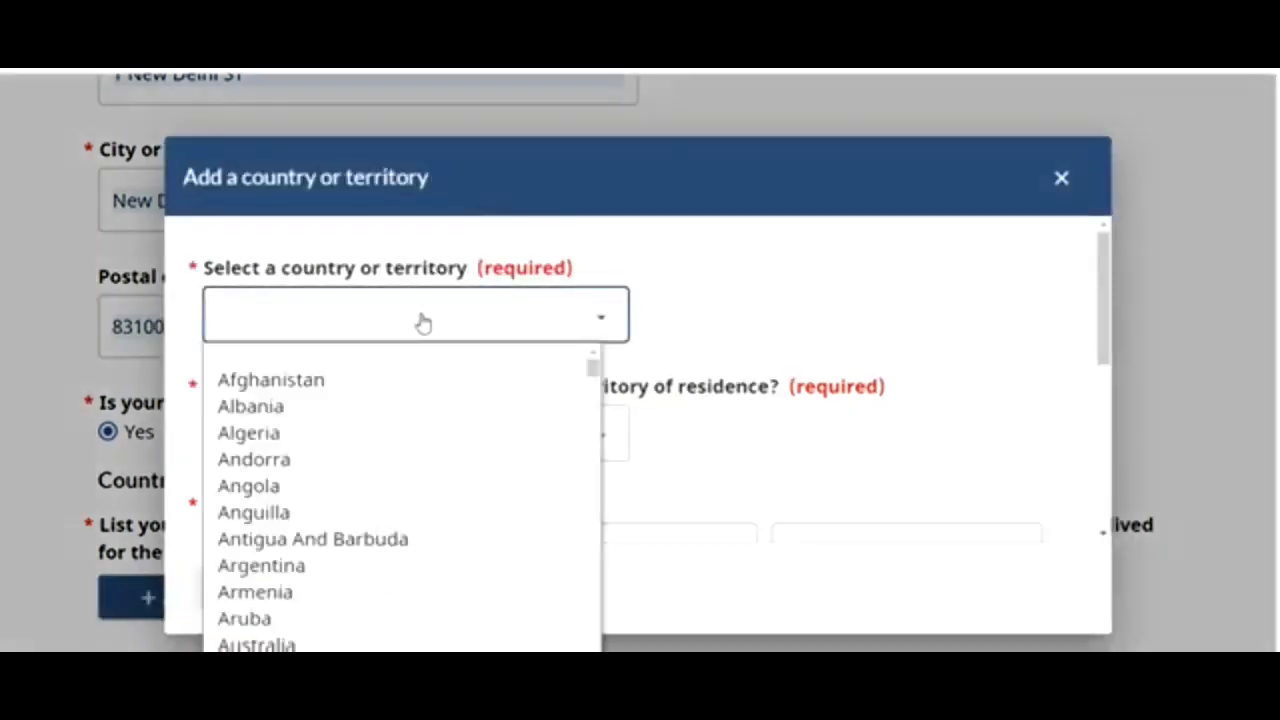
key(i)
key(n)
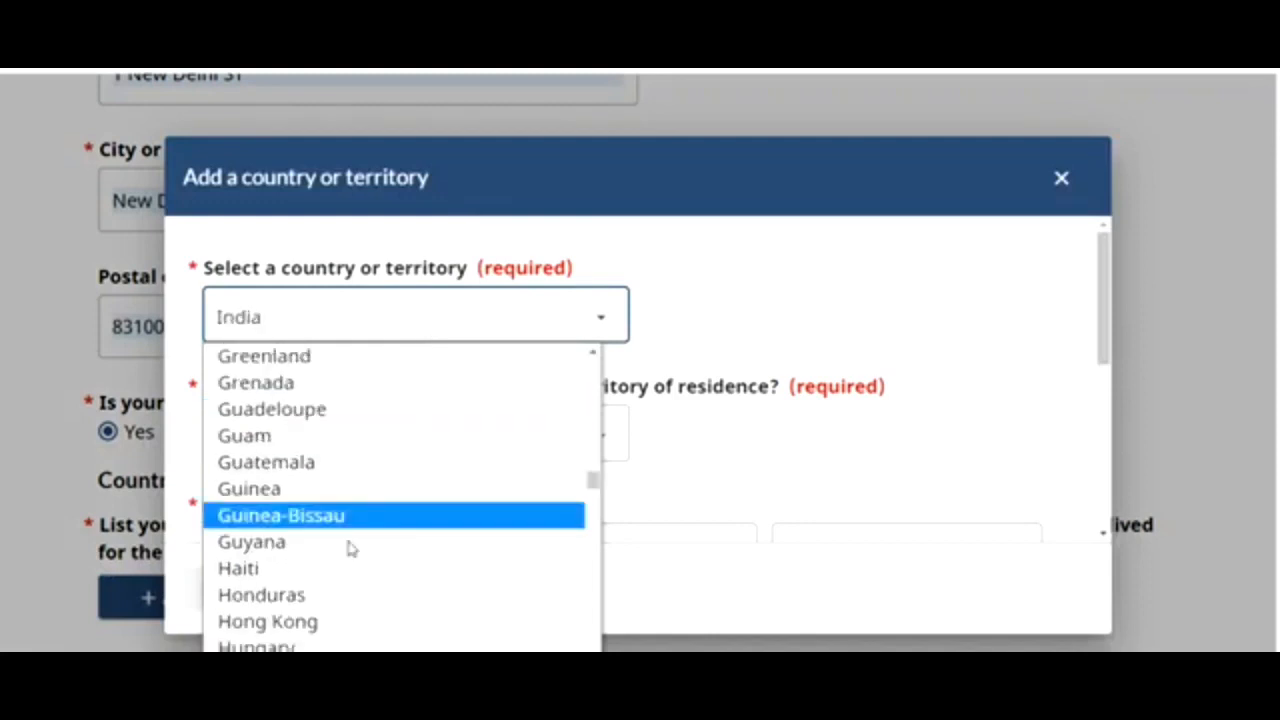
click(777, 271)
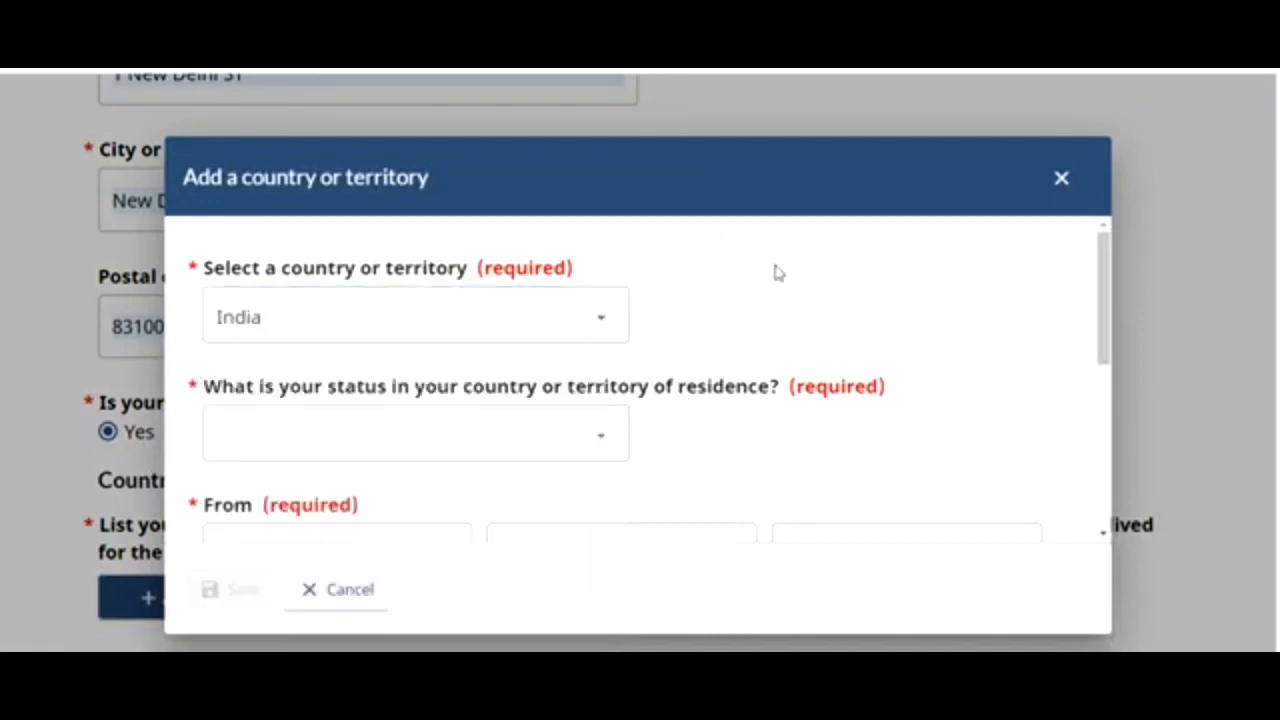
click(531, 440)
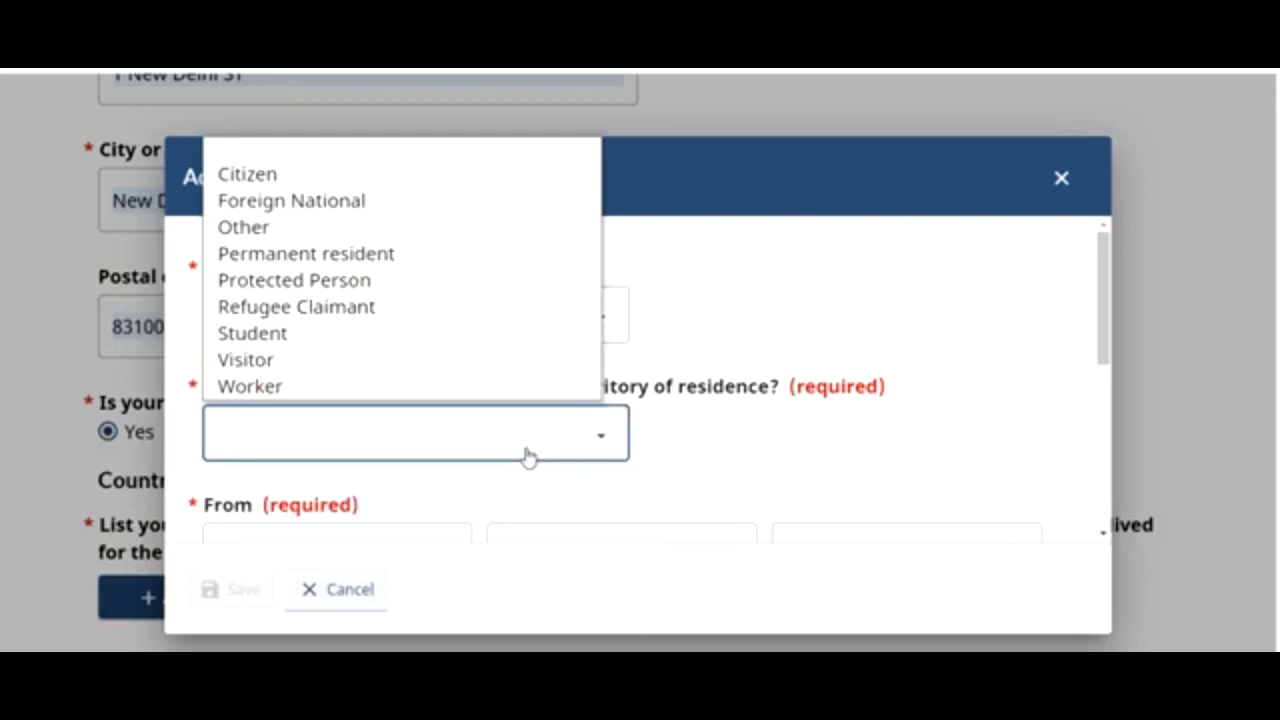
click(320, 176)
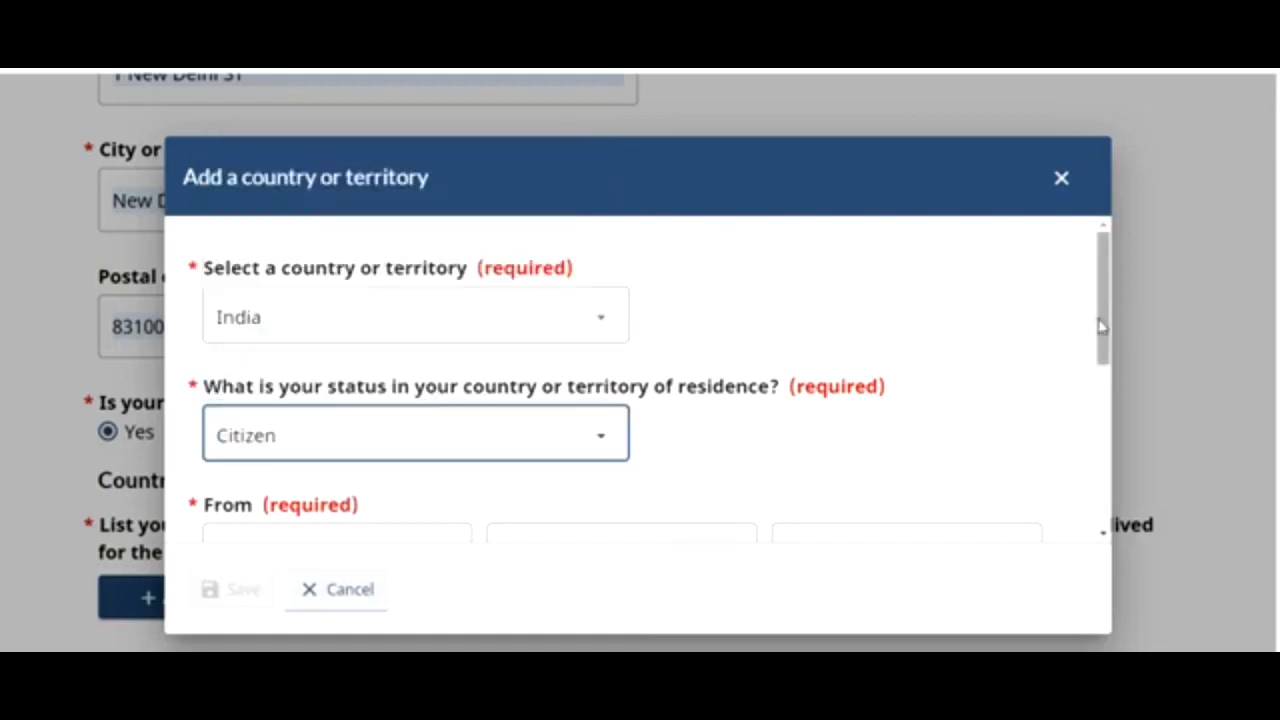
drag(1100, 325, 1118, 449)
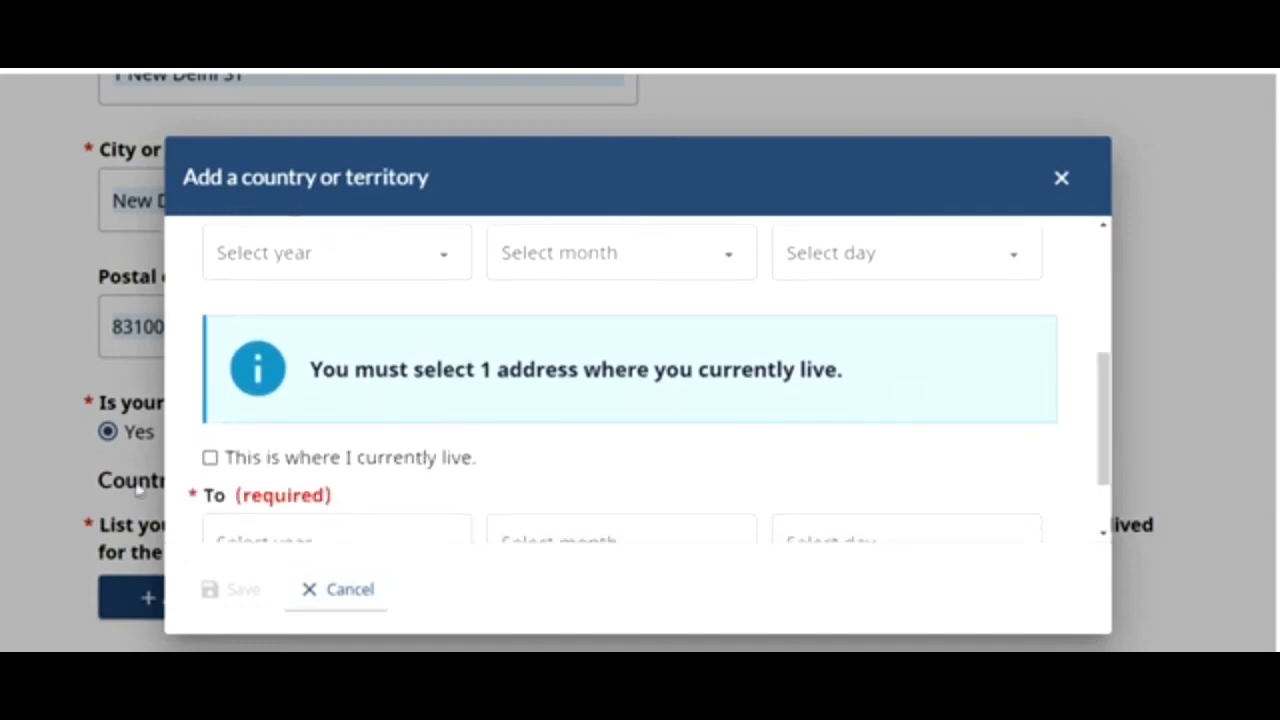
click(209, 457)
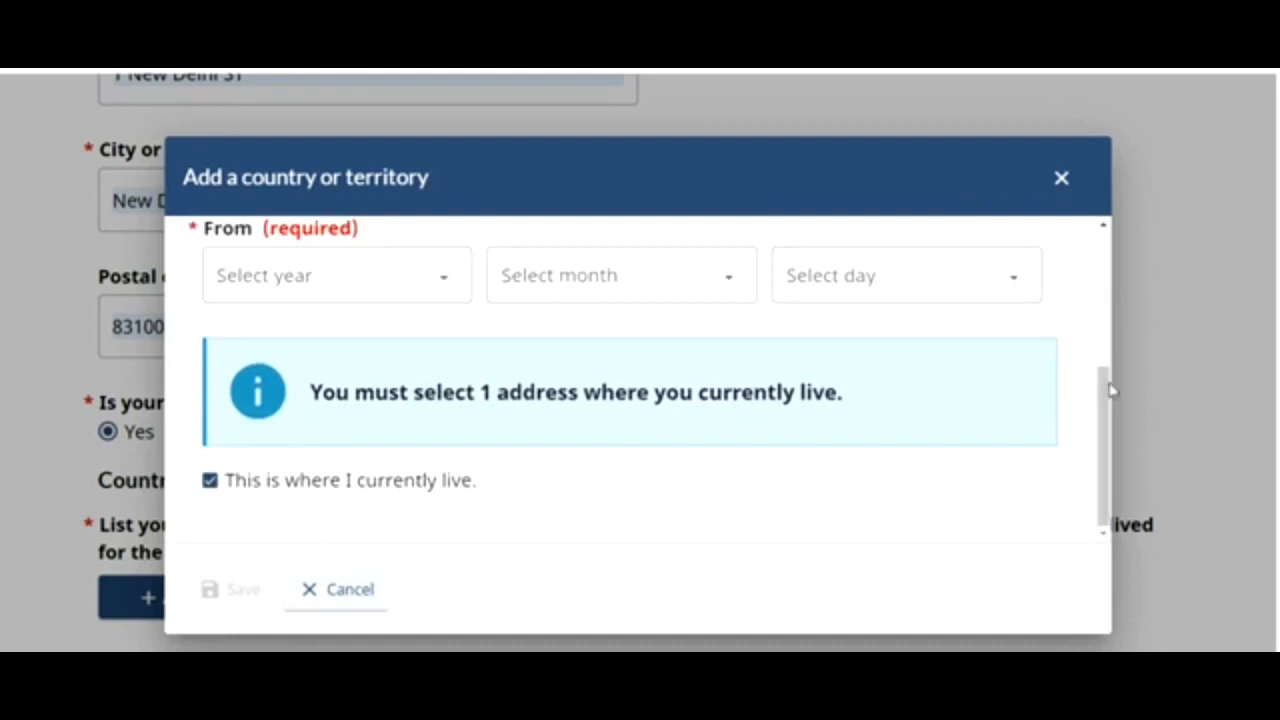
- Set the residence start date to 1 April 1998 and save the entry
click(372, 285)
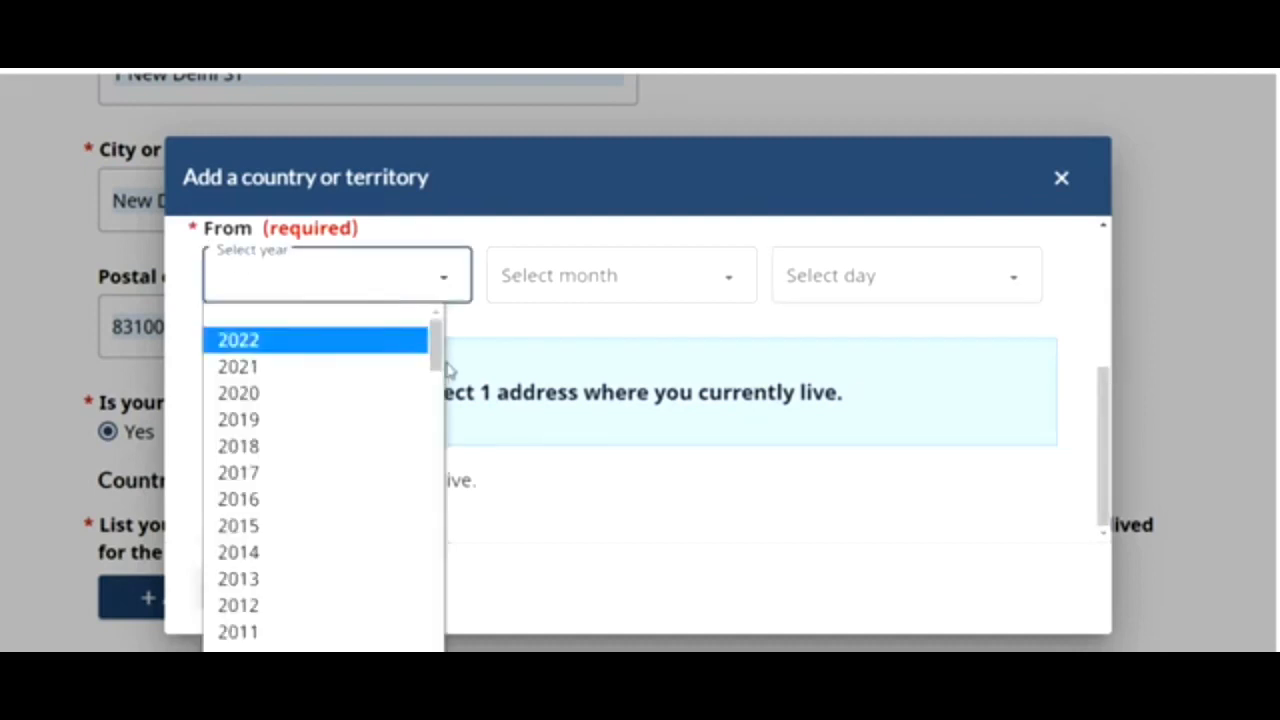
drag(438, 362, 443, 438)
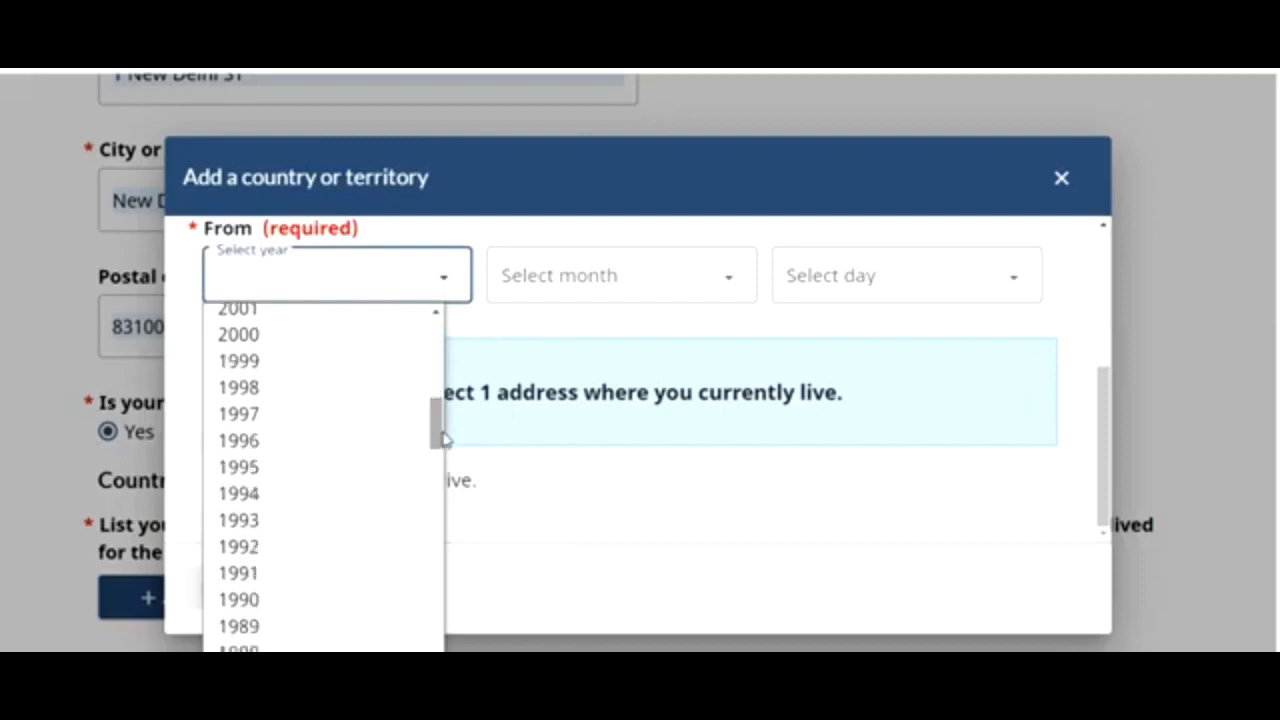
click(306, 387)
click(540, 292)
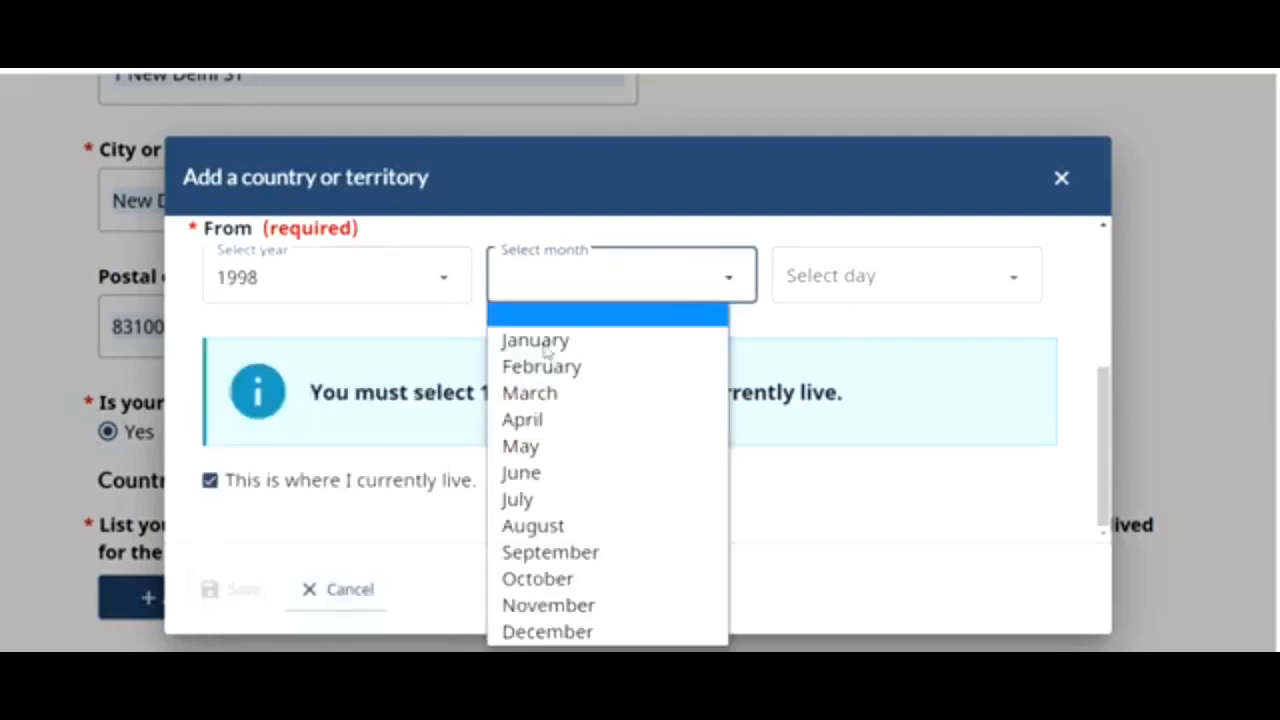
click(541, 426)
click(812, 285)
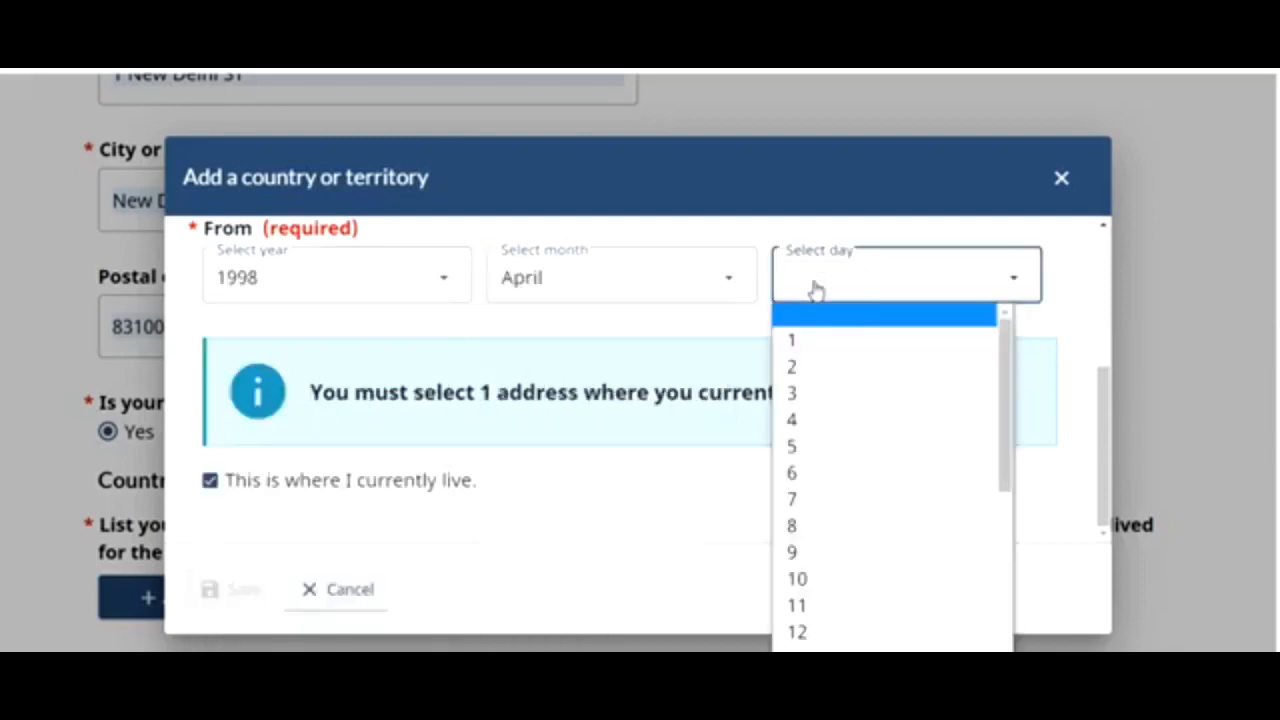
click(816, 345)
click(249, 591)
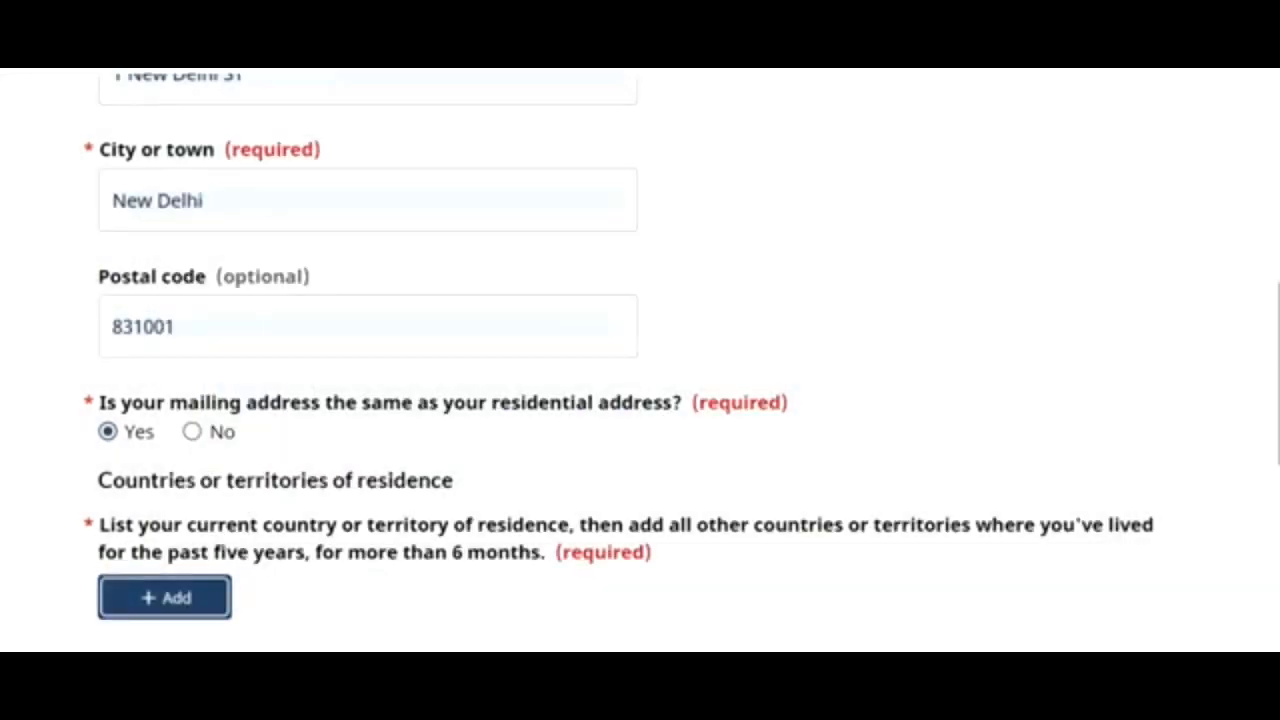
- Save the contact details page and continue
scroll(640, 360, down, 3)
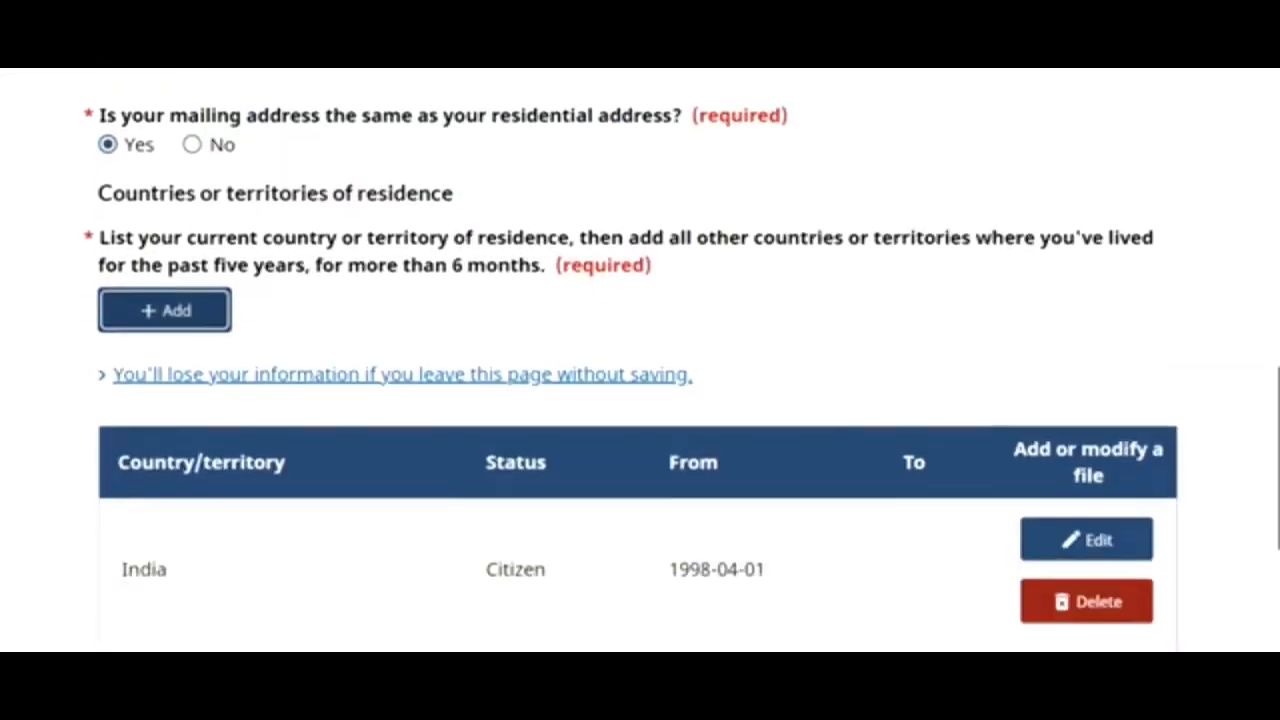
scroll(640, 360, down, 3)
click(1058, 458)
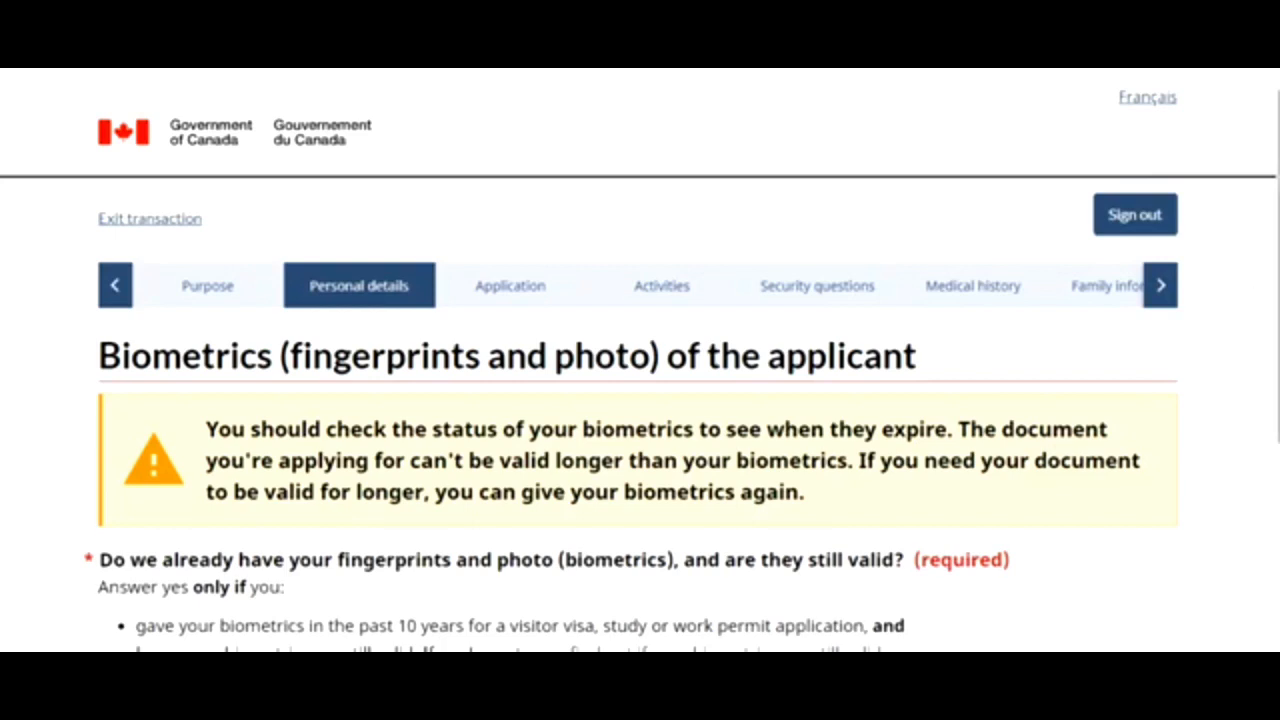
- Answer No to having existing valid biometrics and save the answer
scroll(1270, 280, down, 2)
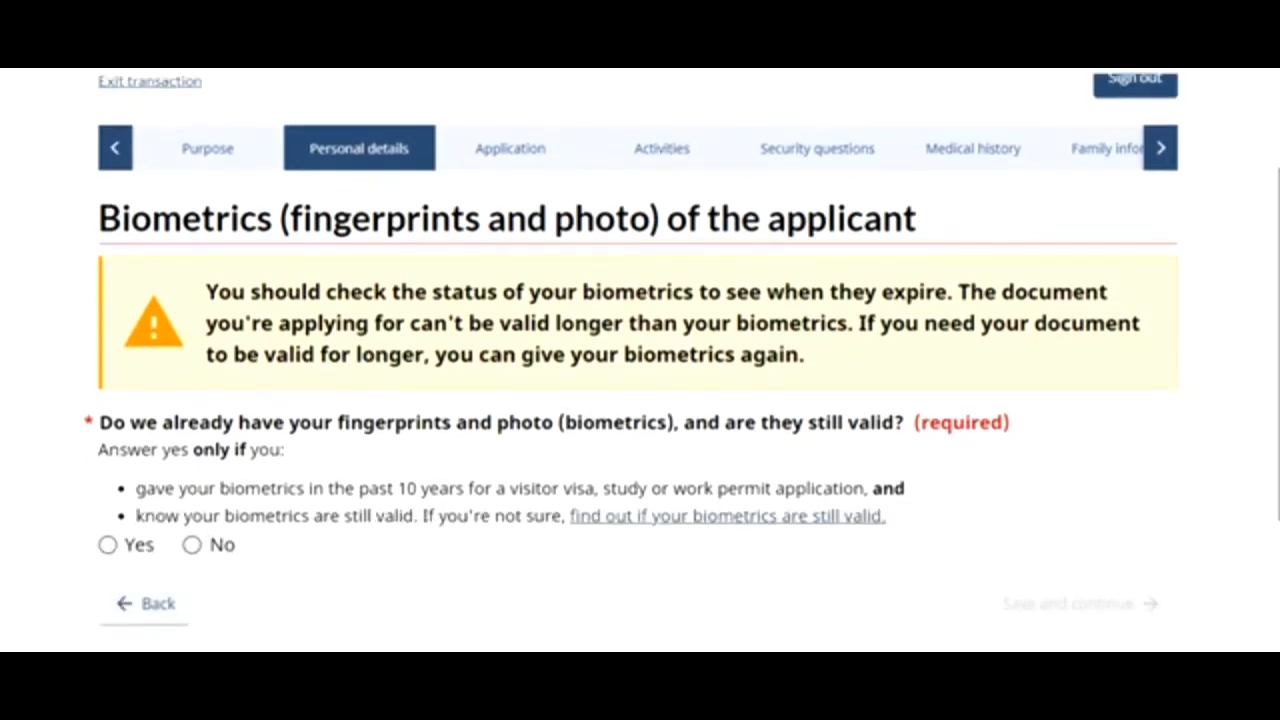
click(192, 545)
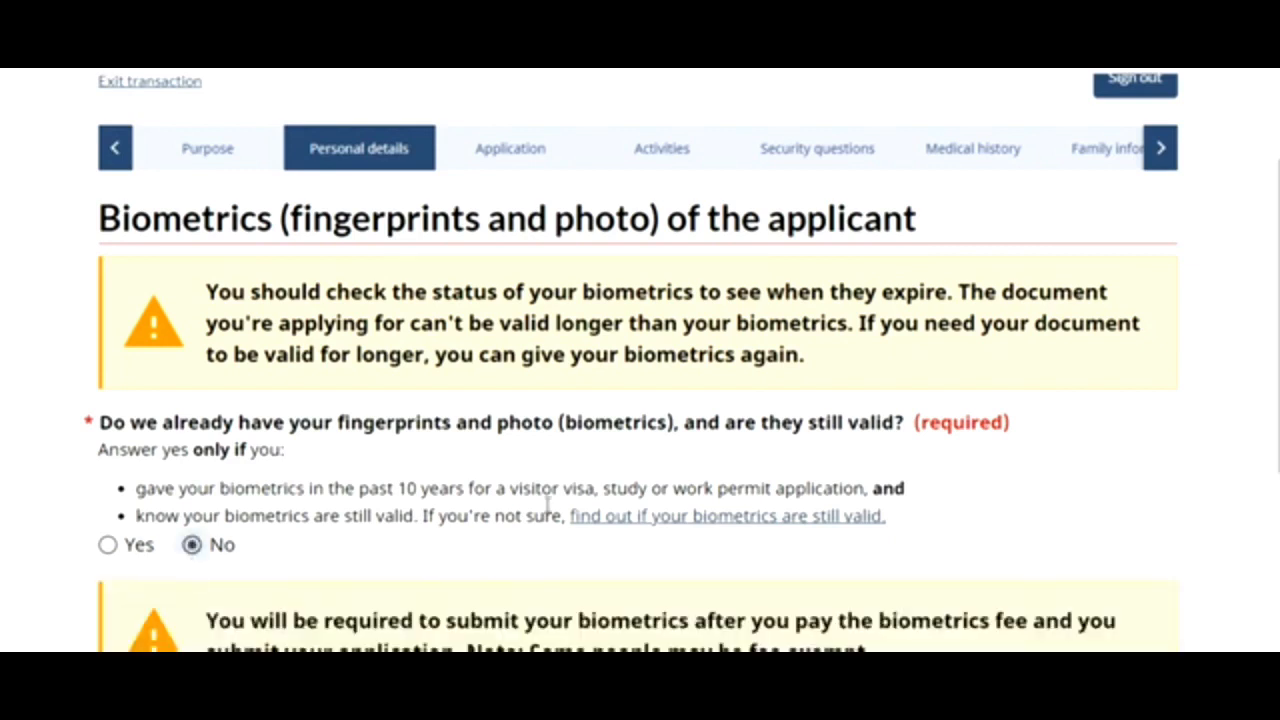
scroll(640, 360, down, 3)
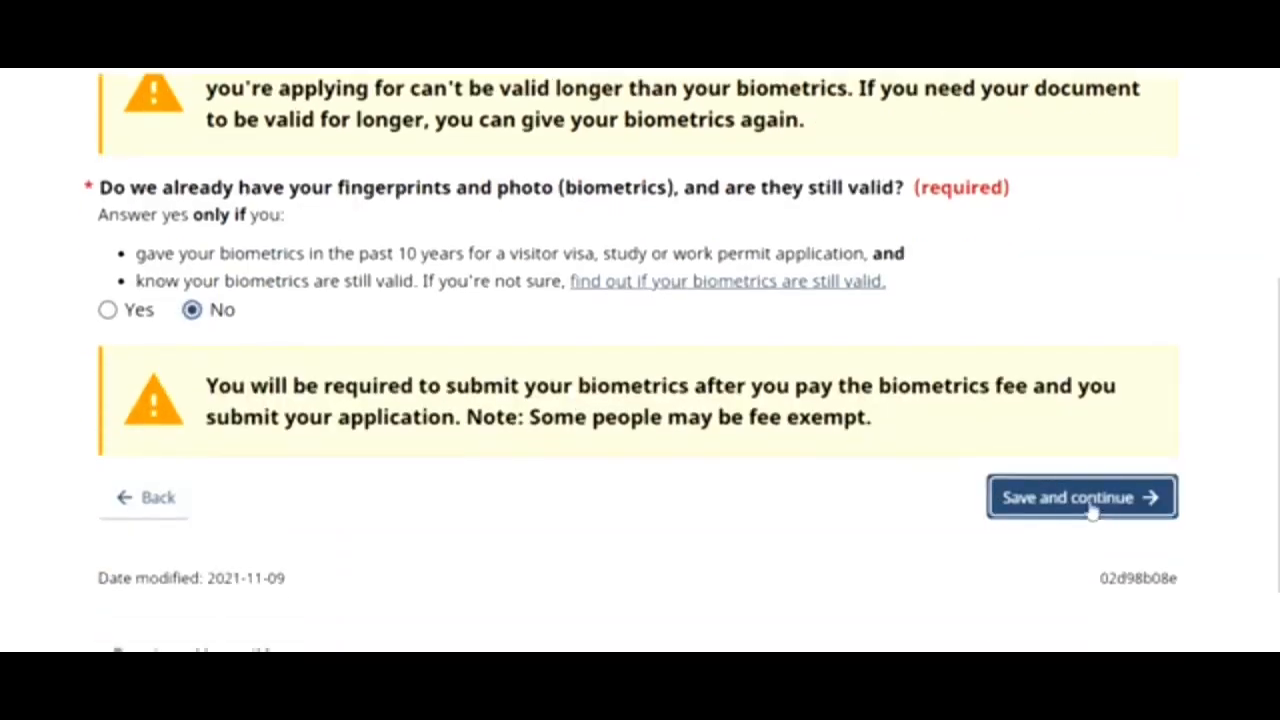
click(1091, 505)
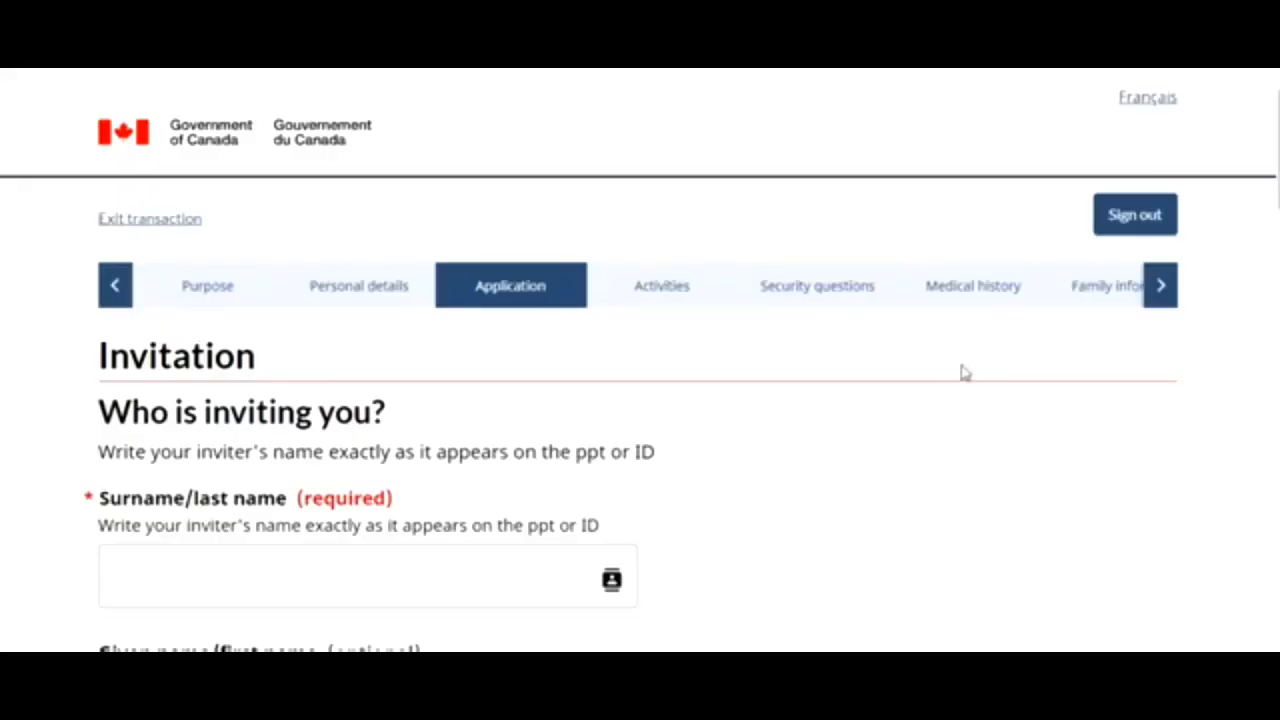
- Scroll through the blank Invitation form without filling it, then go back to the biometrics page
scroll(963, 372, down, 5)
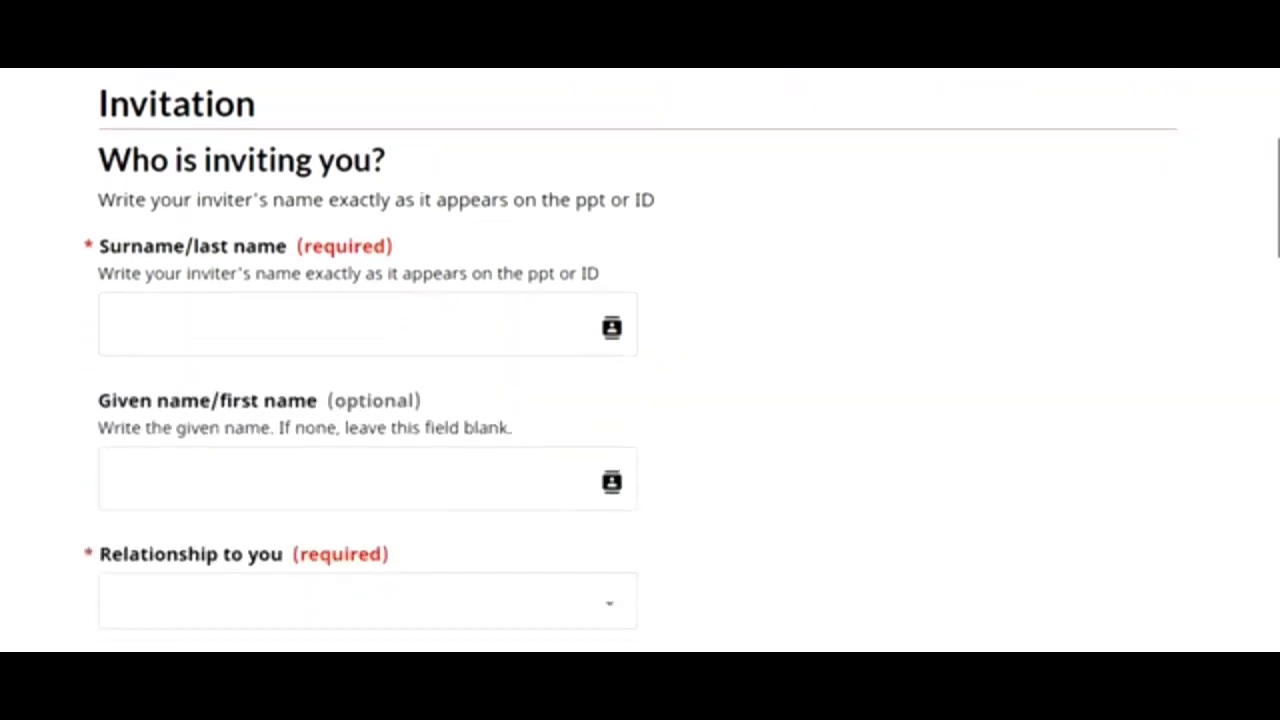
scroll(538, 362, down, 4)
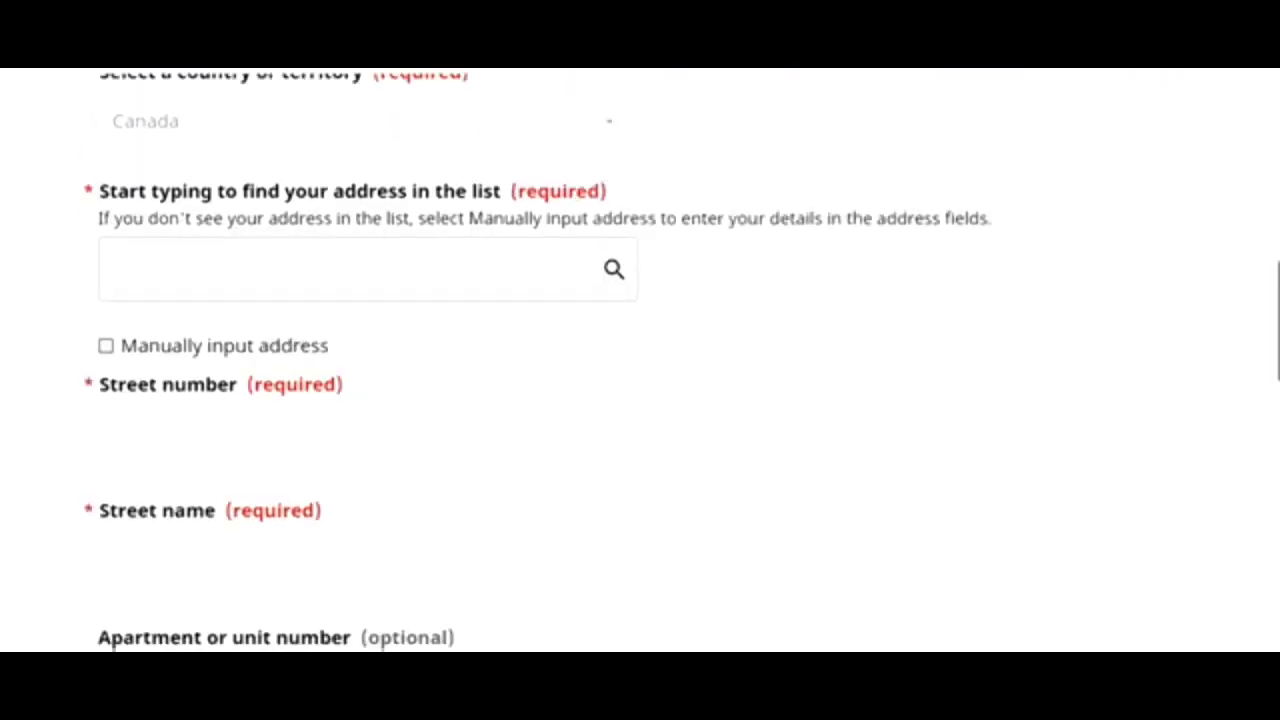
scroll(538, 362, down, 1)
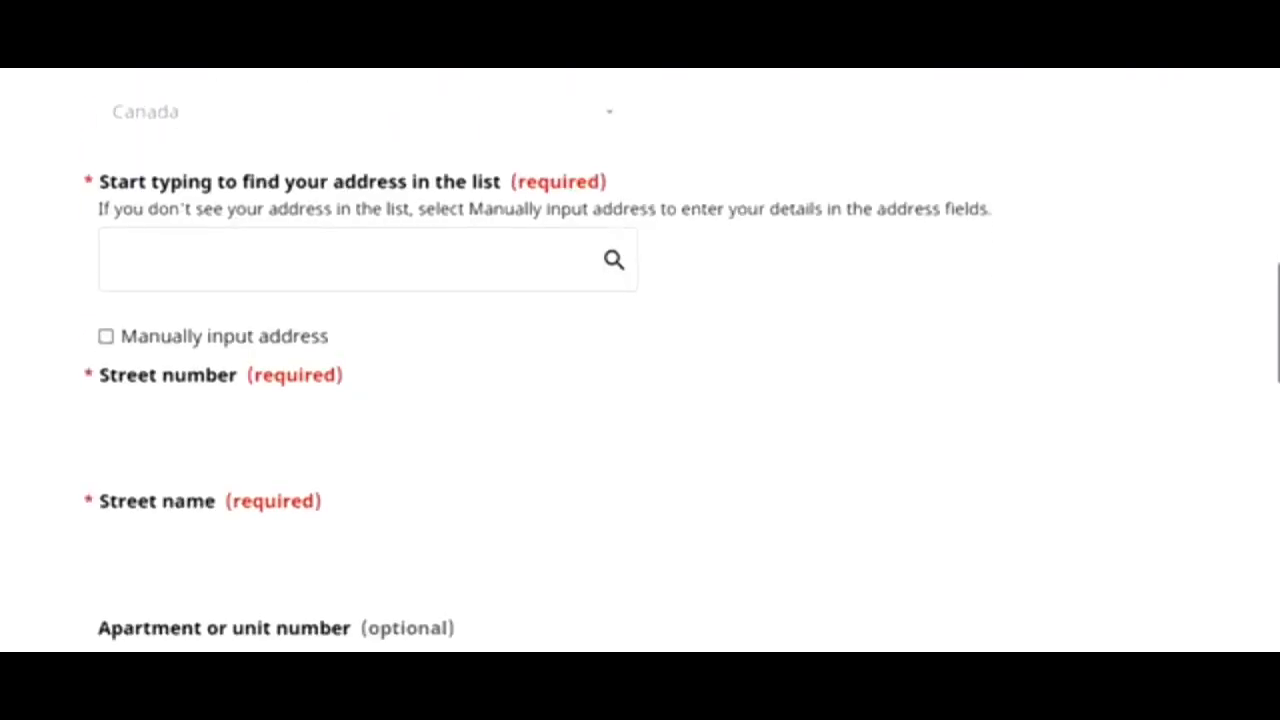
scroll(640, 360, down, 2)
scroll(640, 360, down, 4)
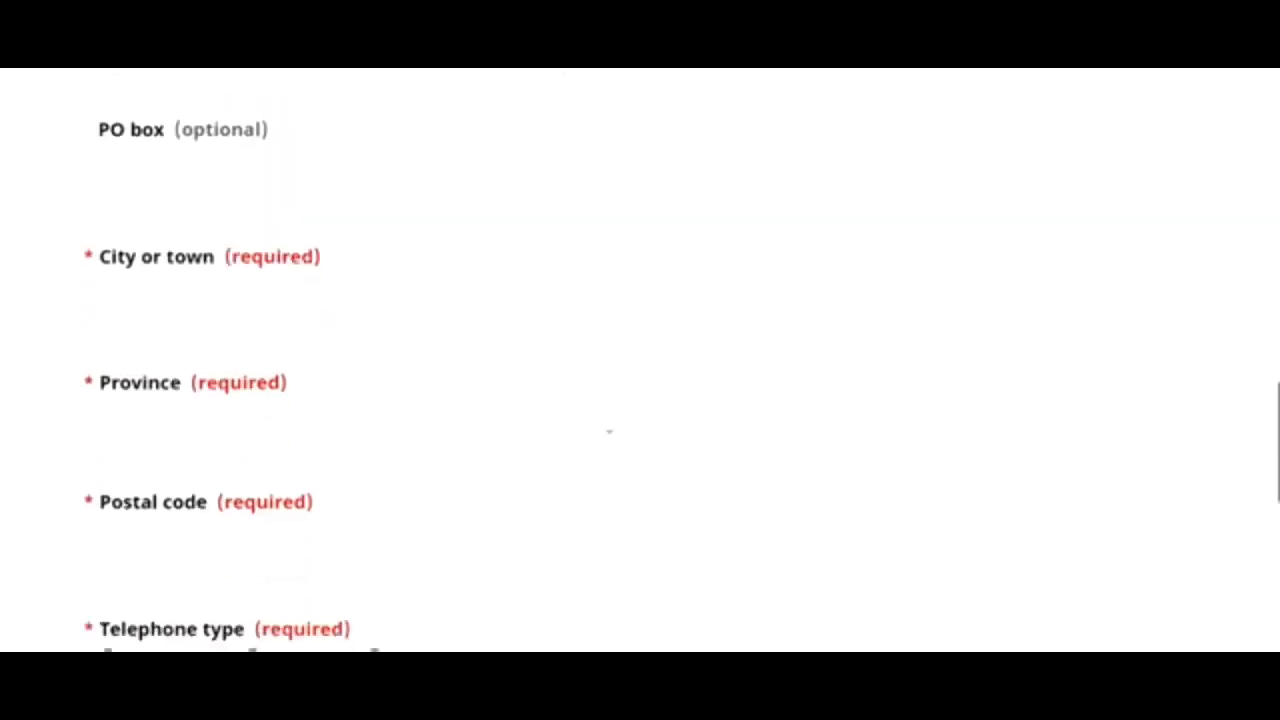
scroll(640, 360, down, 3)
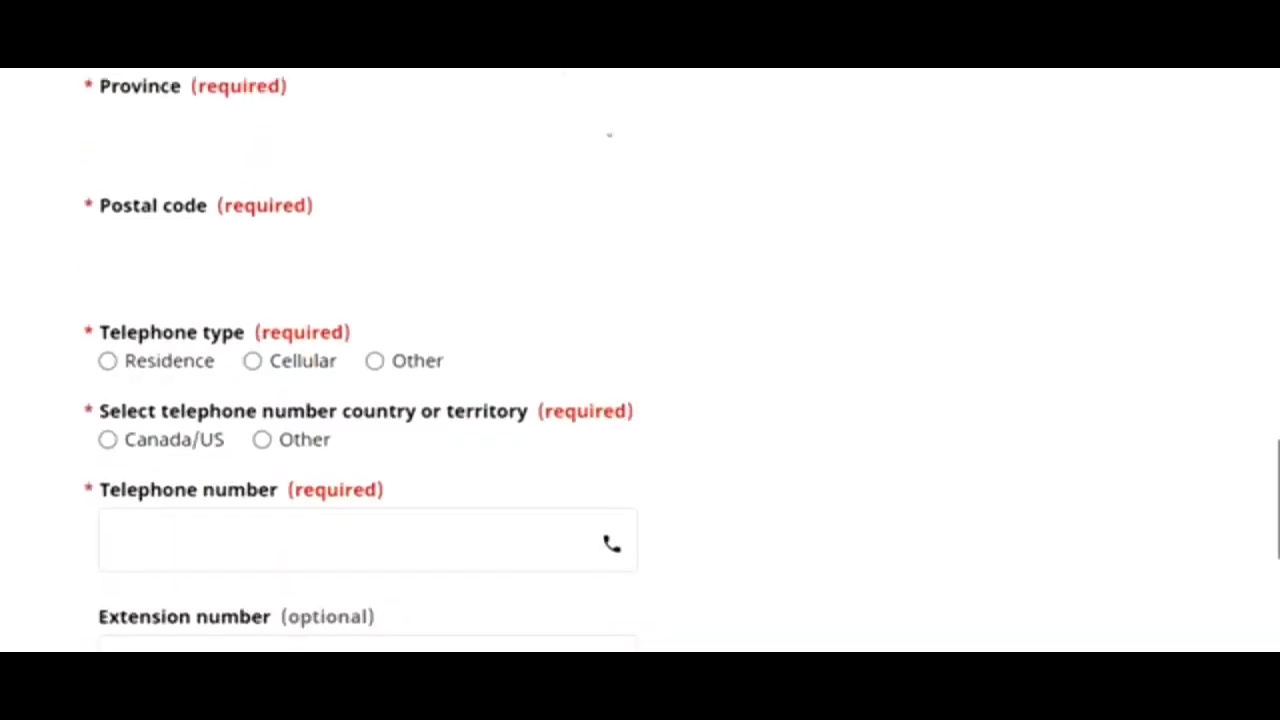
scroll(1237, 420, up, 10)
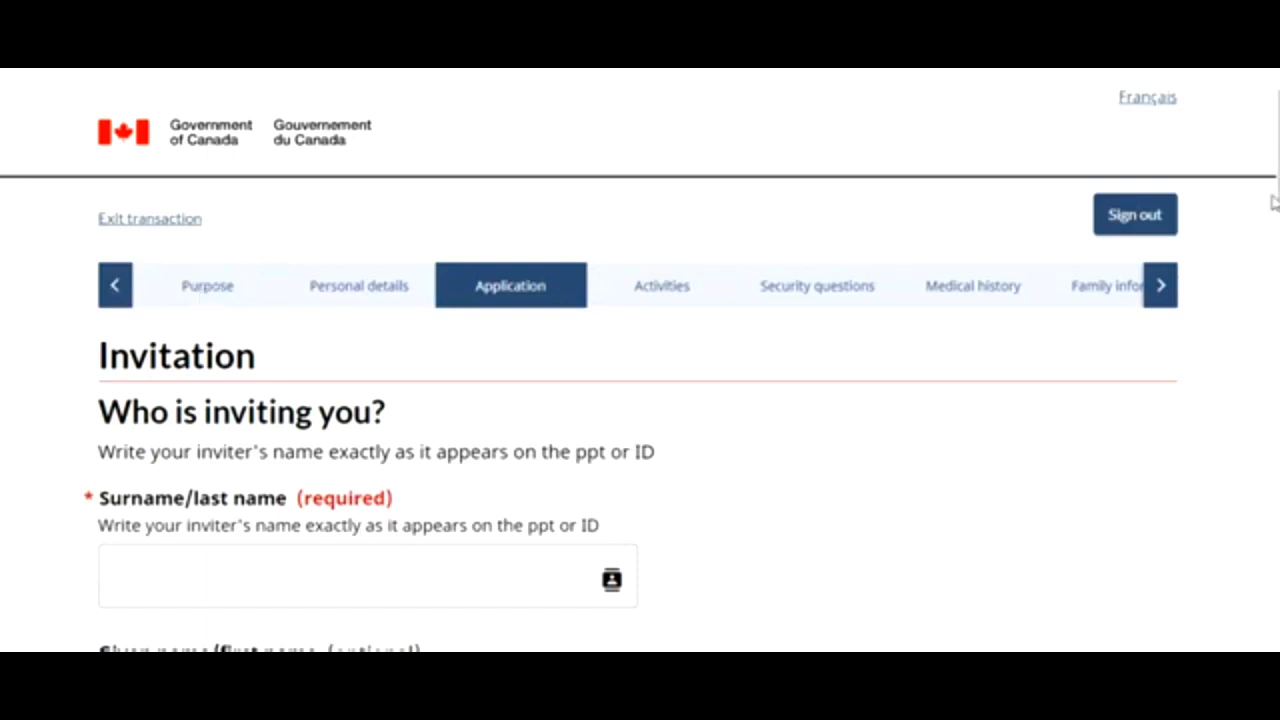
scroll(1273, 203, down, 6)
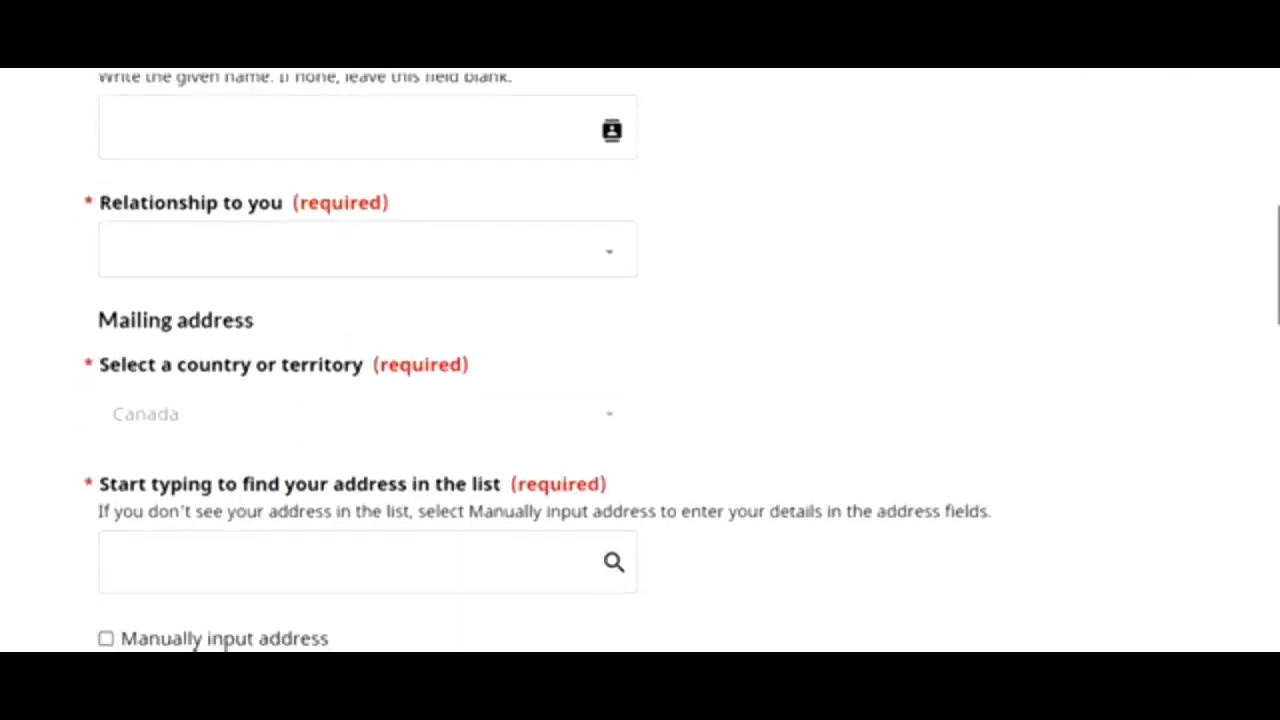
scroll(640, 360, down, 15)
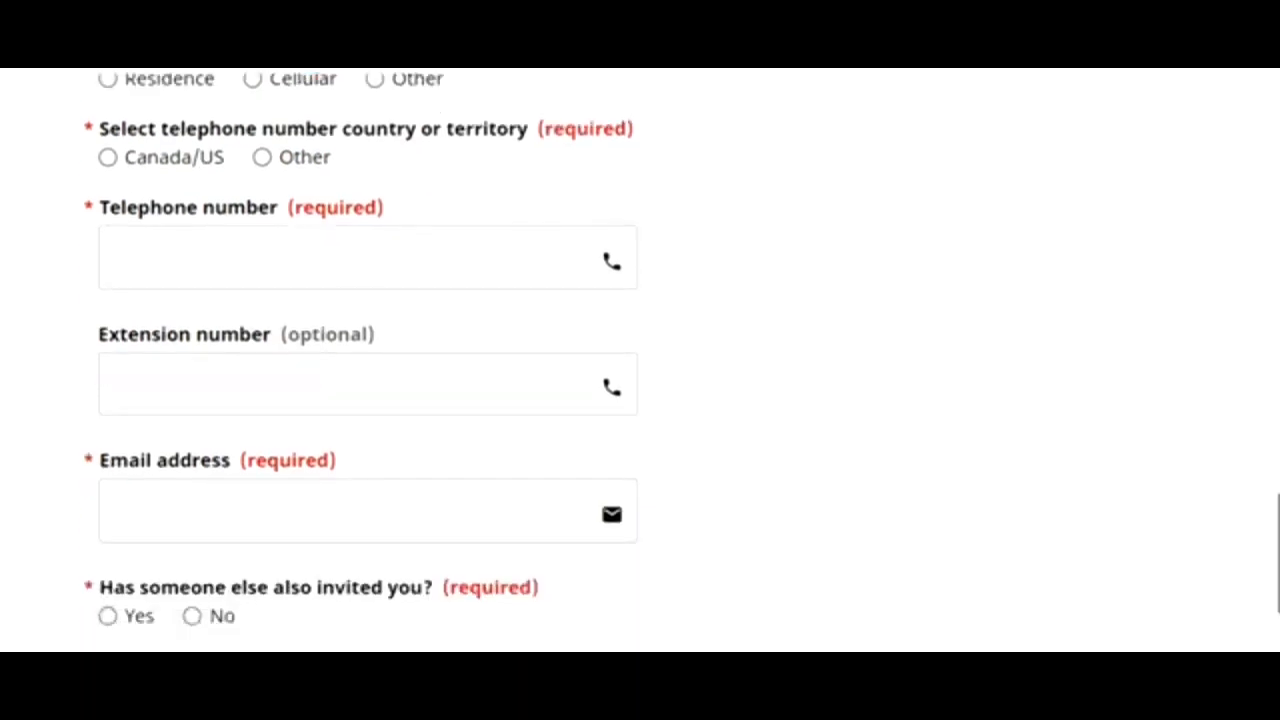
scroll(640, 360, down, 3)
click(157, 400)
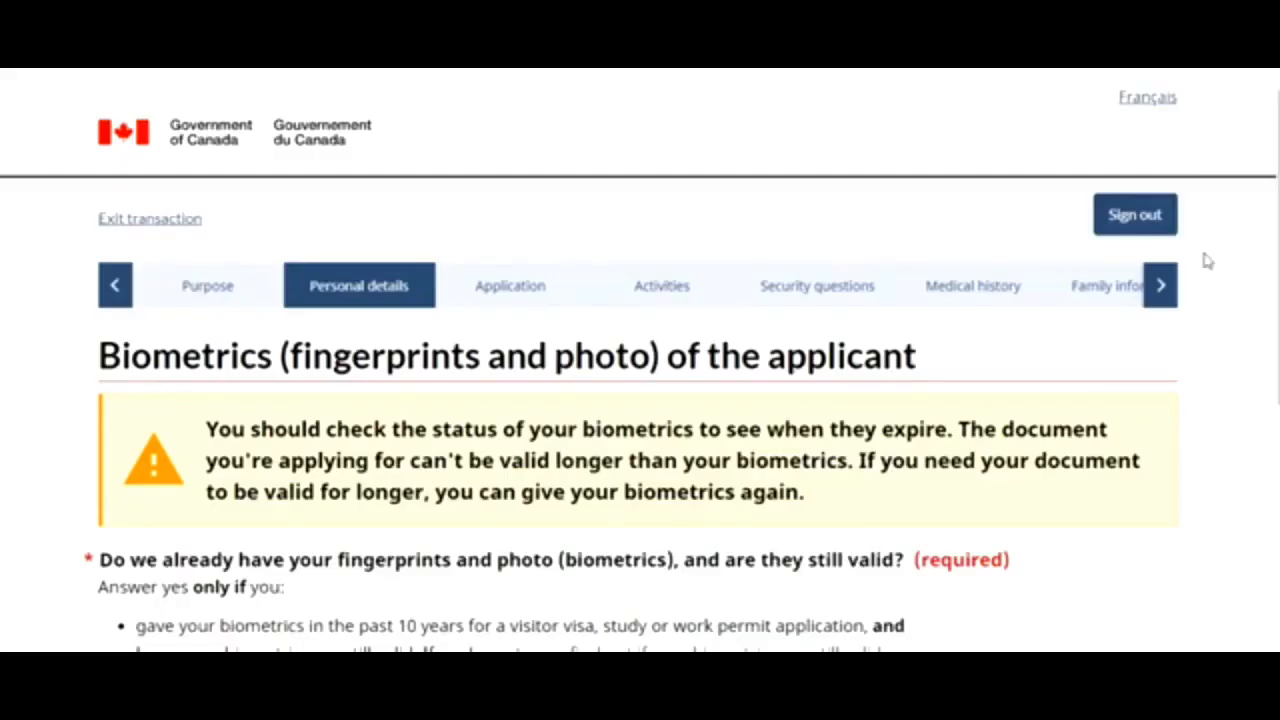
- Step back from biometrics through contact information to the Names used in the past page
scroll(1276, 260, down, 1)
scroll(640, 360, down, 4)
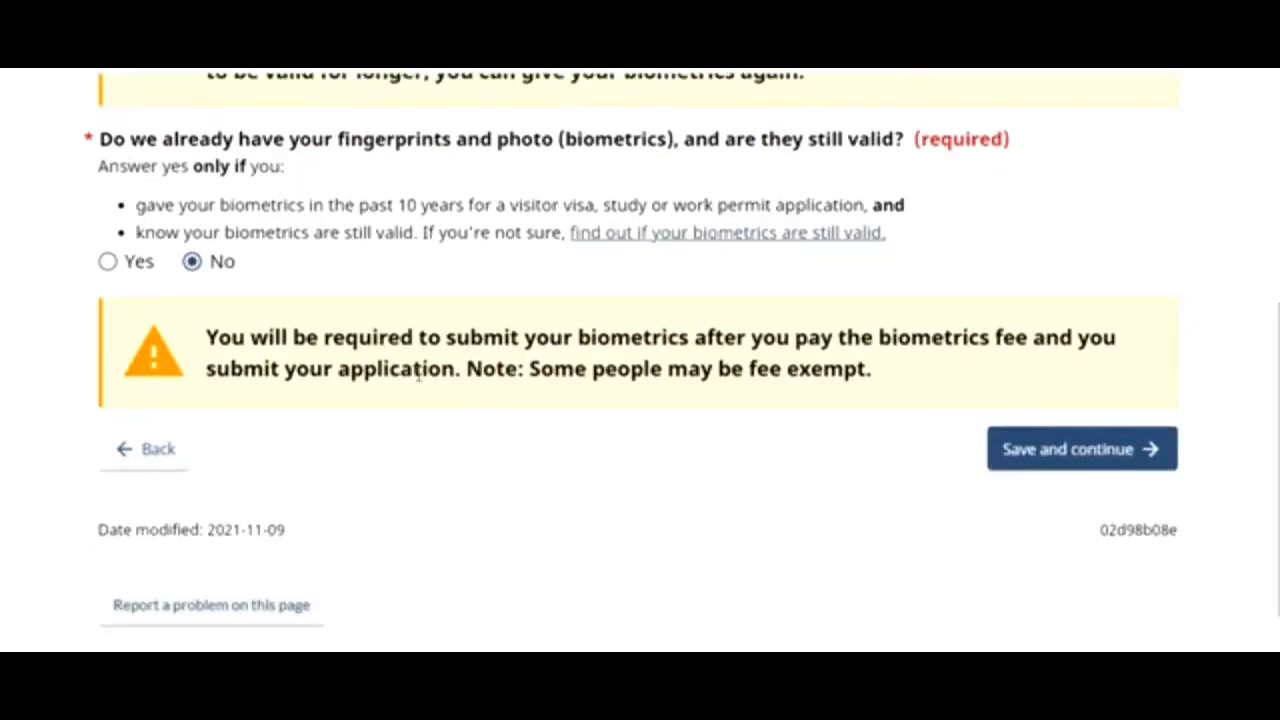
click(150, 448)
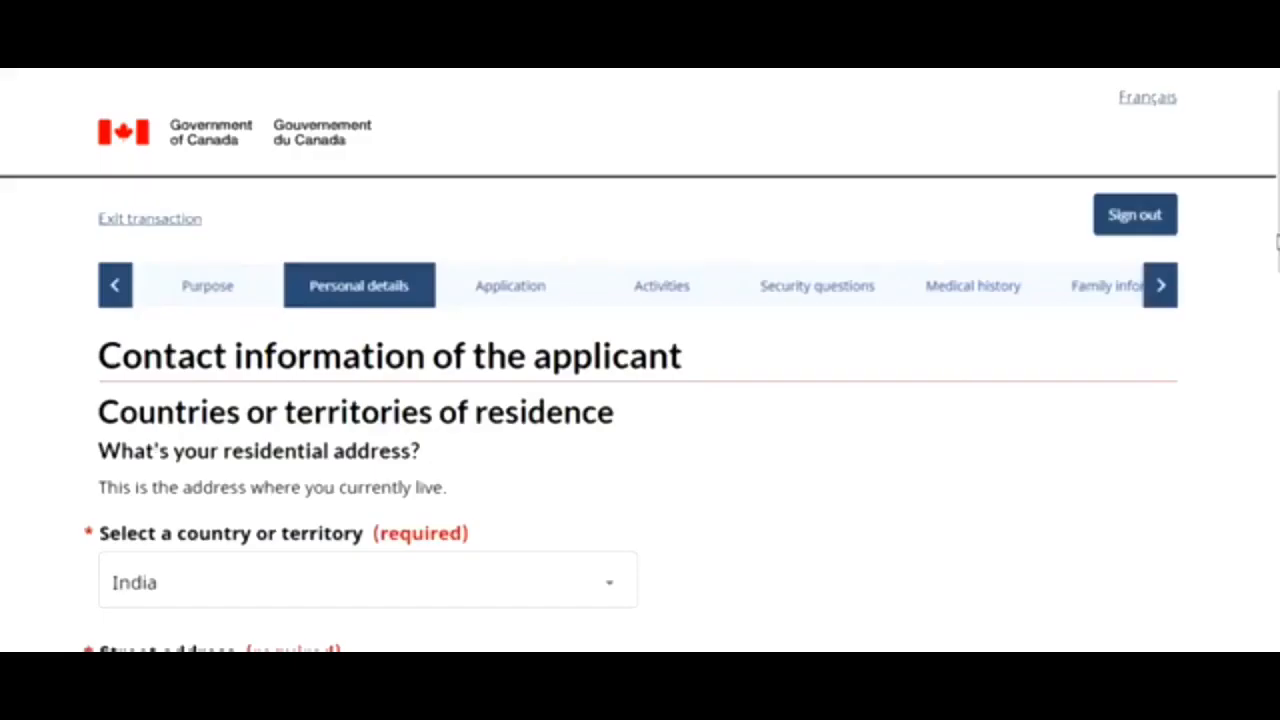
scroll(1277, 250, down, 10)
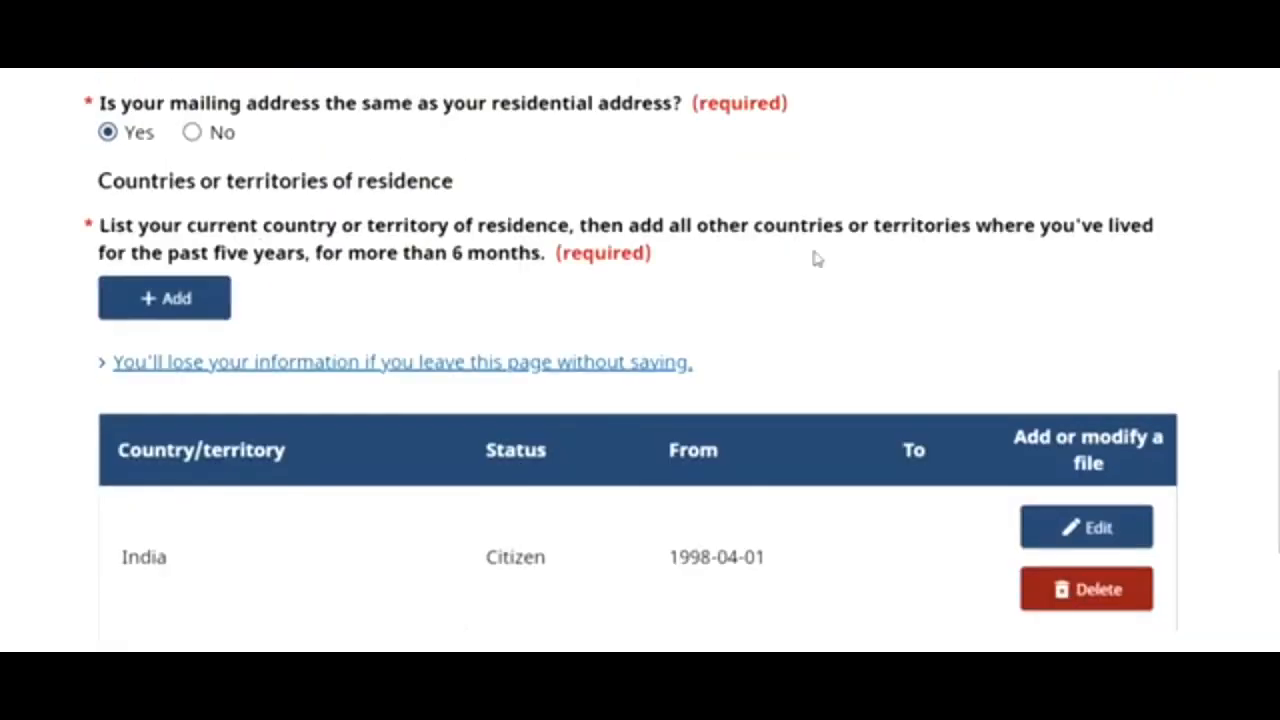
scroll(1268, 514, down, 5)
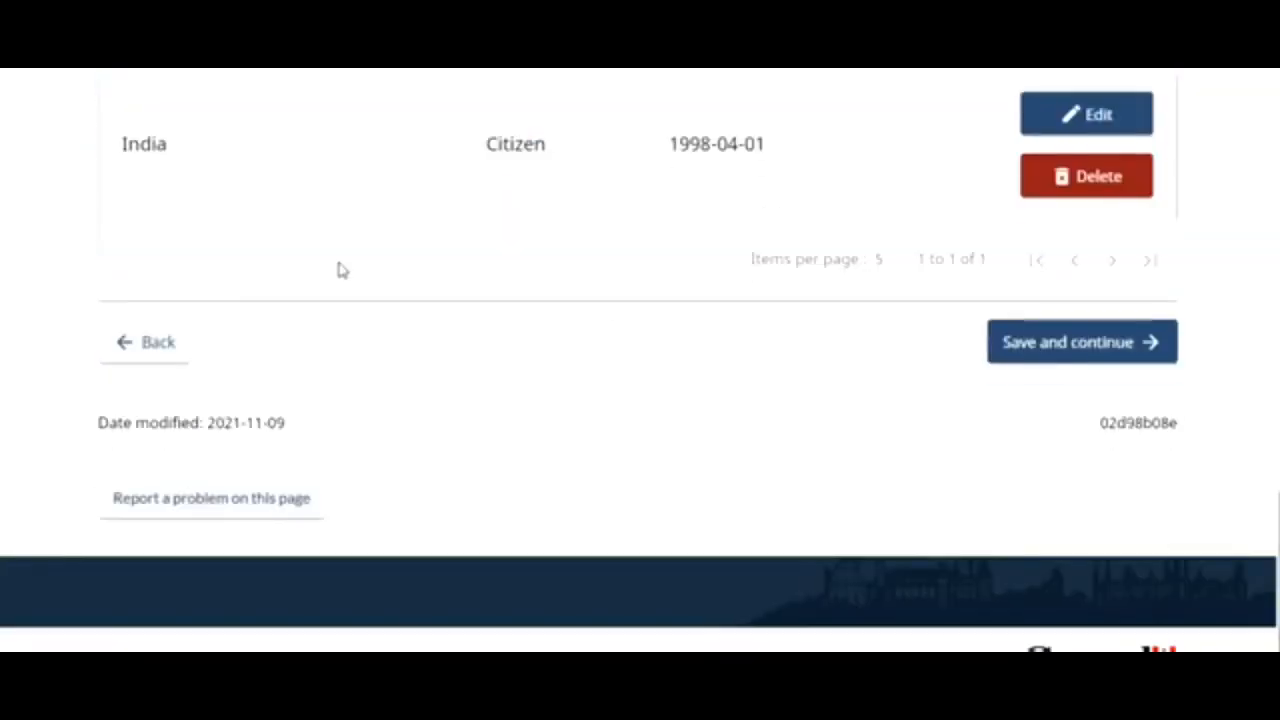
click(135, 350)
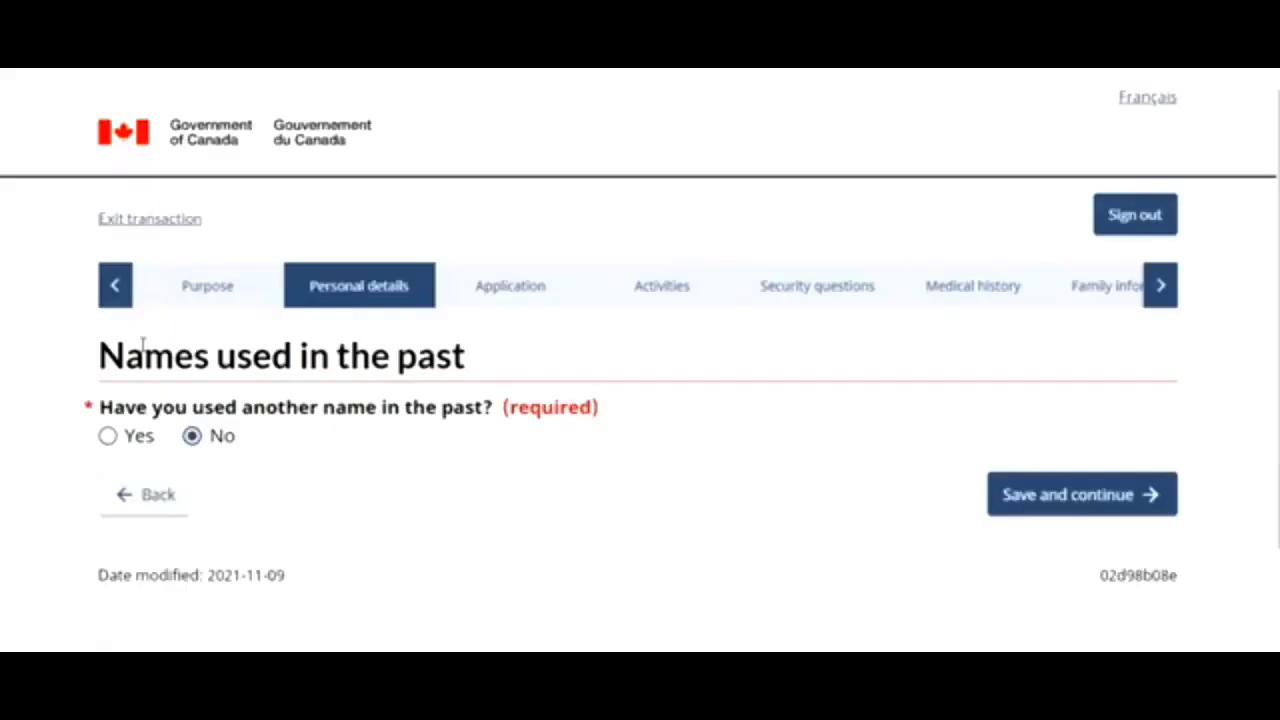
- Continue back through the citizenship and travel document pages to the Representative page, still answered No
click(146, 494)
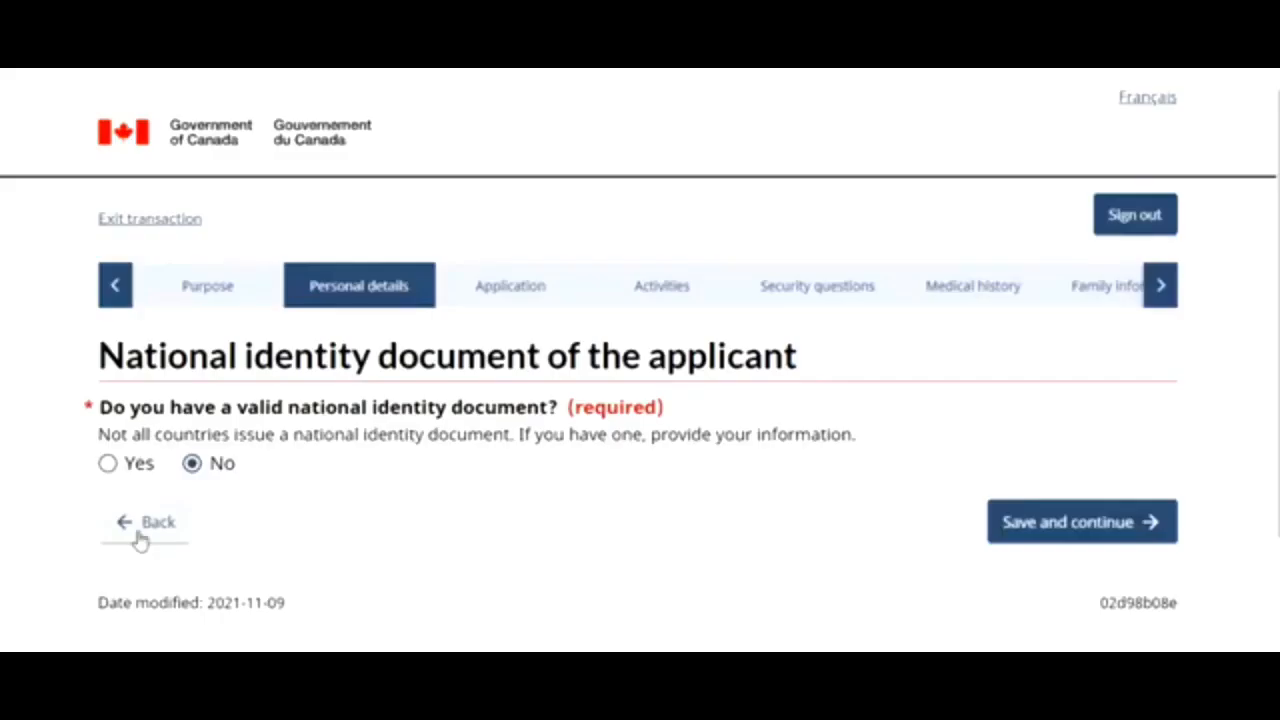
click(140, 521)
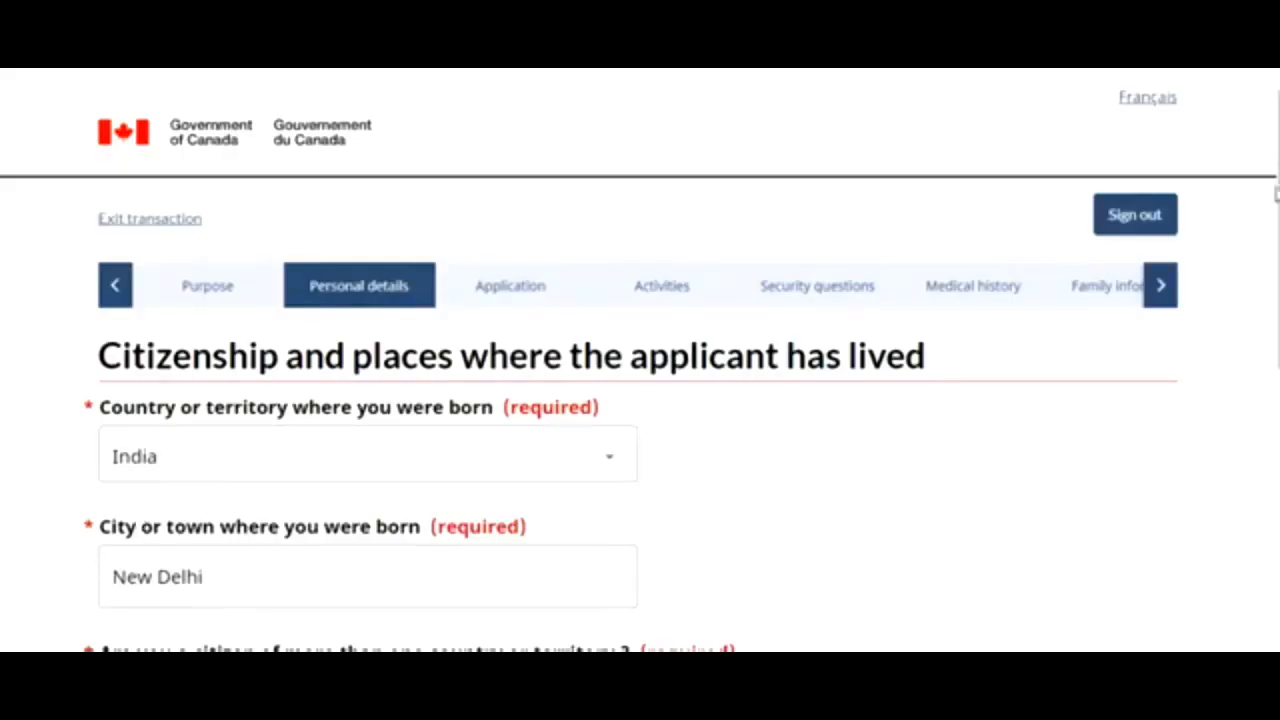
scroll(1276, 193, down, 5)
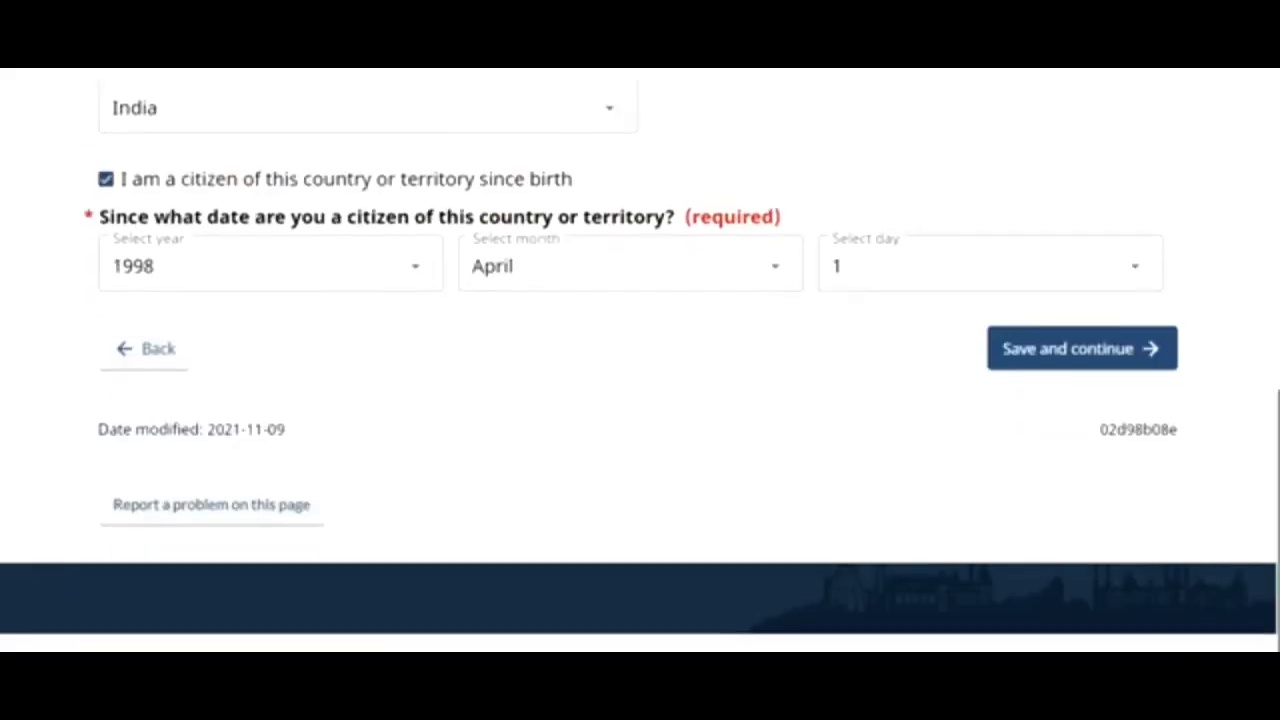
click(150, 342)
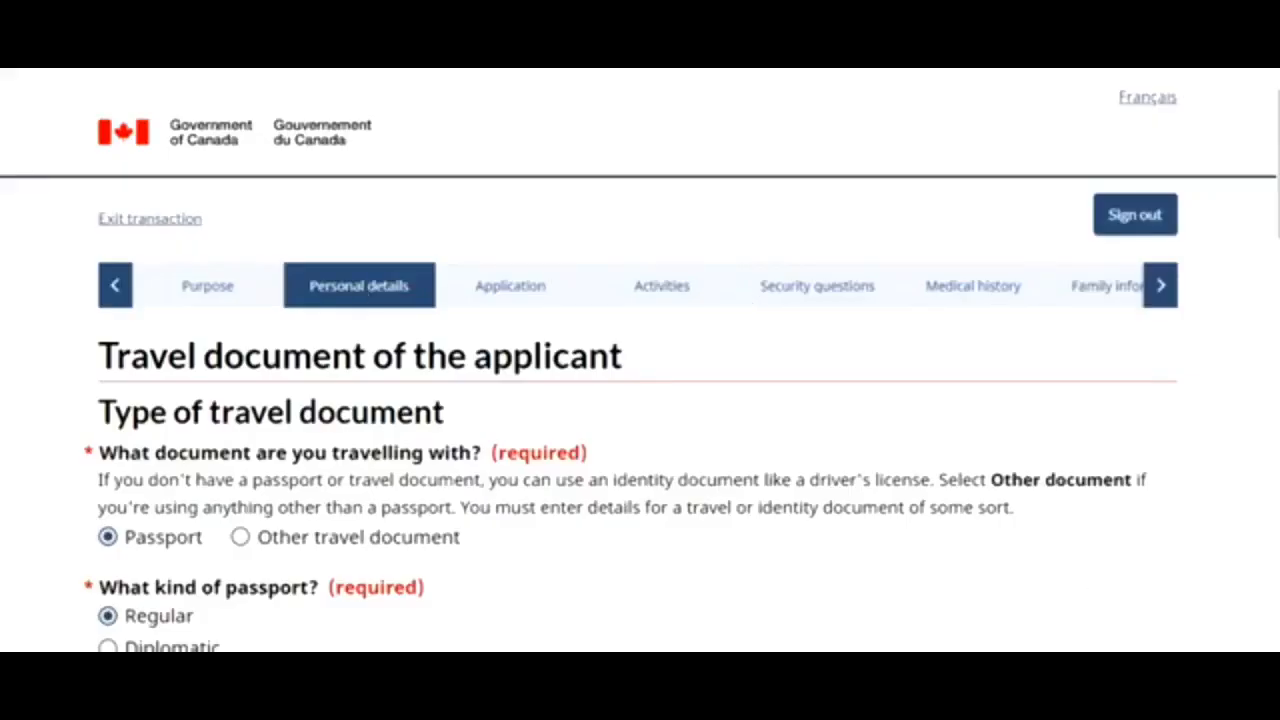
scroll(418, 404, down, 10)
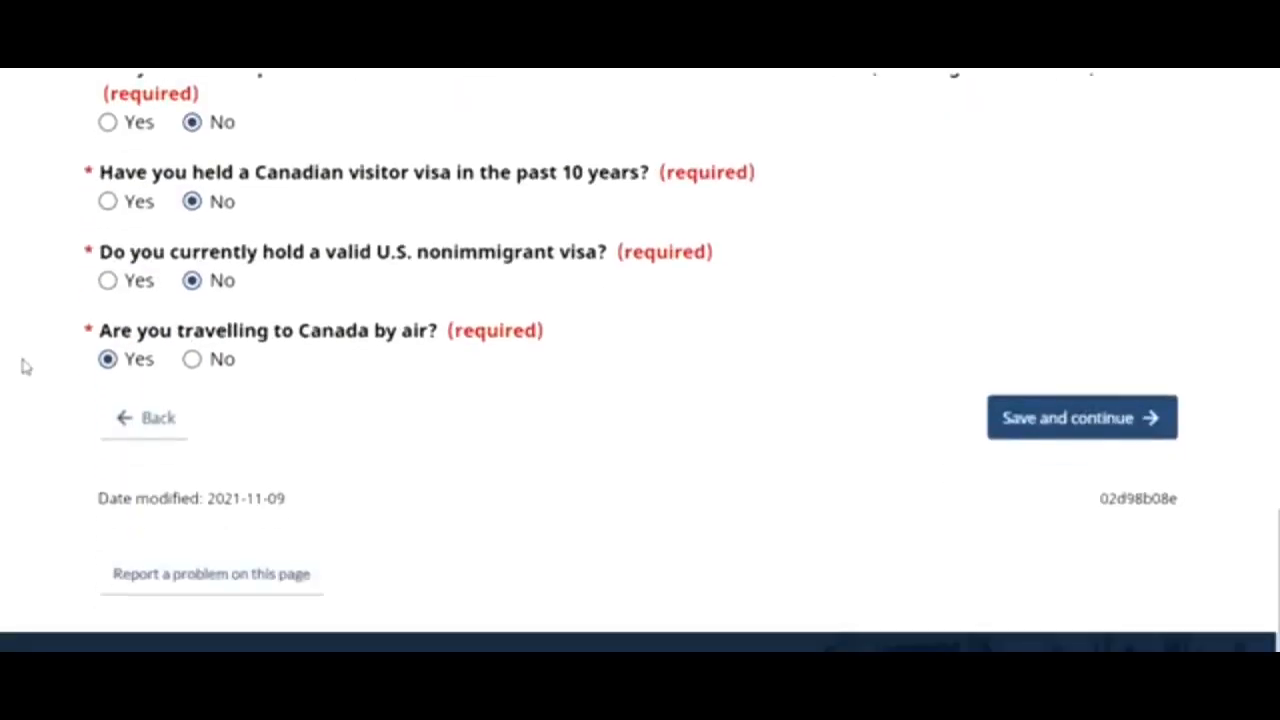
click(129, 416)
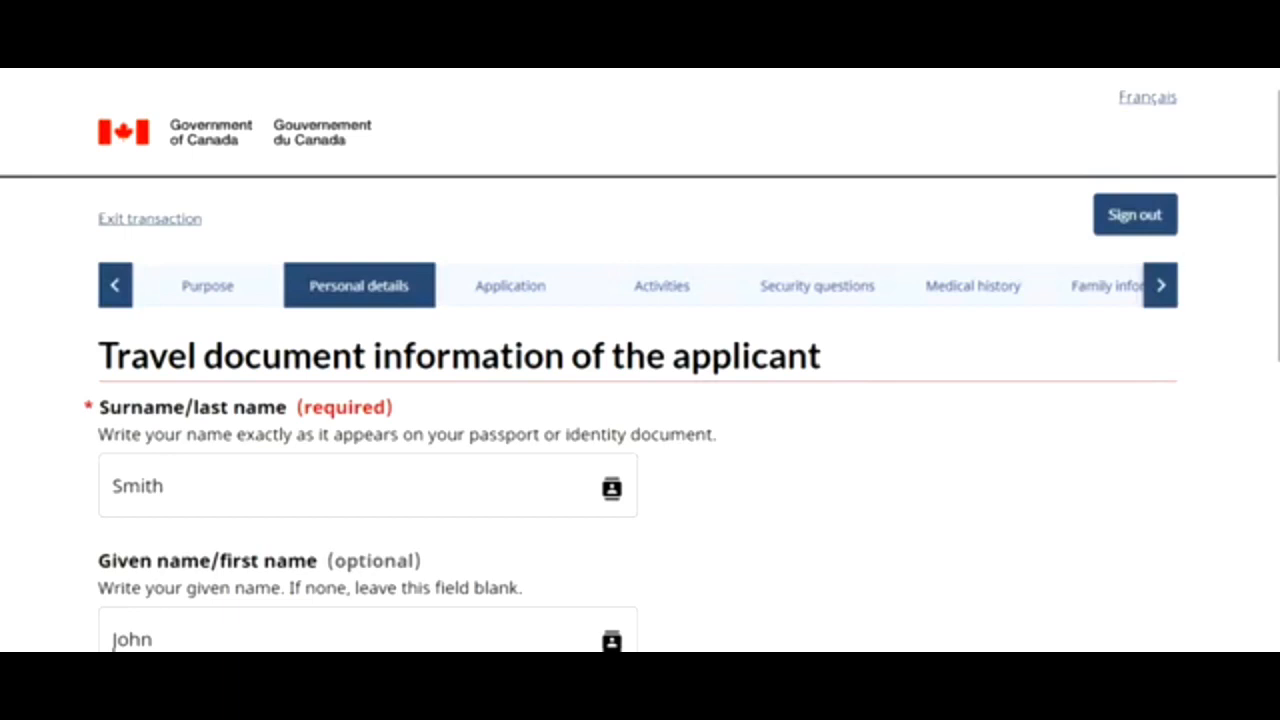
scroll(1258, 236, down, 5)
click(160, 498)
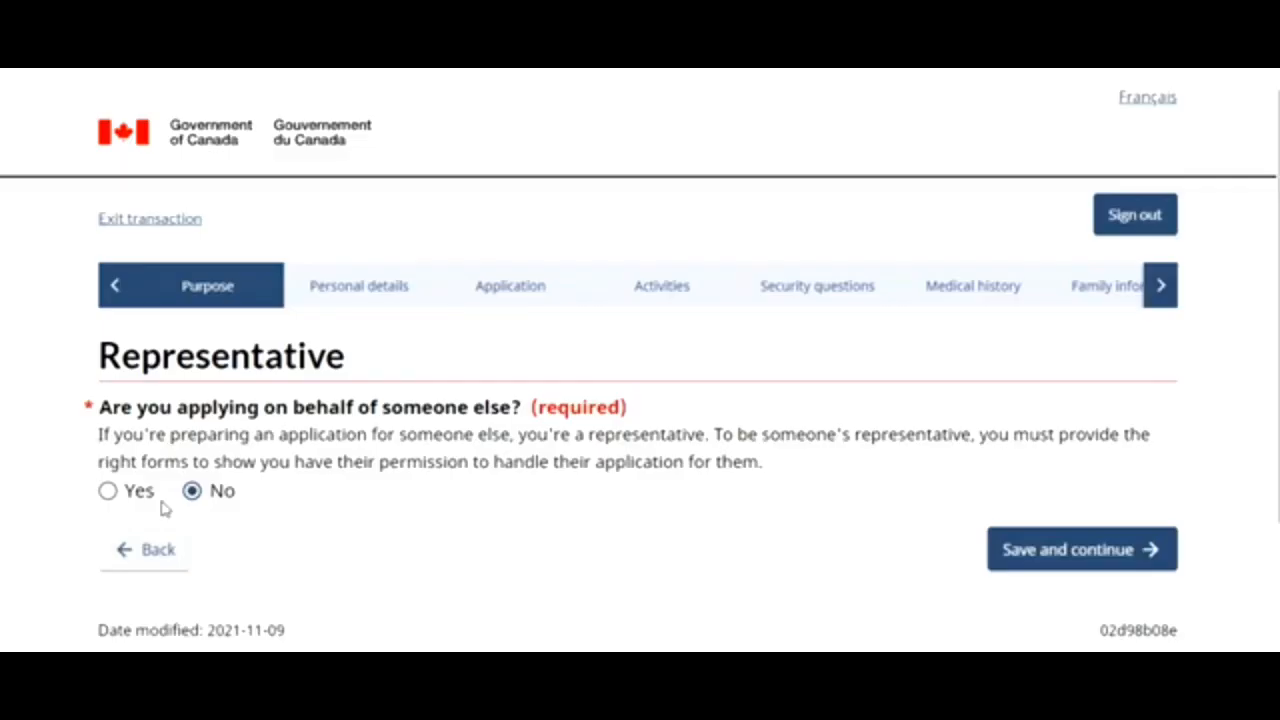
- Return to the purpose questions, choose 'A study permit to study for more than 6 months', and save
click(157, 549)
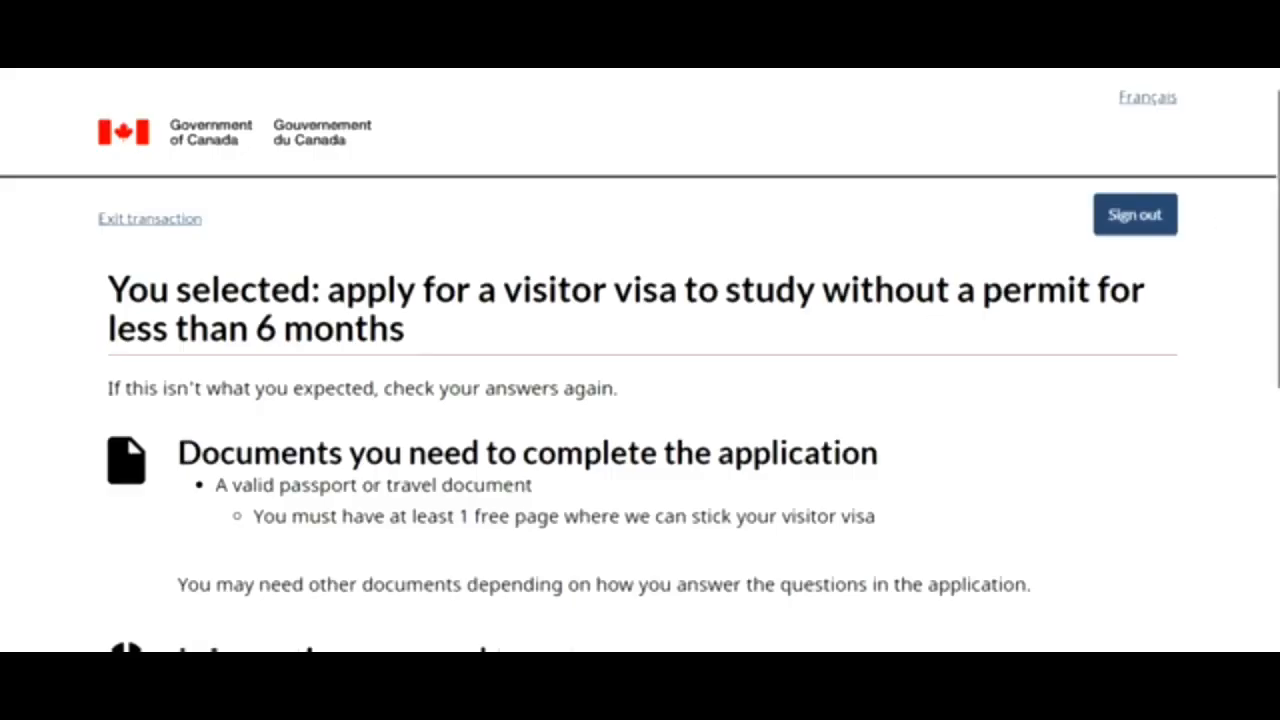
scroll(1268, 215, down, 2)
scroll(640, 360, down, 3)
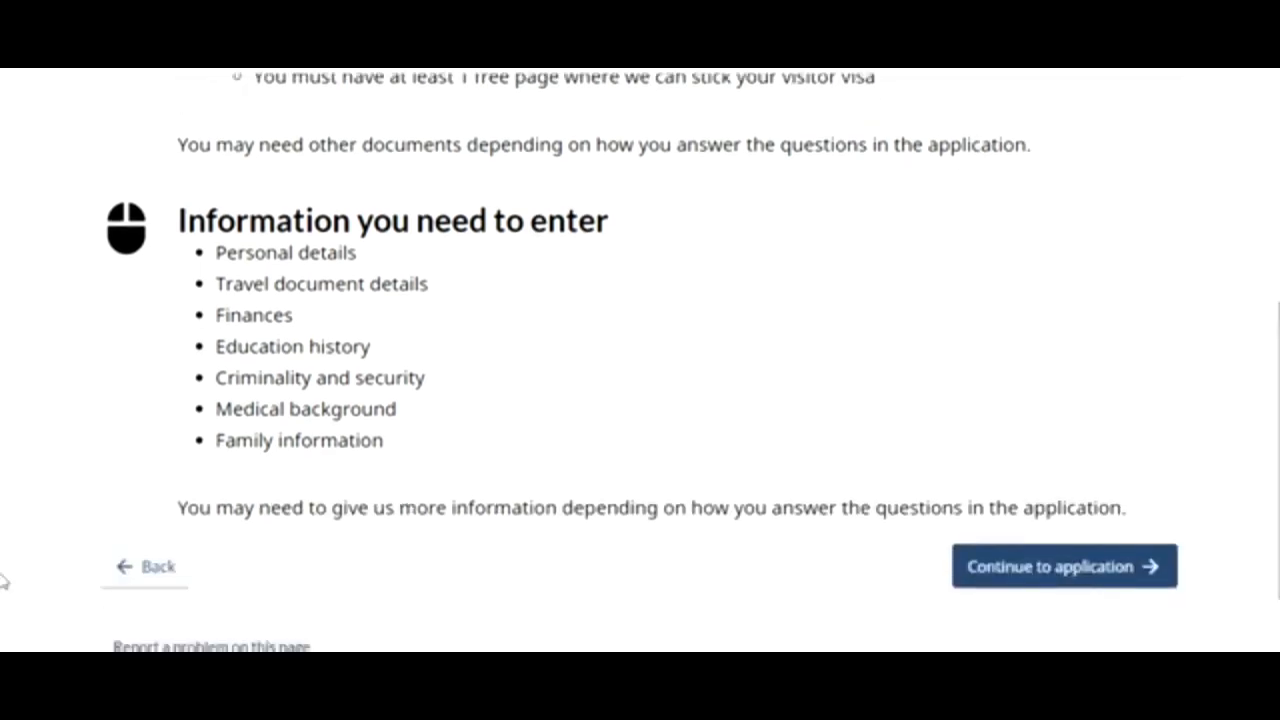
click(136, 576)
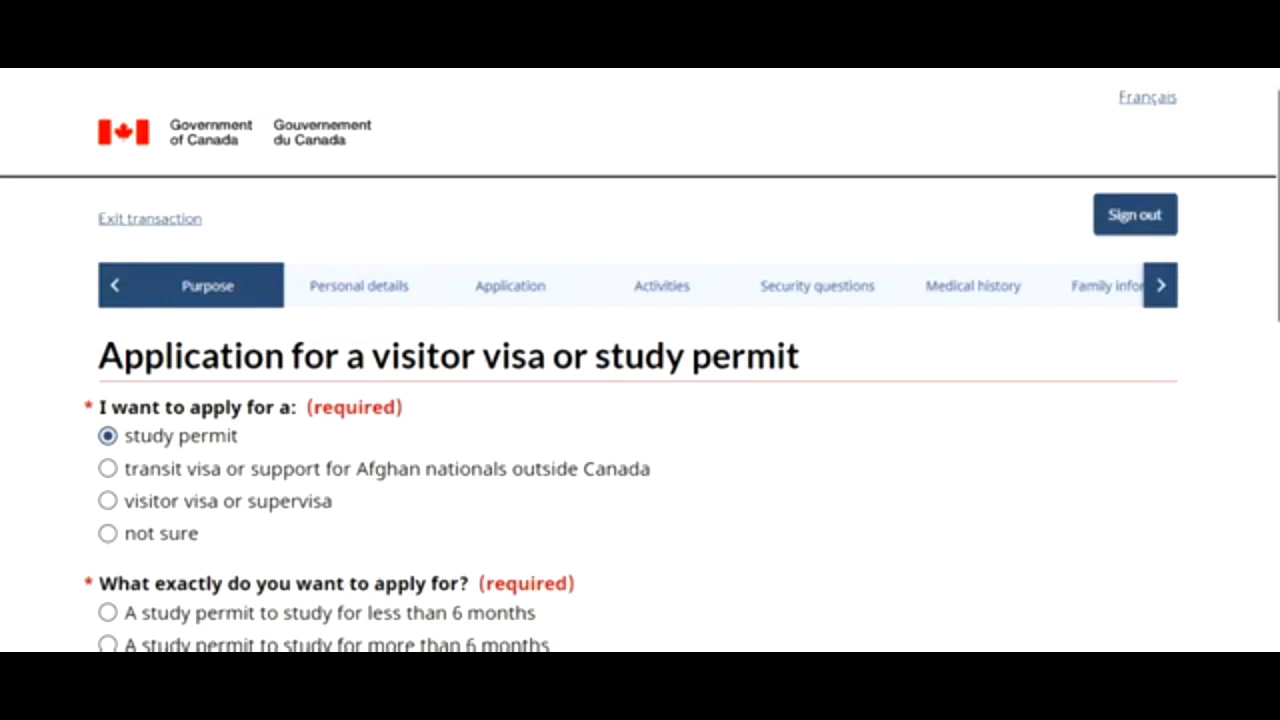
scroll(628, 437, down, 3)
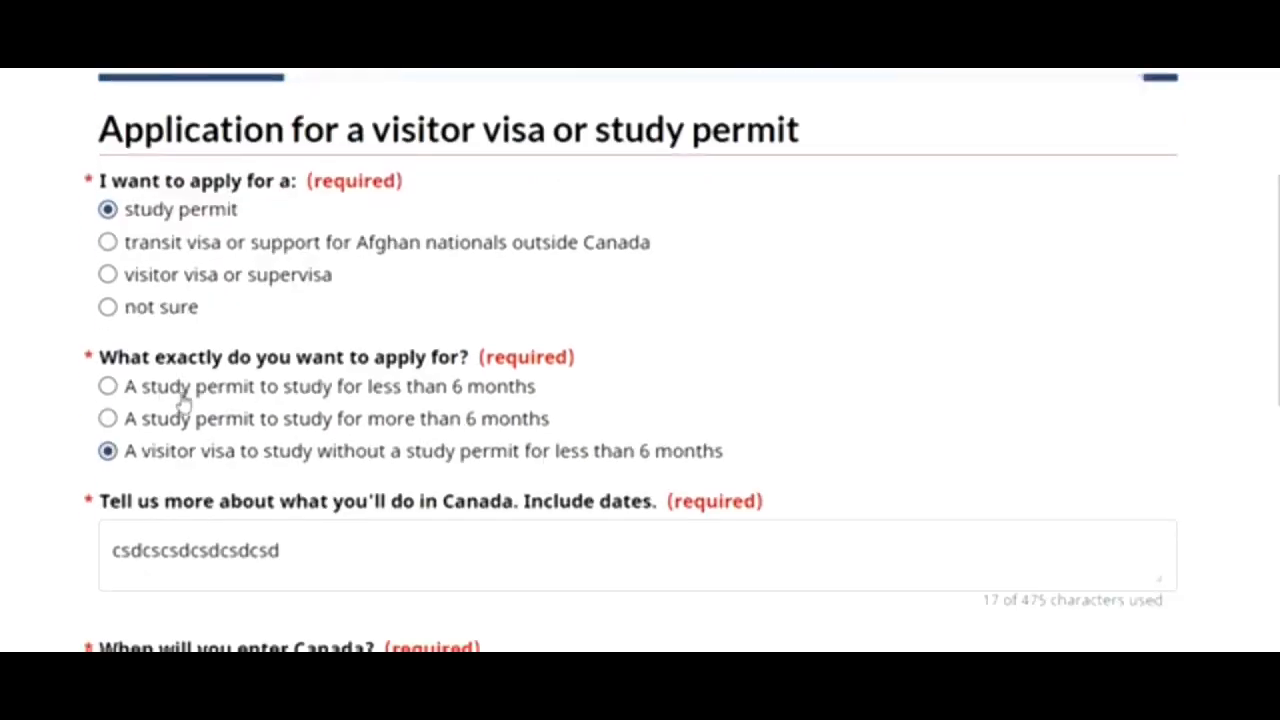
click(107, 419)
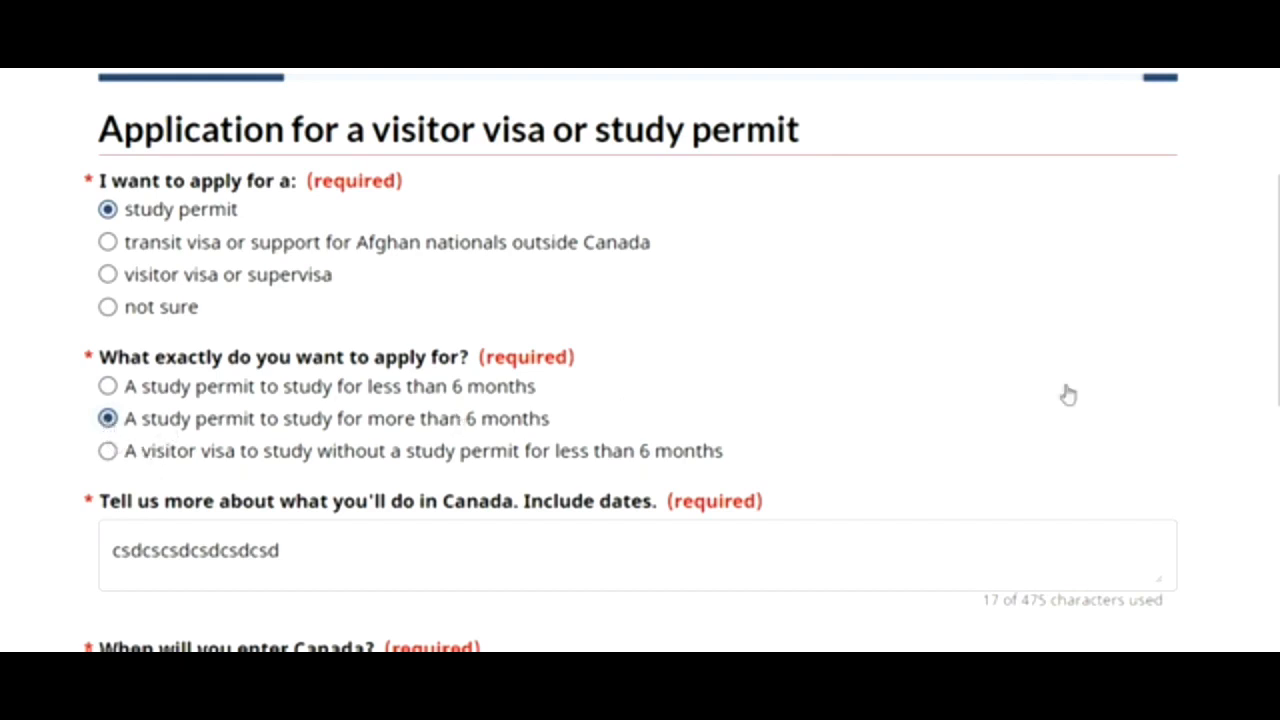
drag(1278, 312, 1278, 550)
click(1104, 437)
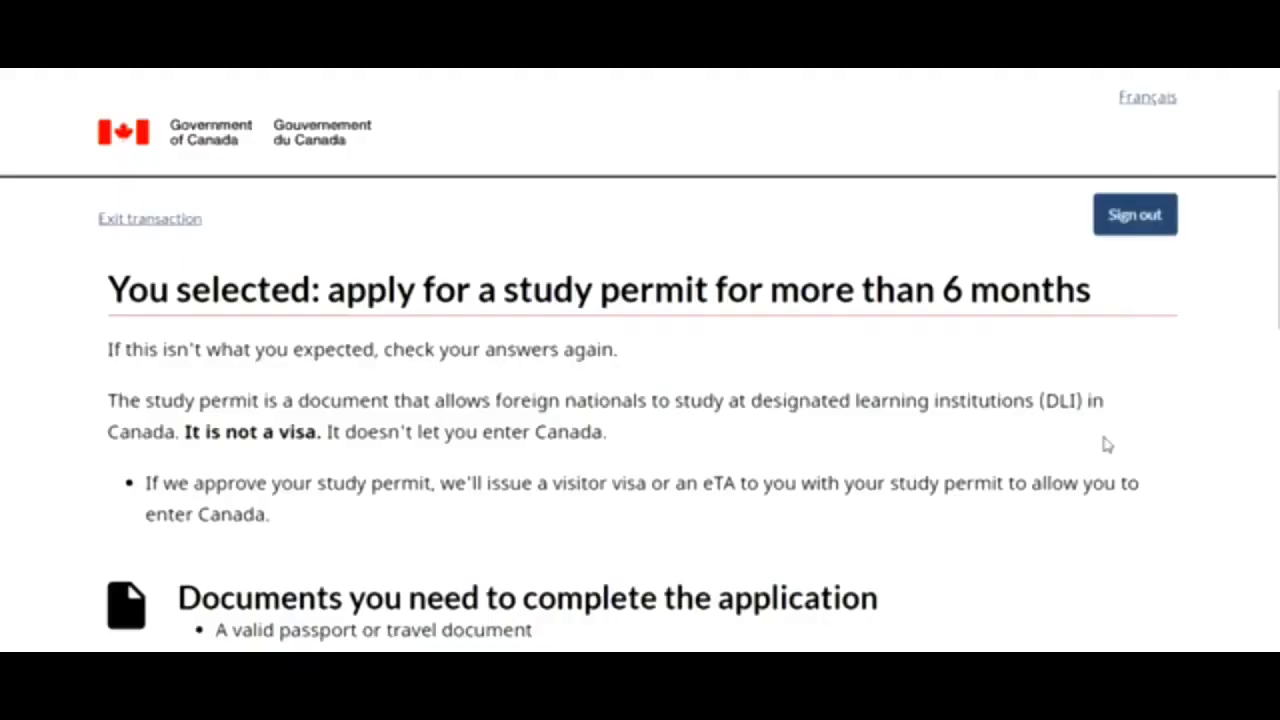
- Continue to the application and save the representative, name and gender, and travel document pages
scroll(1110, 536, down, 8)
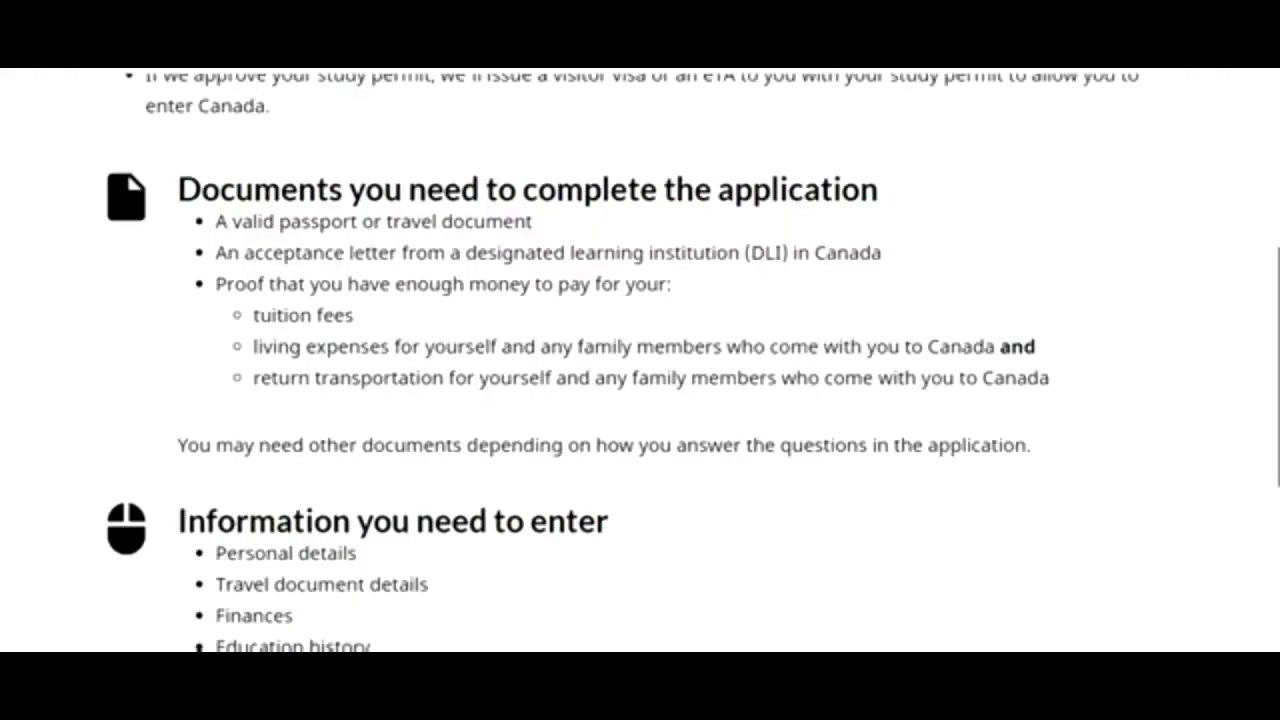
click(1062, 494)
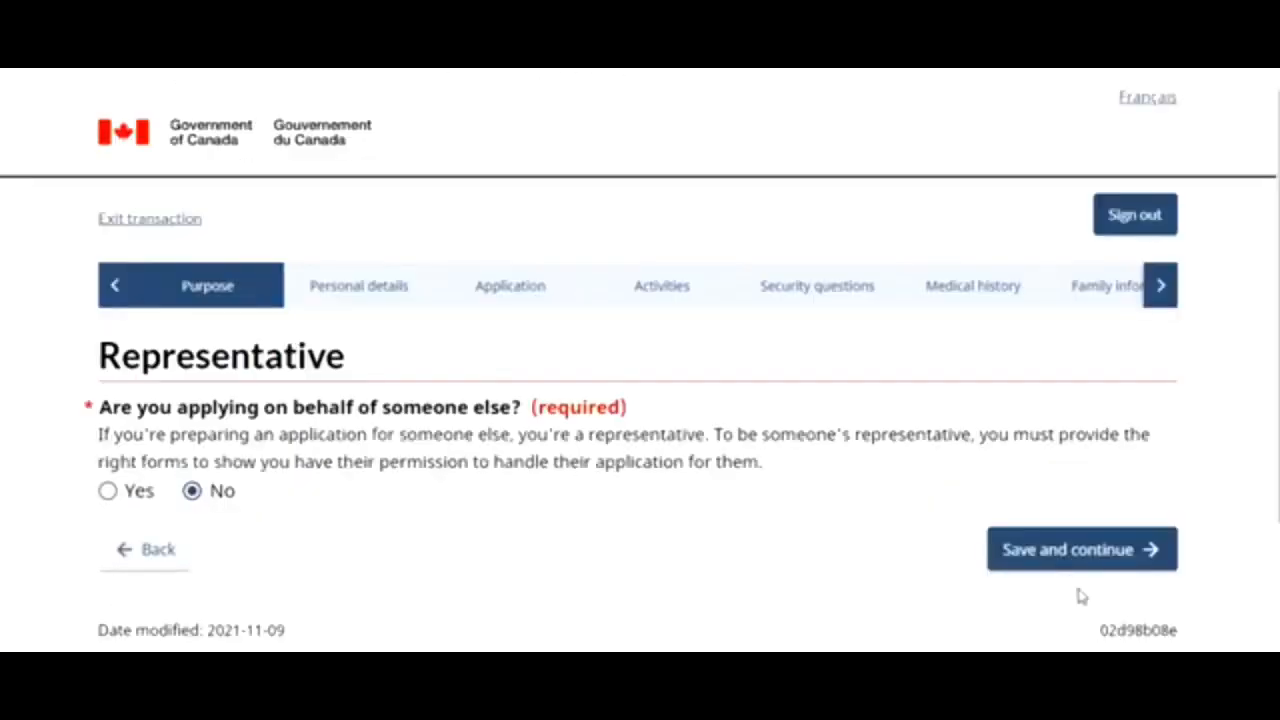
click(1069, 556)
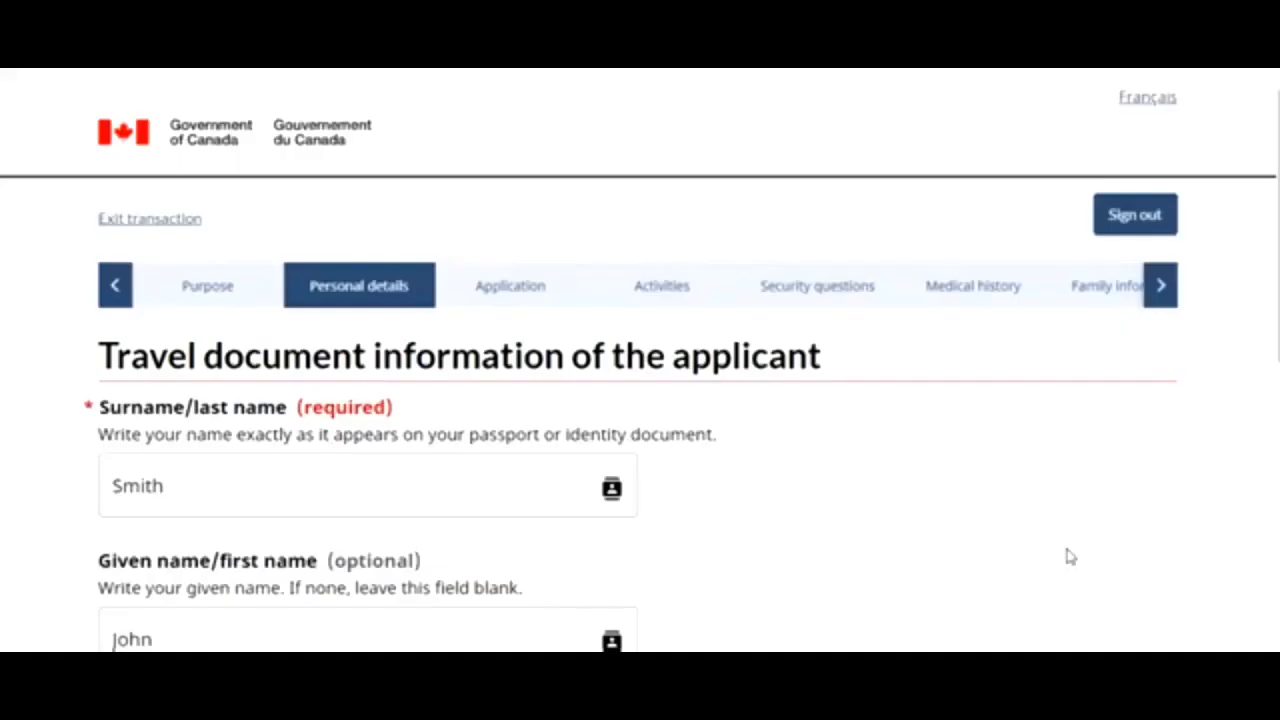
scroll(1270, 268, down, 10)
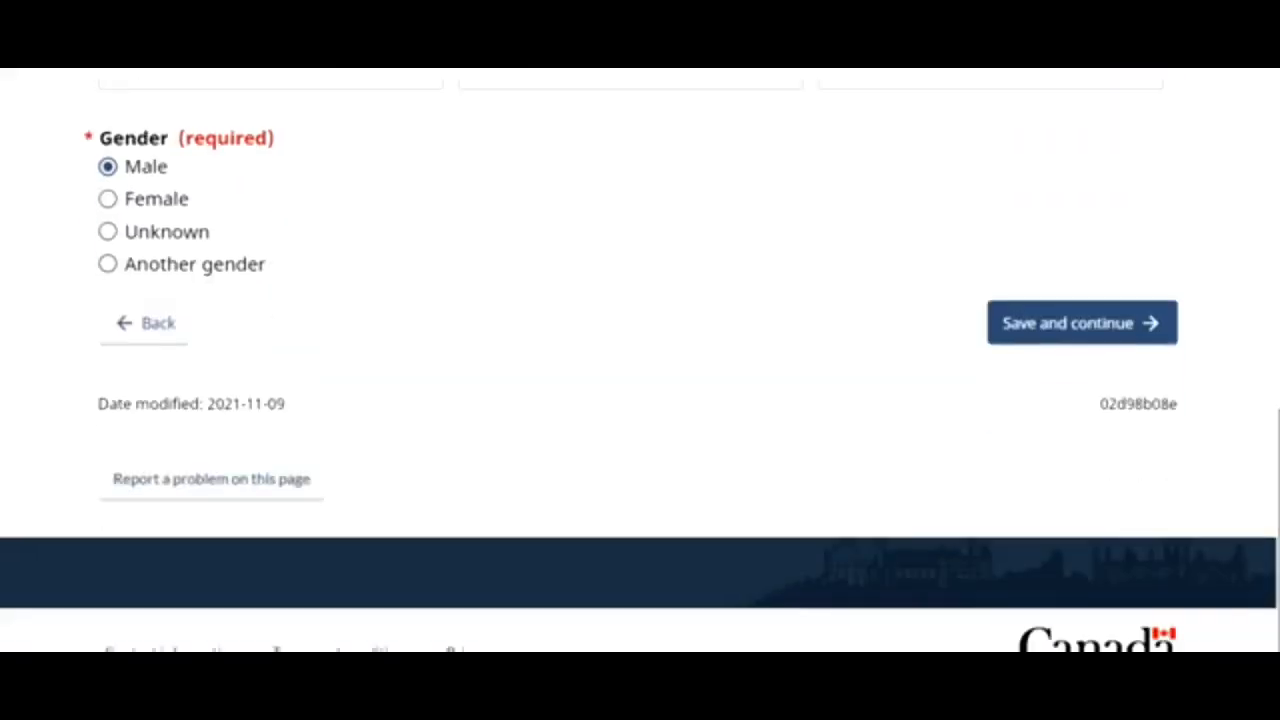
click(1147, 343)
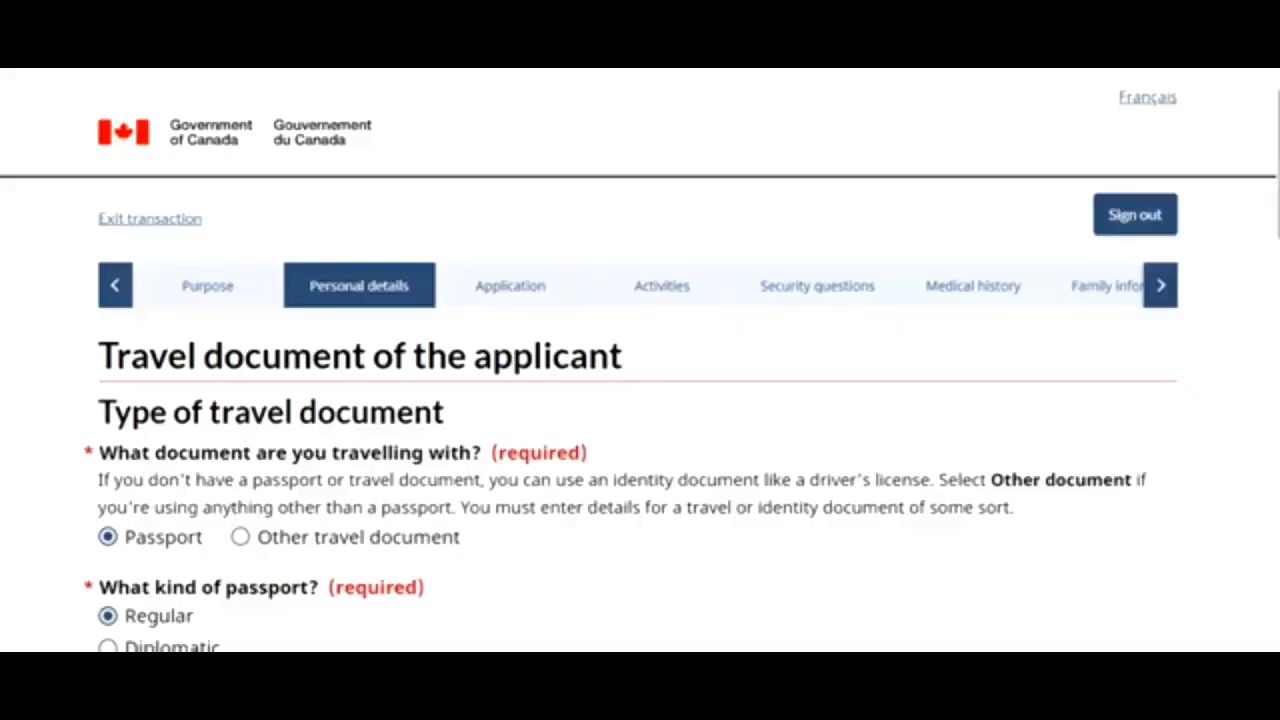
scroll(1155, 560, down, 15)
click(1155, 578)
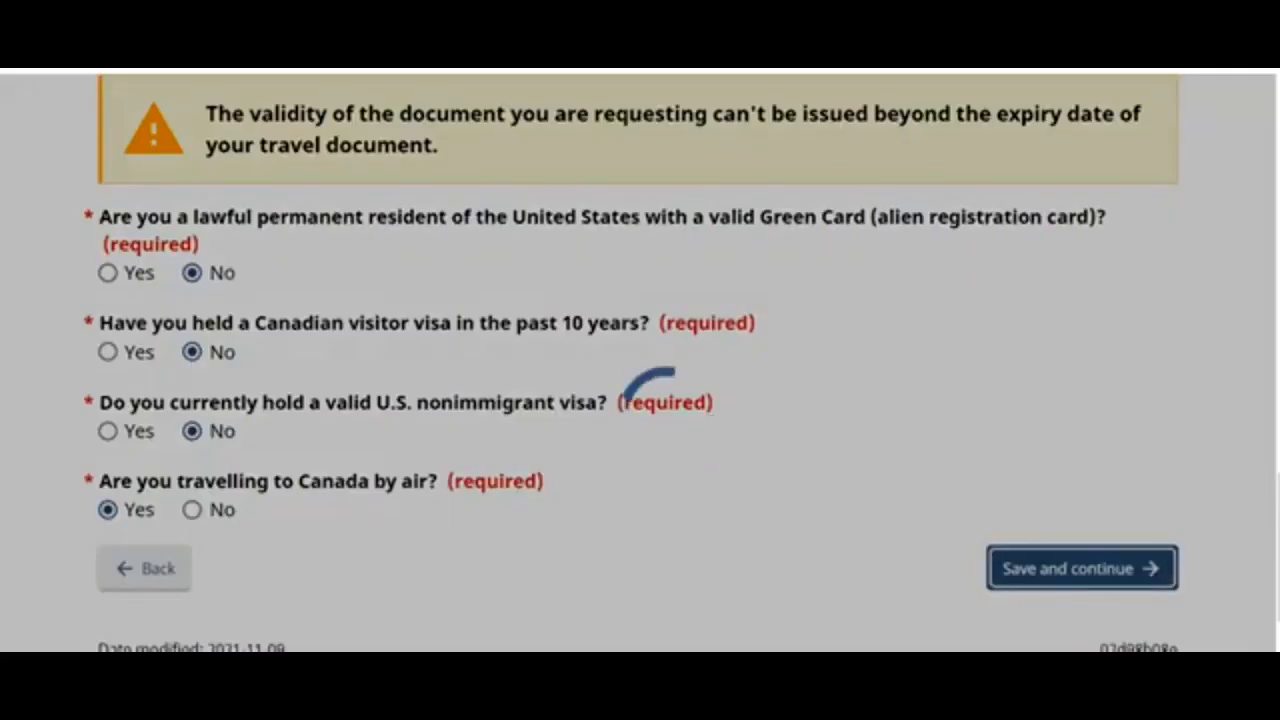
- Save the citizenship, national identity, past names, residence and biometrics pages in turn
scroll(640, 400, down, 10)
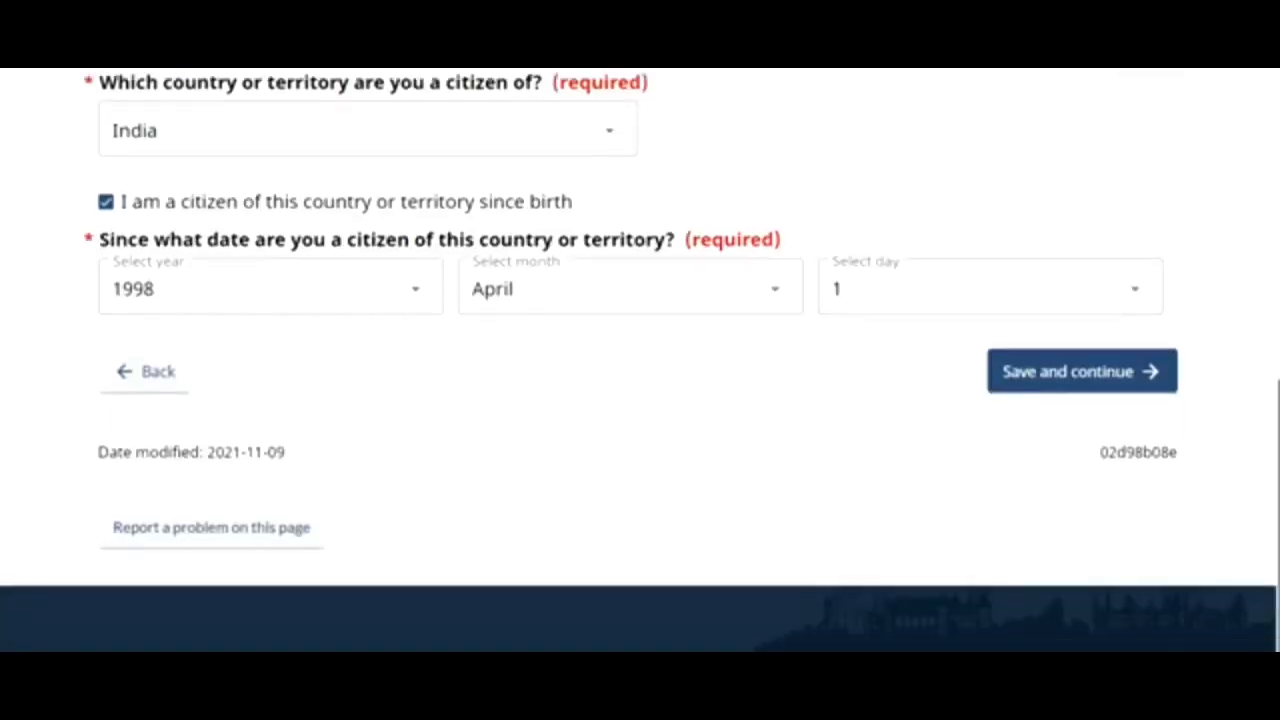
click(1068, 373)
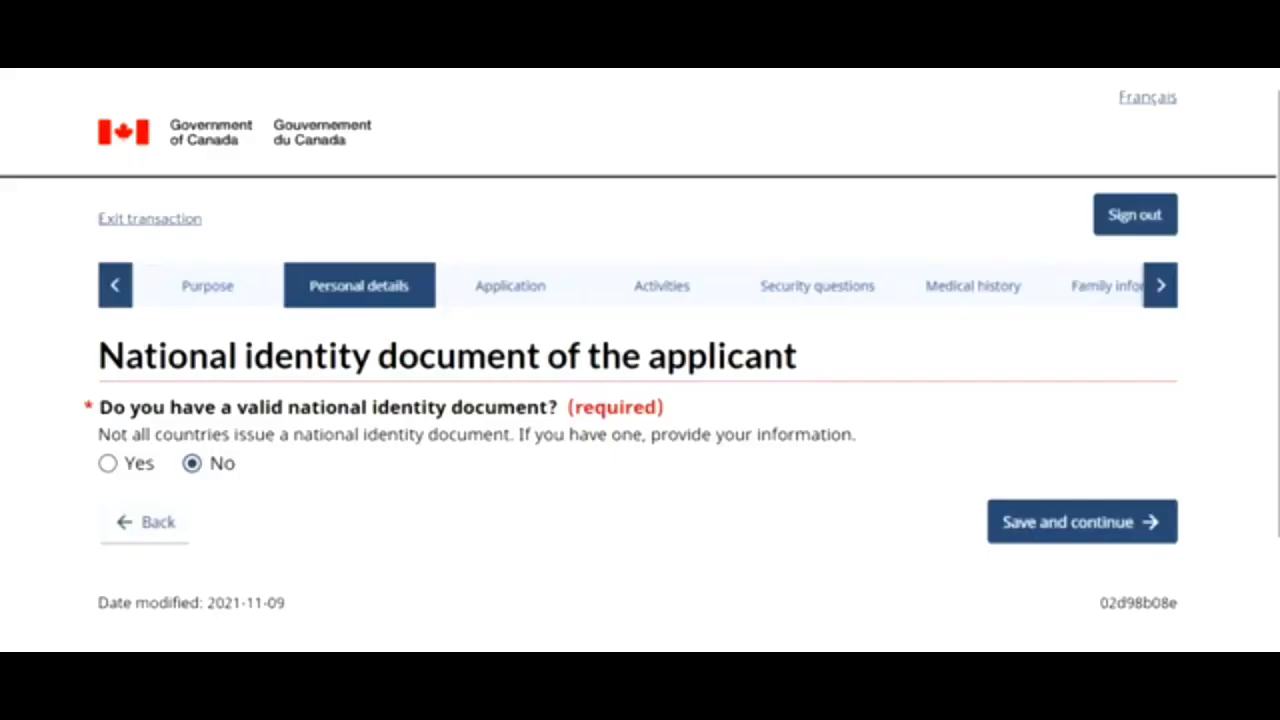
scroll(1077, 380, down, 2)
click(1090, 325)
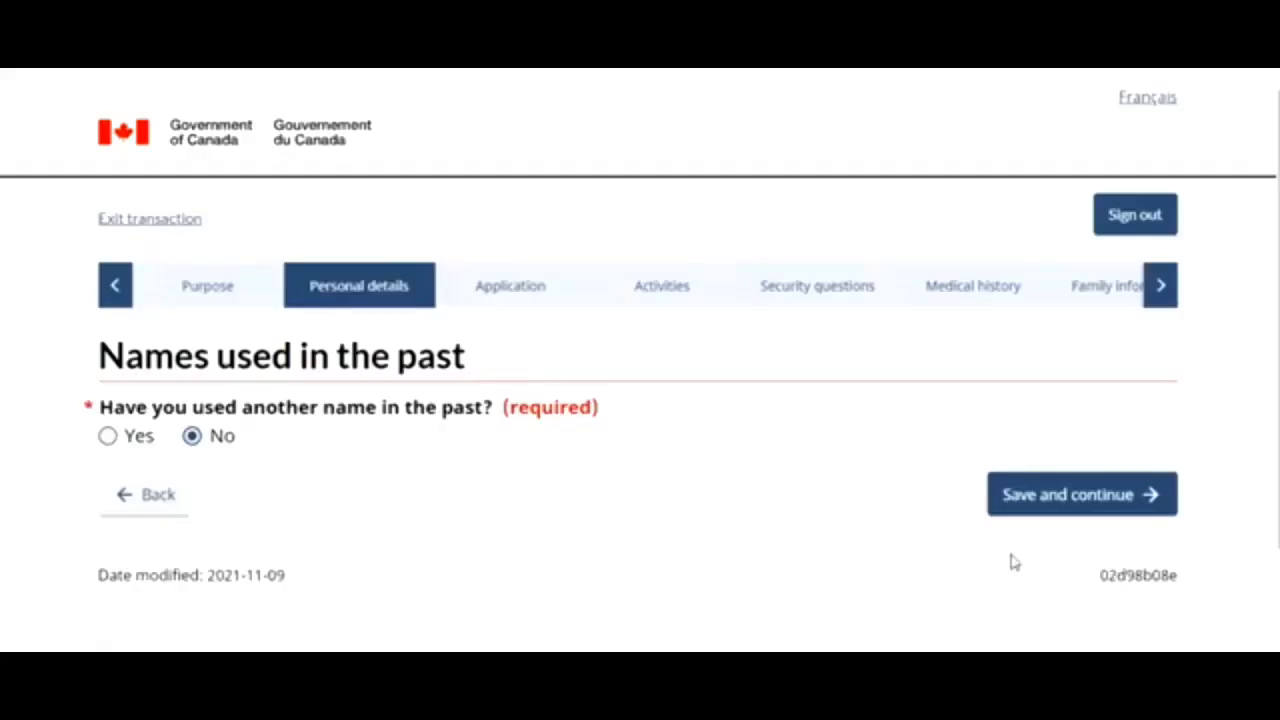
click(1062, 485)
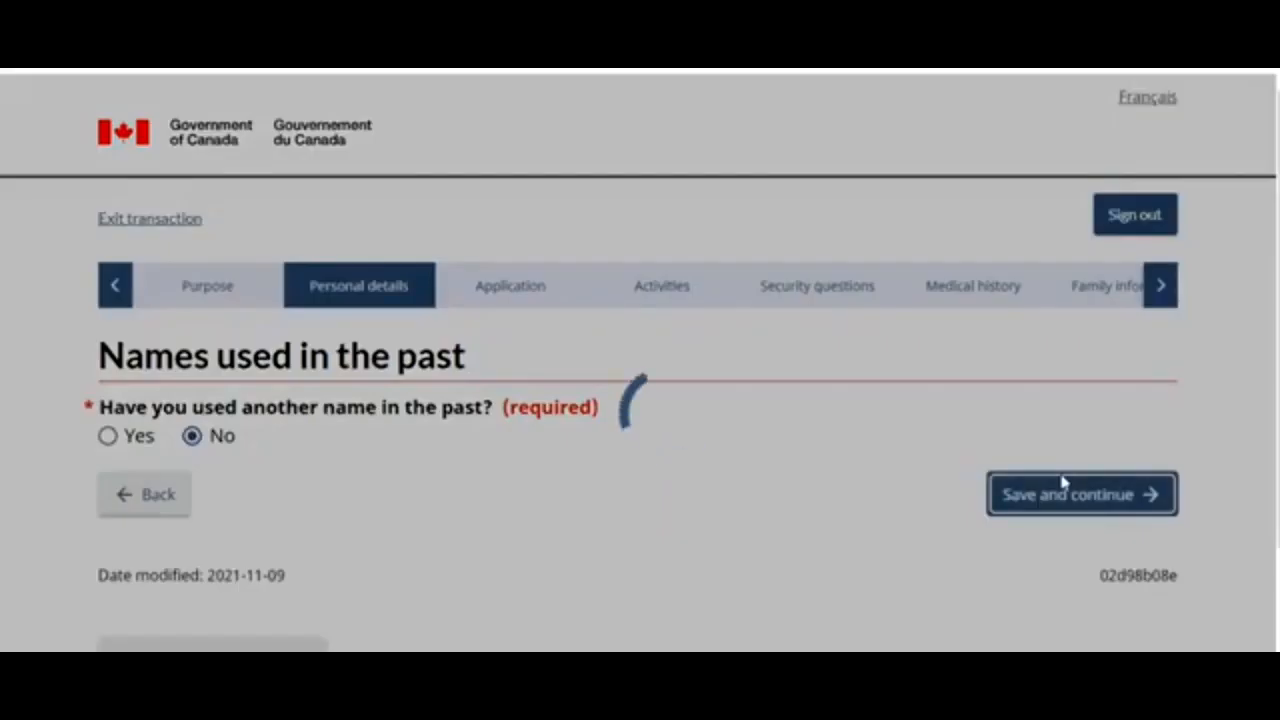
scroll(1060, 480, down, 6)
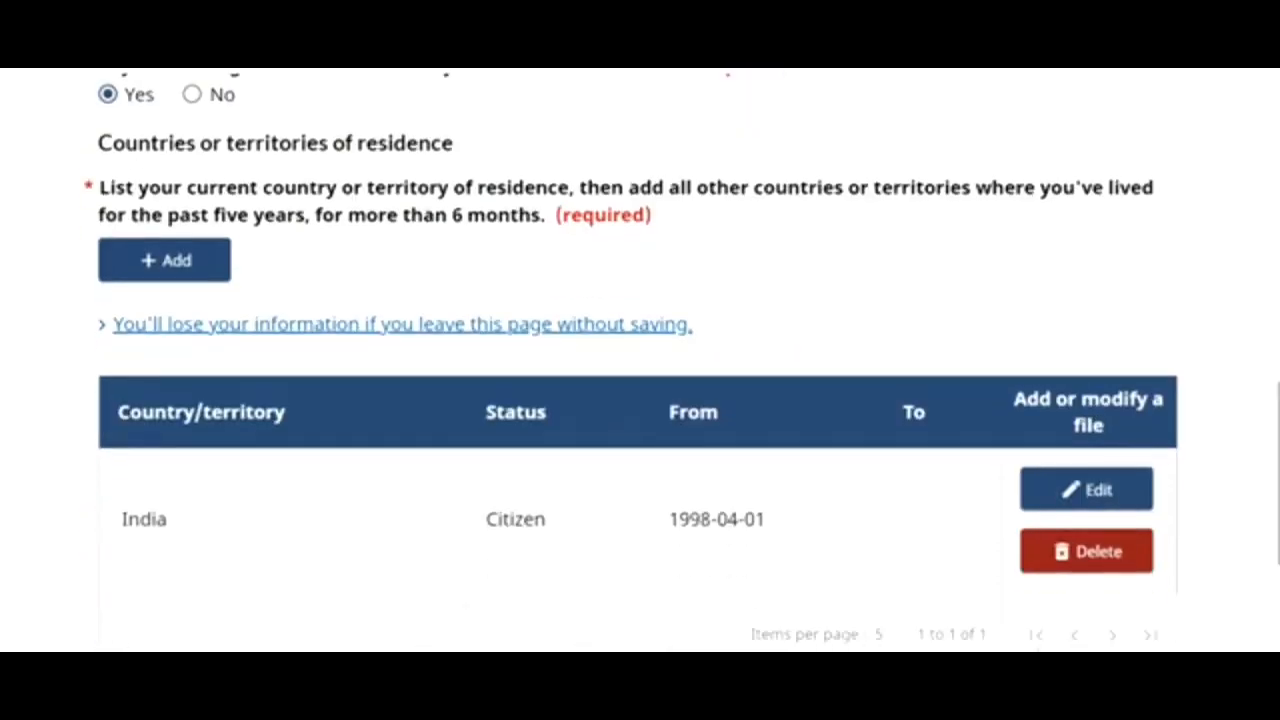
scroll(1135, 535, down, 3)
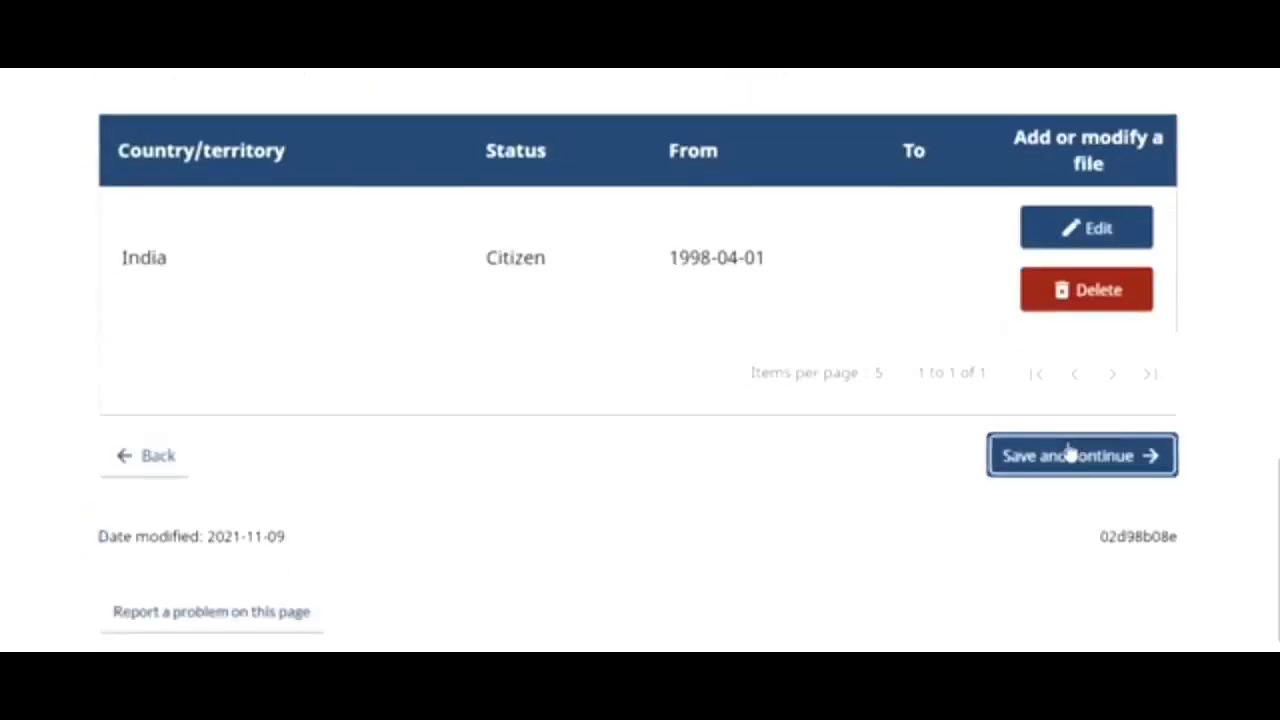
click(1068, 453)
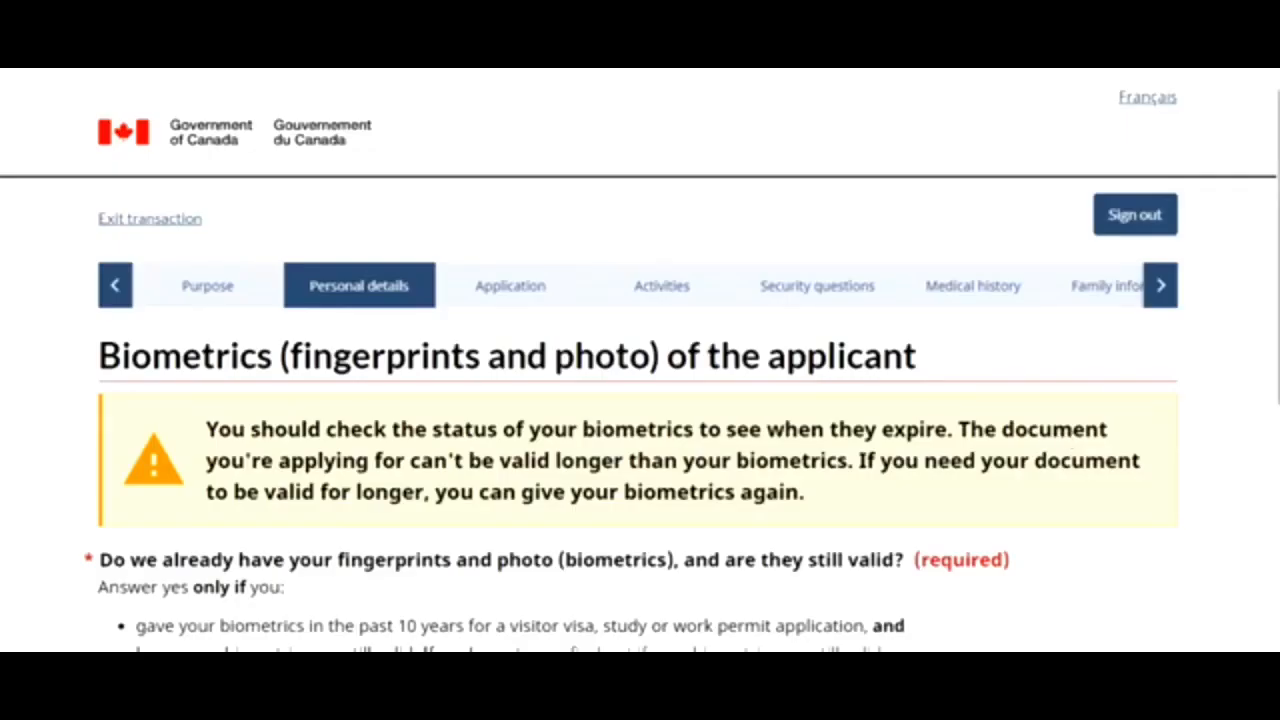
scroll(1115, 360, down, 5)
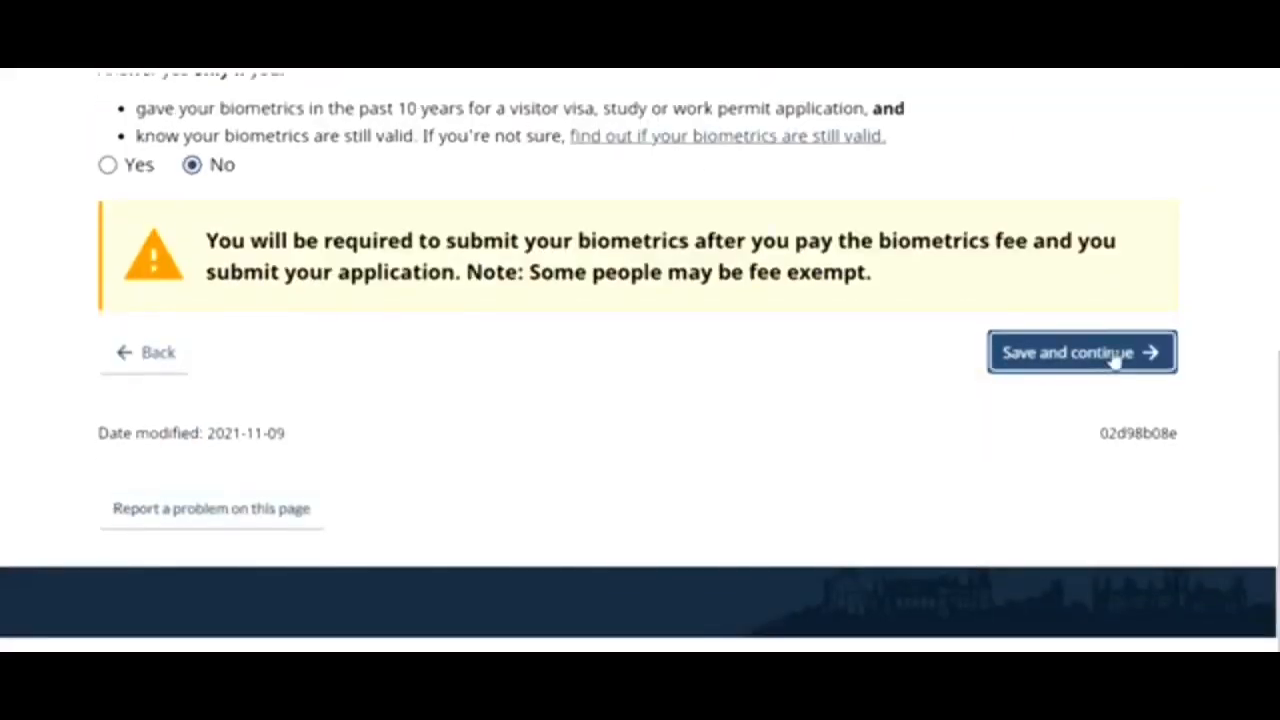
click(1115, 355)
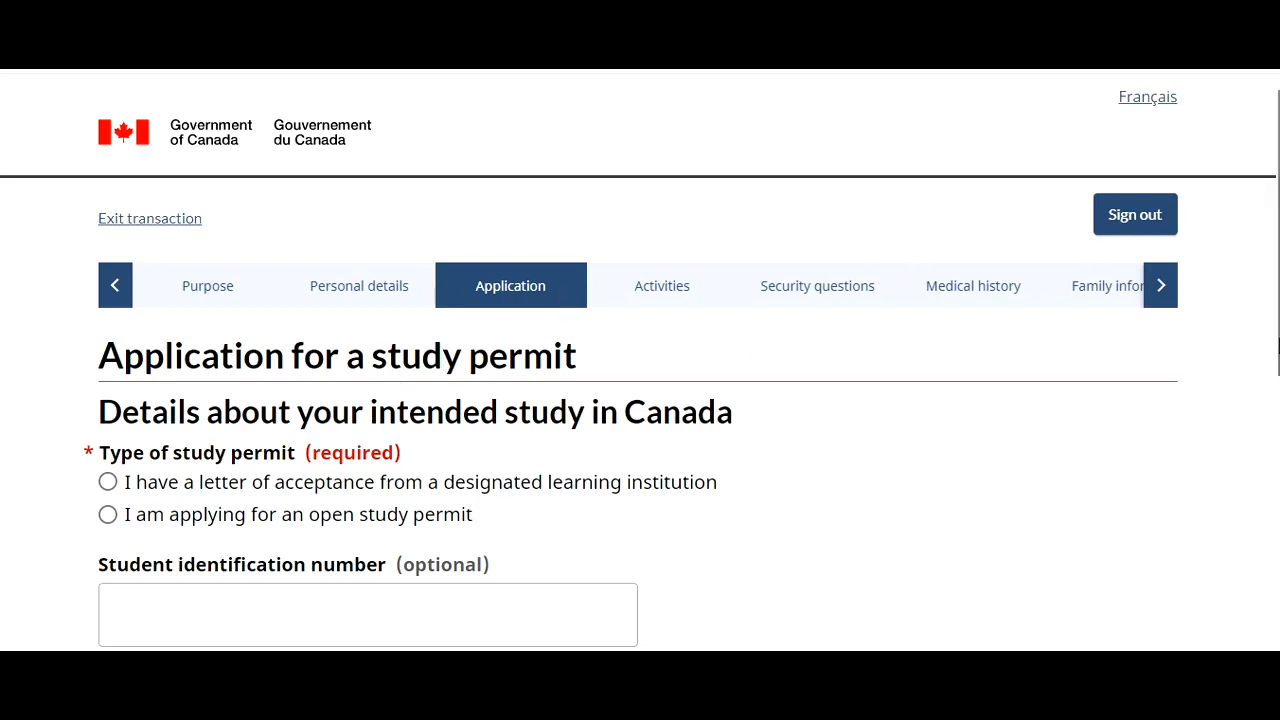
- State you hold a DLI letter of acceptance and choose 'None of the above apply to me'
scroll(640, 400, down, 2)
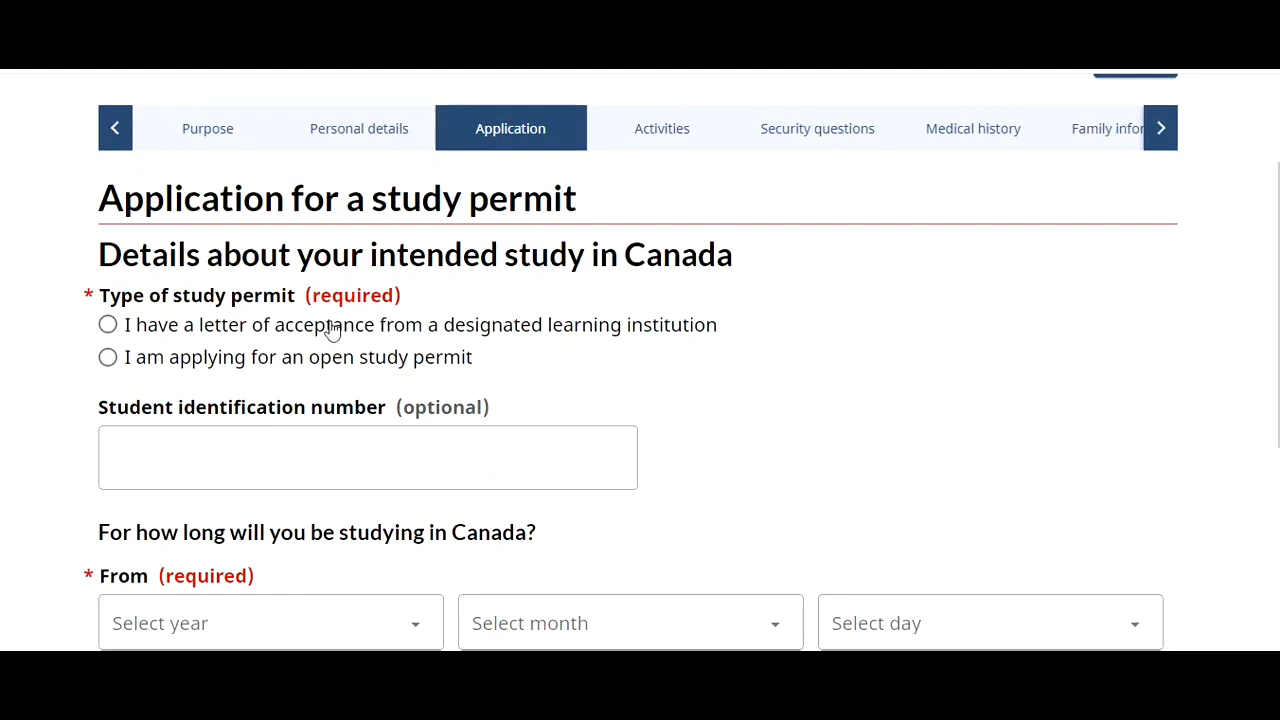
click(108, 324)
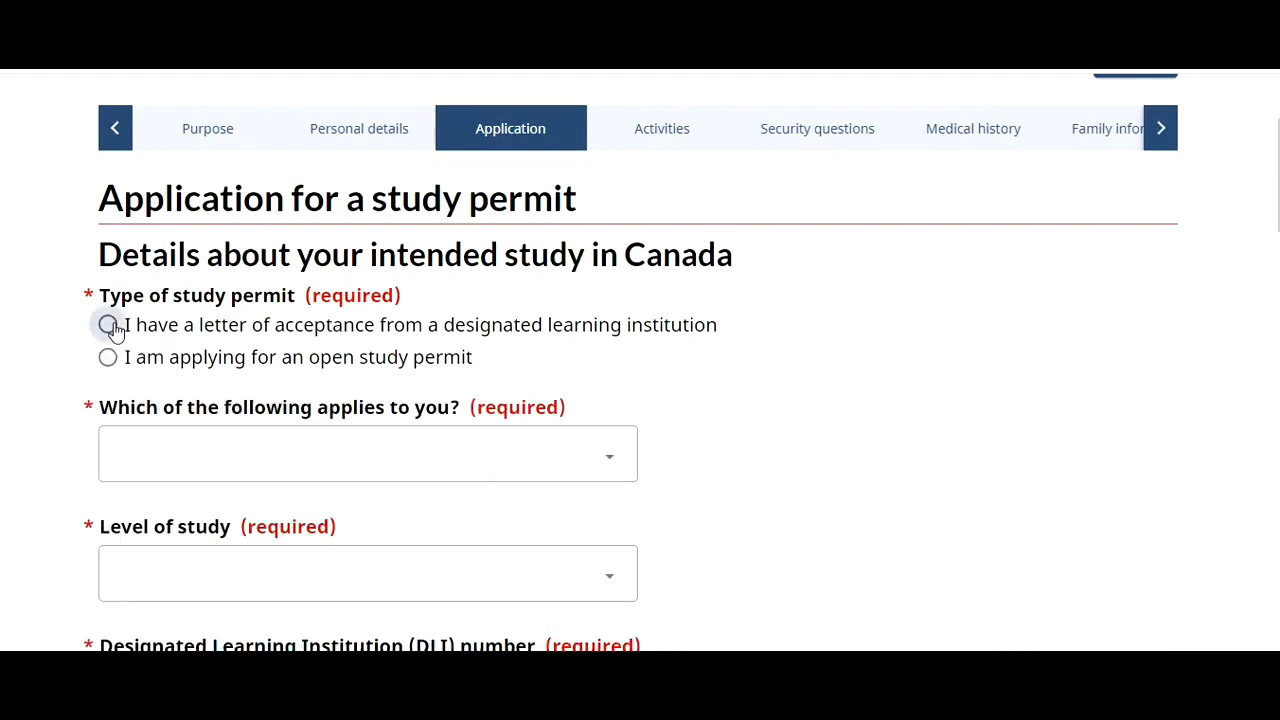
click(329, 479)
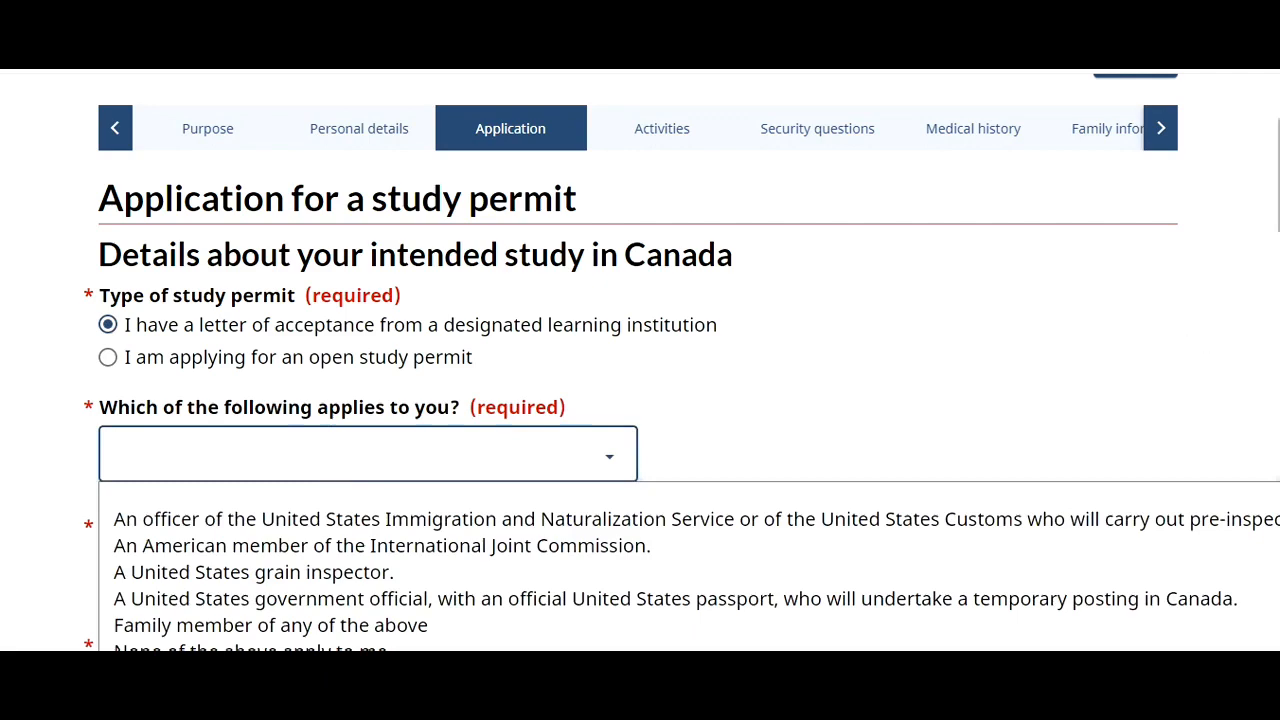
scroll(601, 186, down, 4)
scroll(601, 186, up, 2)
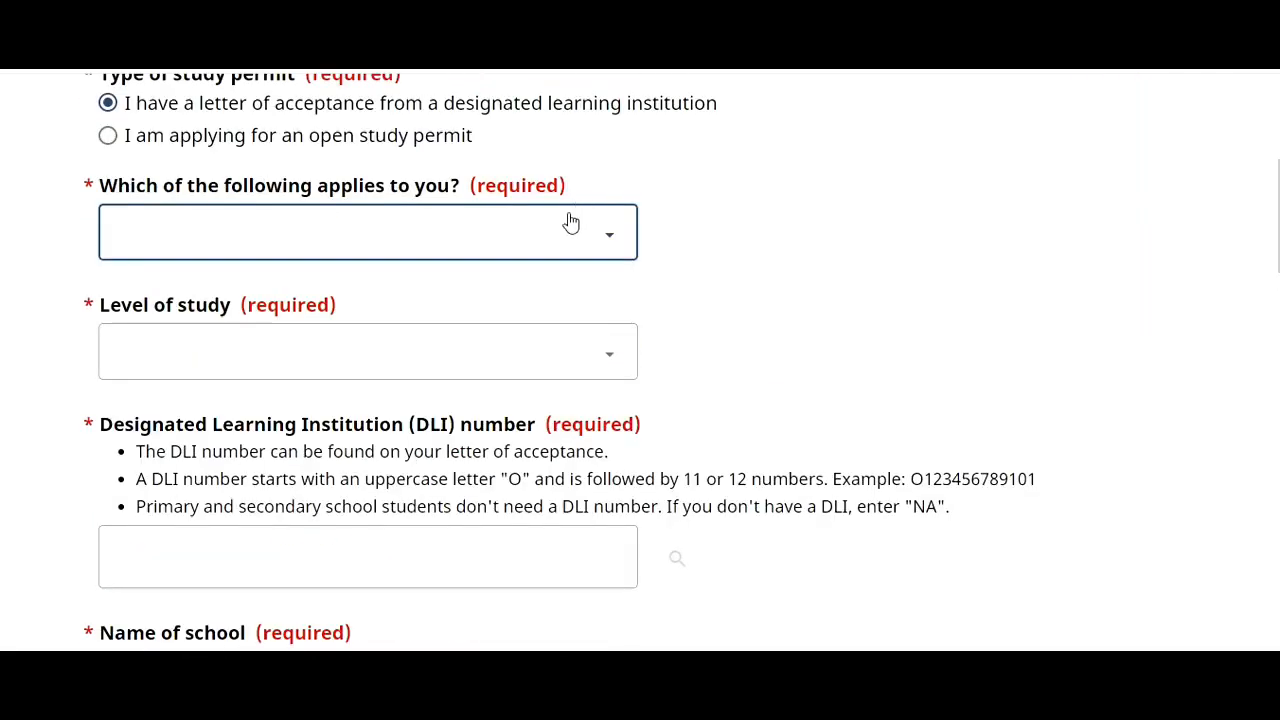
click(569, 232)
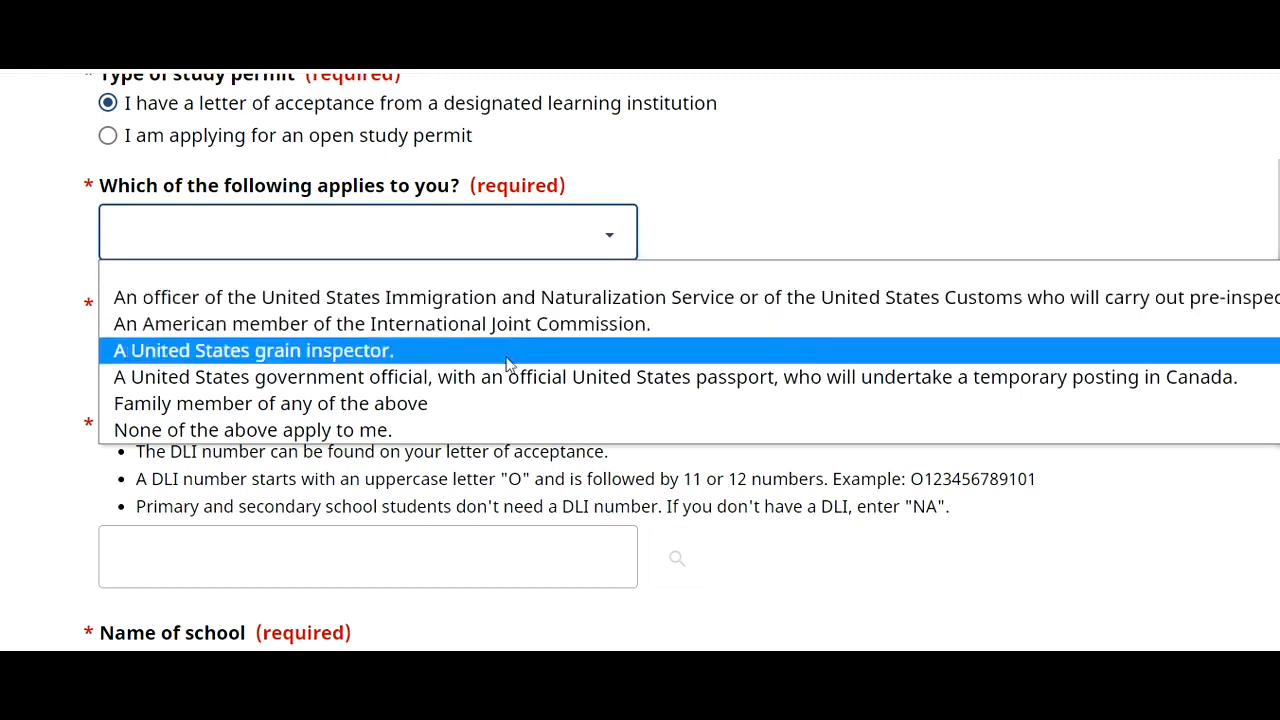
click(475, 429)
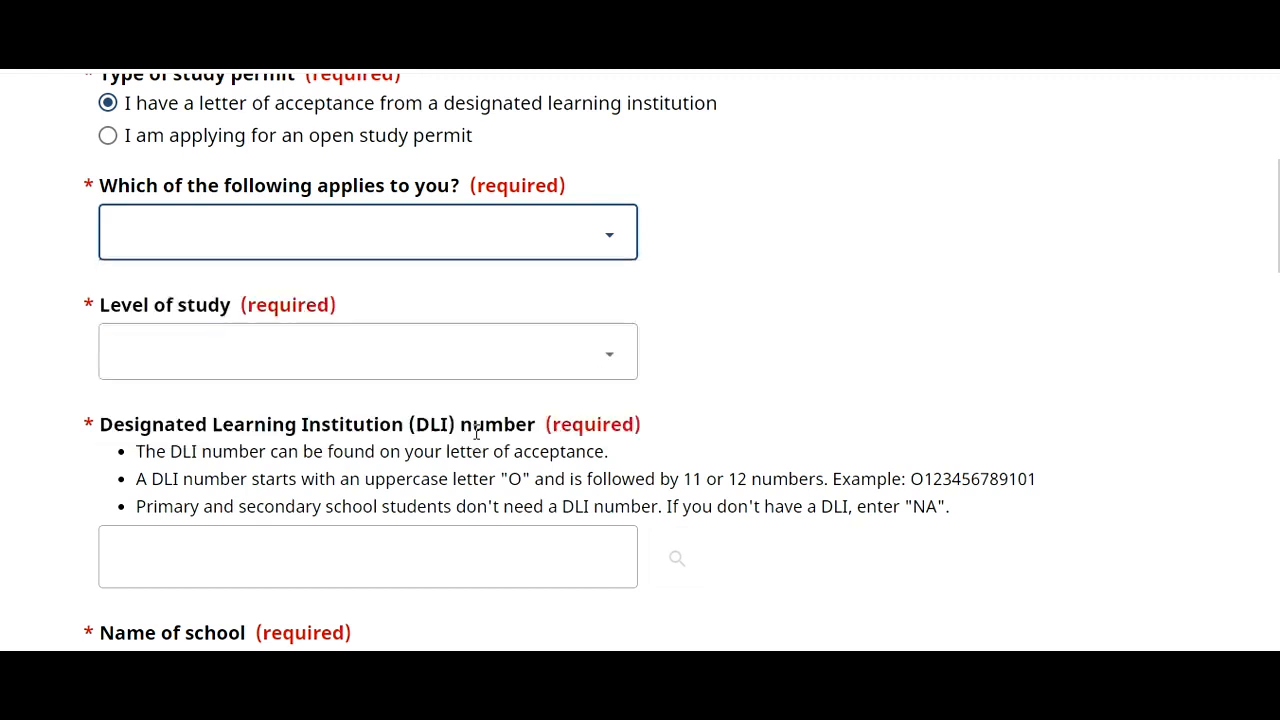
- Choose University - Master's Deg. as the level of study
click(508, 344)
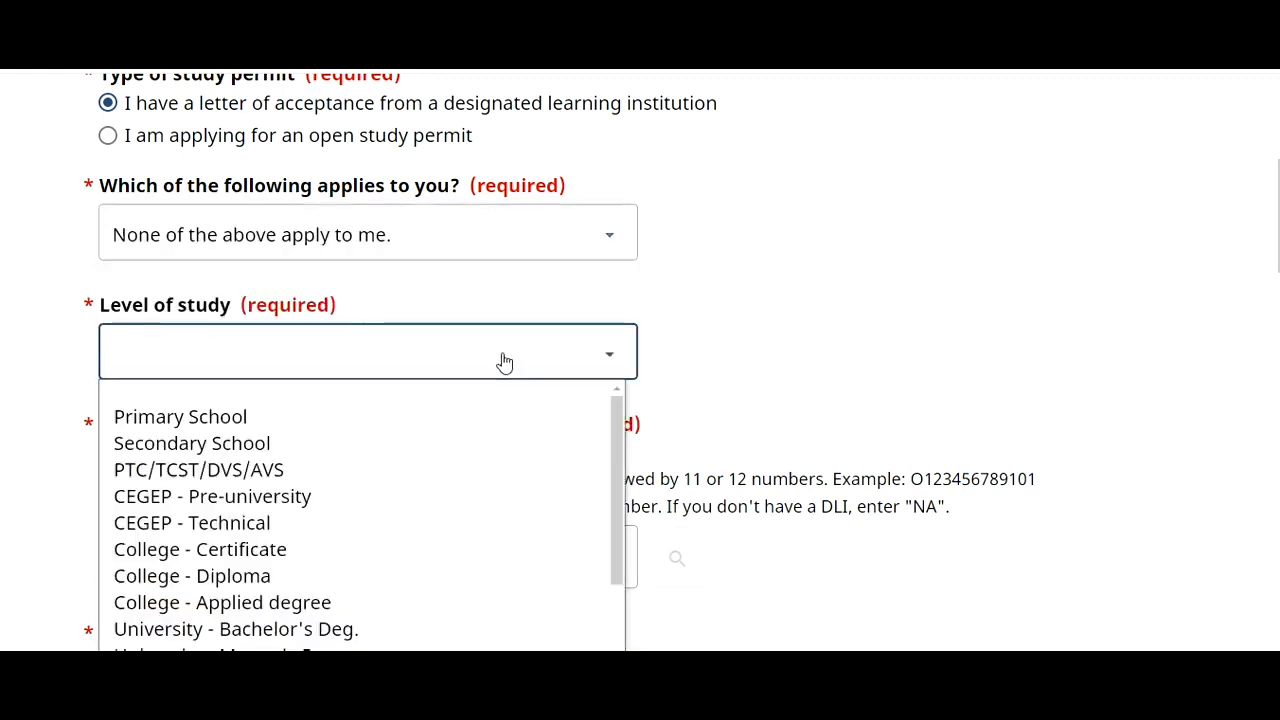
scroll(623, 450, down, 2)
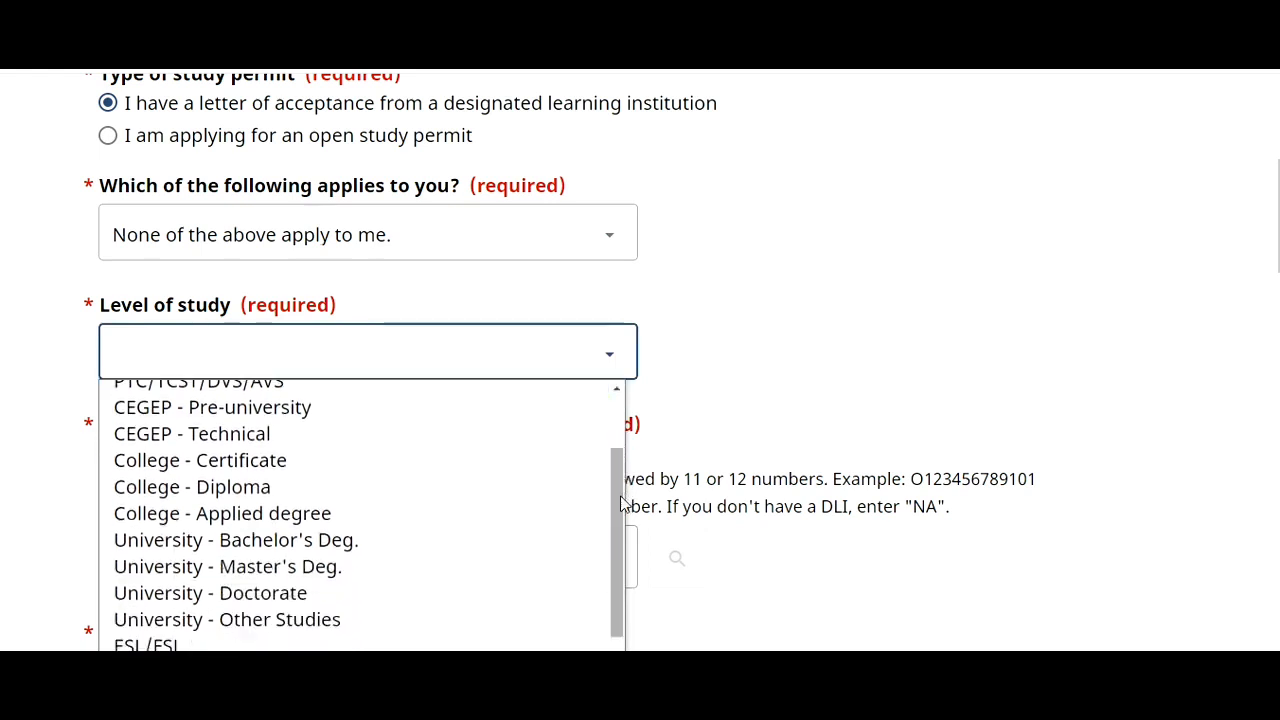
click(409, 567)
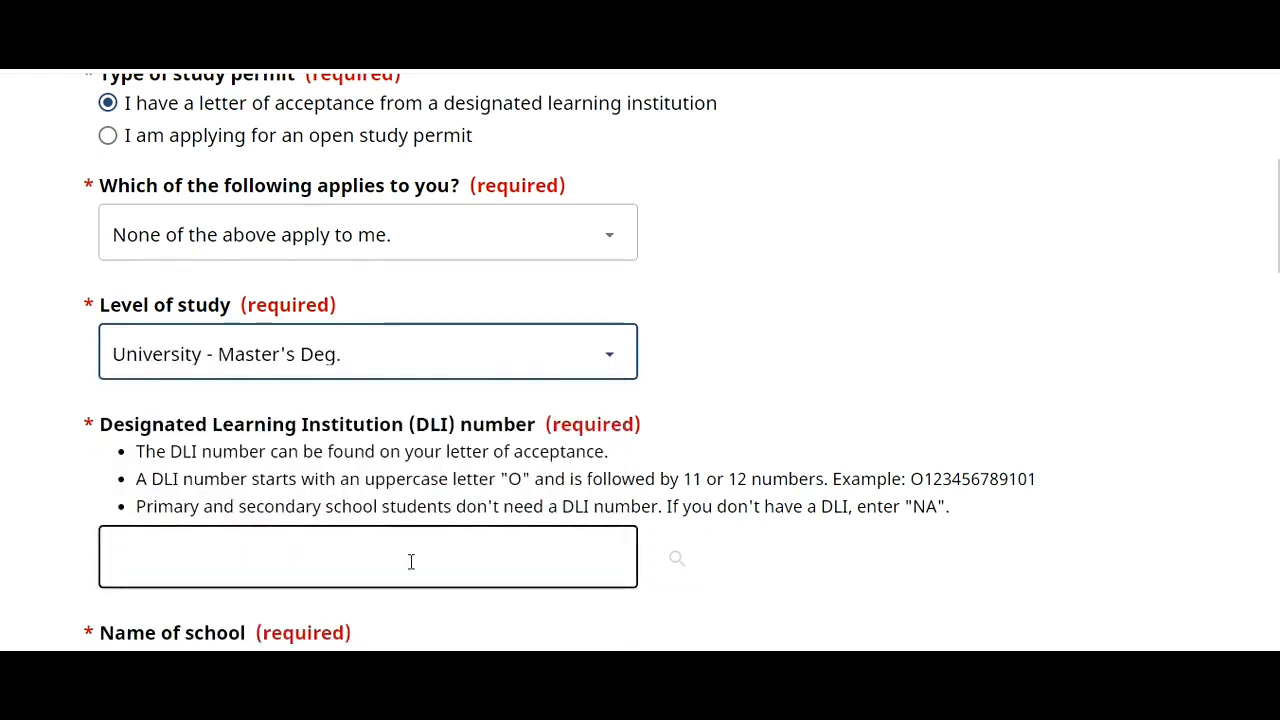
scroll(640, 360, down, 4)
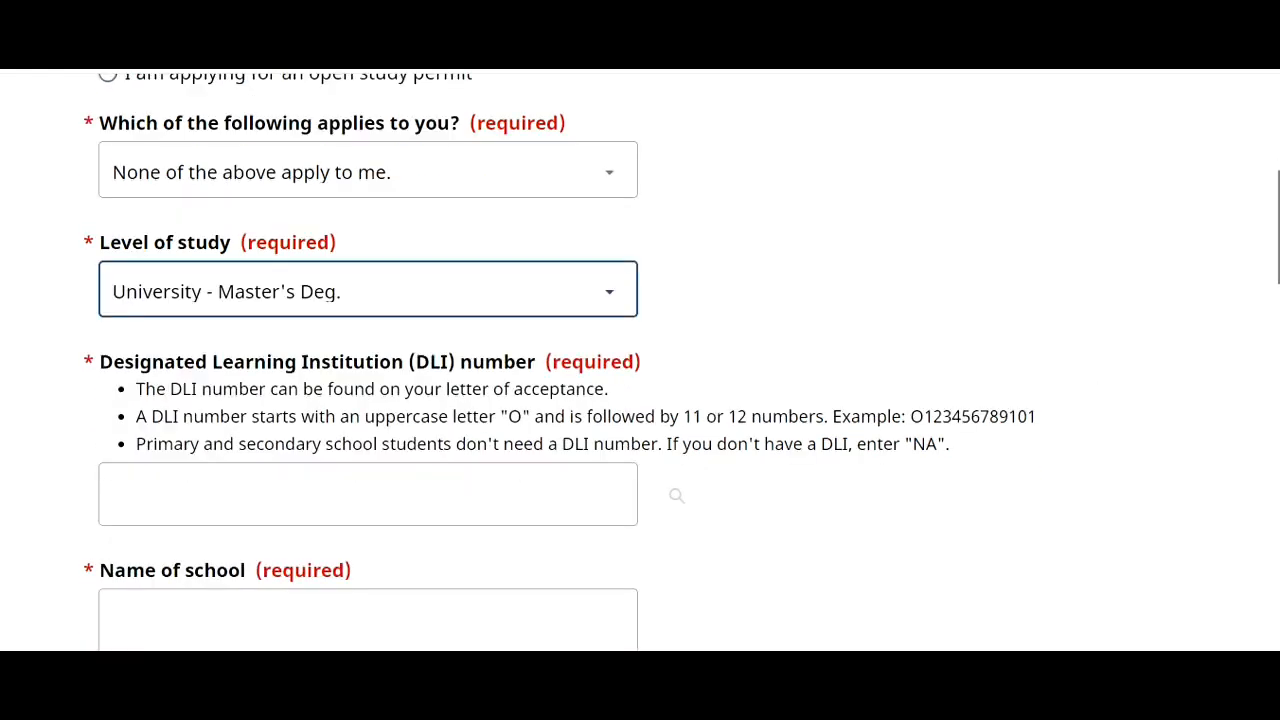
scroll(640, 360, up, 2)
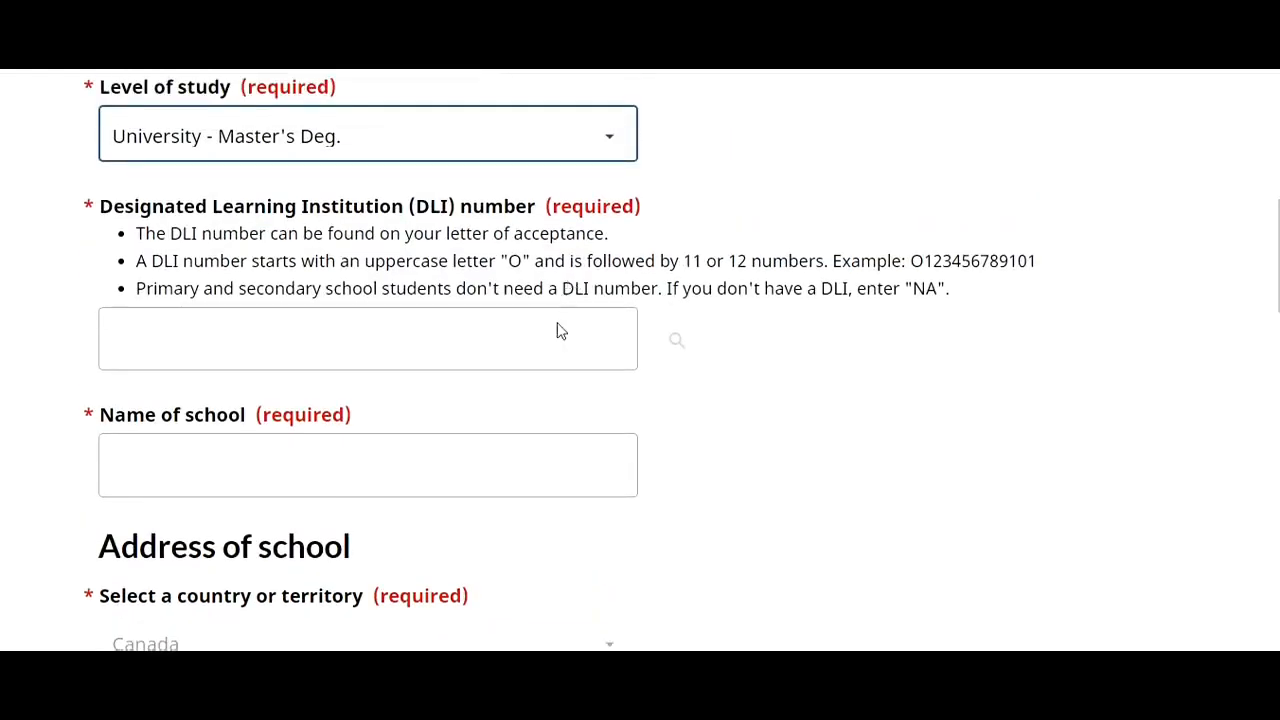
click(542, 352)
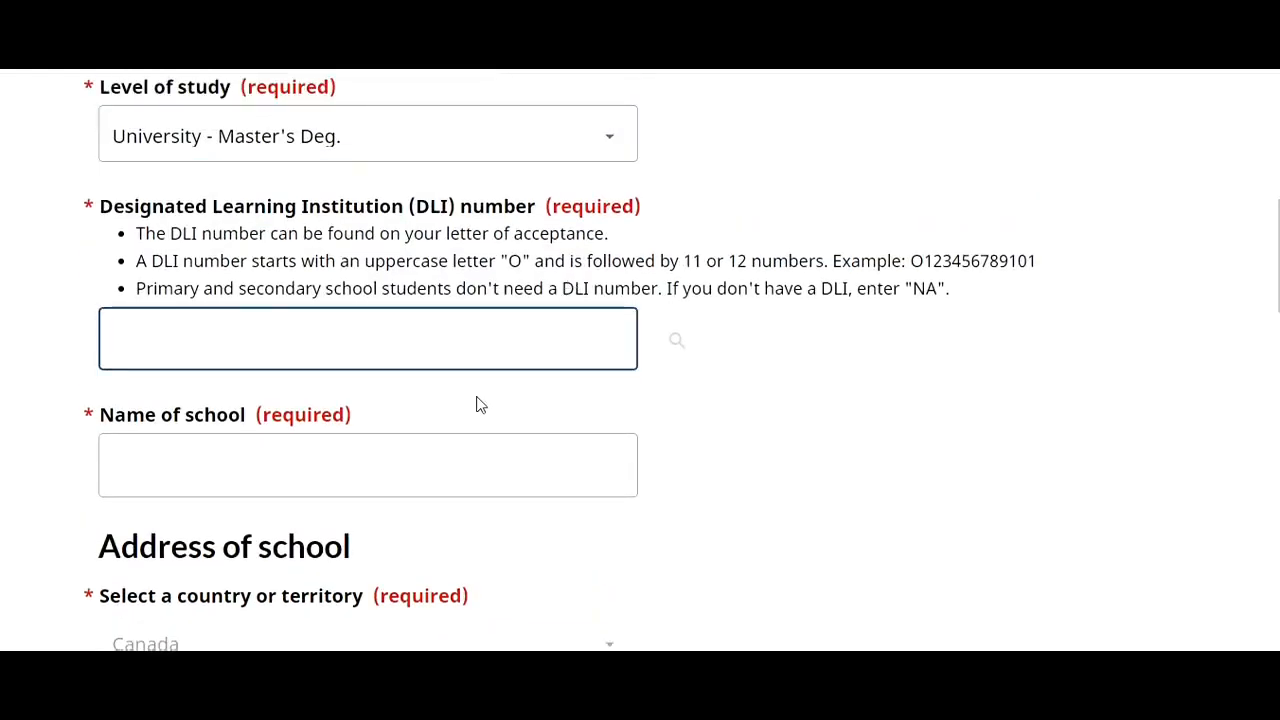
text(O1234)
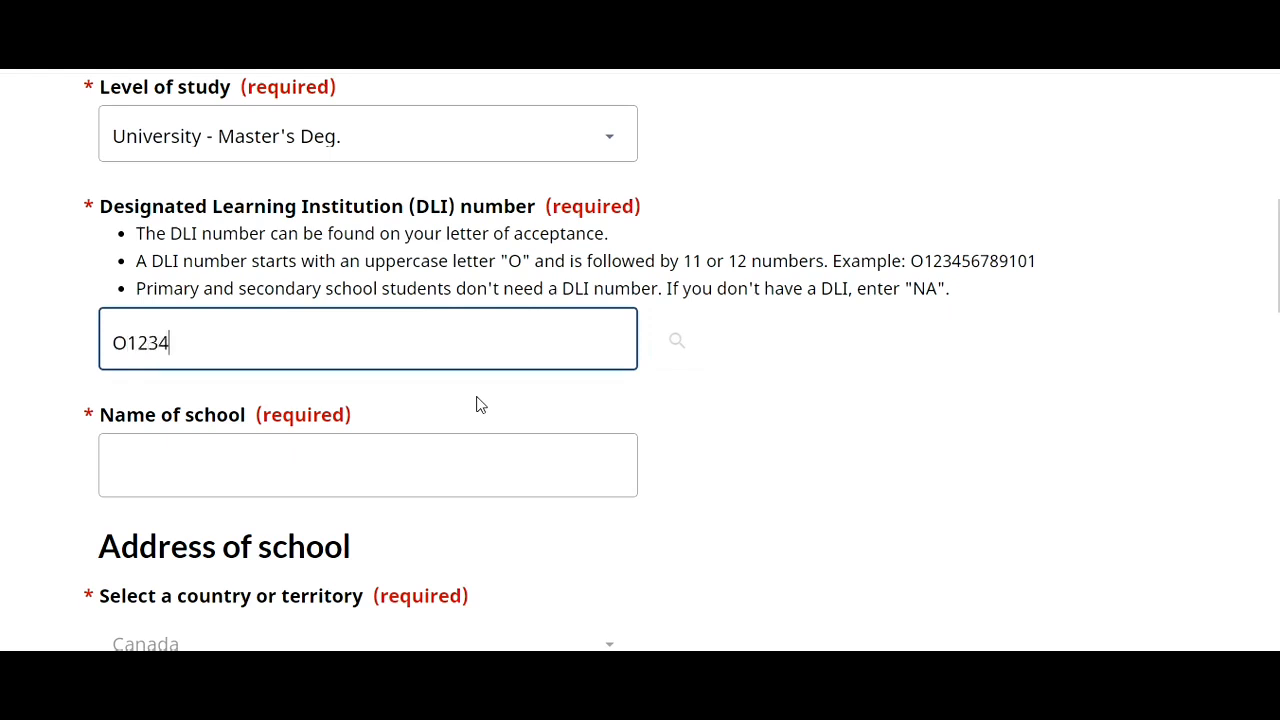
text(56789876)
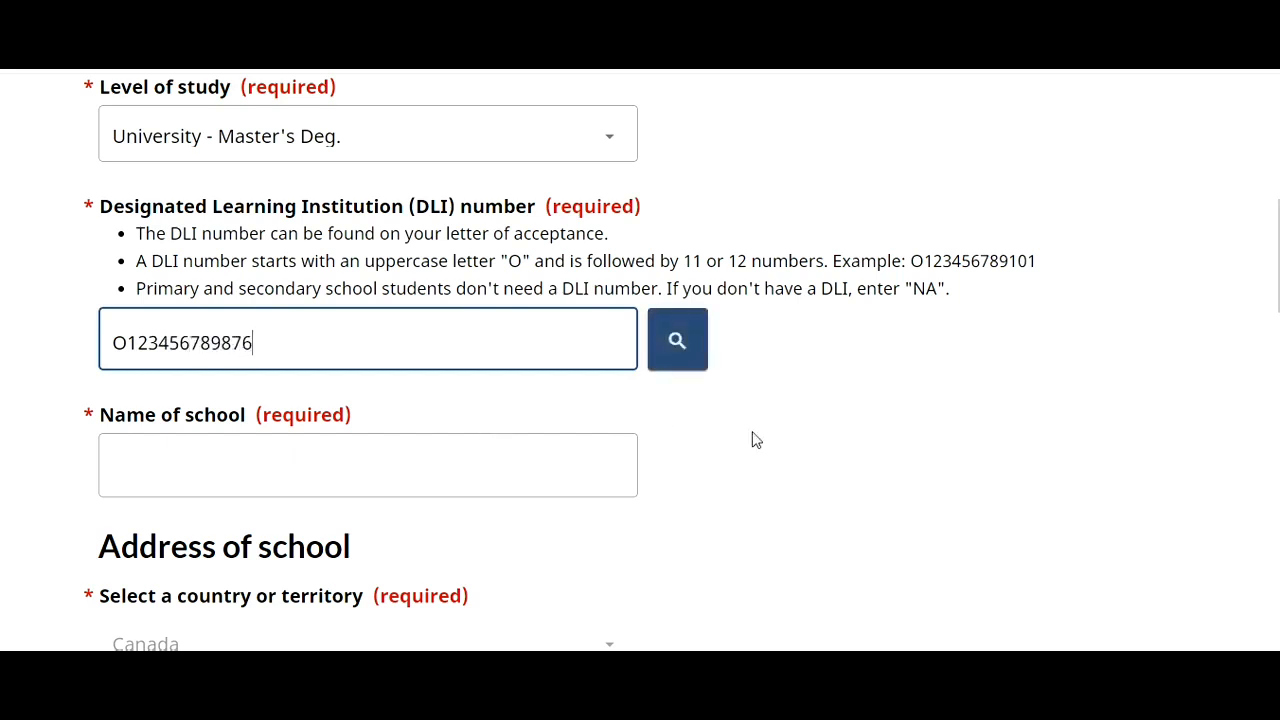
click(756, 440)
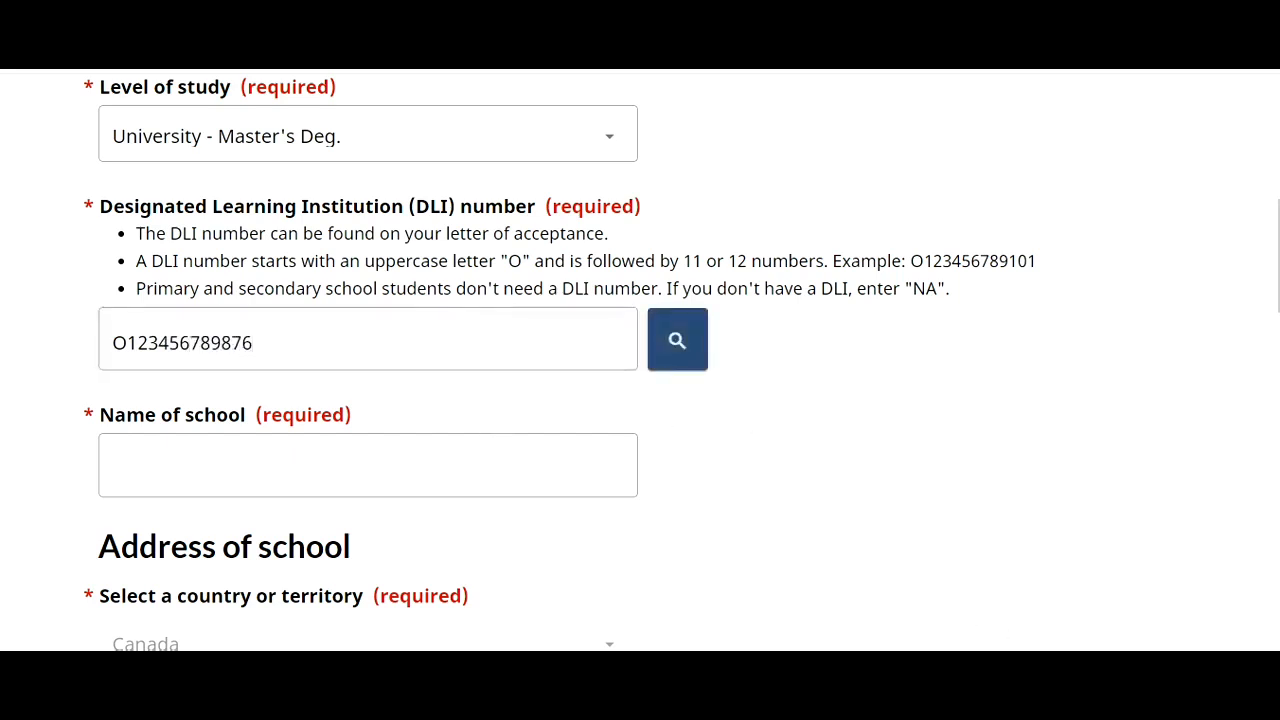
click(680, 360)
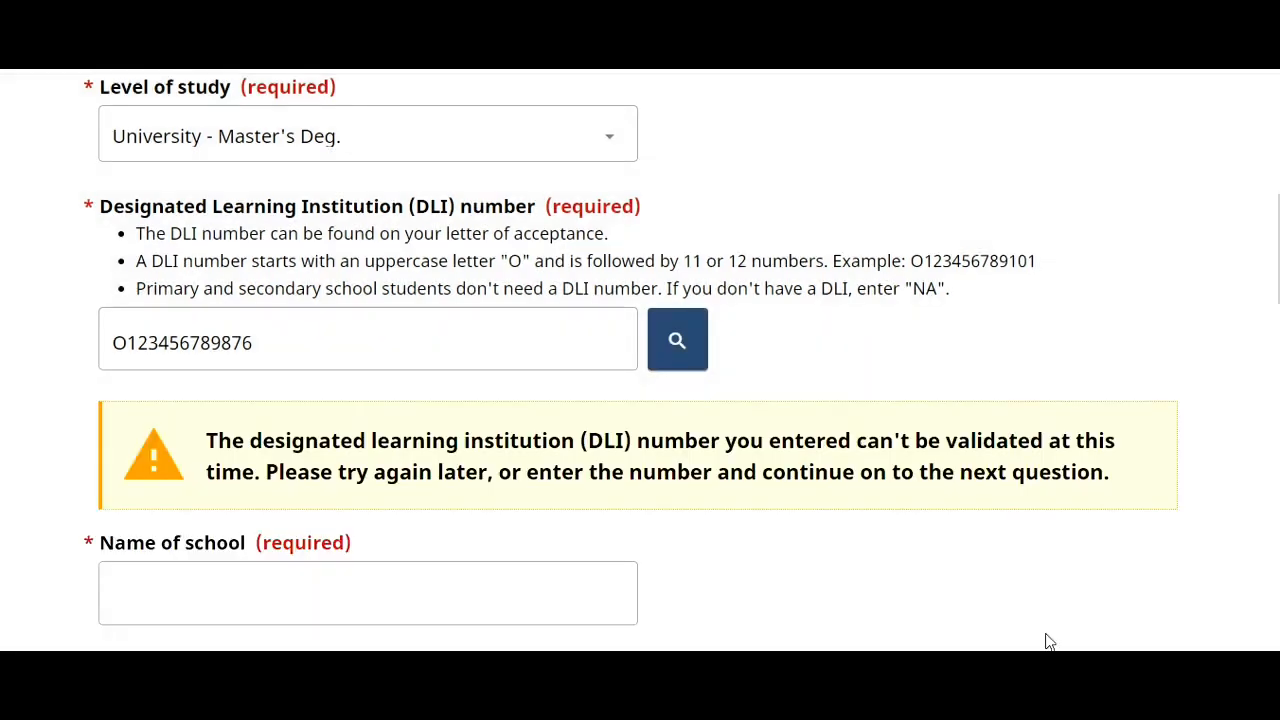
- Enter Toronto IT College as the name of school
scroll(1143, 431, down, 3)
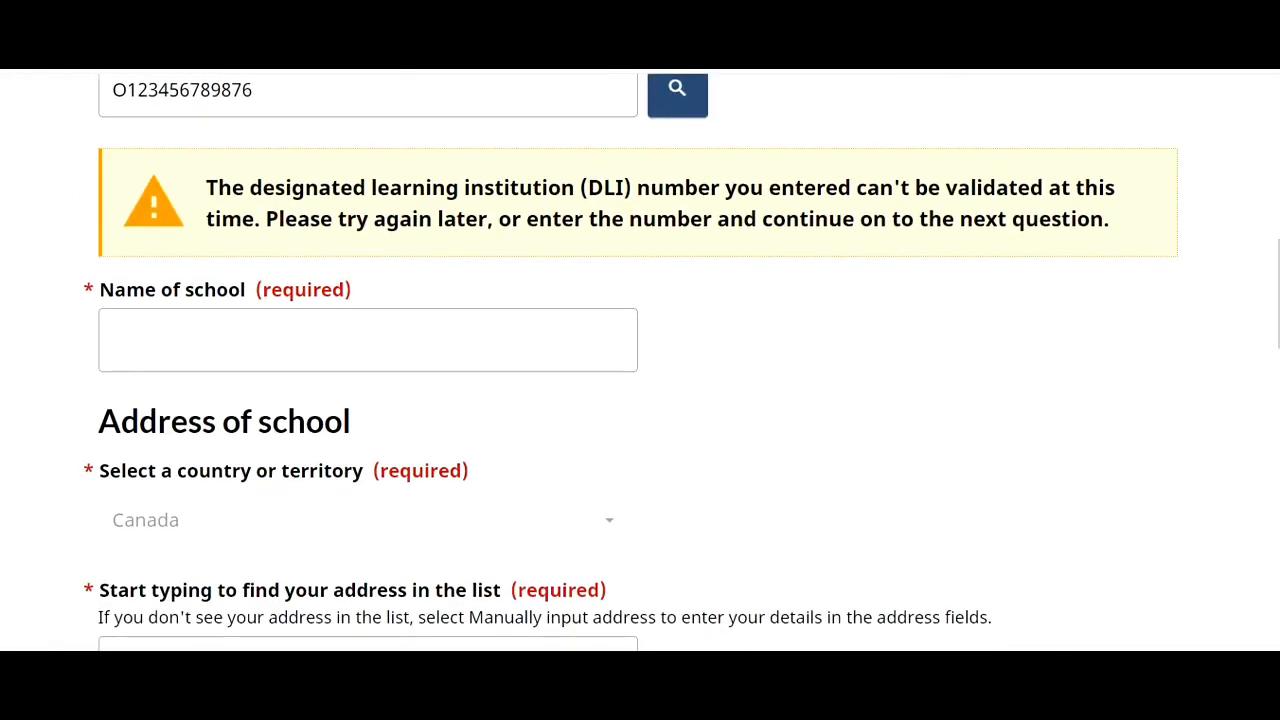
text(Toronto IT College)
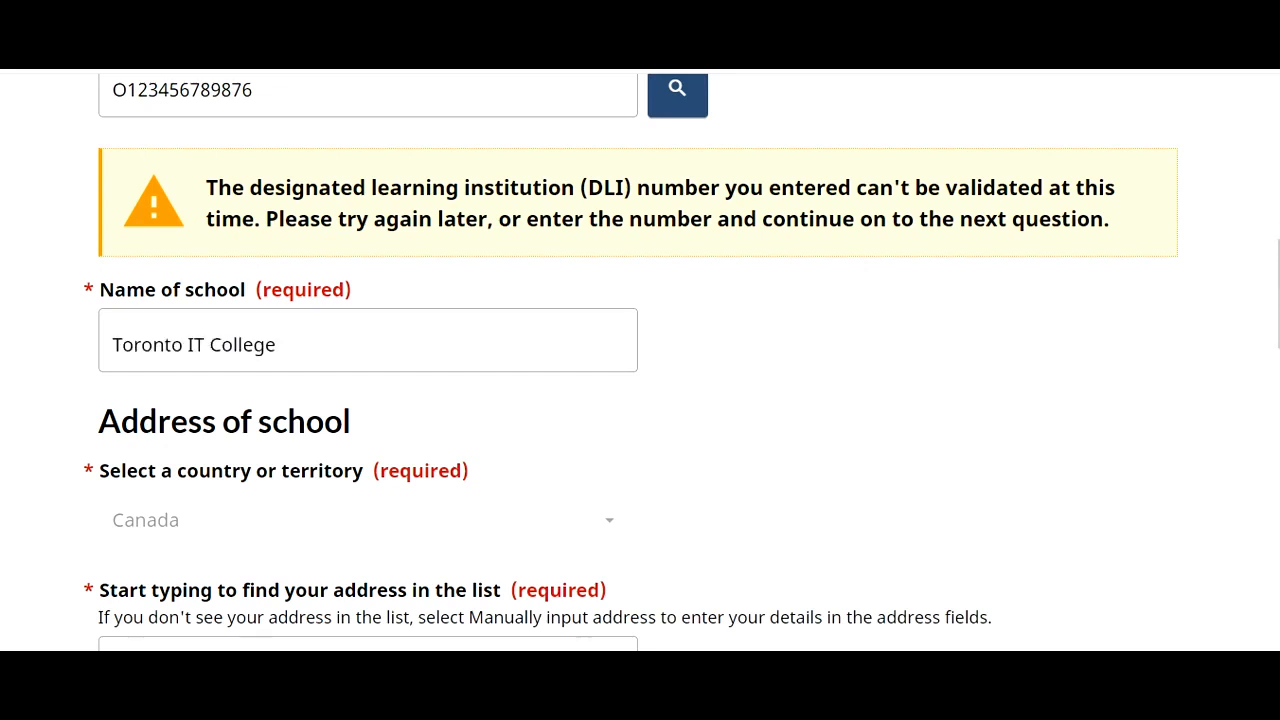
scroll(640, 360, down, 3)
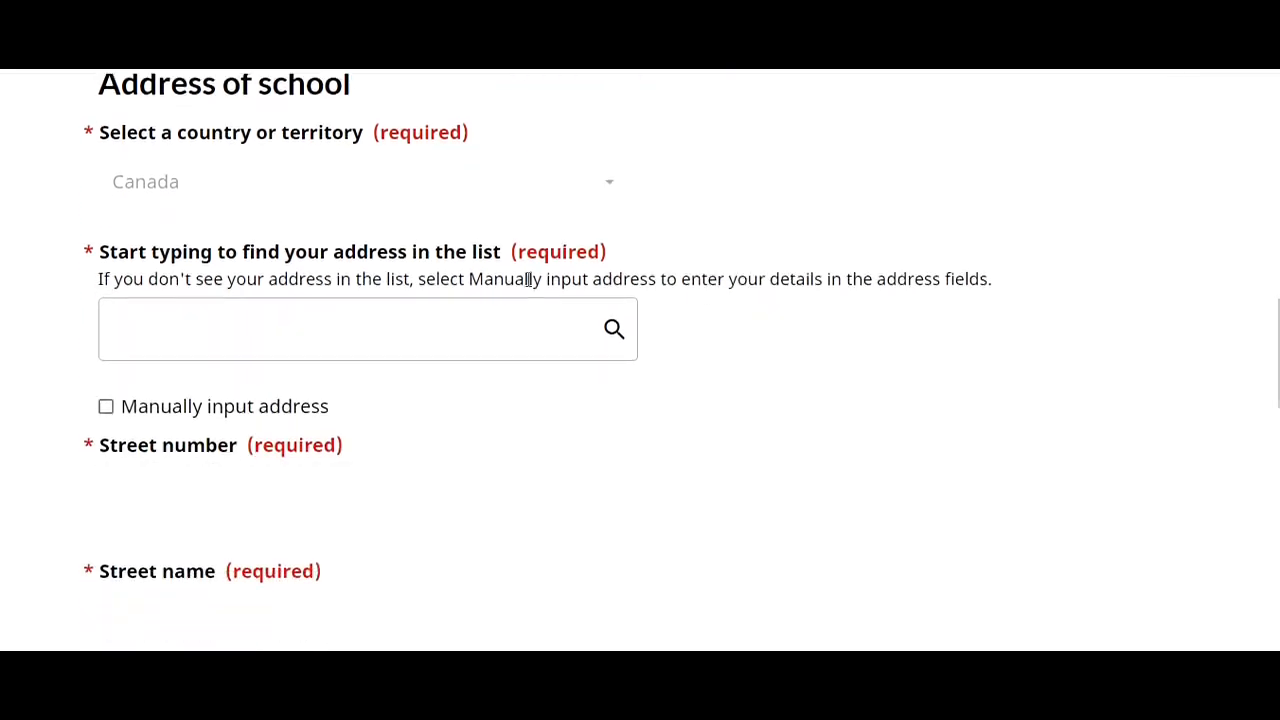
- Enter the Toronto, Ontario school address manually and pick Computing/IT as the field of study
click(106, 408)
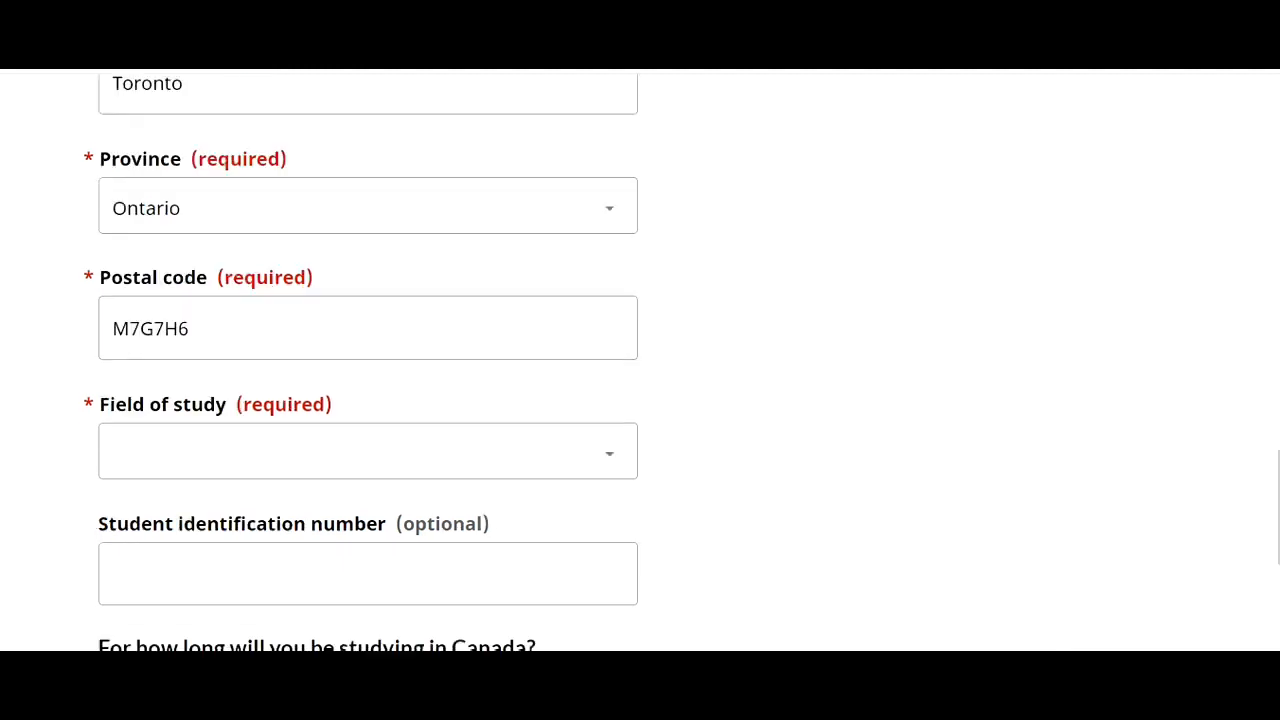
click(608, 470)
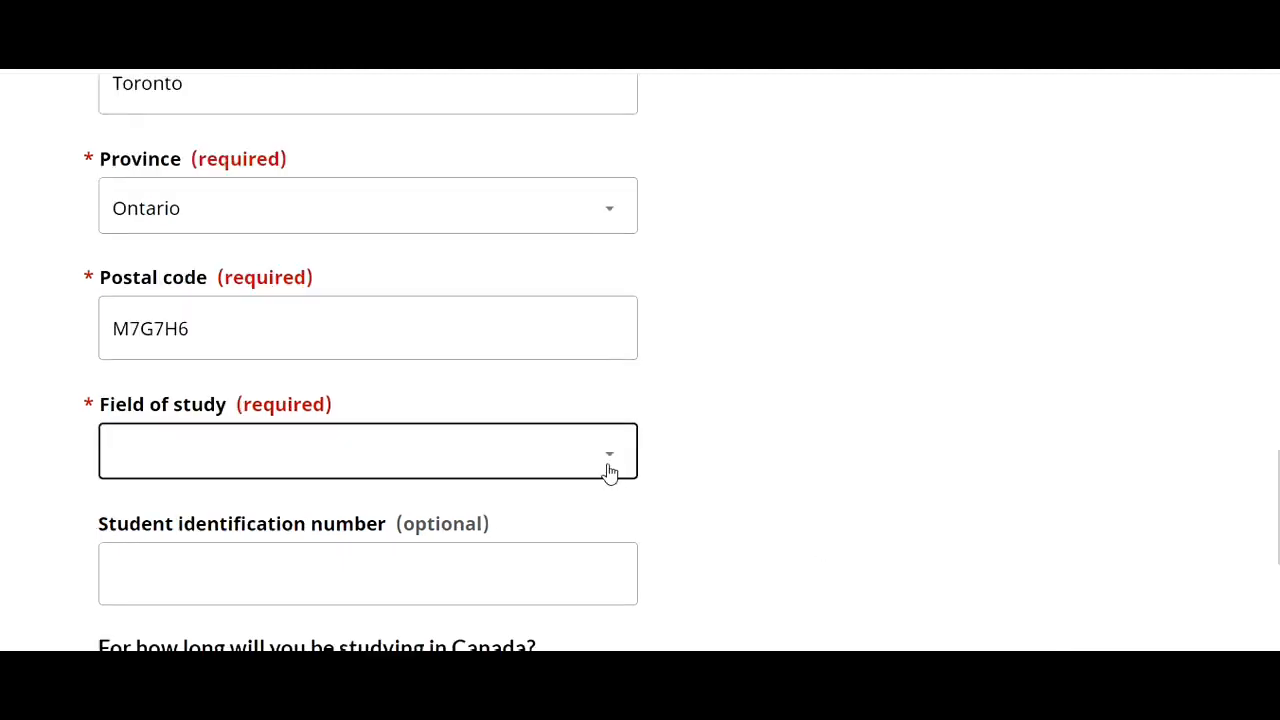
scroll(546, 363, down, 1)
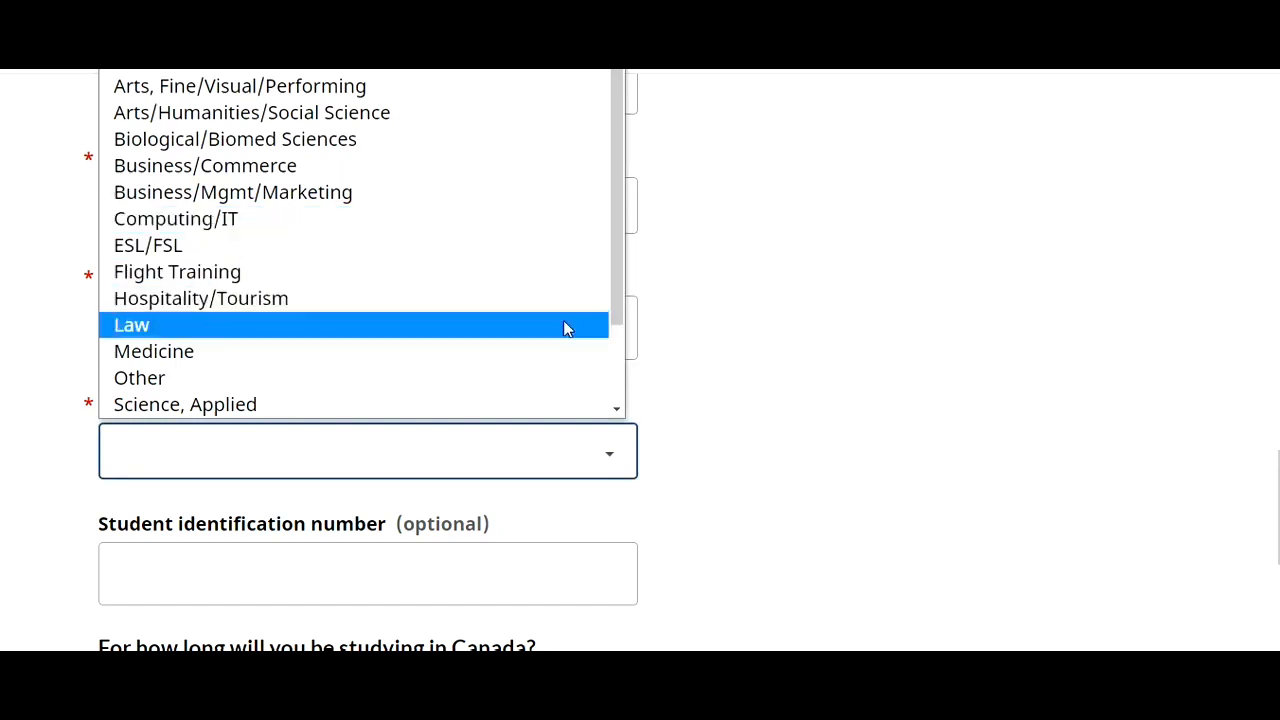
click(549, 216)
click(867, 466)
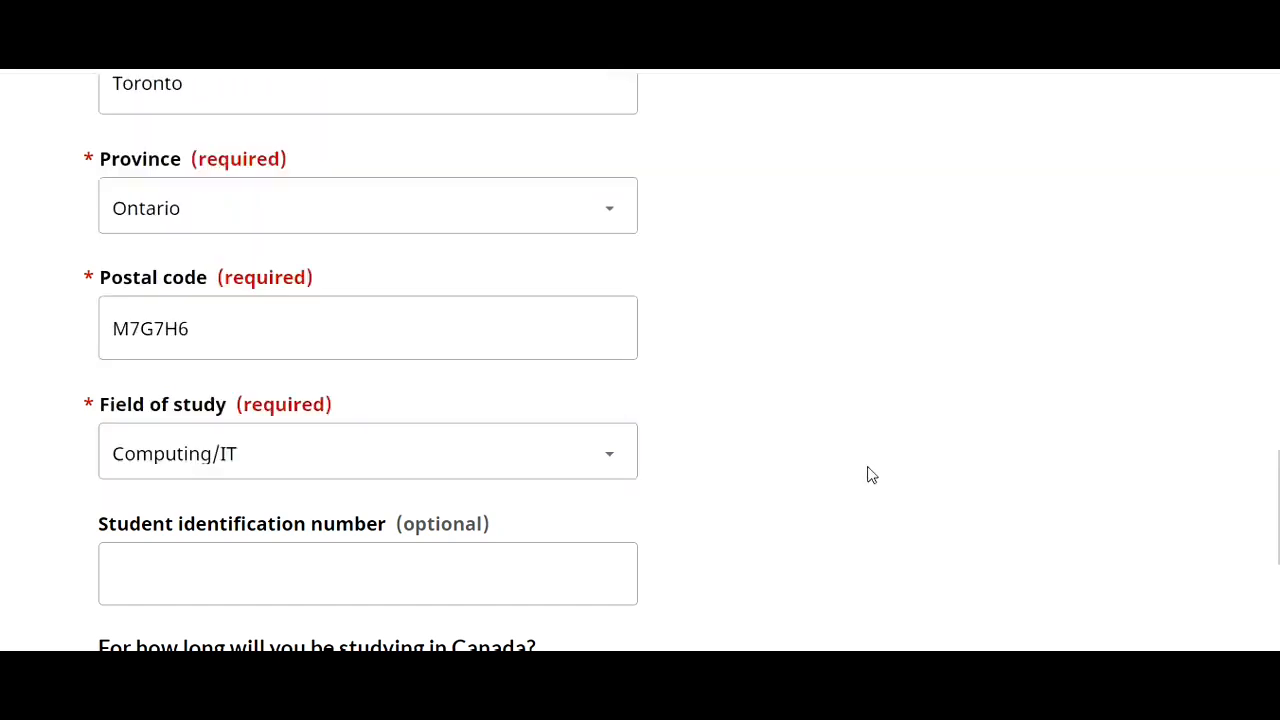
scroll(640, 360, down, 3)
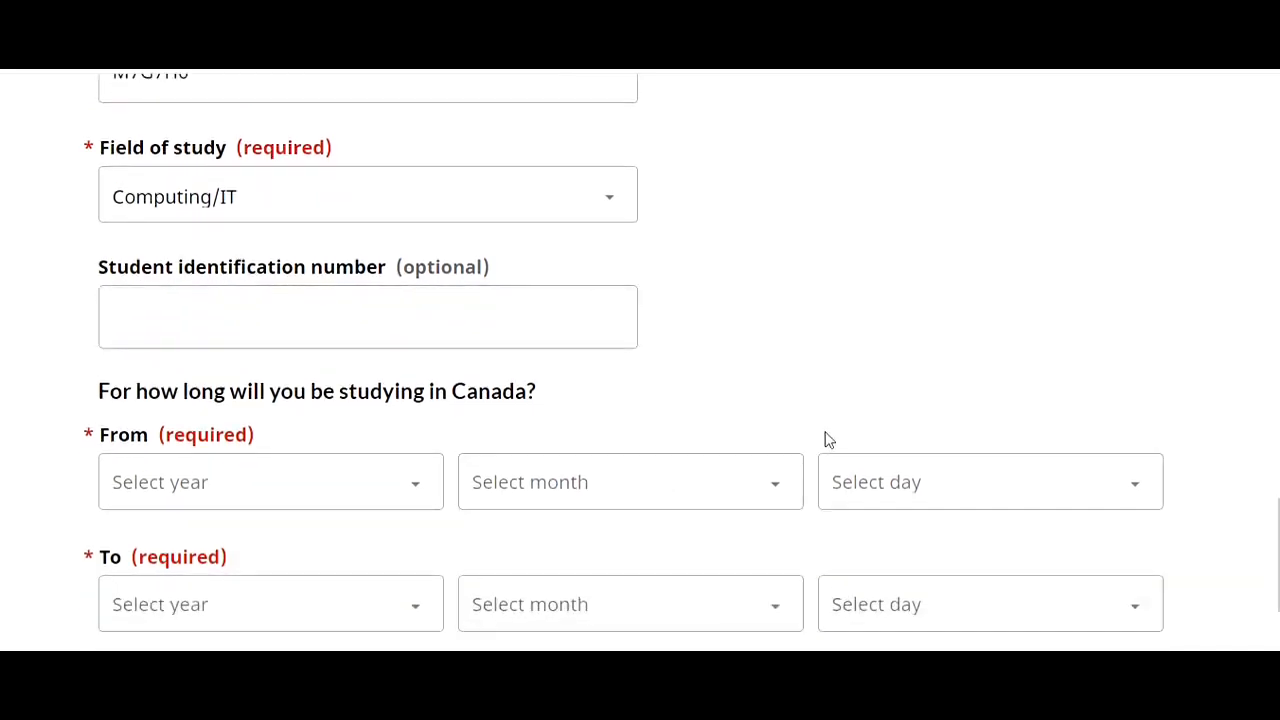
- Set the study start date to 2022, May, 5
click(424, 499)
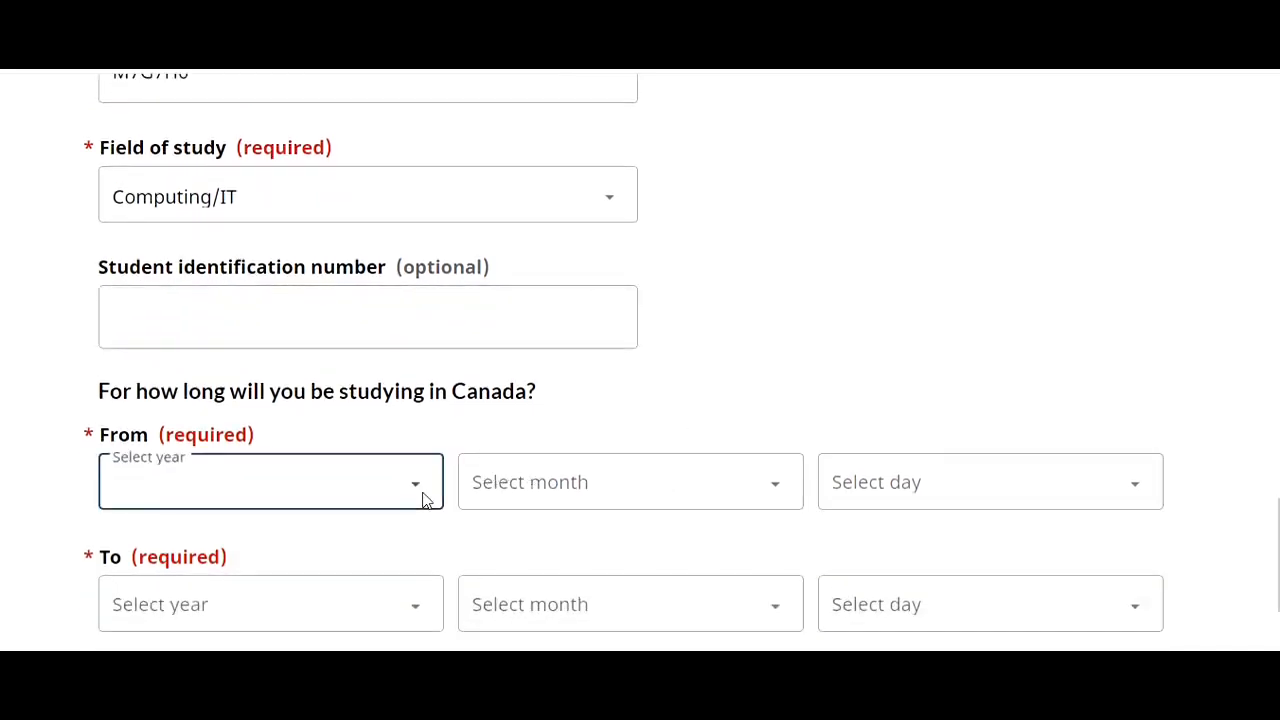
click(405, 500)
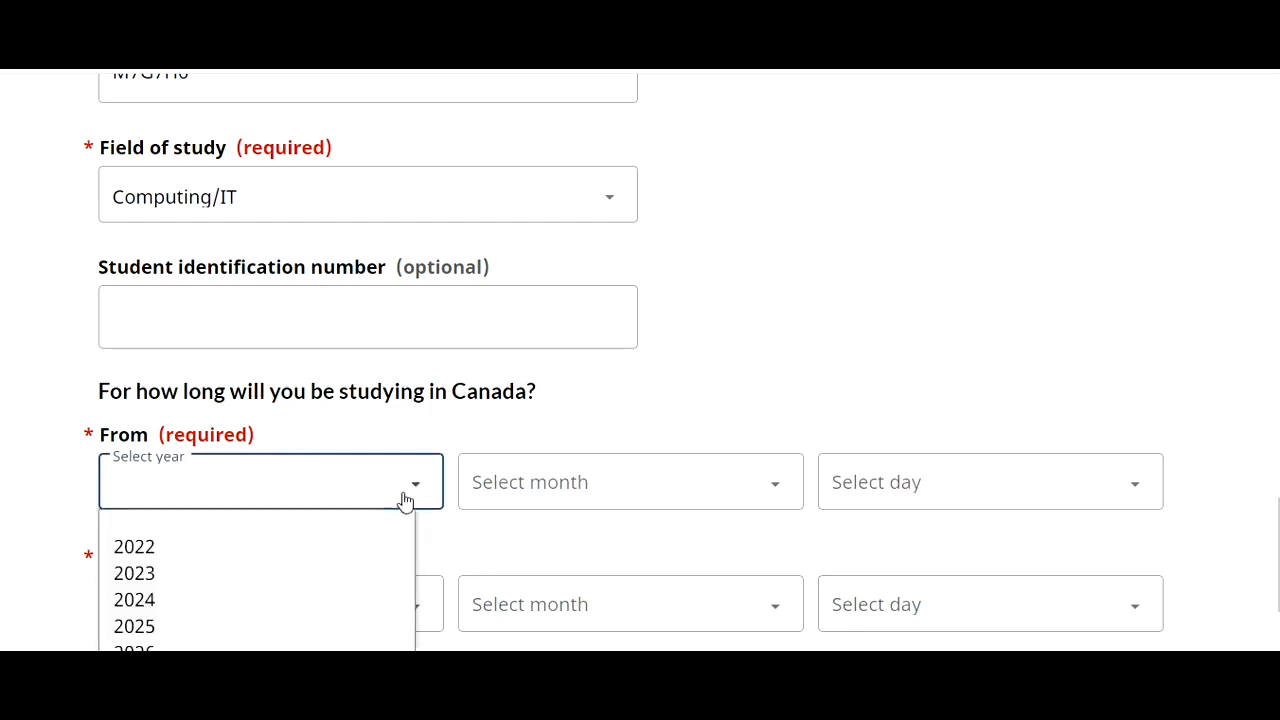
click(265, 543)
click(537, 486)
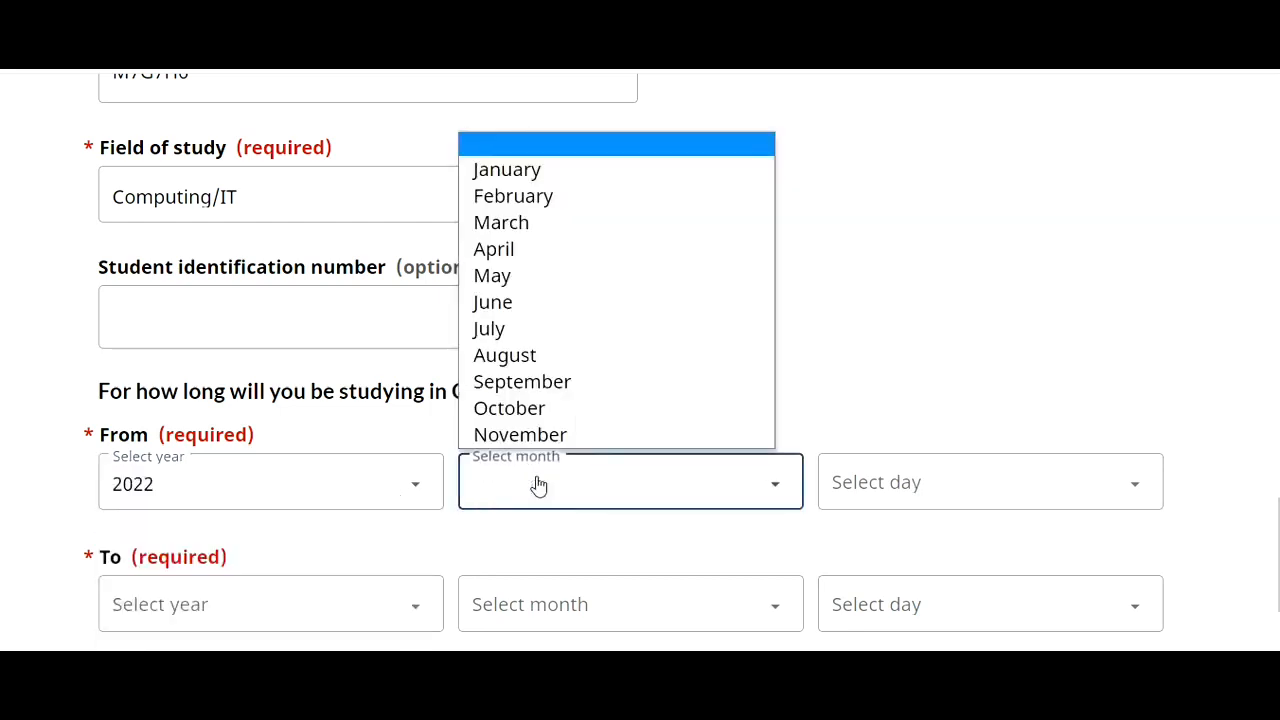
click(495, 277)
click(903, 500)
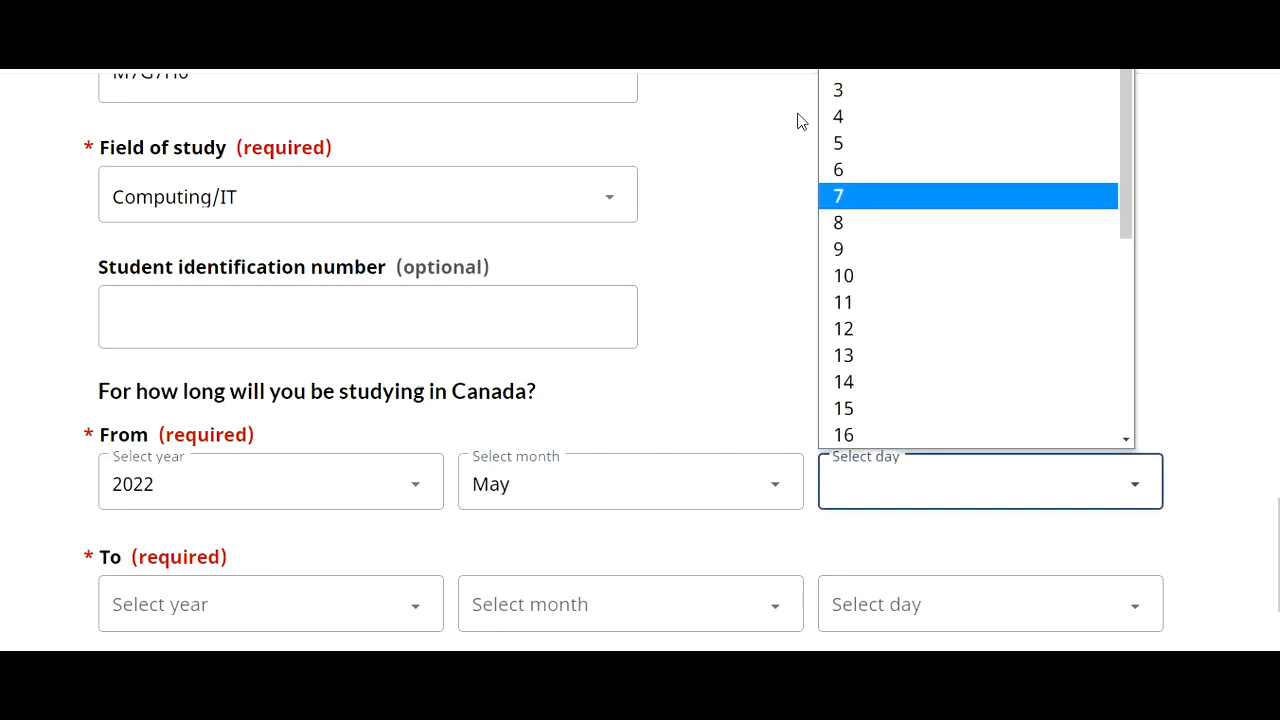
click(849, 143)
- Set the study end date to 2024, April, 30 and save the page
click(300, 613)
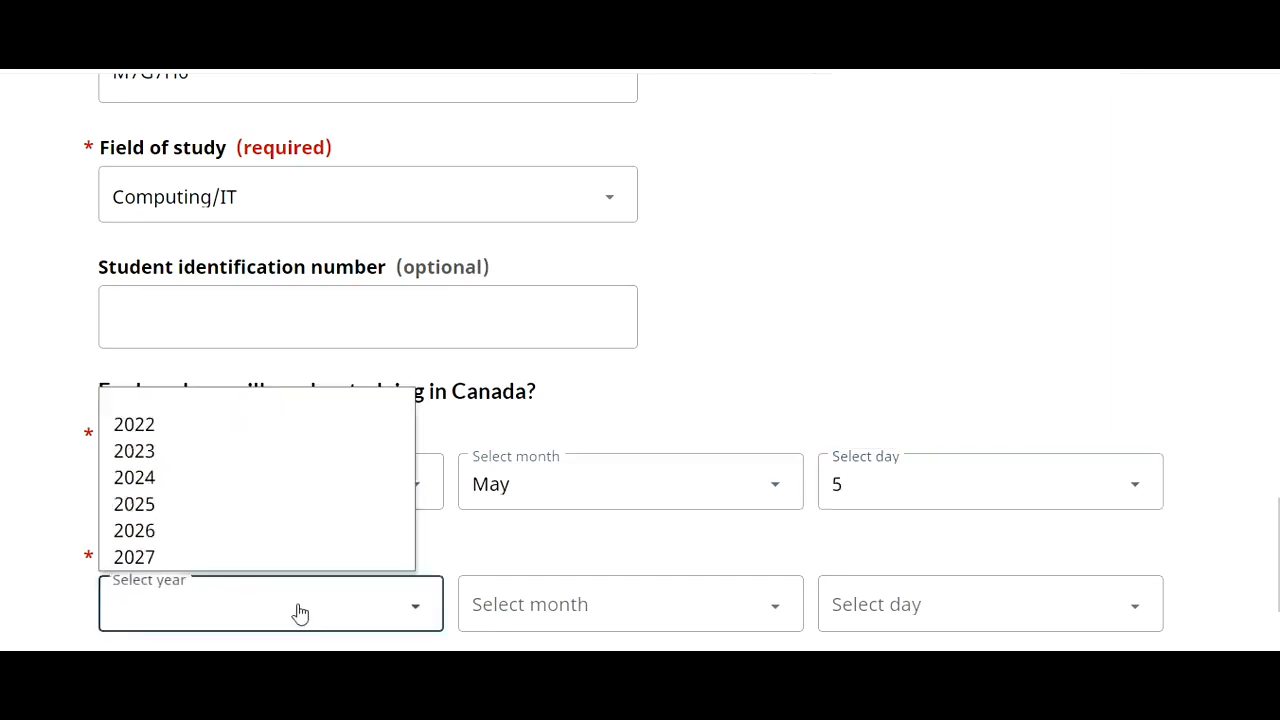
click(200, 480)
click(545, 604)
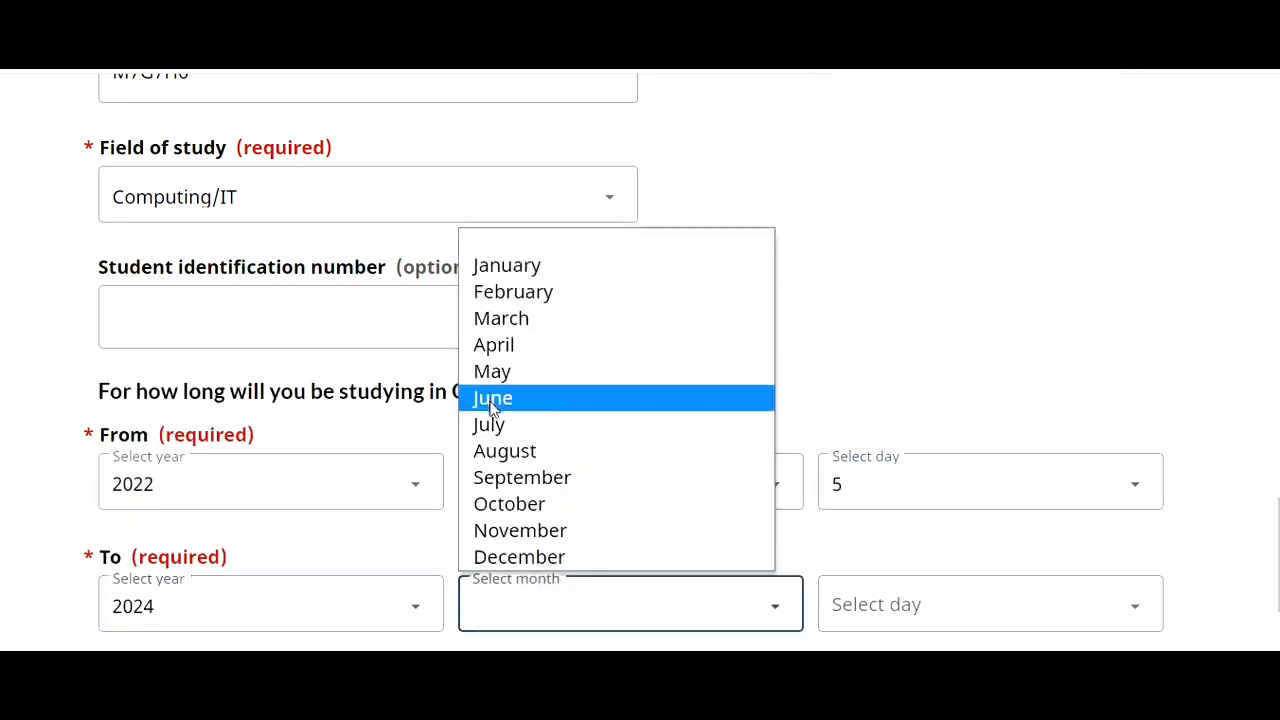
click(494, 344)
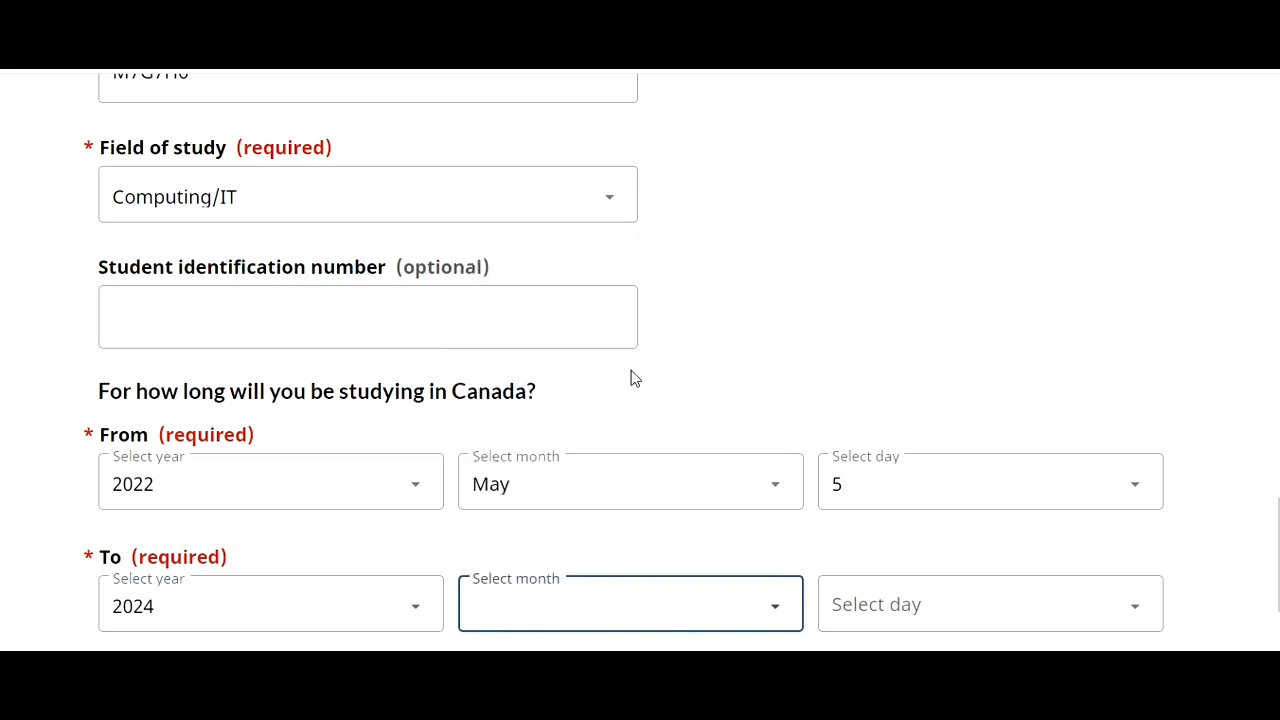
click(911, 622)
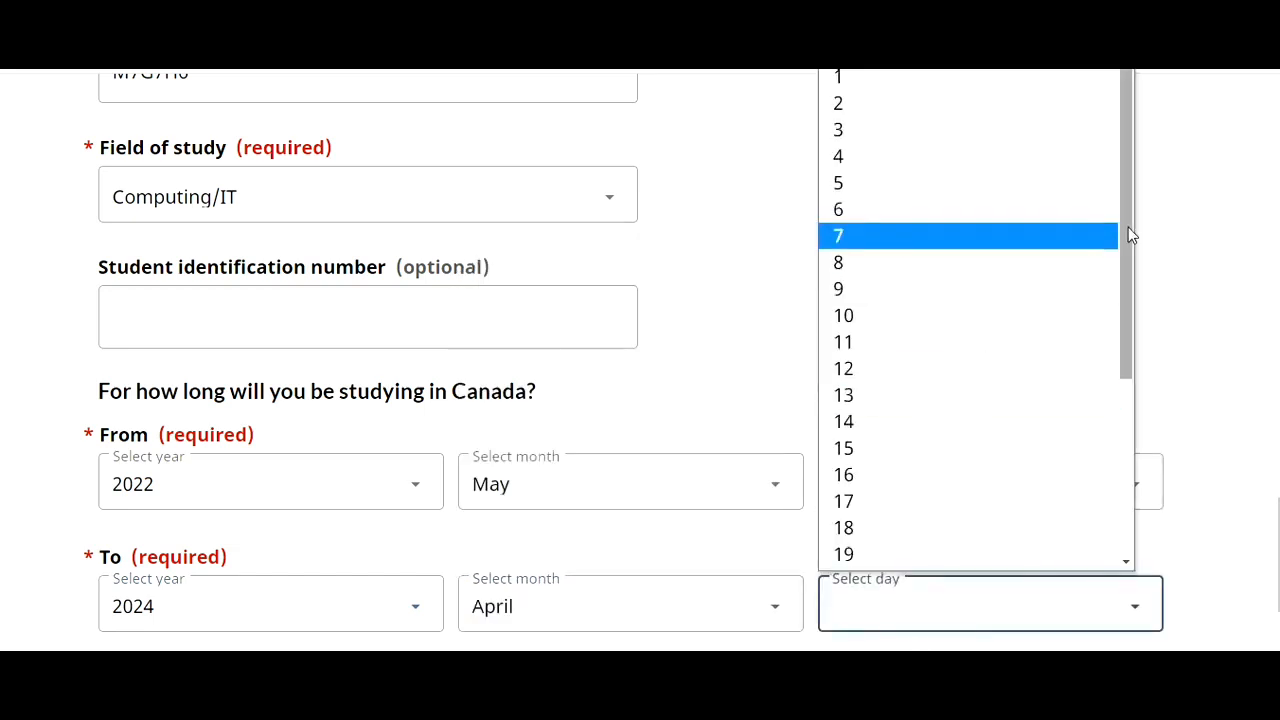
drag(1131, 234, 1183, 451)
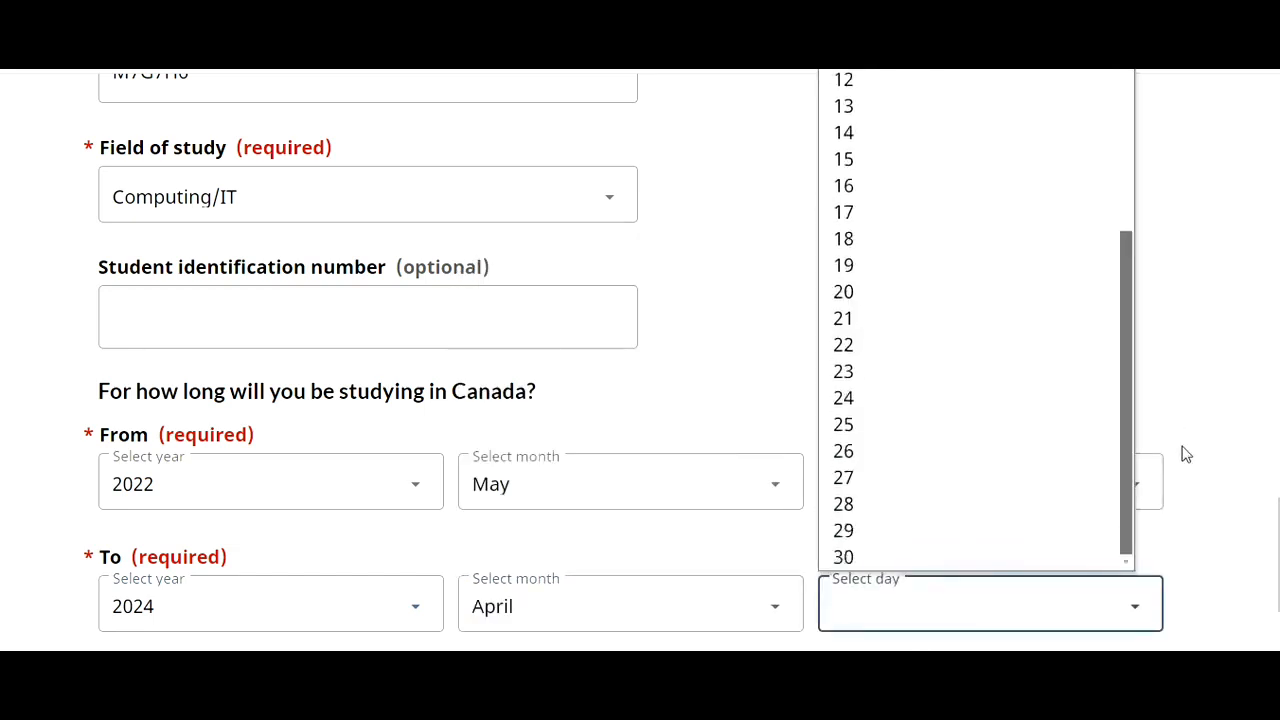
click(888, 557)
scroll(640, 360, down, 3)
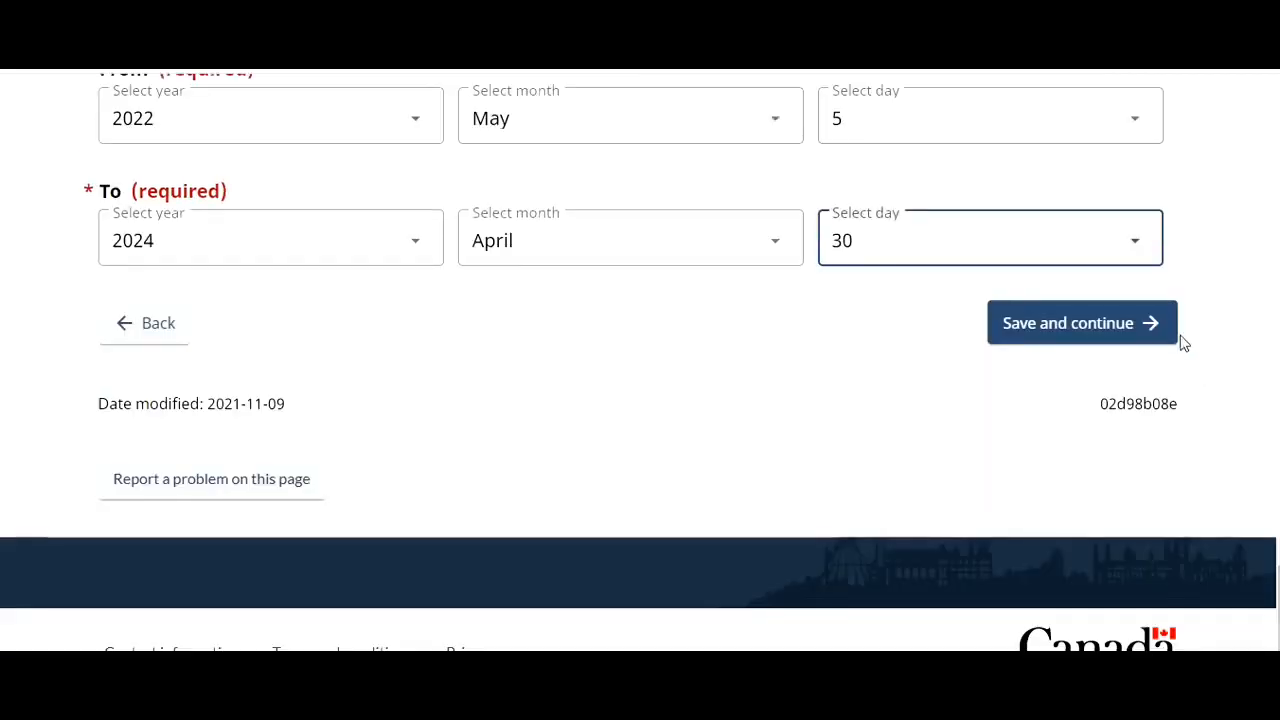
click(1105, 330)
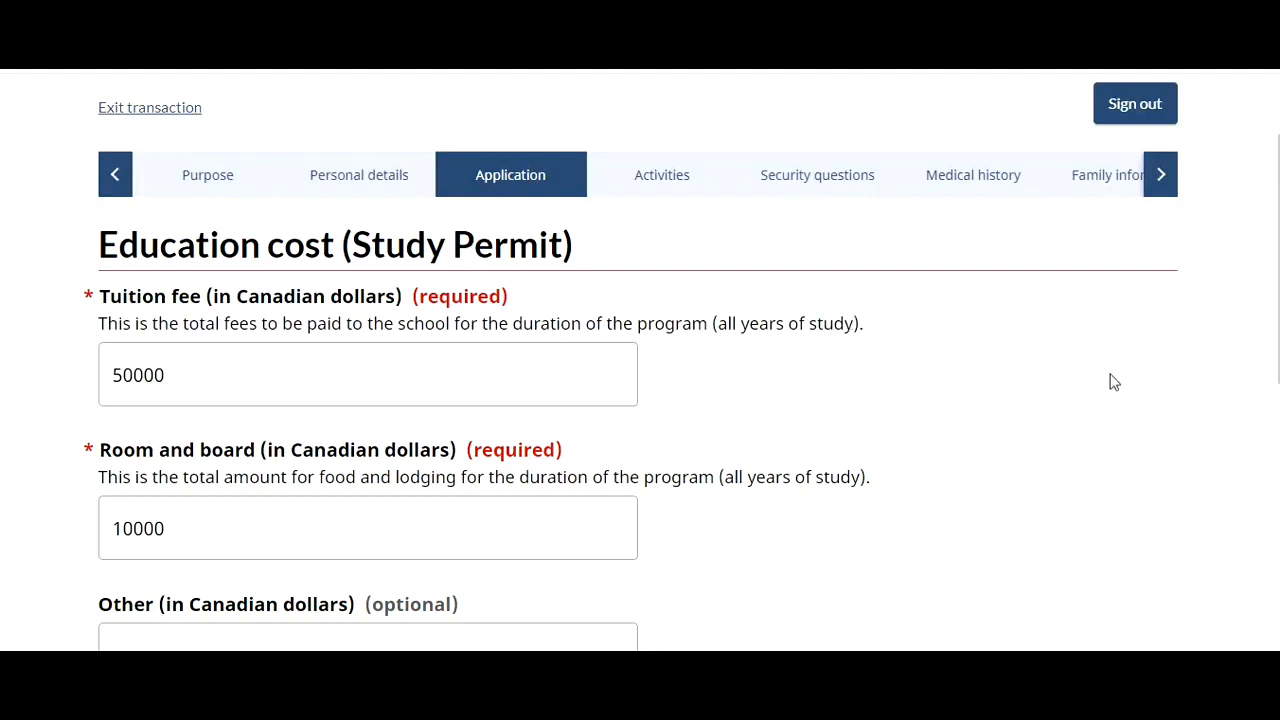
- Set Myself or Parents as payer with 100000 available funds and no financial support, then save
click(168, 528)
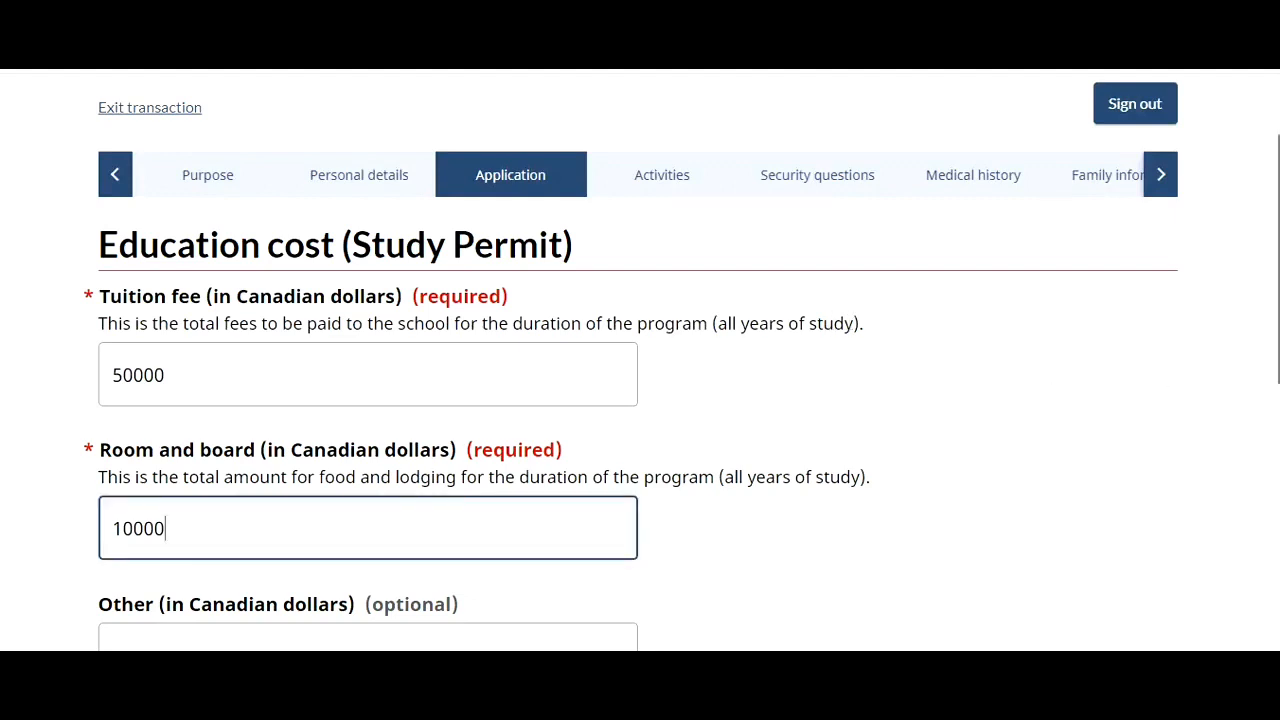
scroll(638, 360, down, 3)
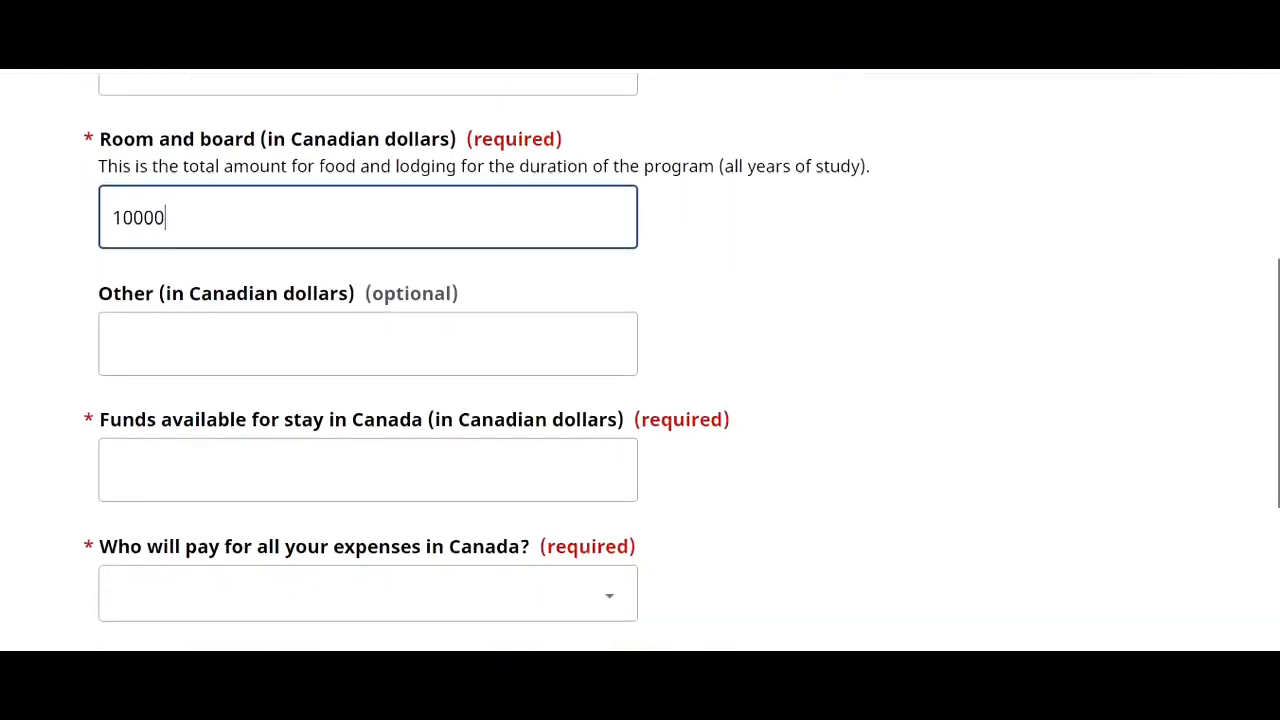
scroll(638, 360, down, 1)
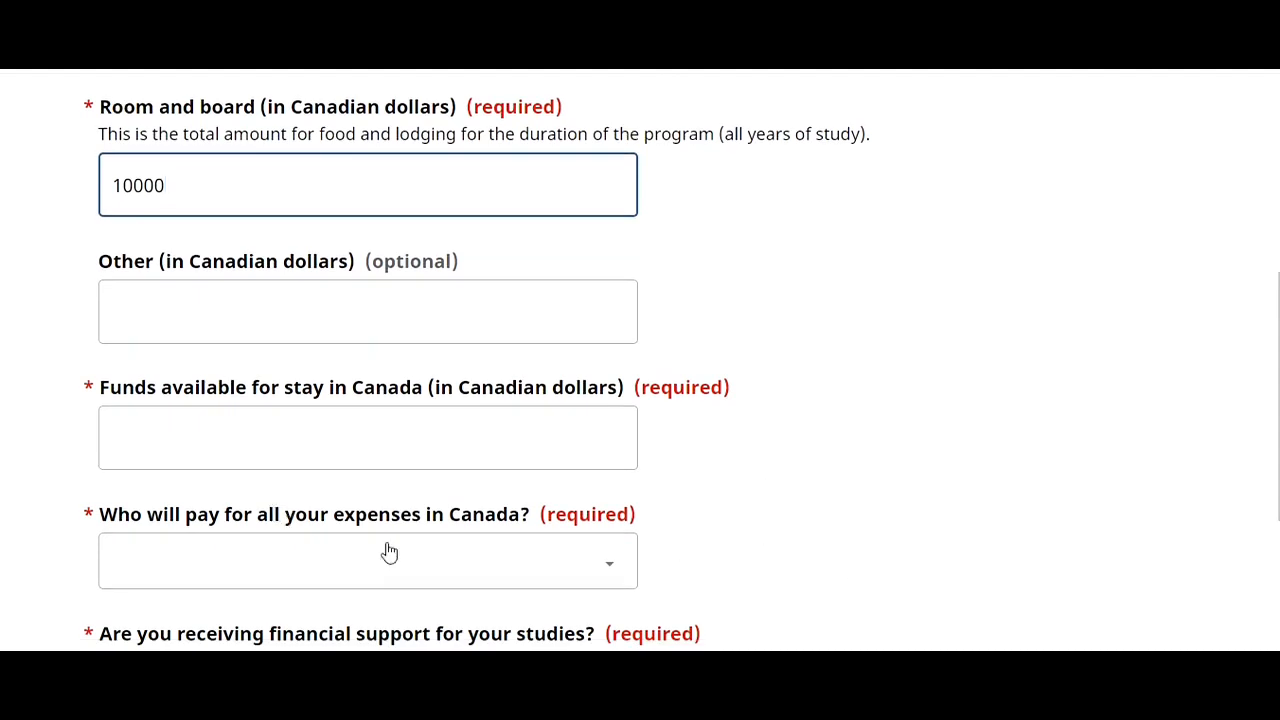
click(466, 571)
click(388, 627)
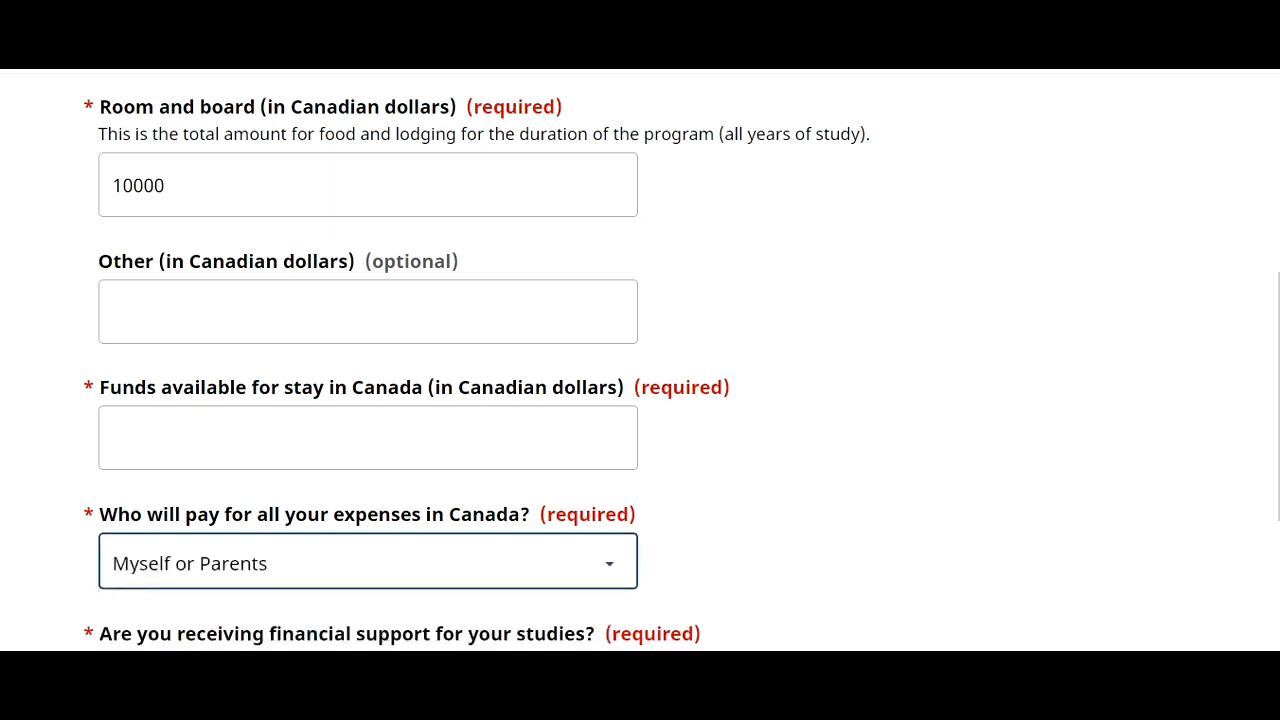
click(680, 482)
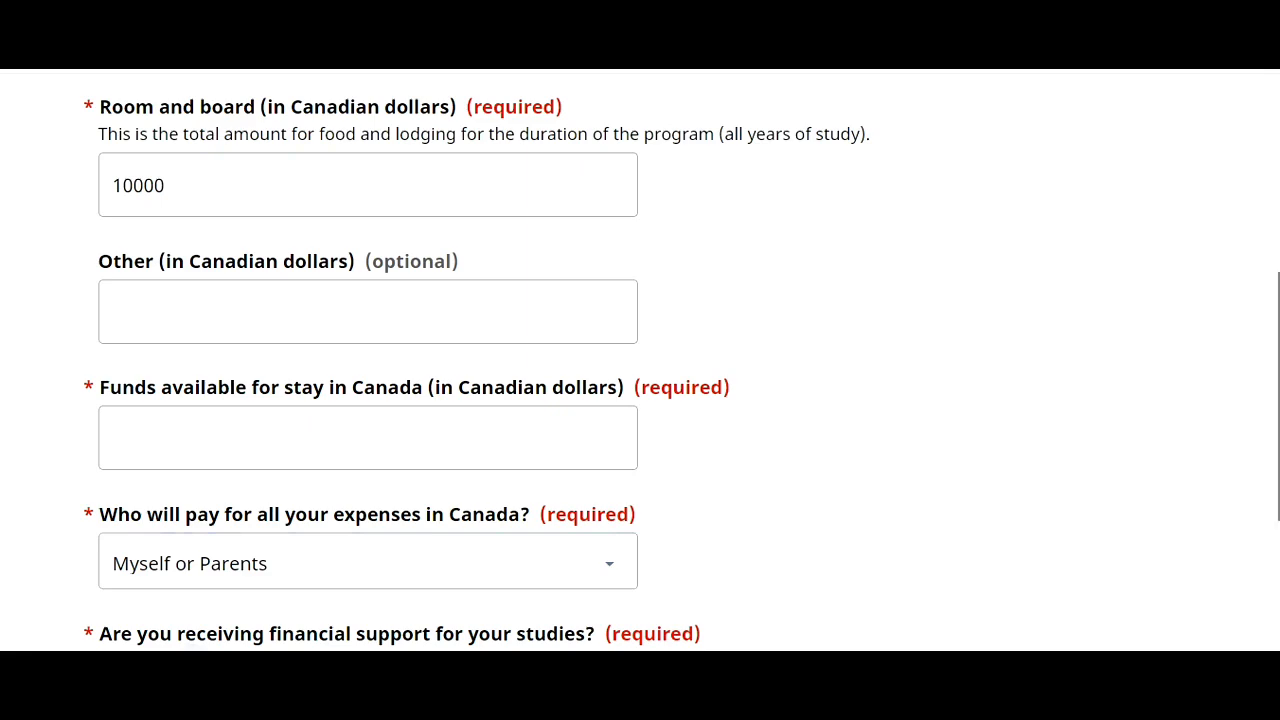
scroll(1266, 386, down, 2)
scroll(1266, 386, up, 4)
scroll(1268, 436, down, 2)
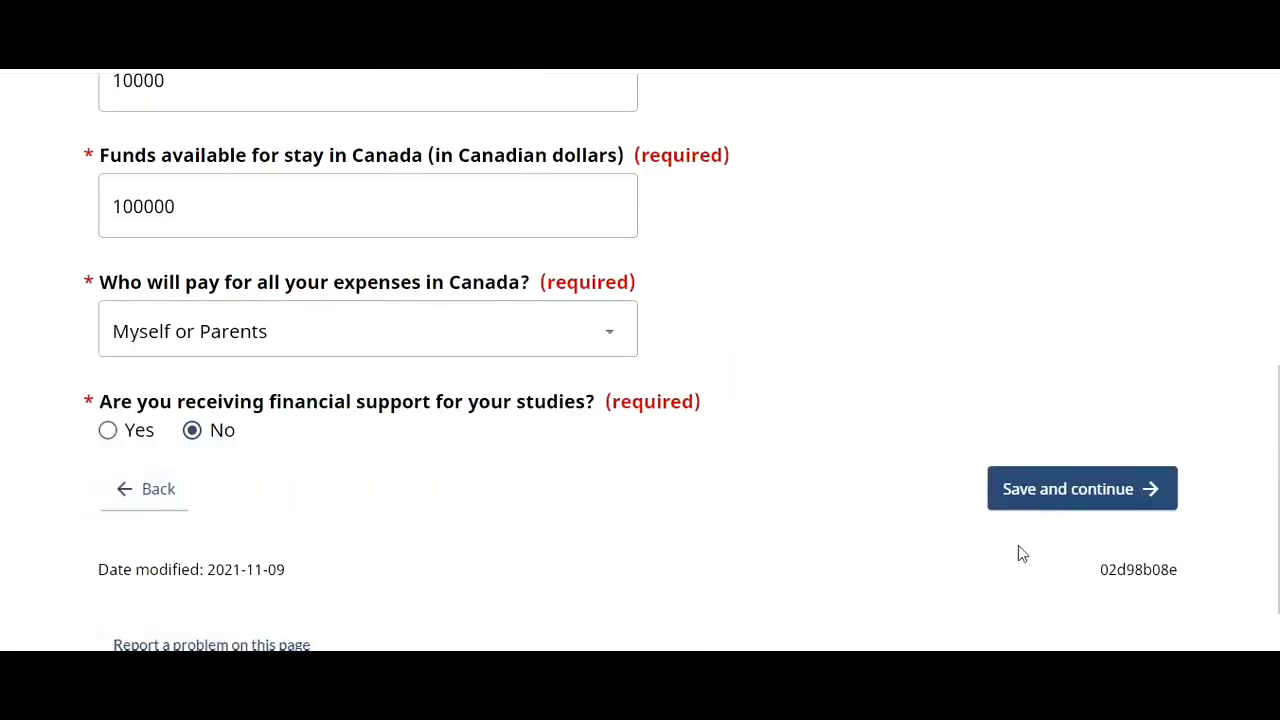
click(1023, 489)
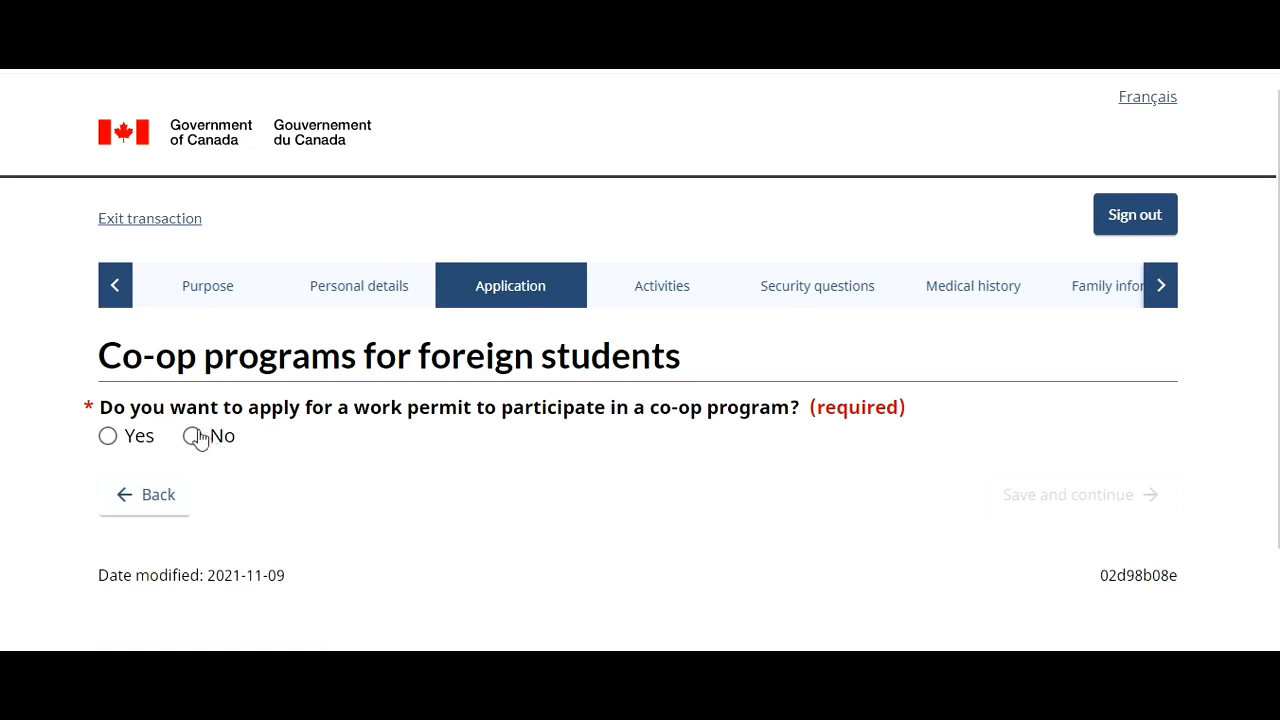
- Decline the co-op work permit, then answer GIC Yes, tuition paid Yes, recent medical exam No
click(192, 436)
click(1040, 508)
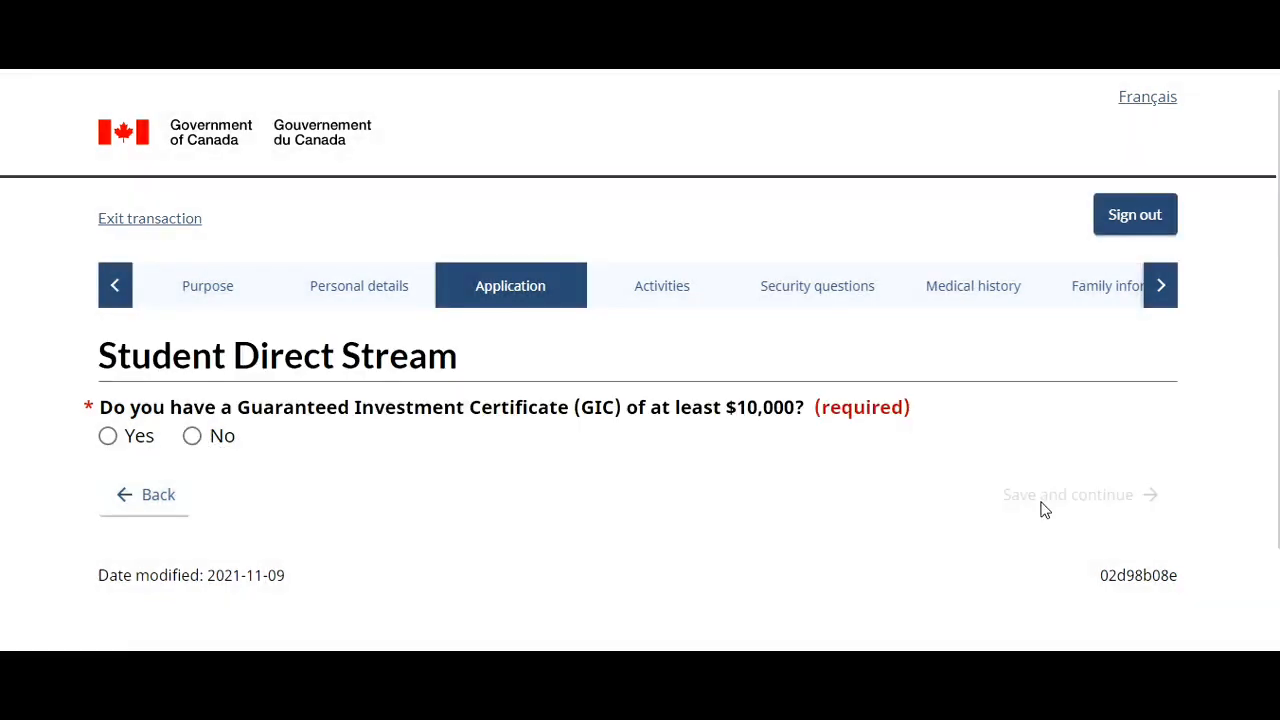
click(108, 436)
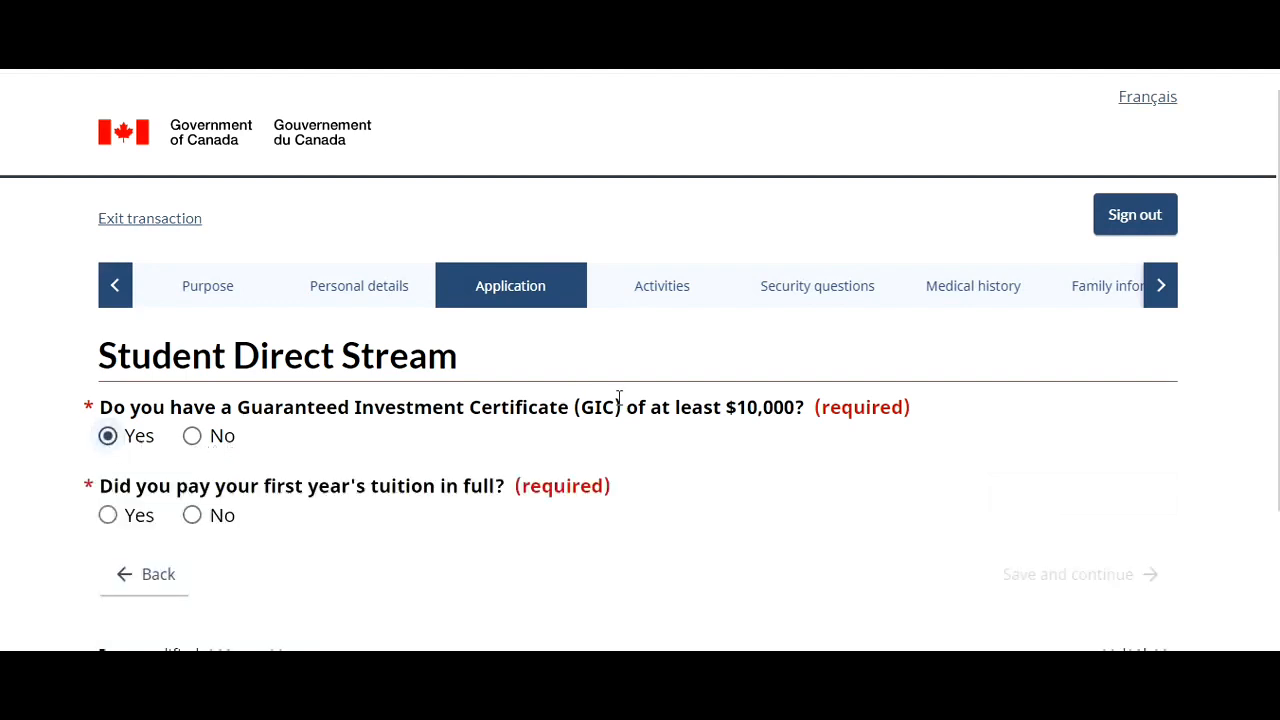
click(108, 516)
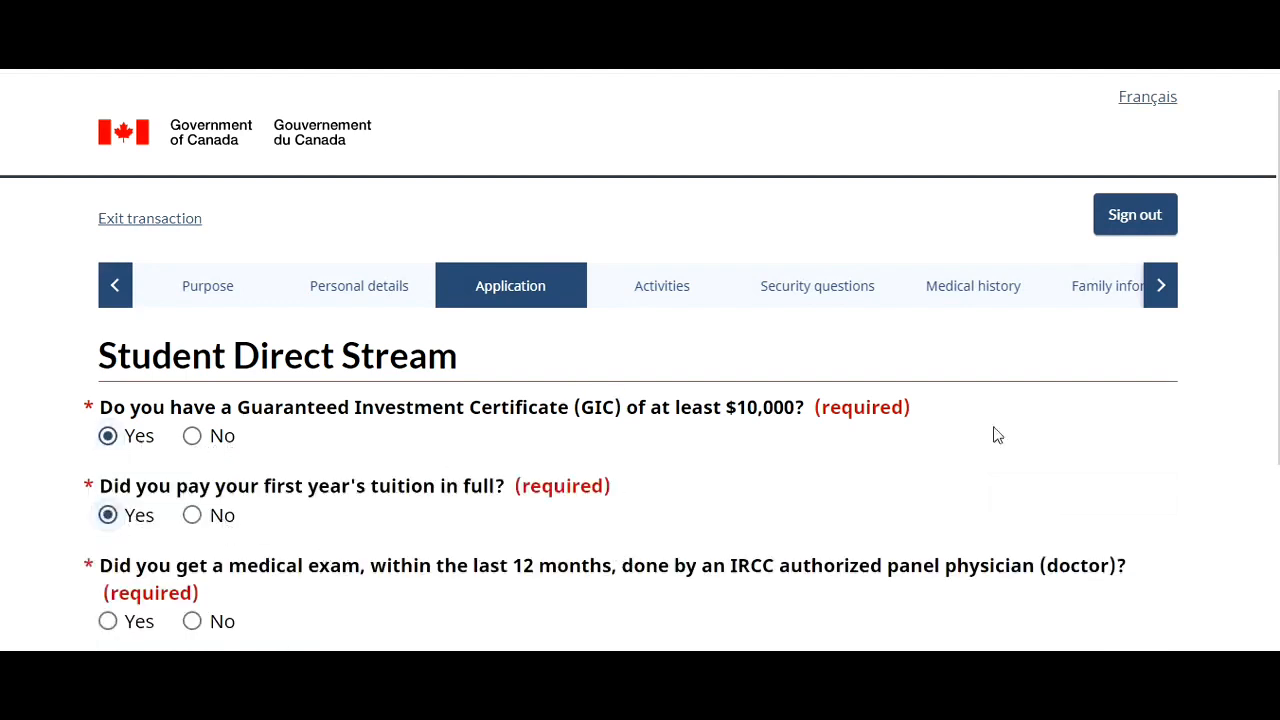
scroll(996, 436, down, 2)
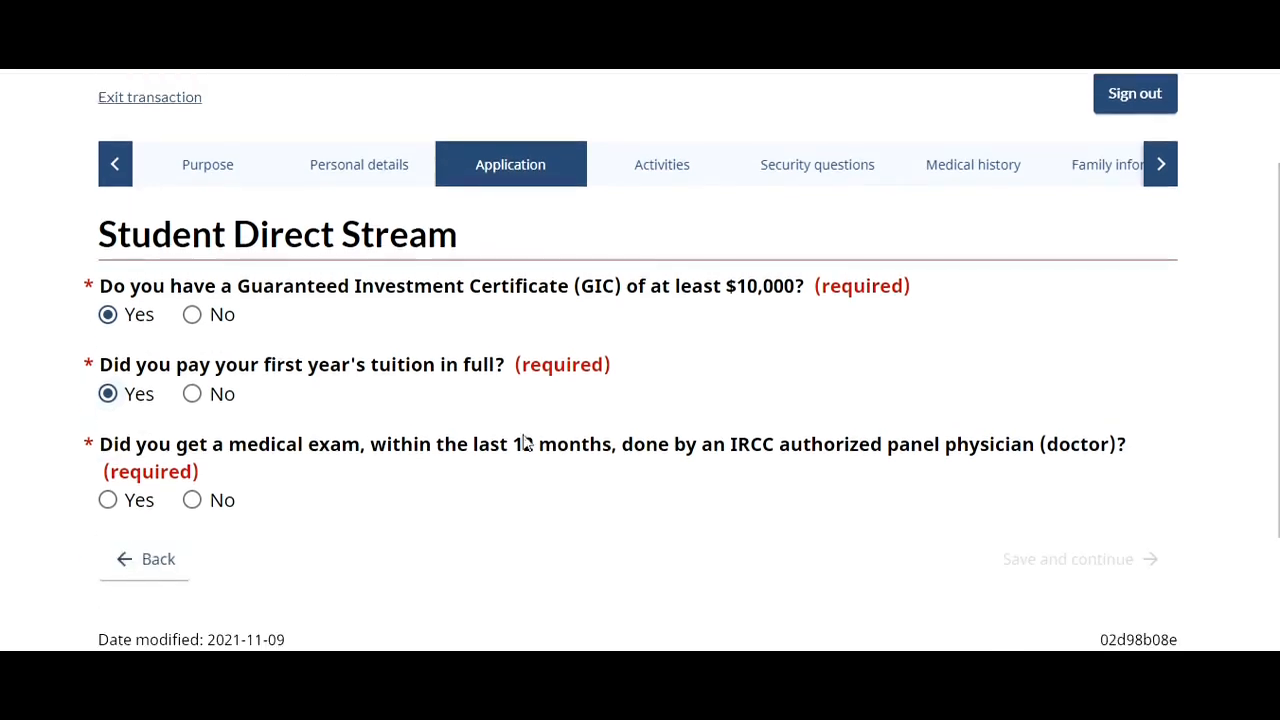
click(191, 502)
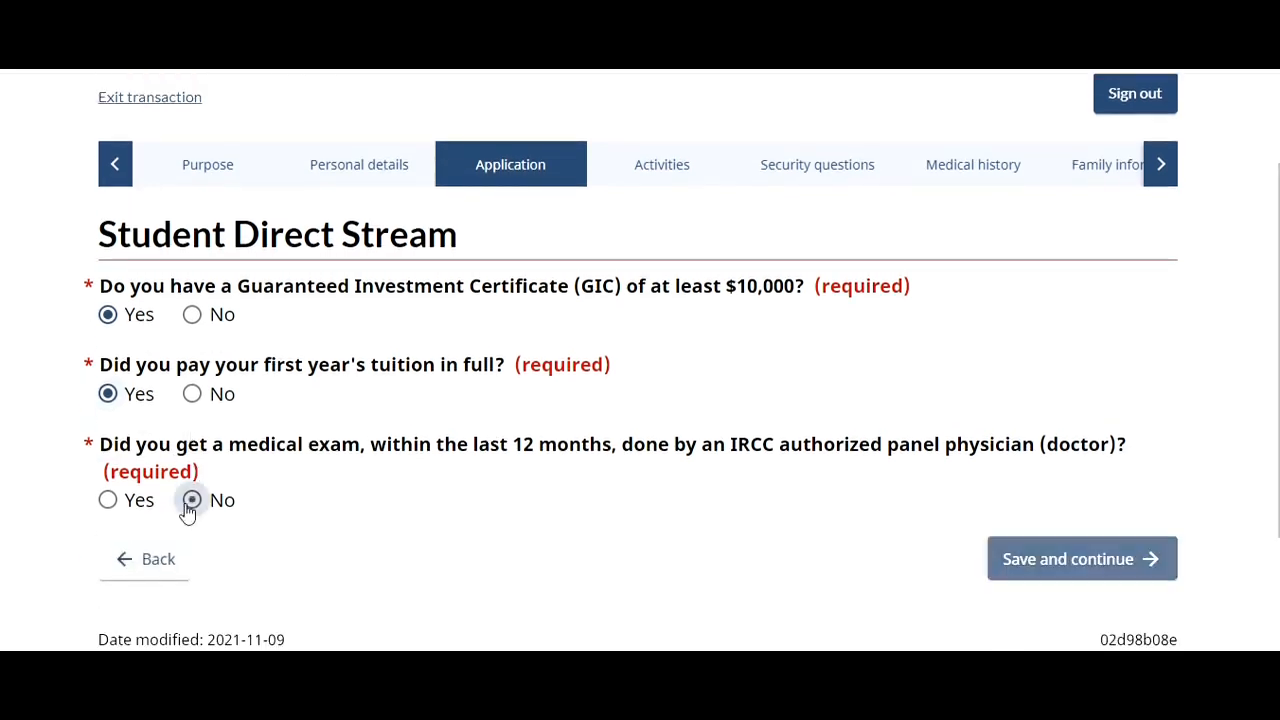
click(1058, 562)
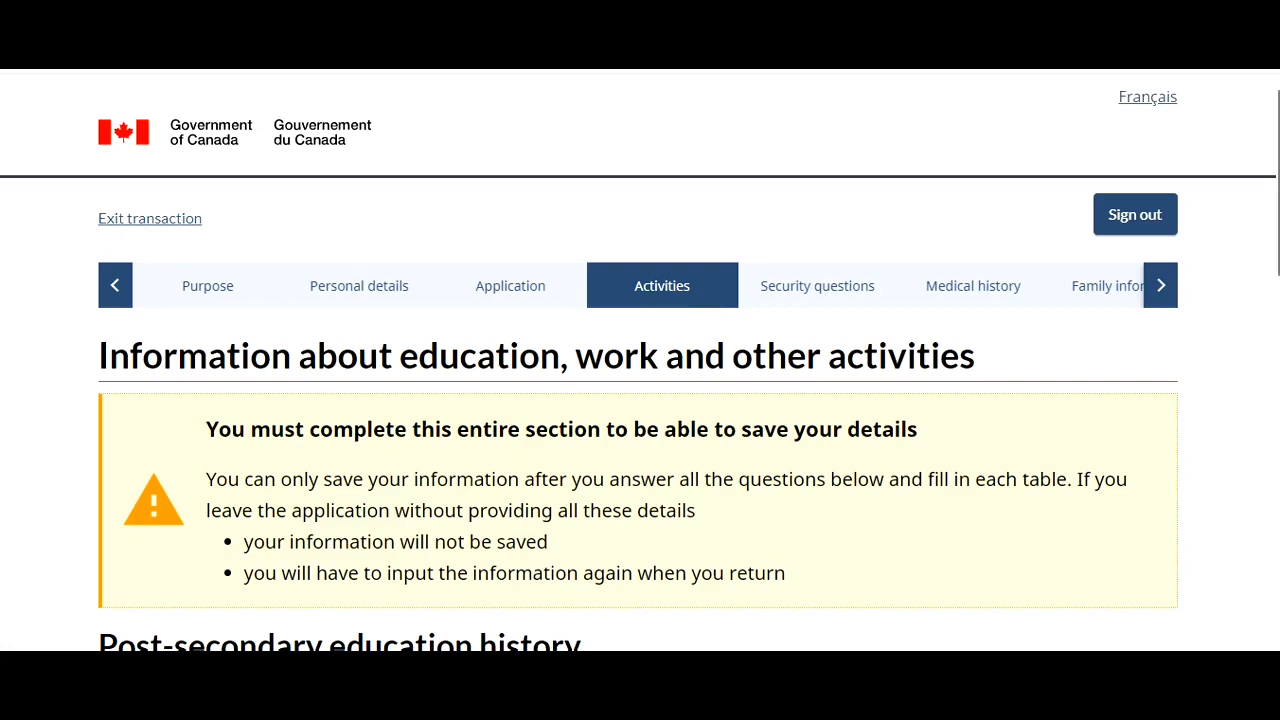
- Answer Yes to post-secondary study and add Delhi IT College, May 2016–May 2020, India
scroll(640, 400, down, 2)
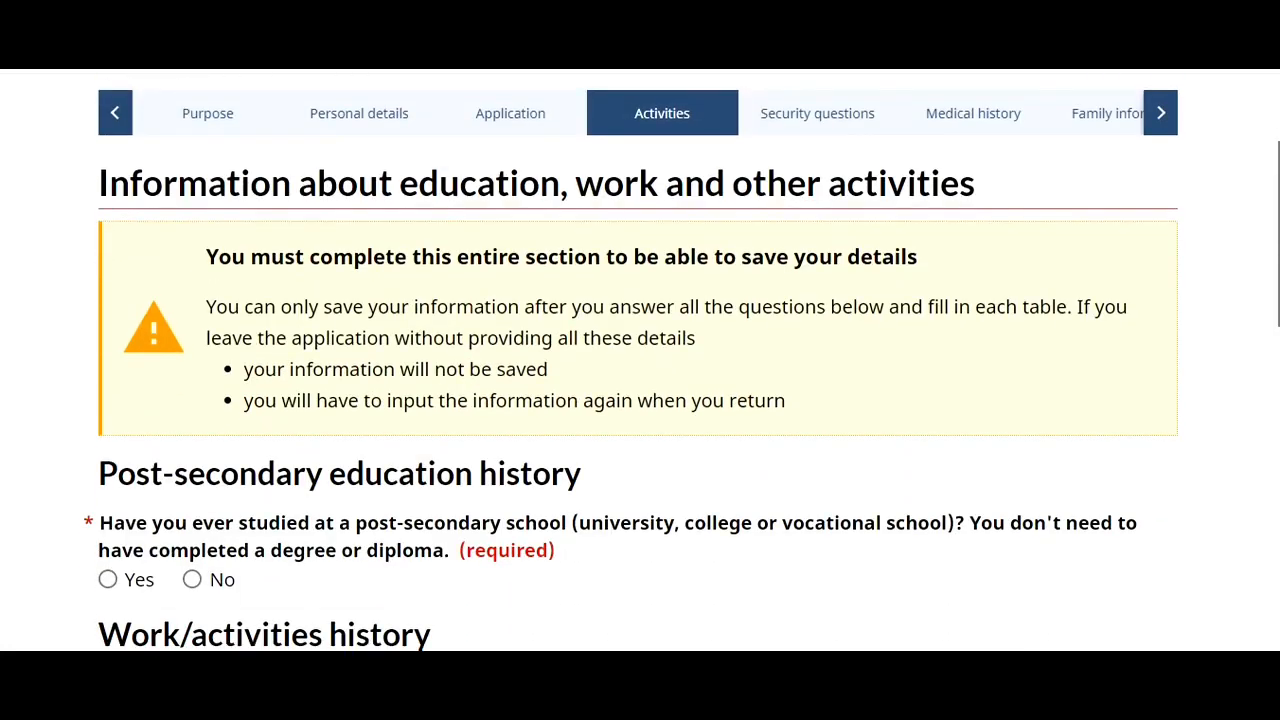
scroll(631, 362, down, 1)
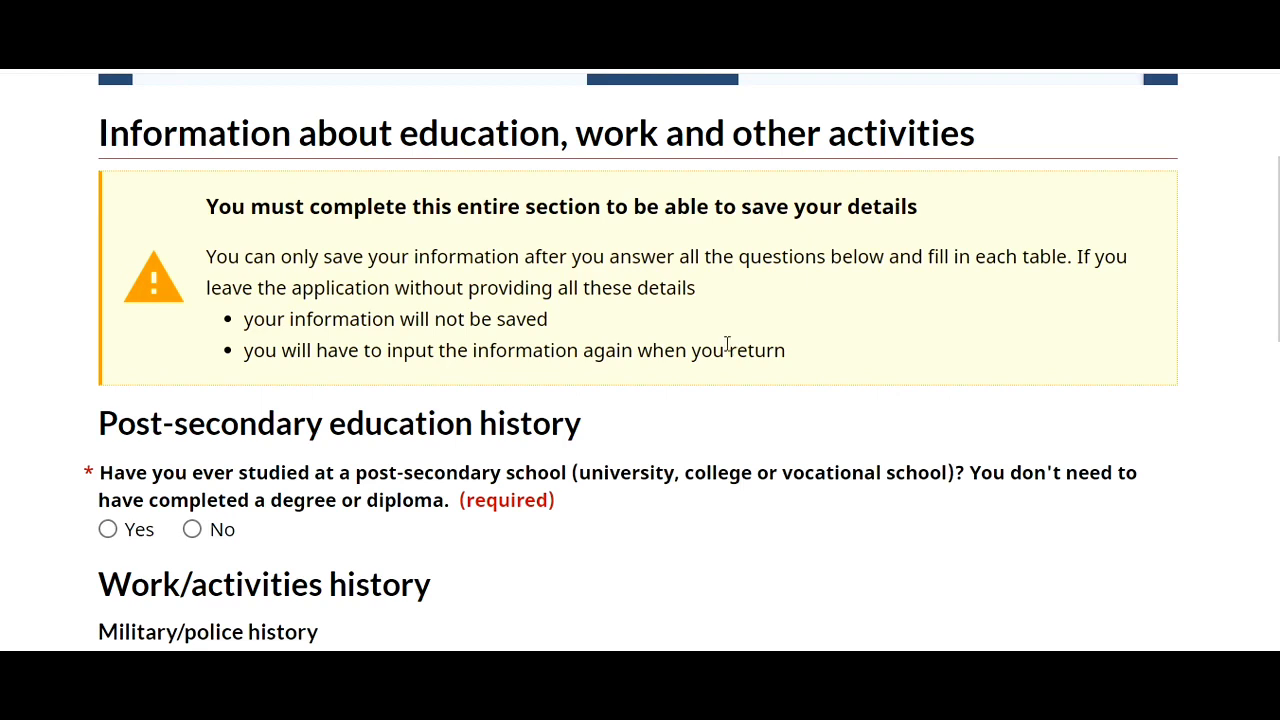
click(107, 529)
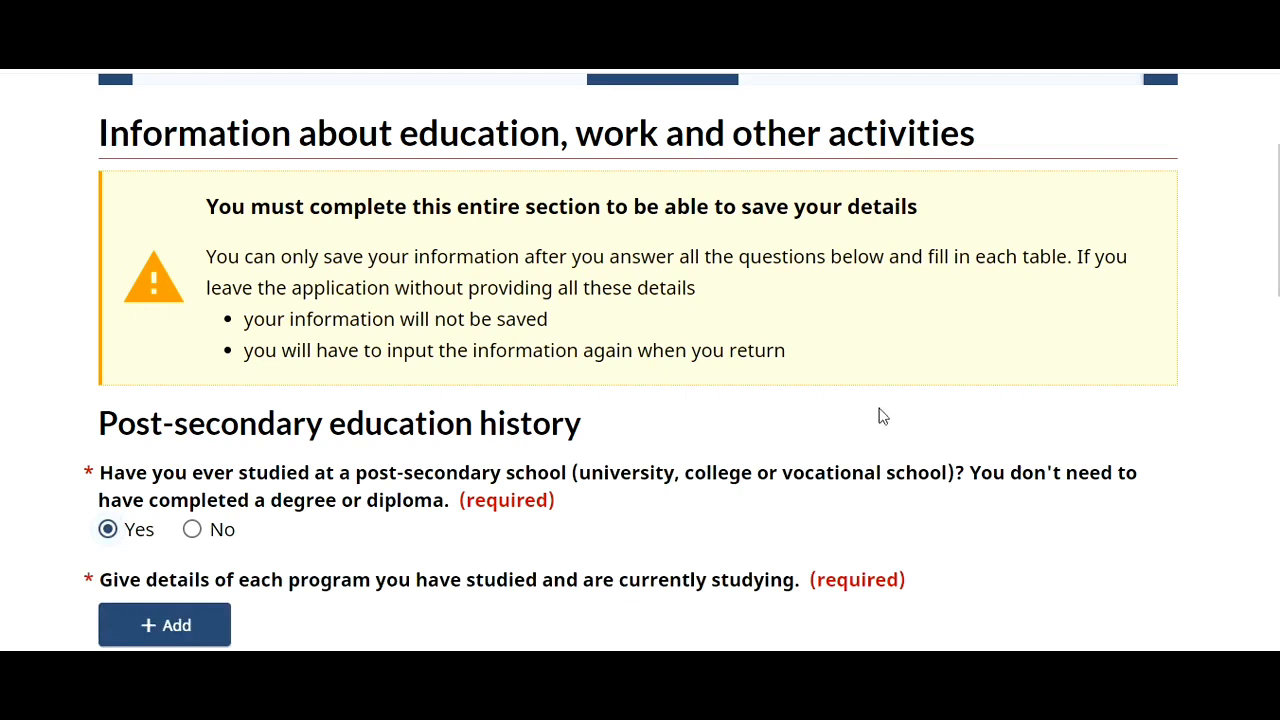
click(146, 634)
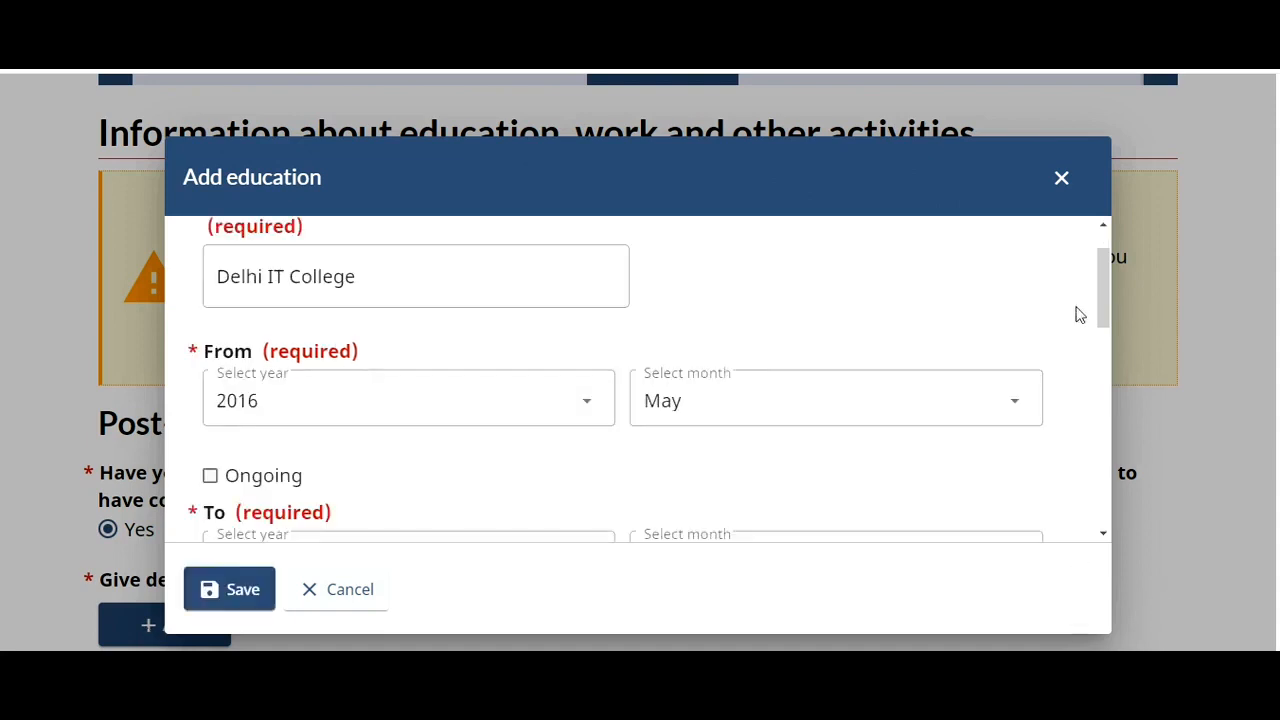
drag(1104, 301, 1140, 546)
click(218, 590)
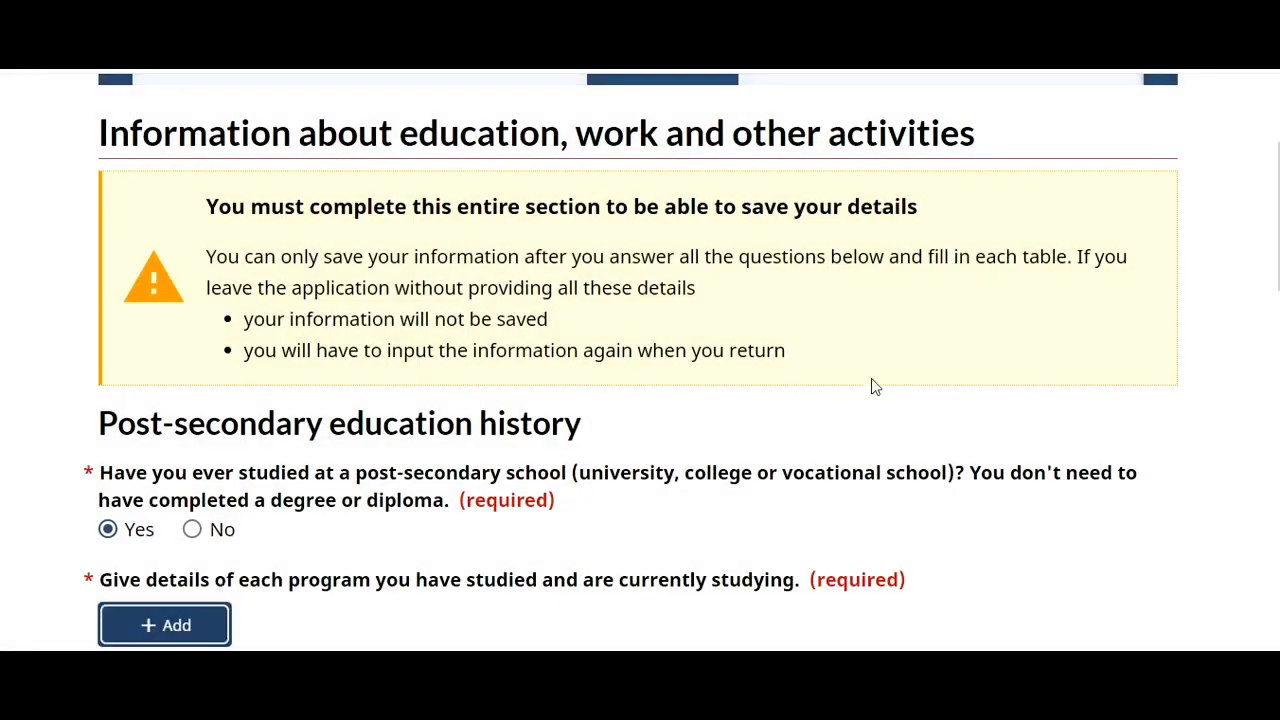
- Answer No to having served in the military or police
scroll(640, 360, down, 5)
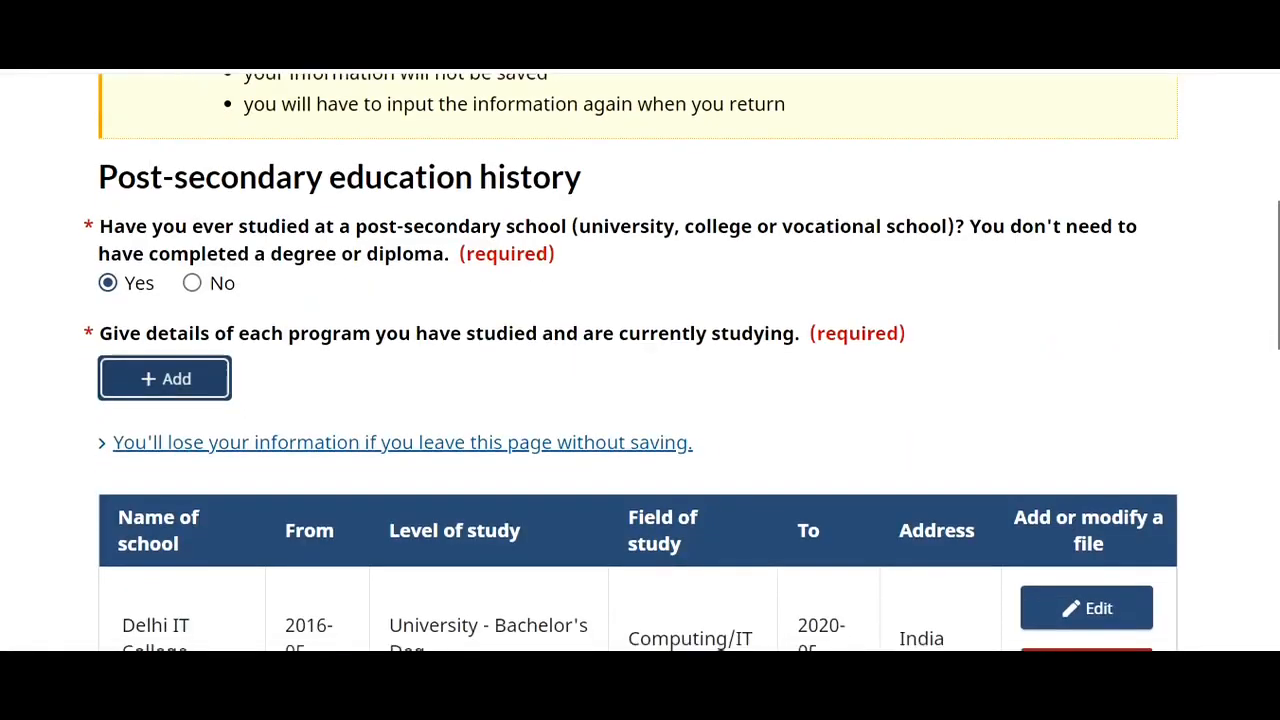
scroll(640, 360, down, 2)
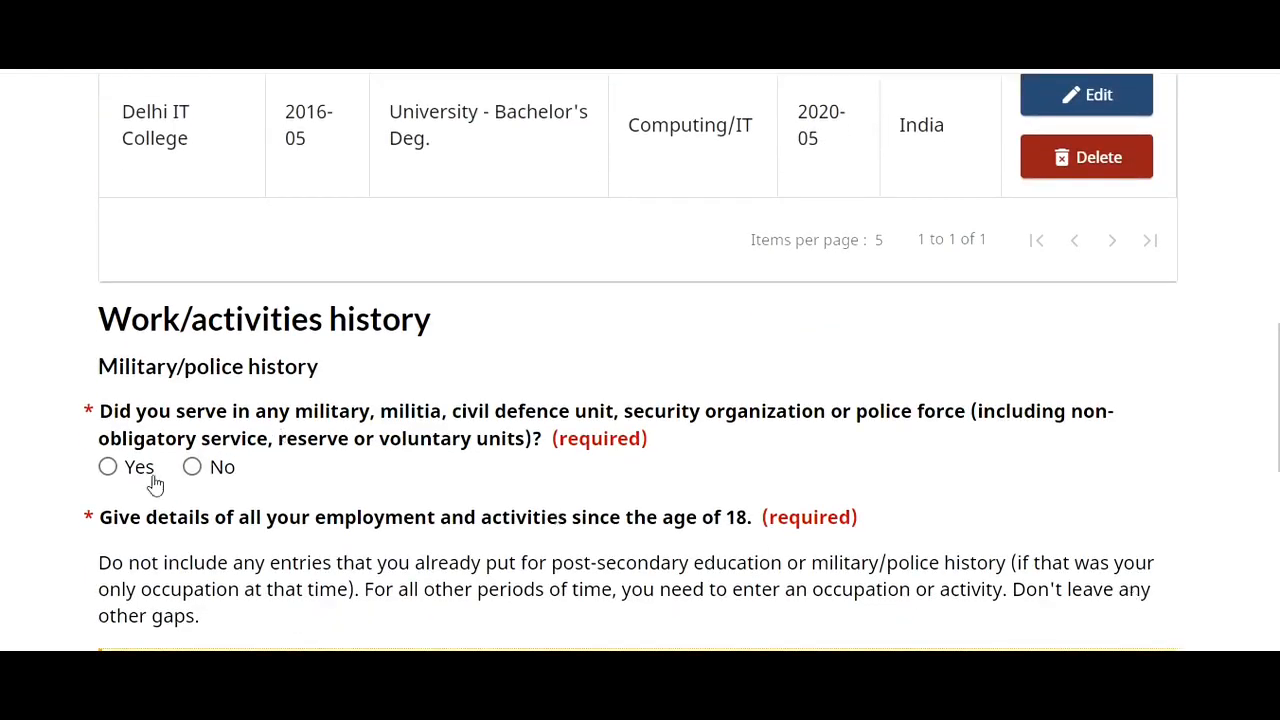
click(192, 467)
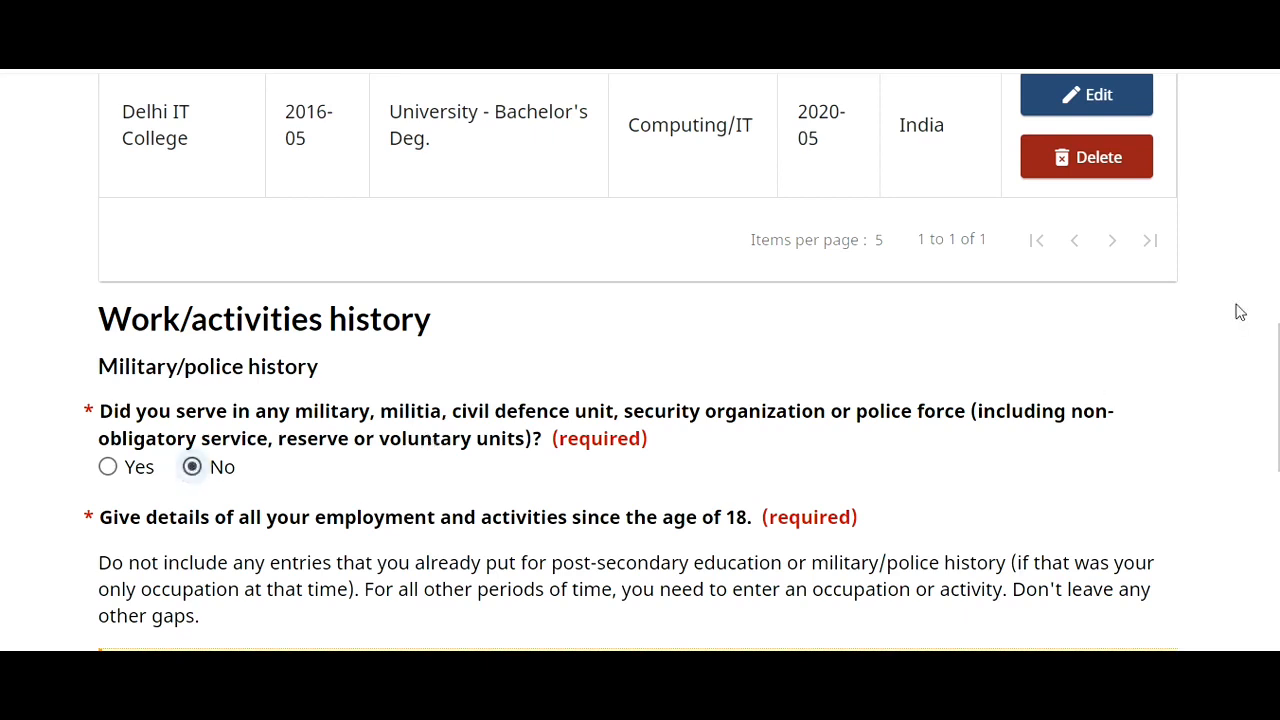
scroll(640, 360, down, 2)
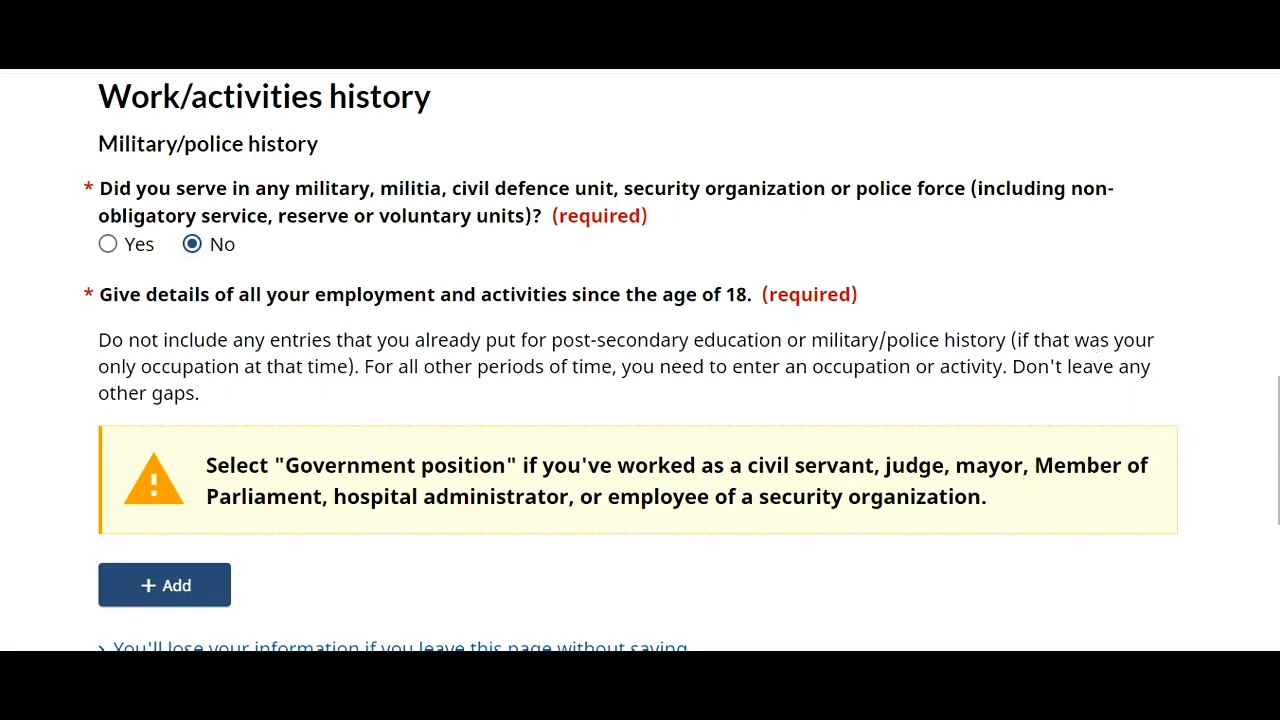
scroll(1237, 346, up, 6)
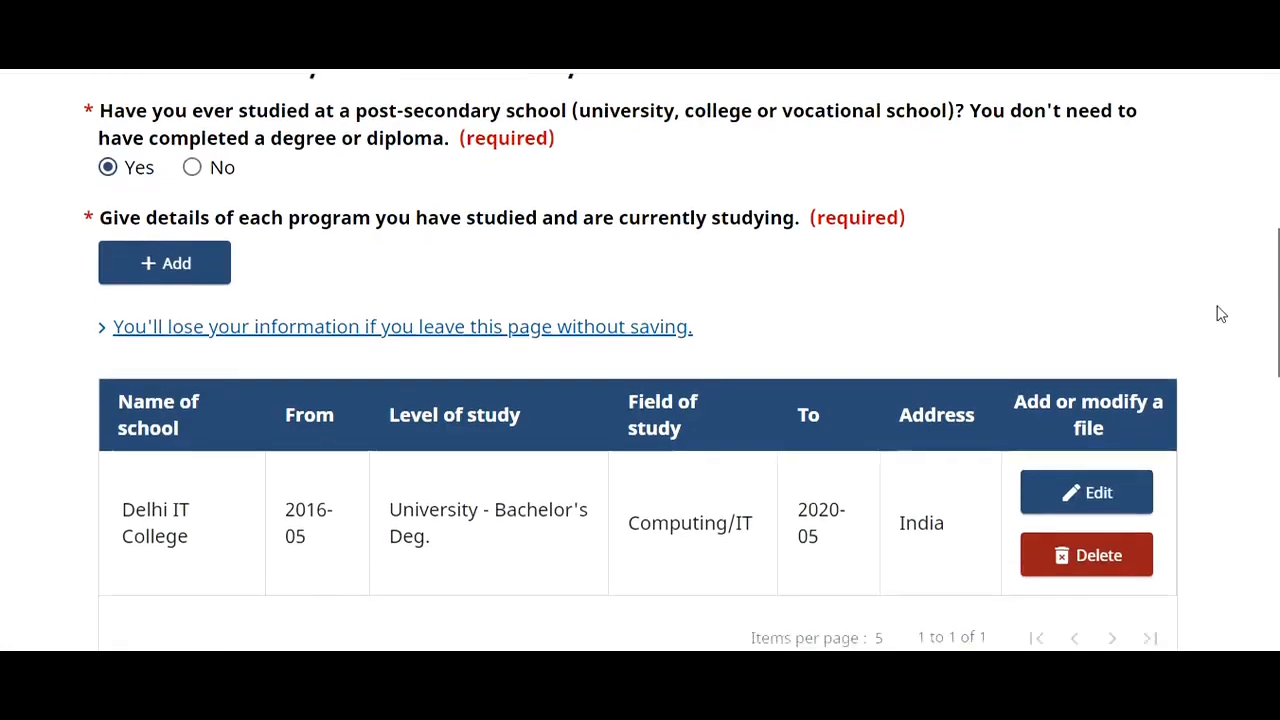
scroll(1221, 314, down, 1)
- Change the Delhi IT College start month from May to April 2016 and save it
click(1094, 364)
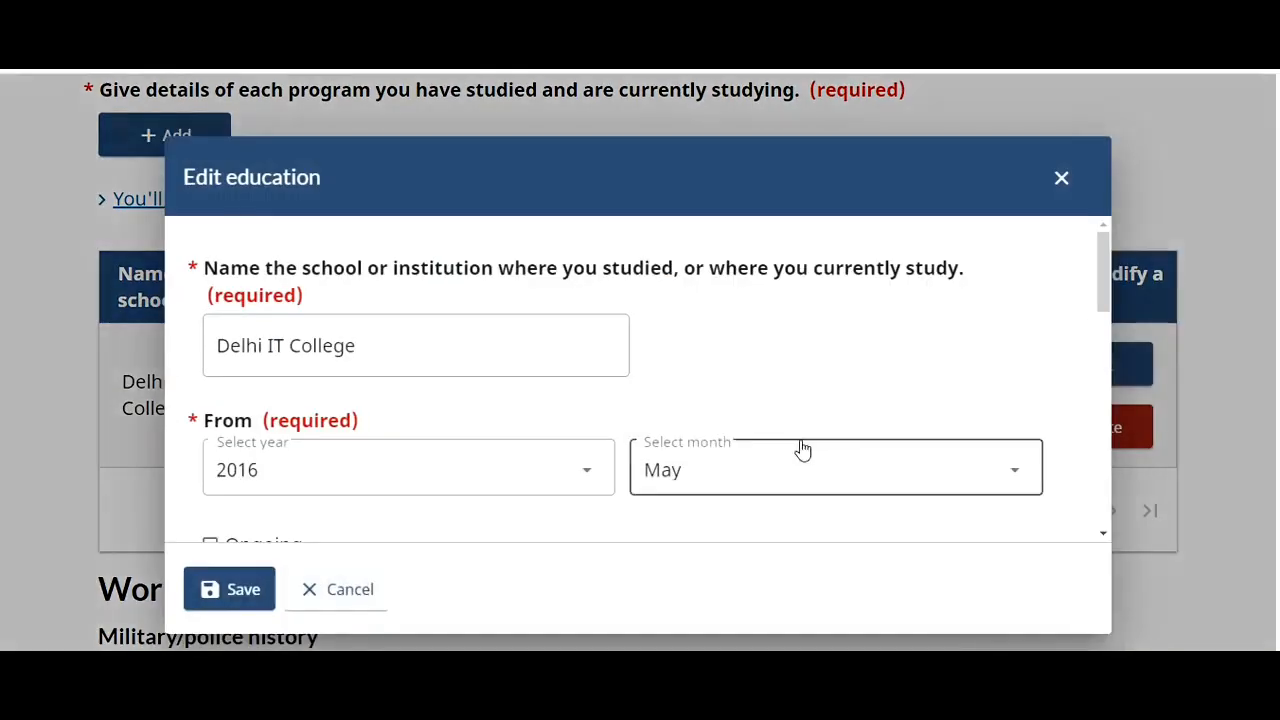
click(802, 450)
click(685, 213)
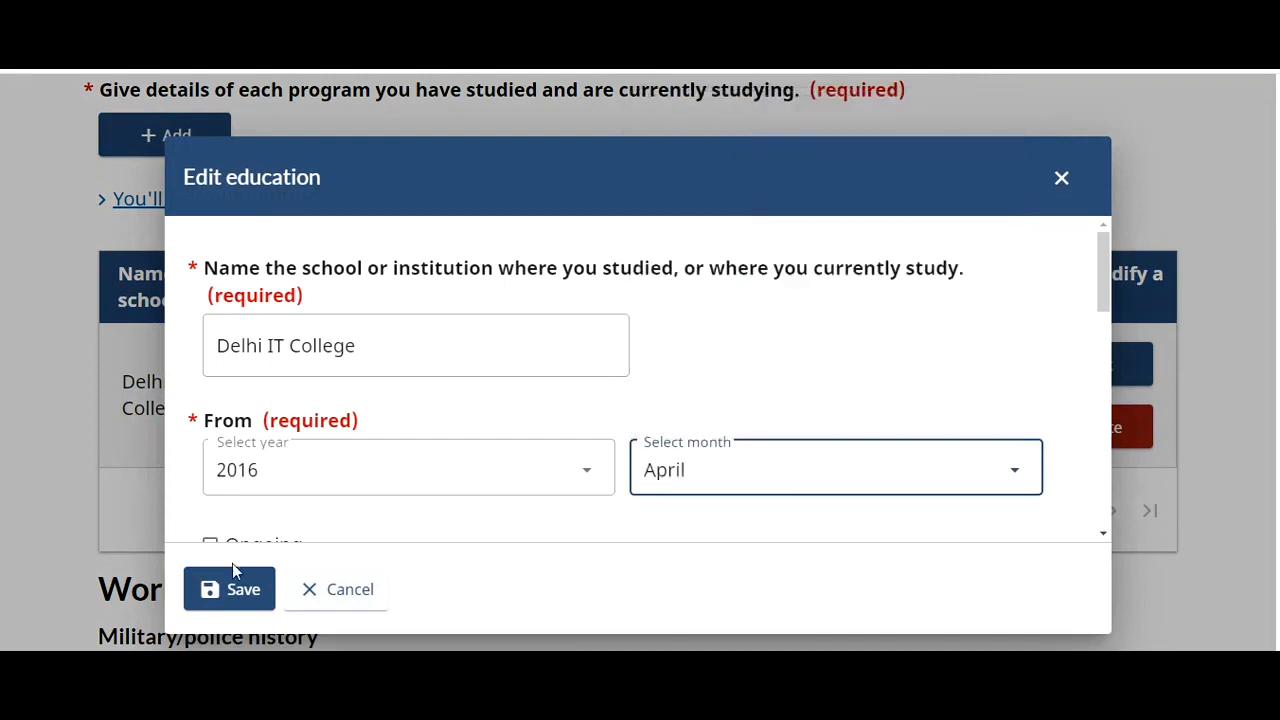
click(232, 592)
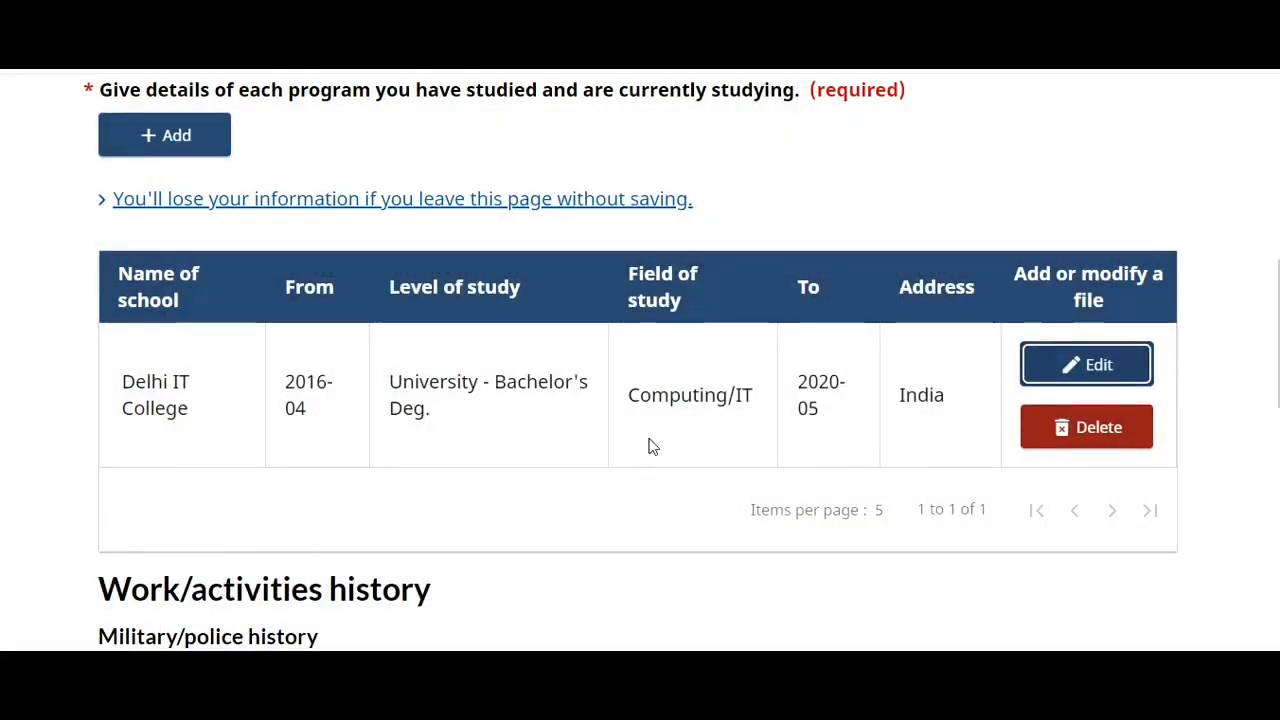
scroll(640, 400, down, 5)
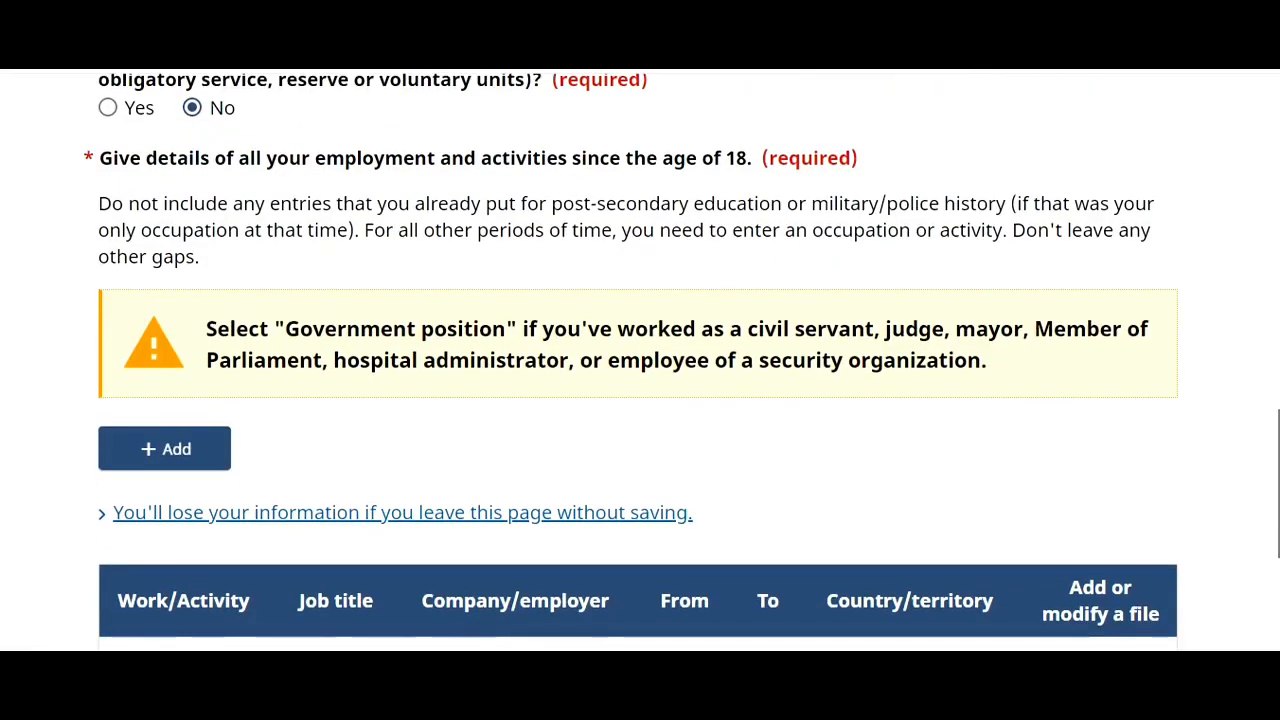
scroll(640, 360, up, 1)
scroll(1248, 371, up, 5)
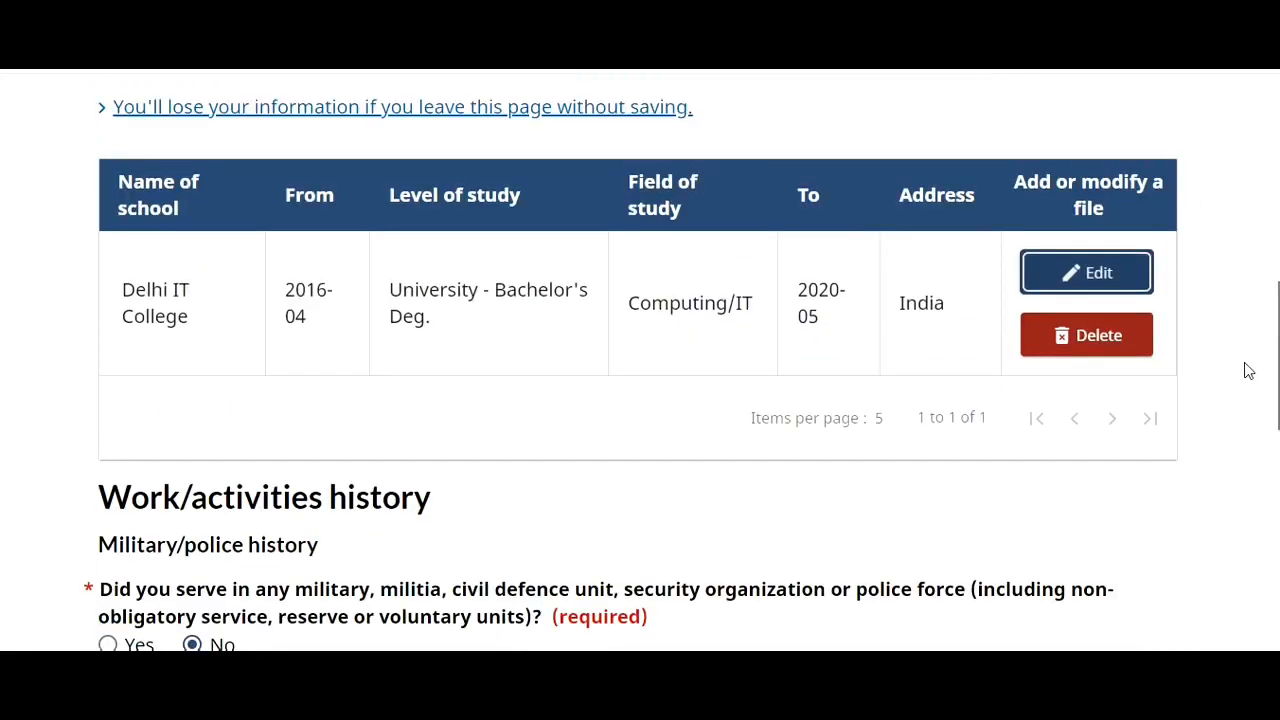
scroll(1248, 371, down, 5)
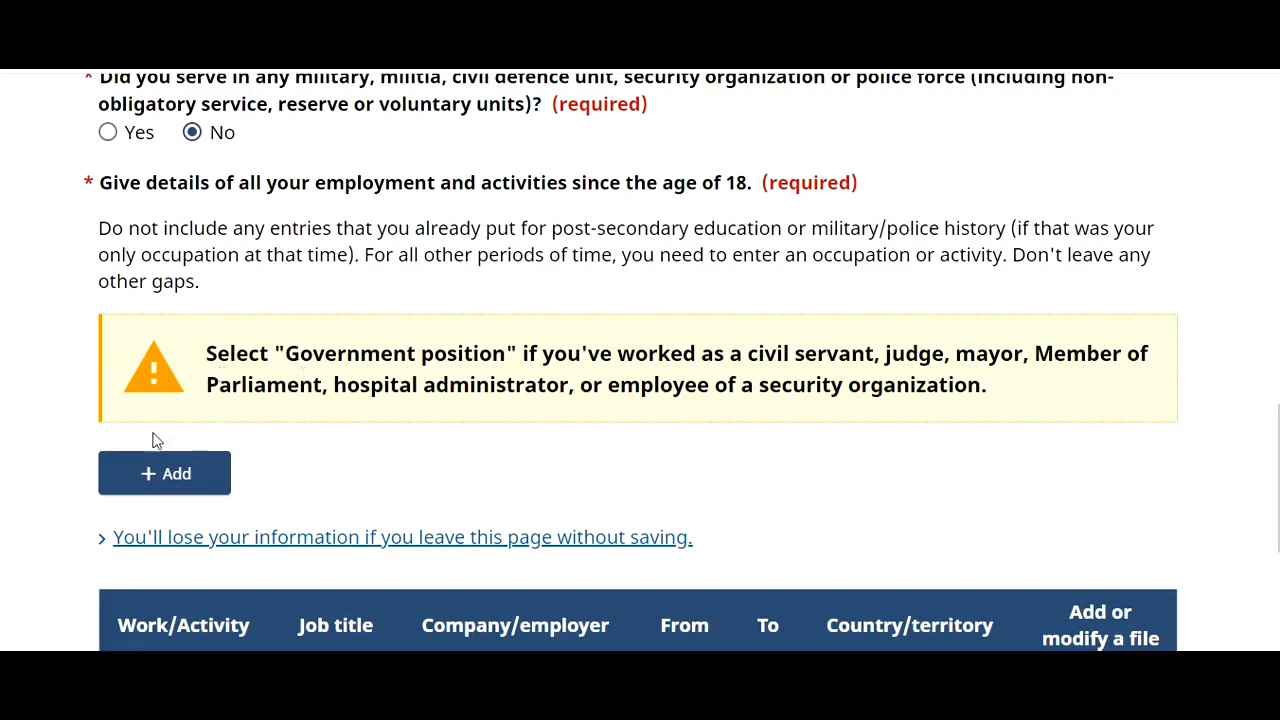
- Add a work entry starting June 2020, marked ongoing, under Sales and service occupations
click(150, 473)
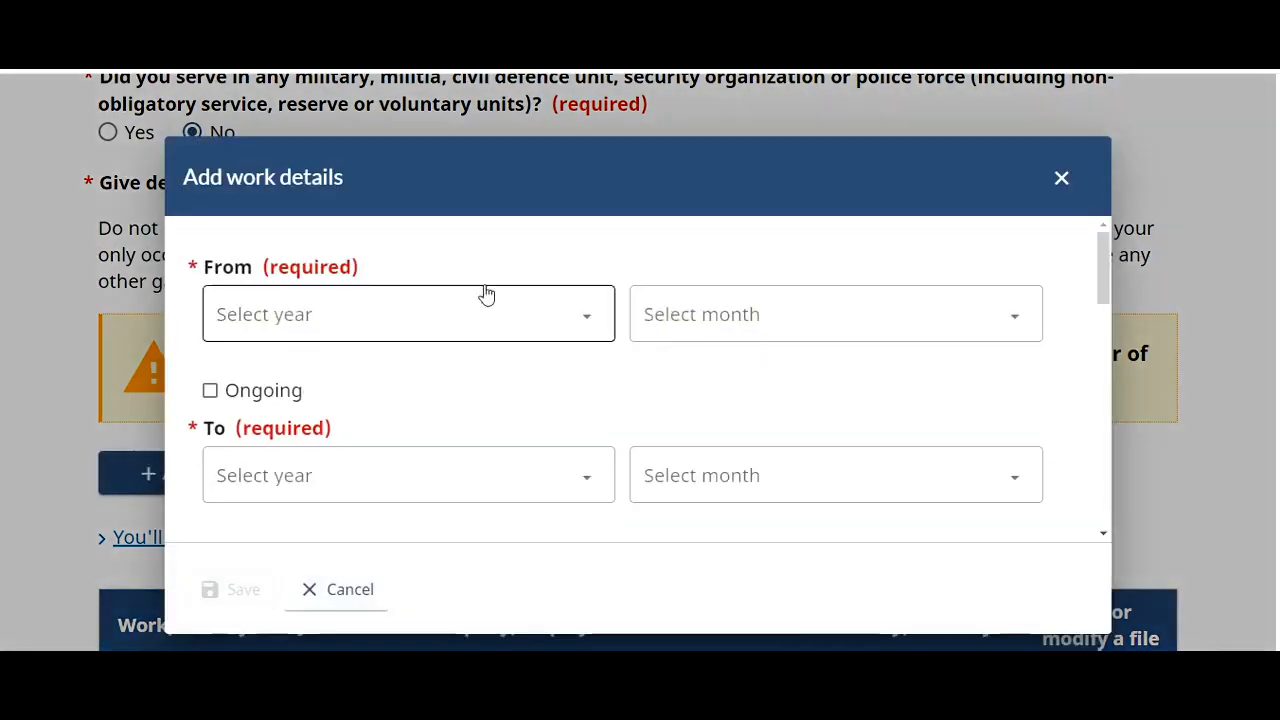
click(483, 330)
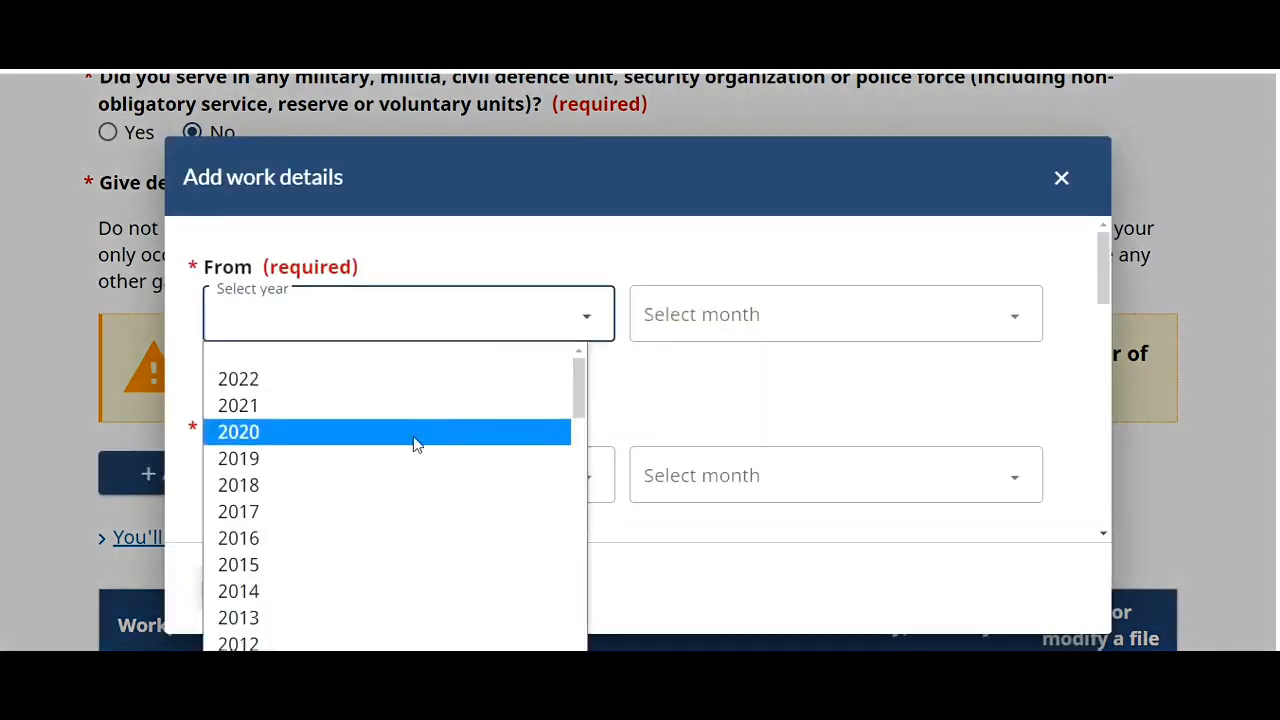
click(414, 440)
click(212, 392)
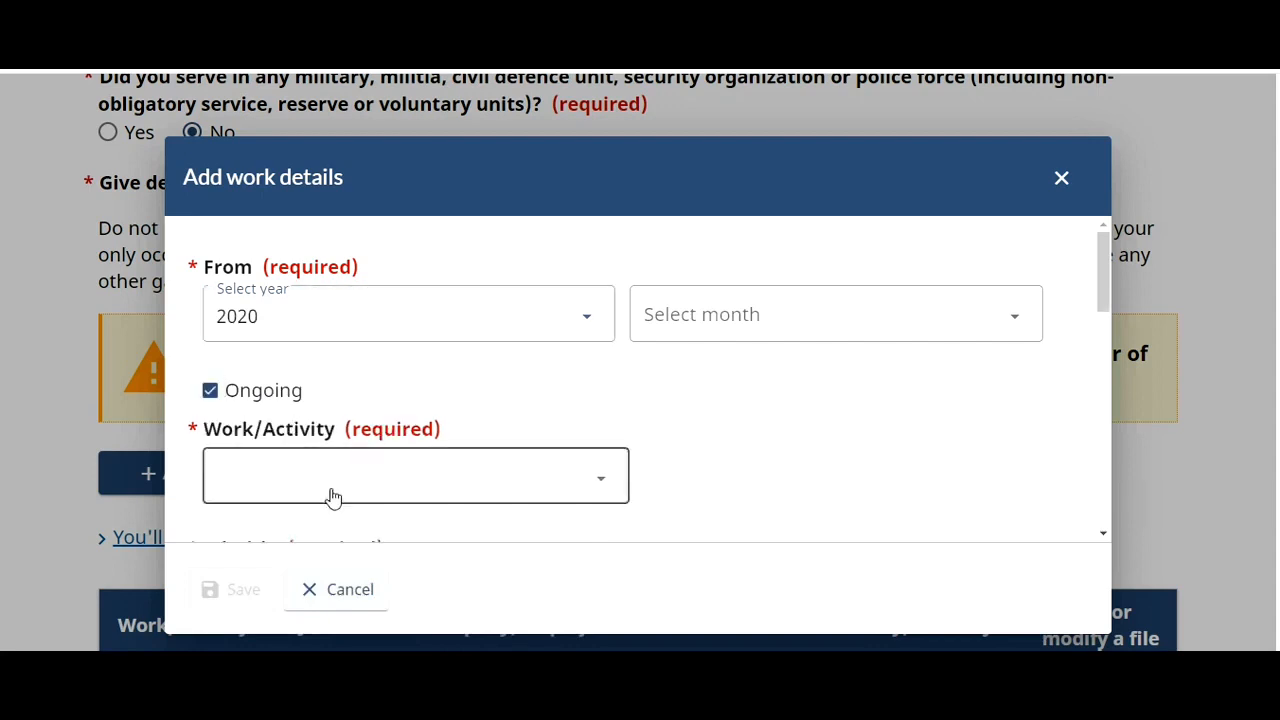
click(881, 317)
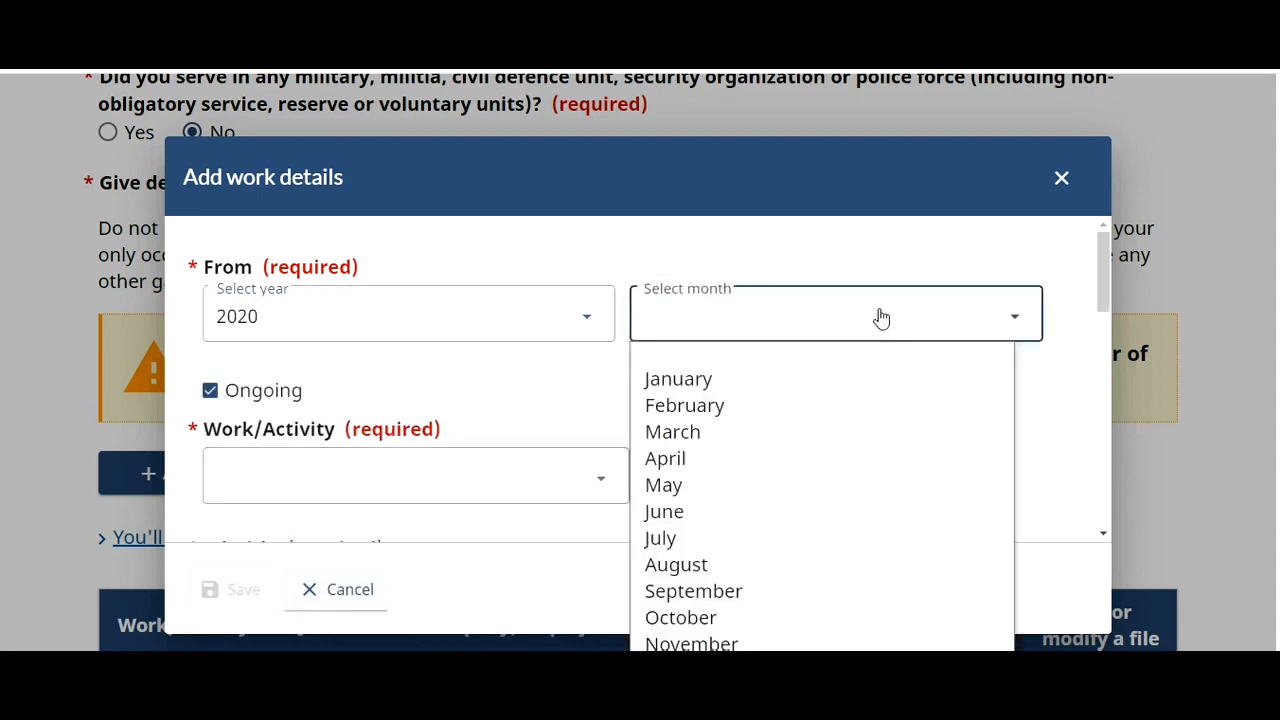
click(757, 514)
click(543, 501)
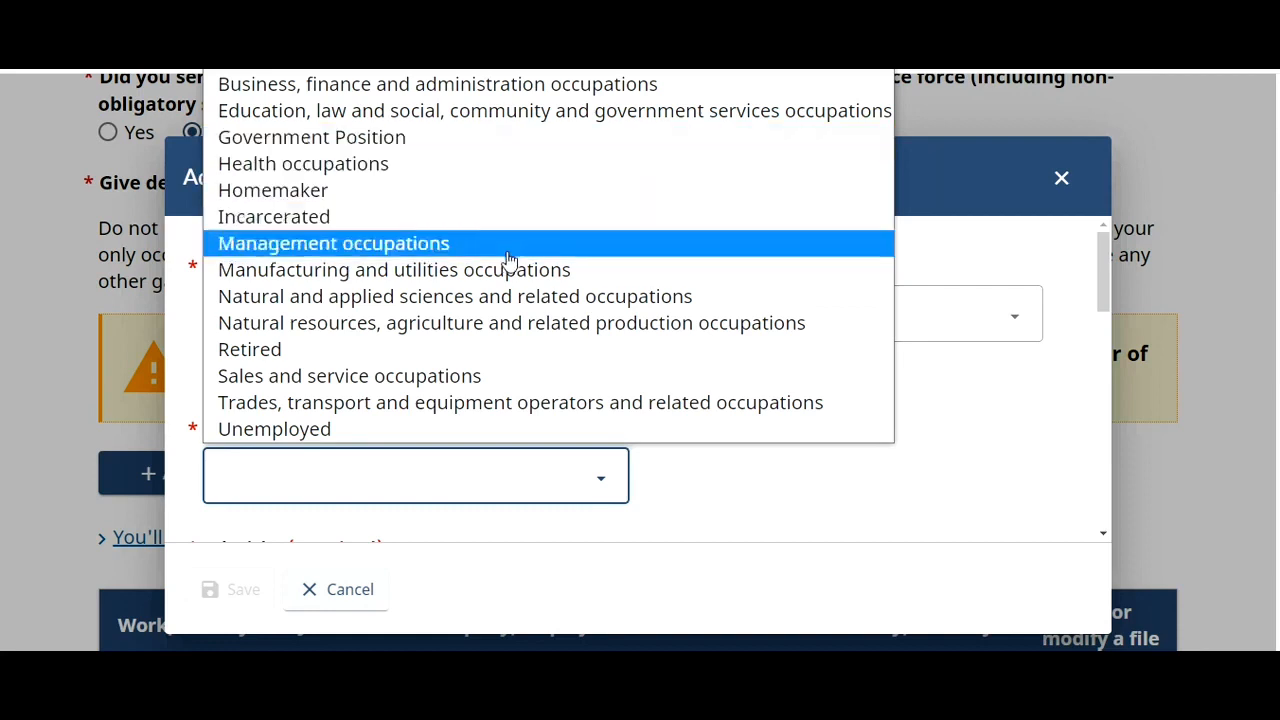
click(445, 387)
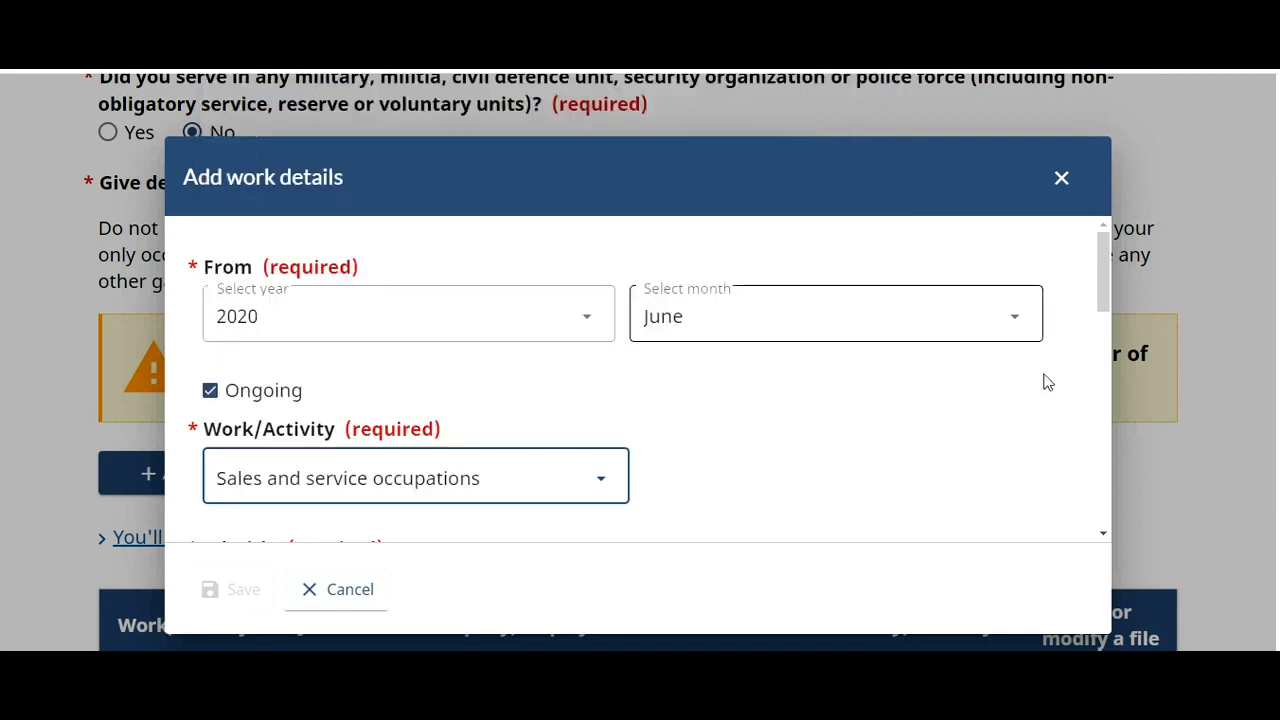
drag(1101, 303, 1102, 352)
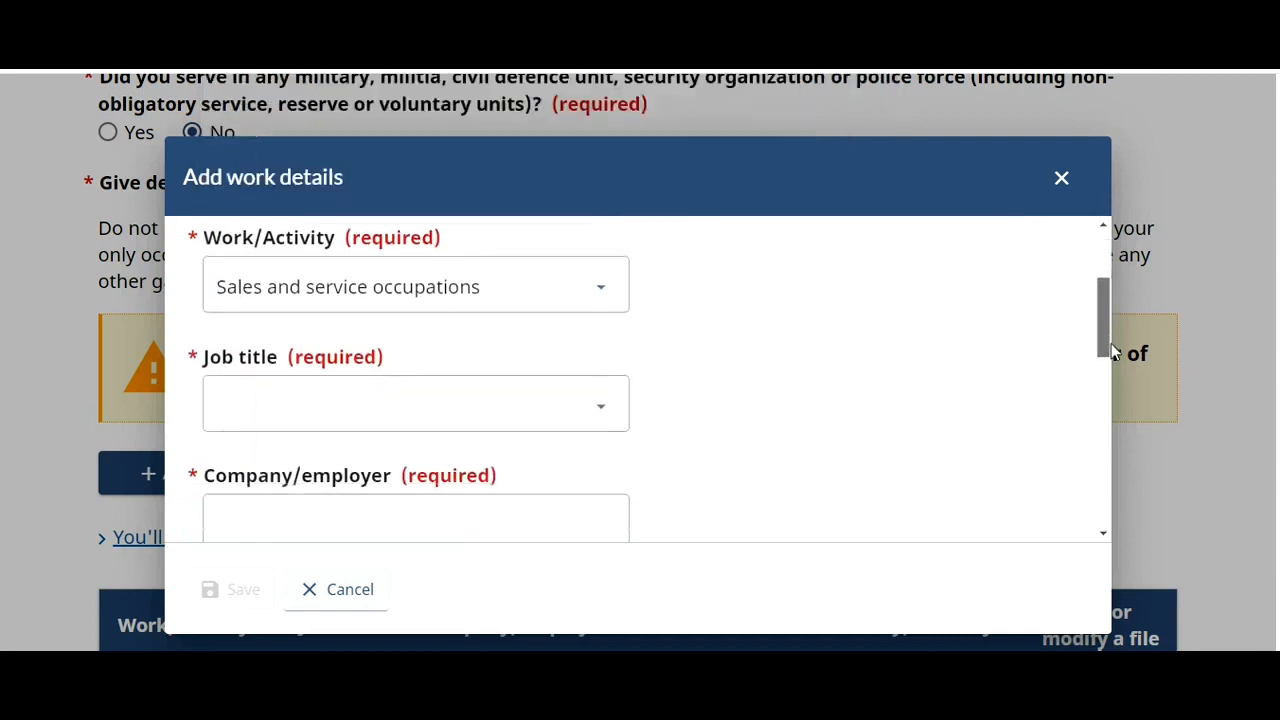
- Set the job title to Computer and information systems professionals
click(590, 411)
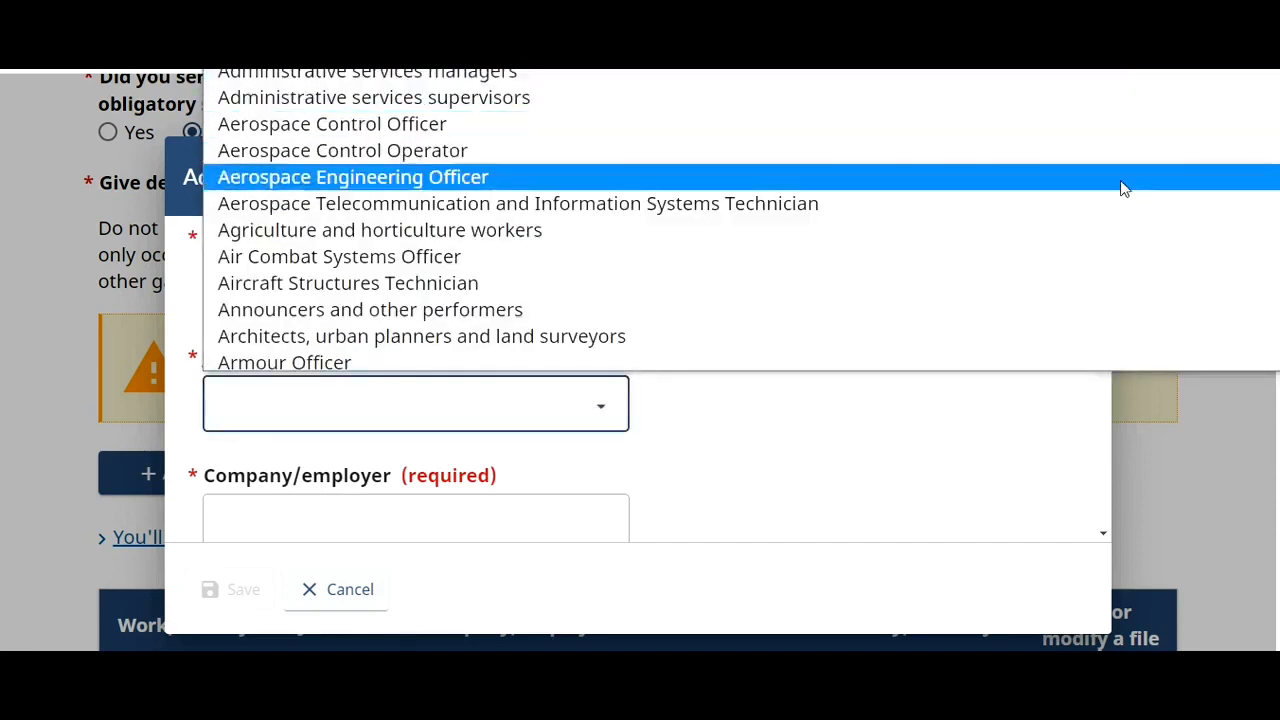
key(Down)
key(Down)
key(Down)
key(Down)
key(Down)
key(Down)
key(Down)
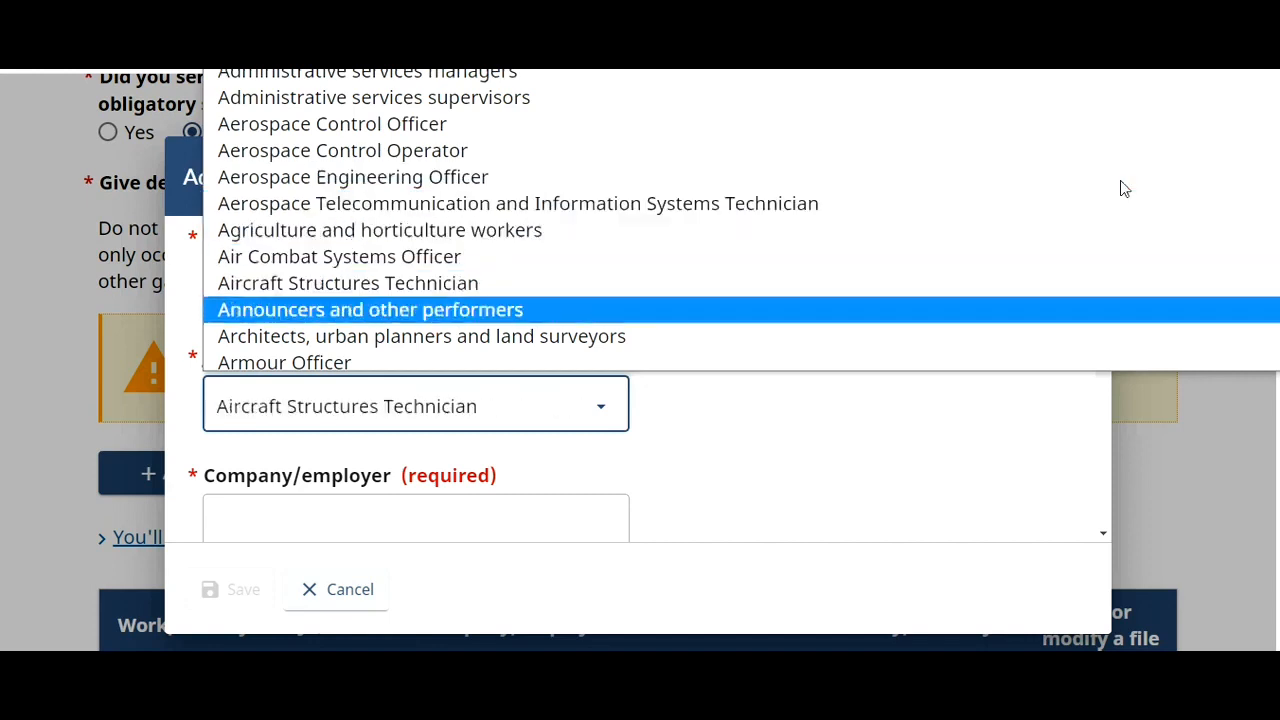
key(Down)
key(Down)
key(Down)
key(Down)
key(Down)
key(Down)
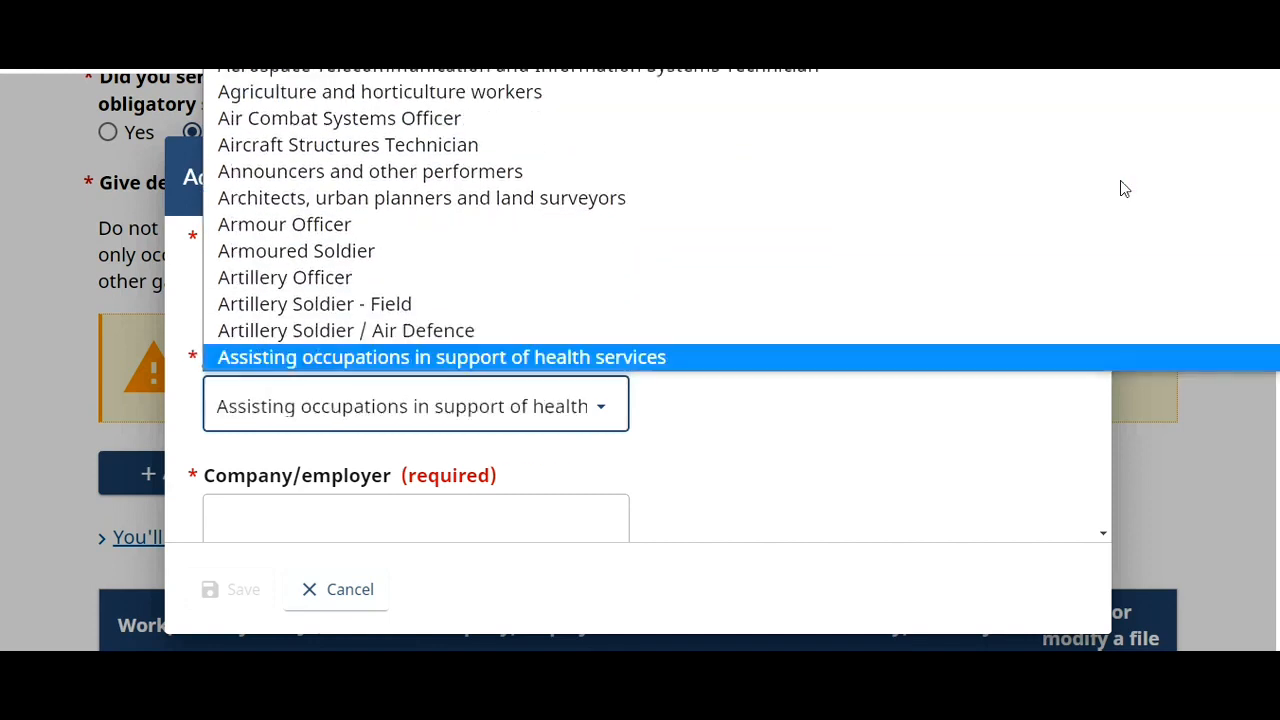
key(Down)
key(Down)
key(Down)
key(Down)
key(Down)
key(Down)
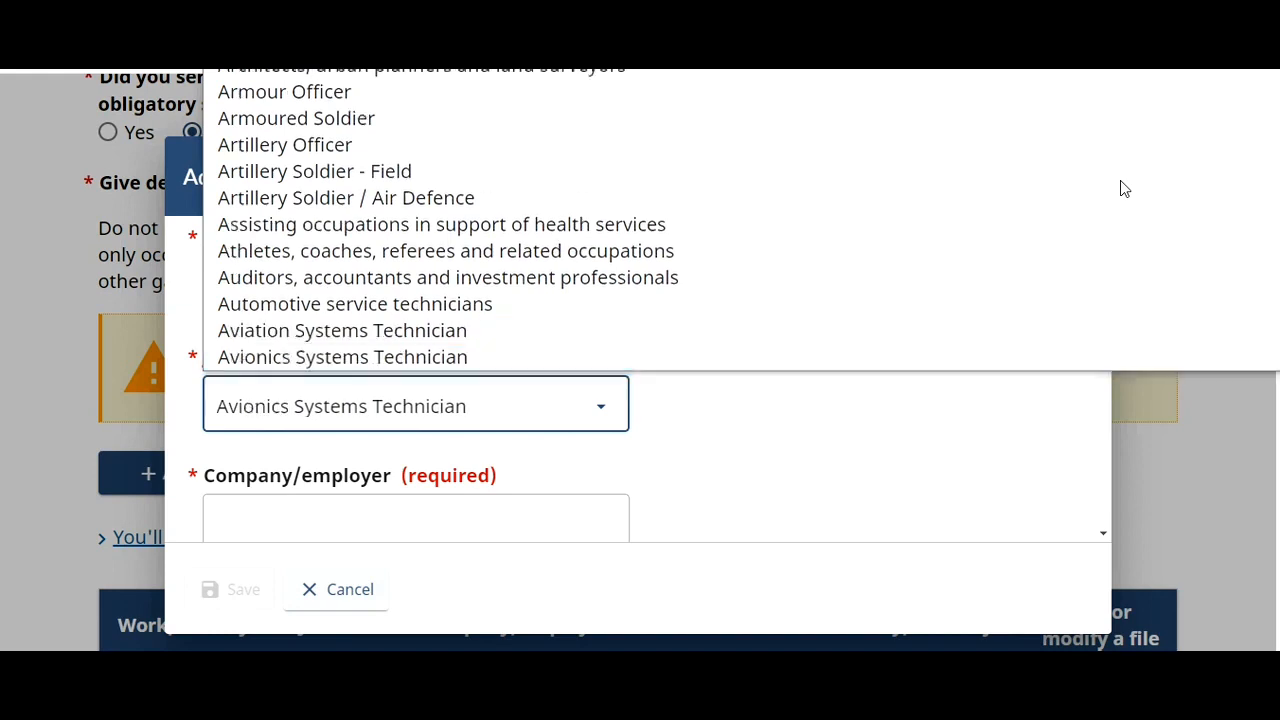
key(Down)
key(Down)
key(Down)
key(Down)
key(Down)
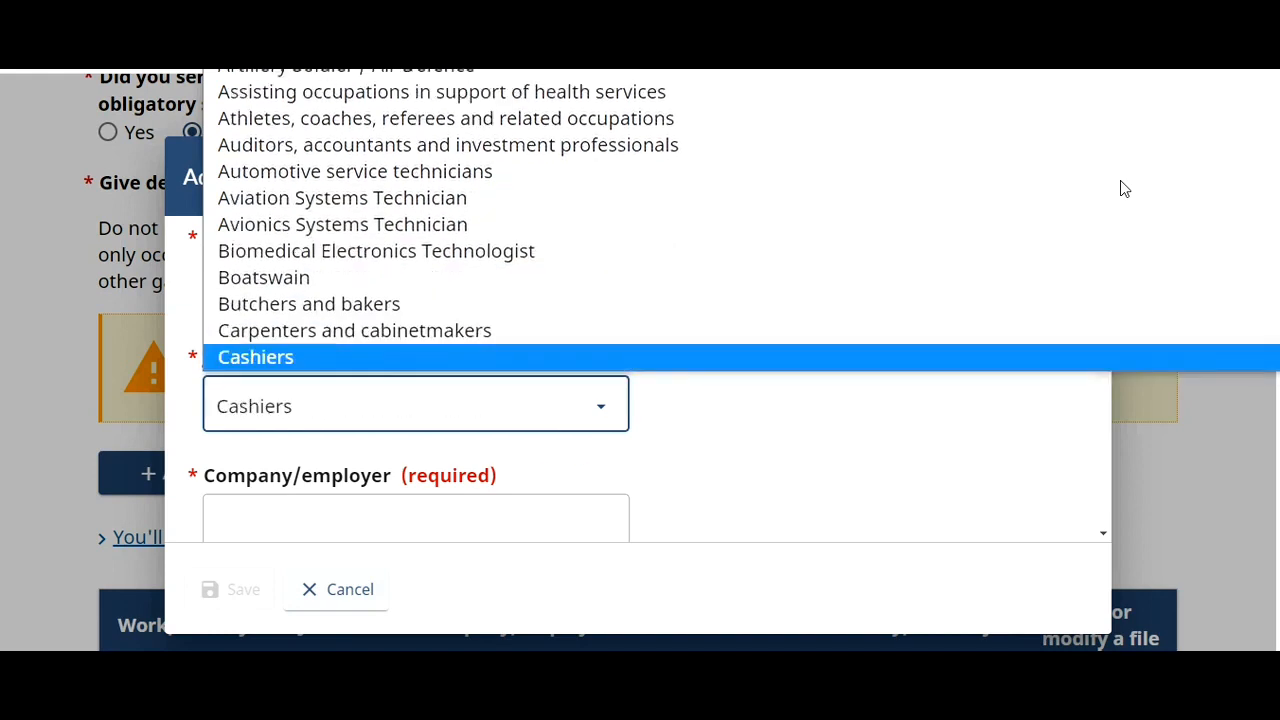
key(Down)
key(Down)
key(Down)
key(Down)
key(Down)
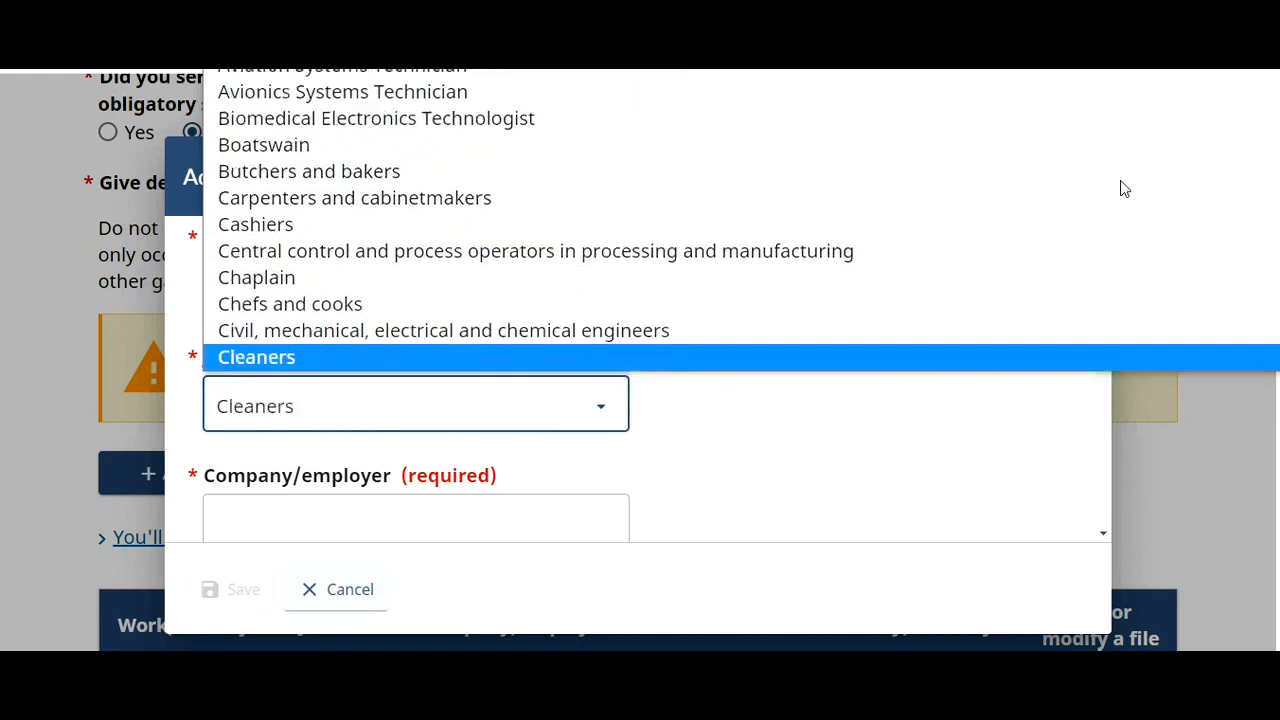
key(Down)
key(Down)
key(Down)
key(Down)
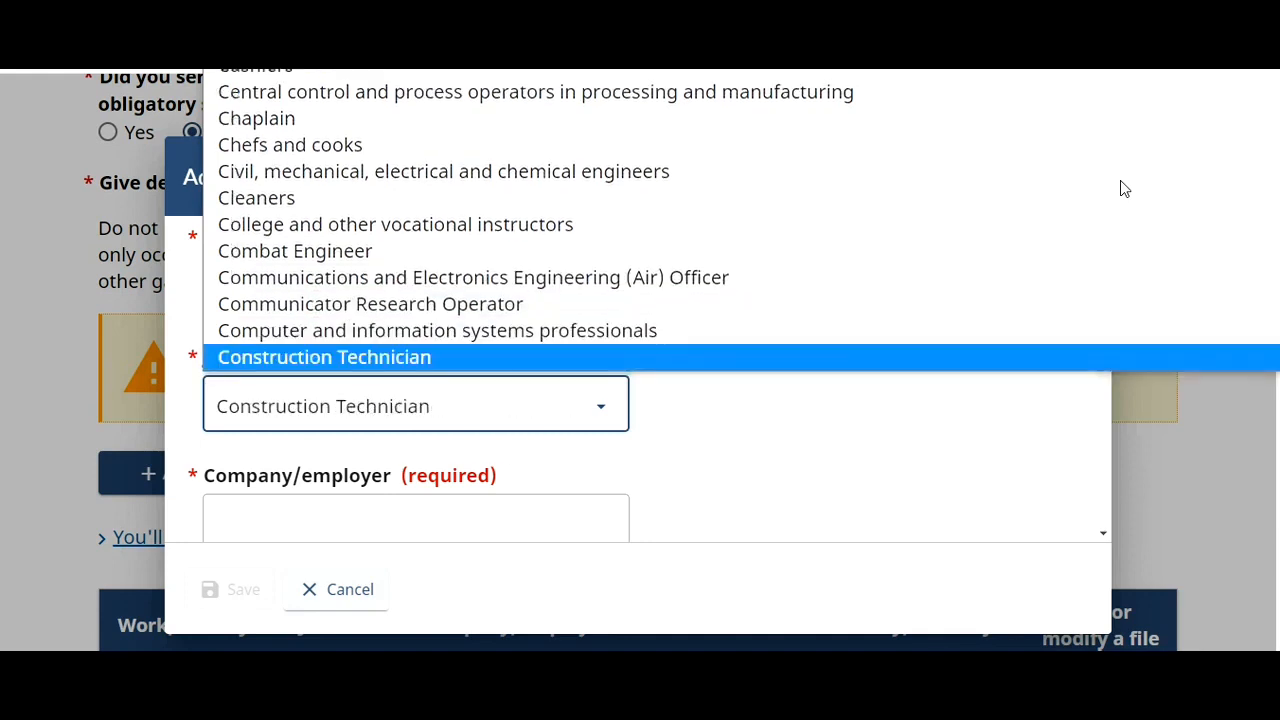
key(Up)
key(Return)
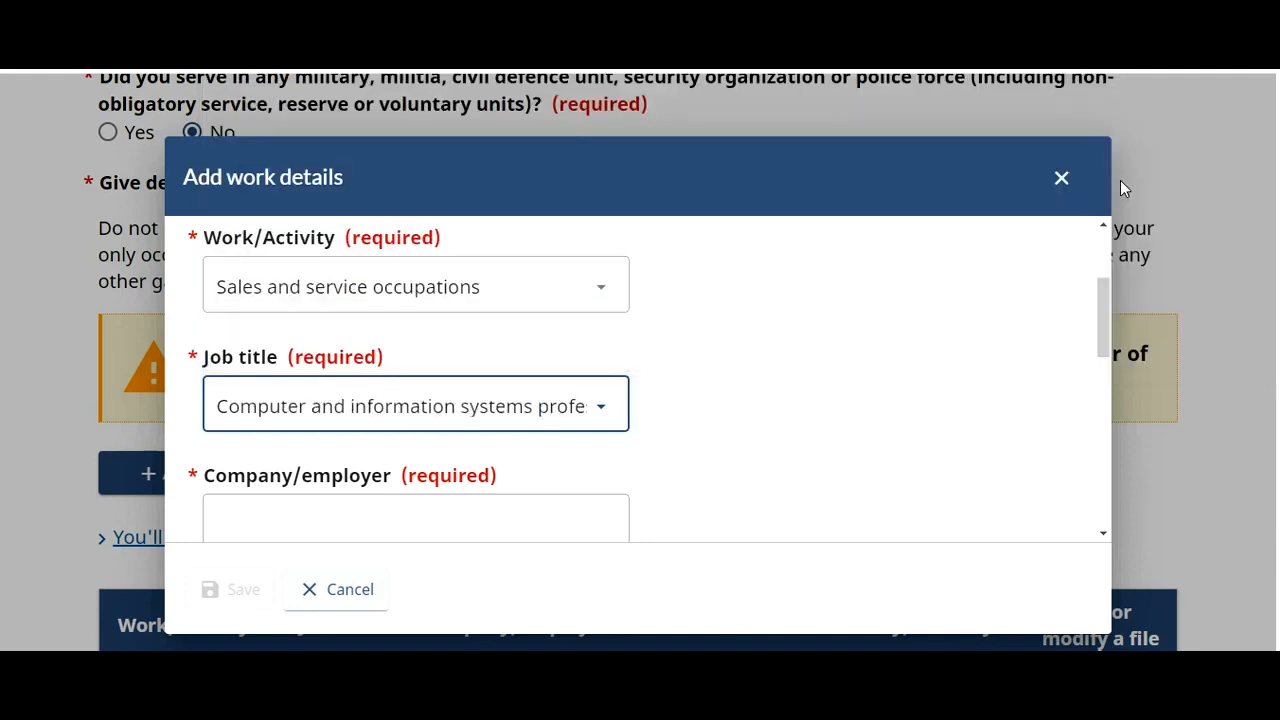
- Enter Delhi IT Company, duties 'kkksjkasjasjcj', a New Delhi, India address, and save the entry
click(1111, 328)
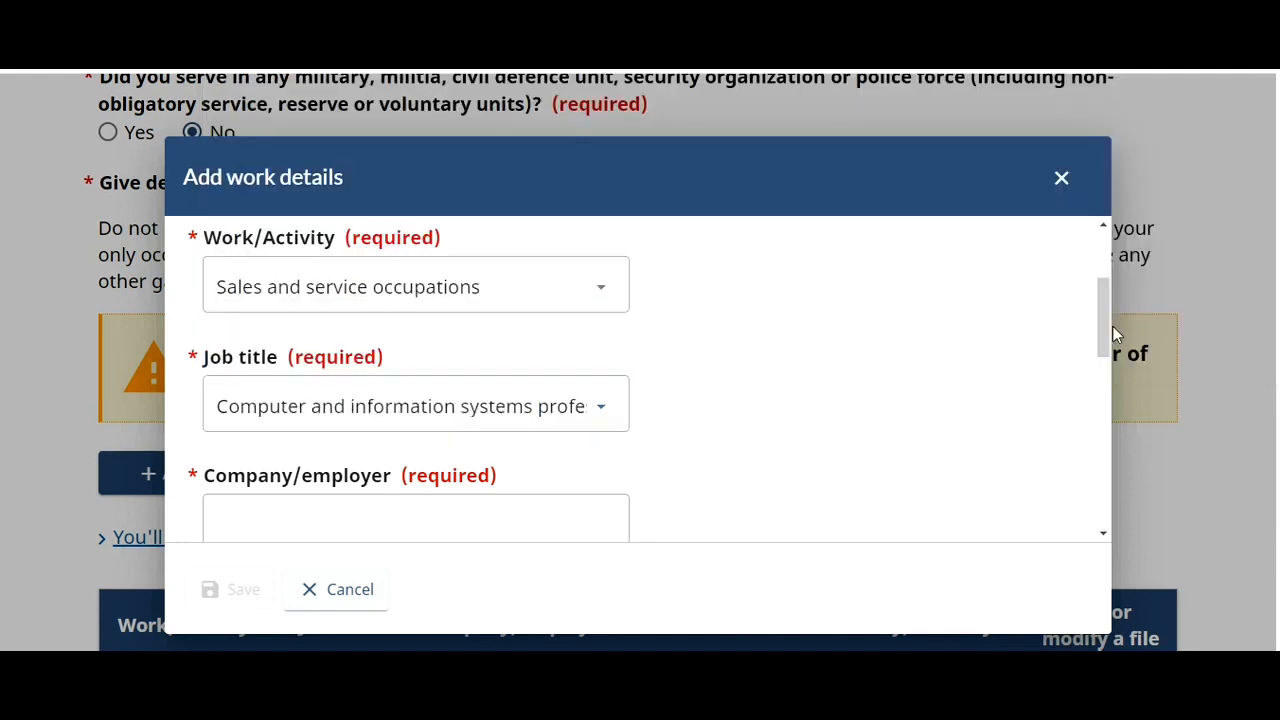
drag(1106, 325, 1105, 367)
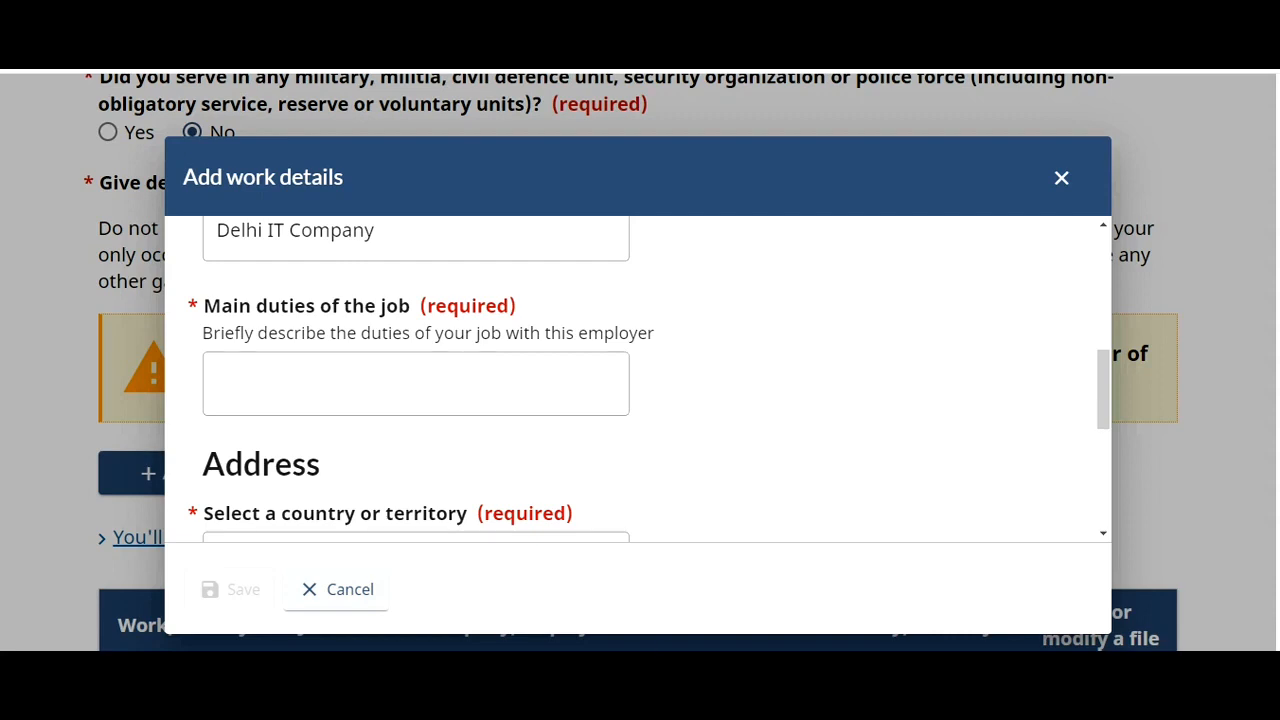
text(kkksjkasjasjcj)
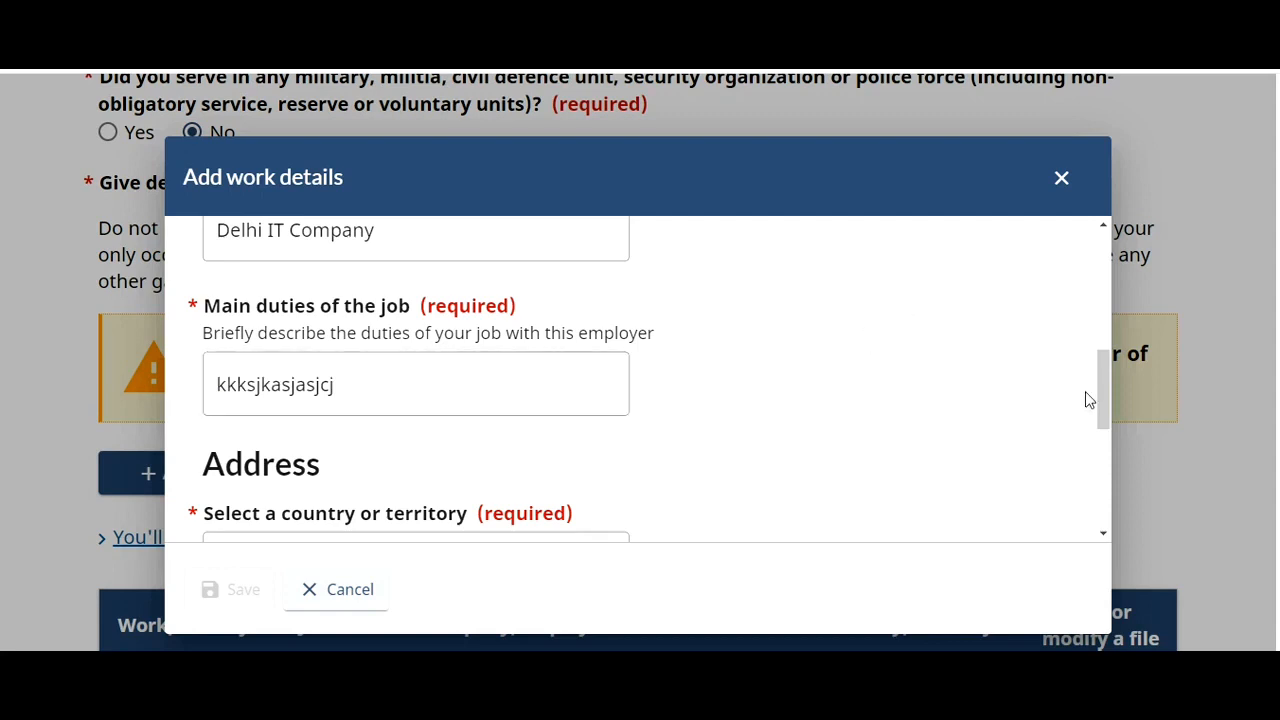
drag(1106, 415, 1102, 470)
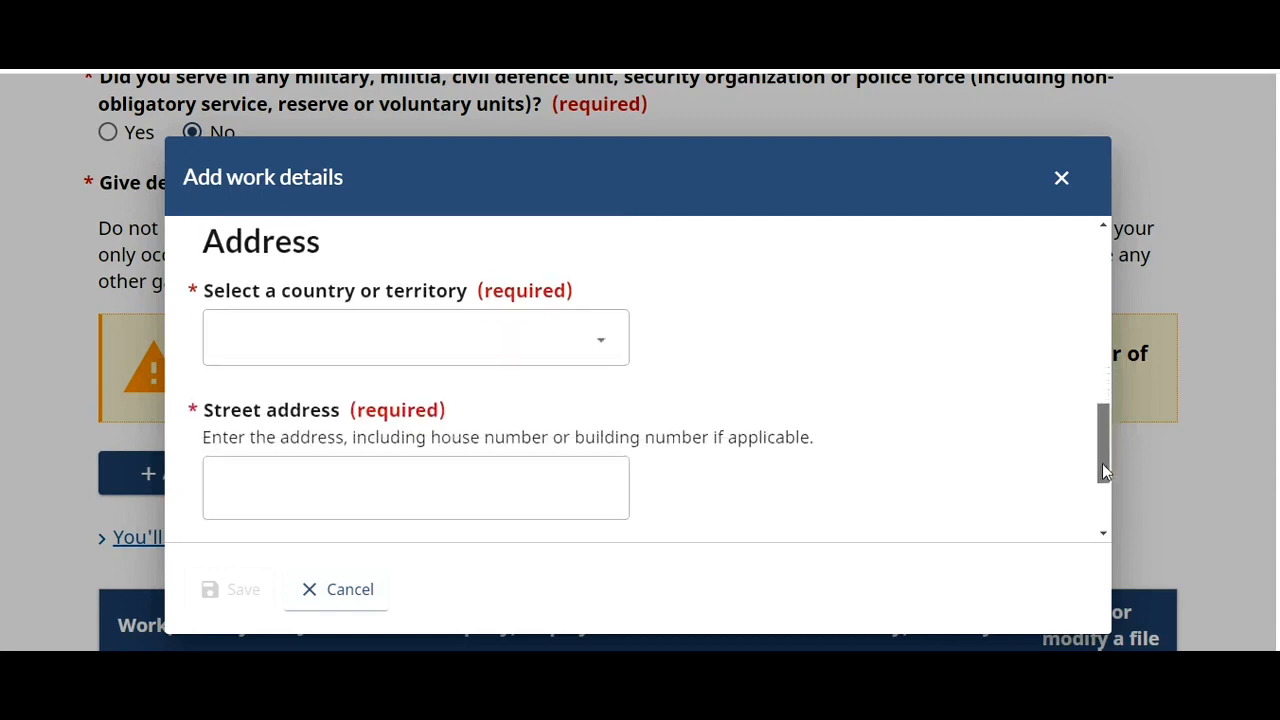
click(428, 347)
text(in)
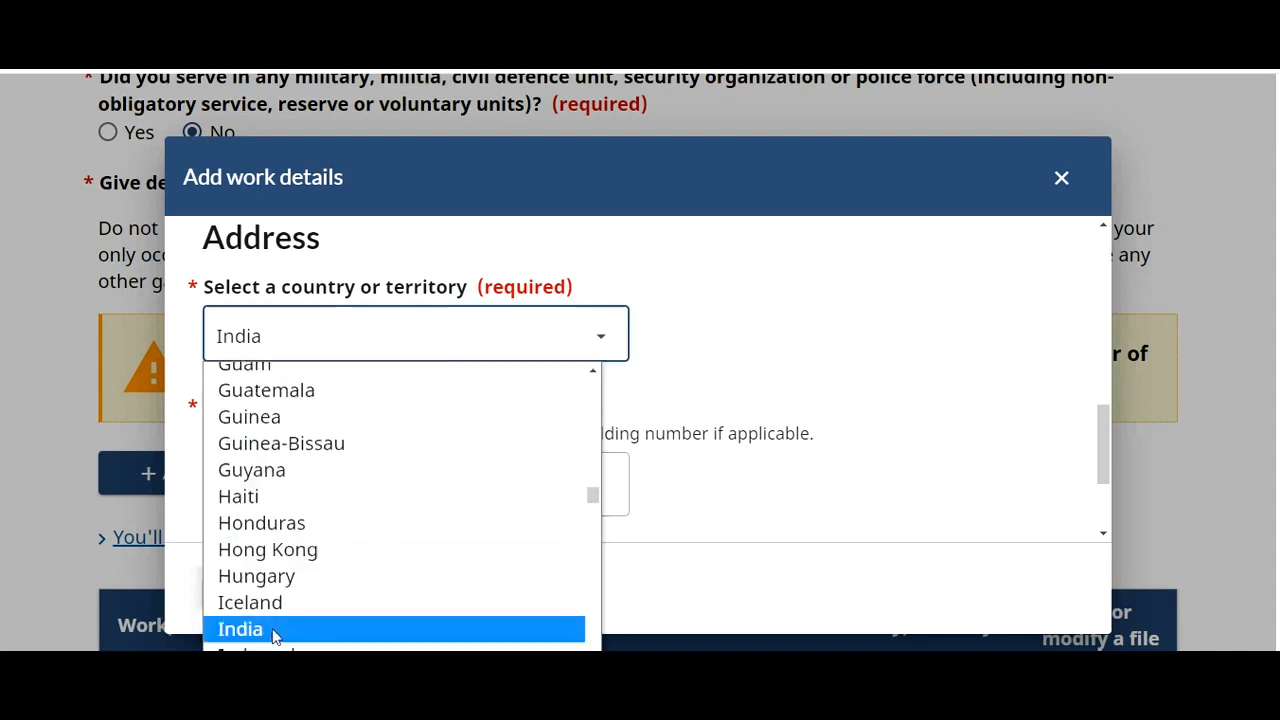
click(271, 629)
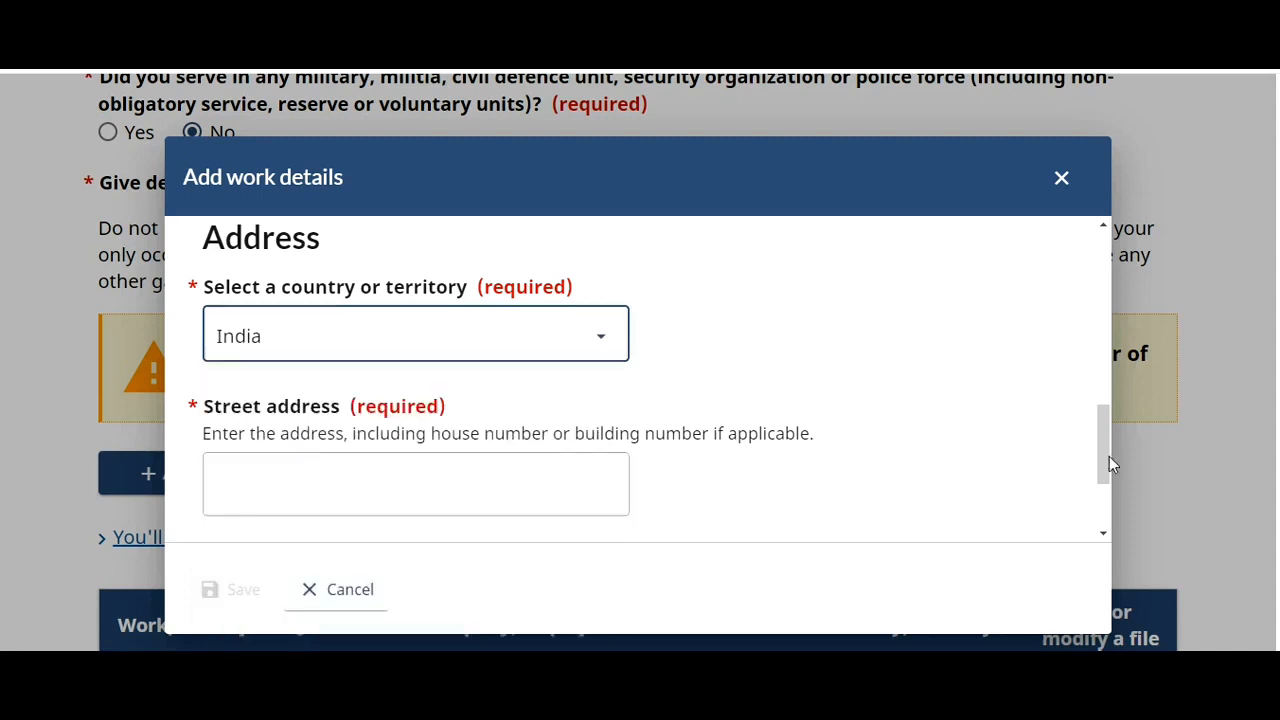
drag(1105, 452, 1107, 510)
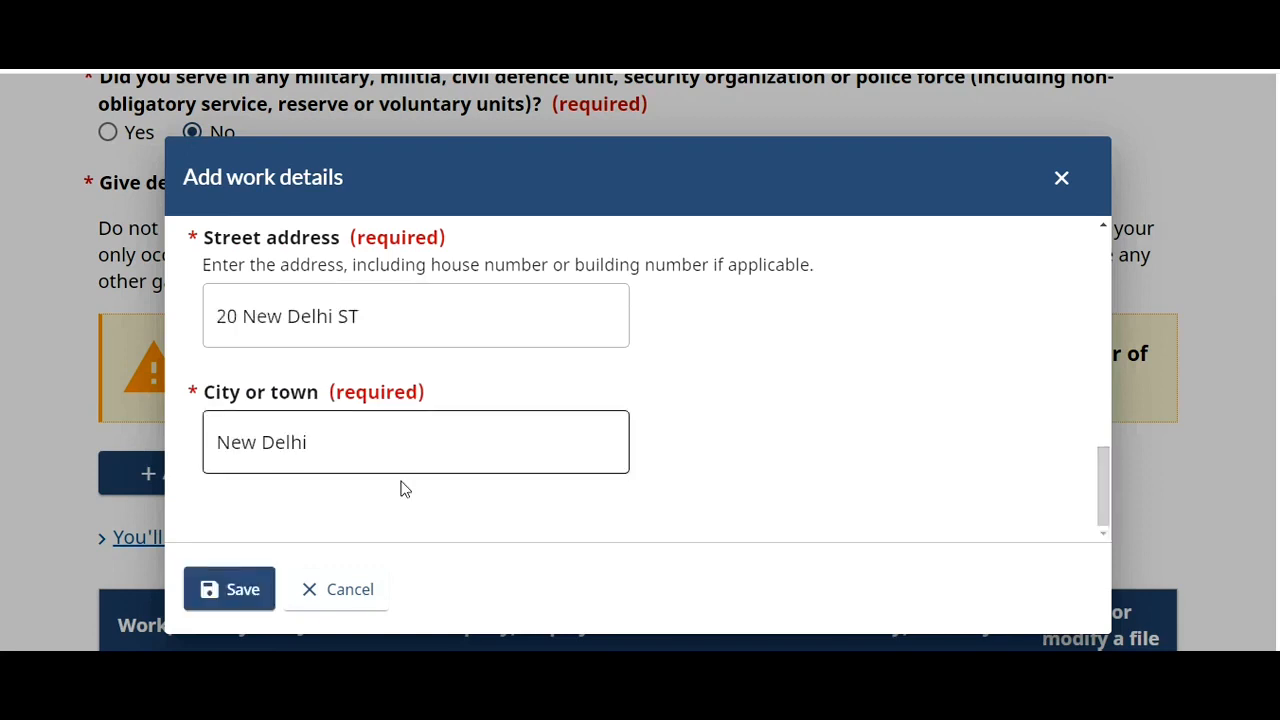
click(245, 590)
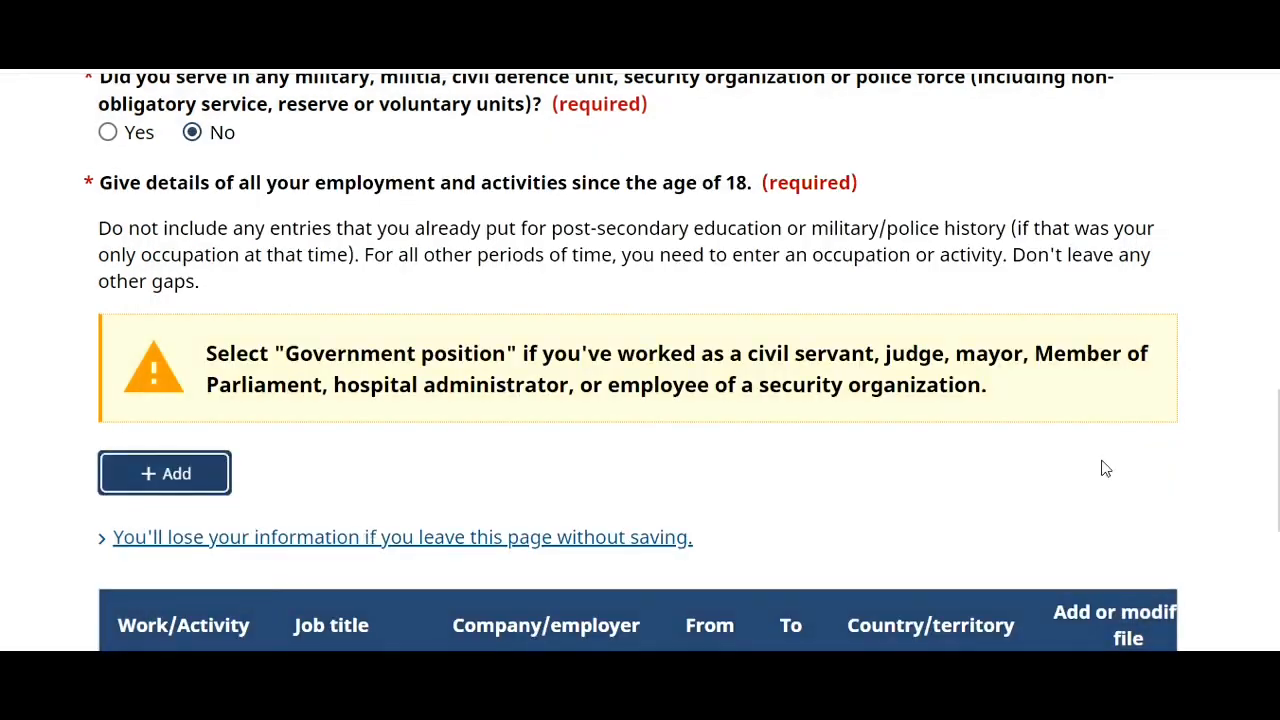
- Save the employment history with the Delhi IT Company job and continue to Travel history
scroll(640, 400, down, 4)
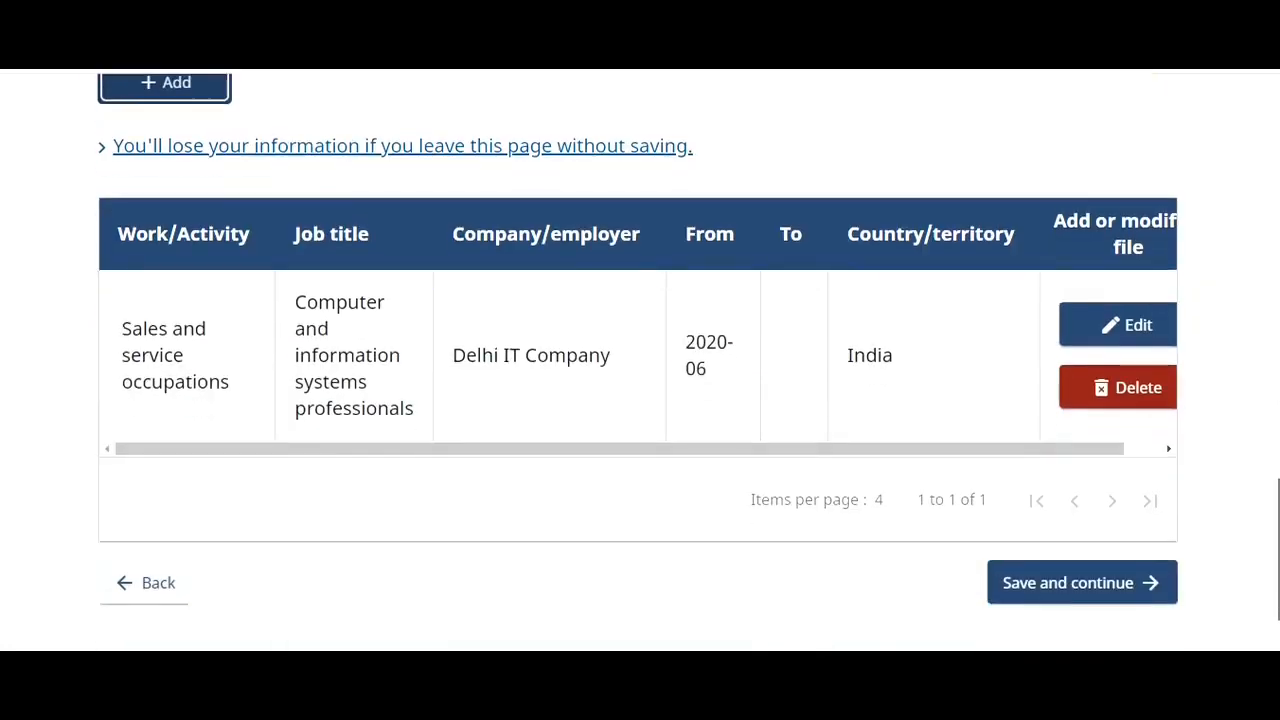
click(1092, 580)
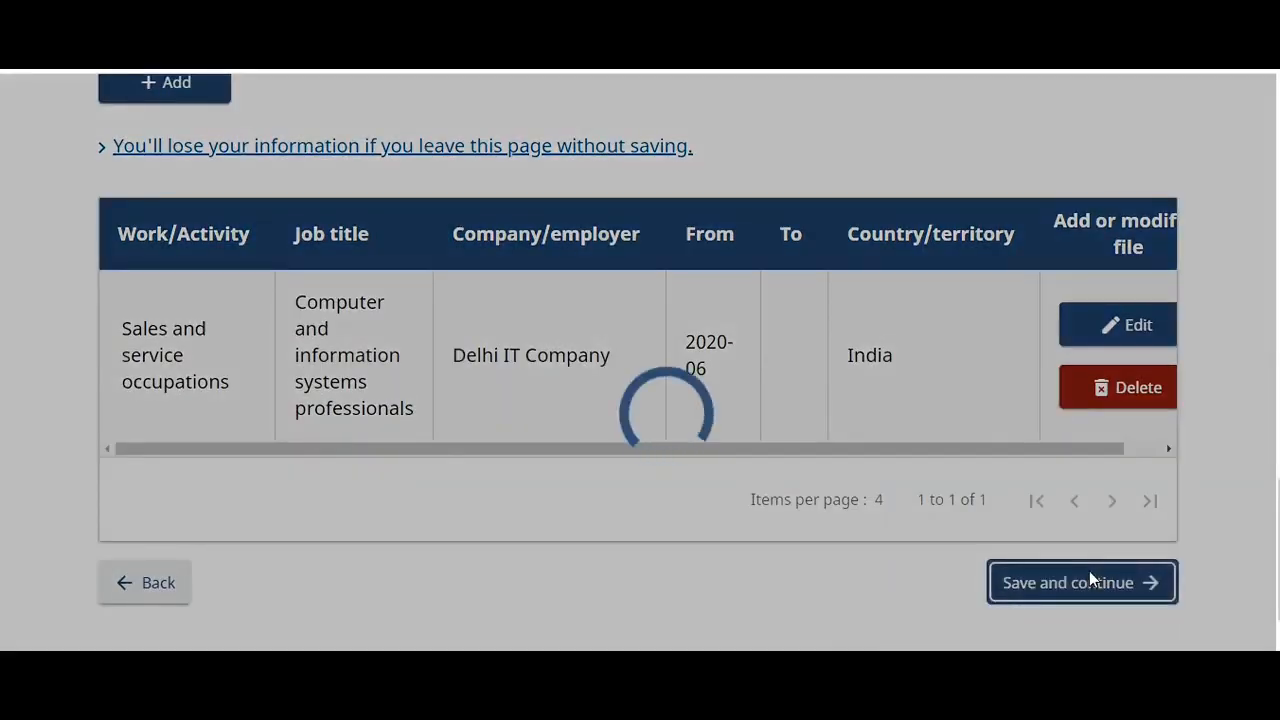
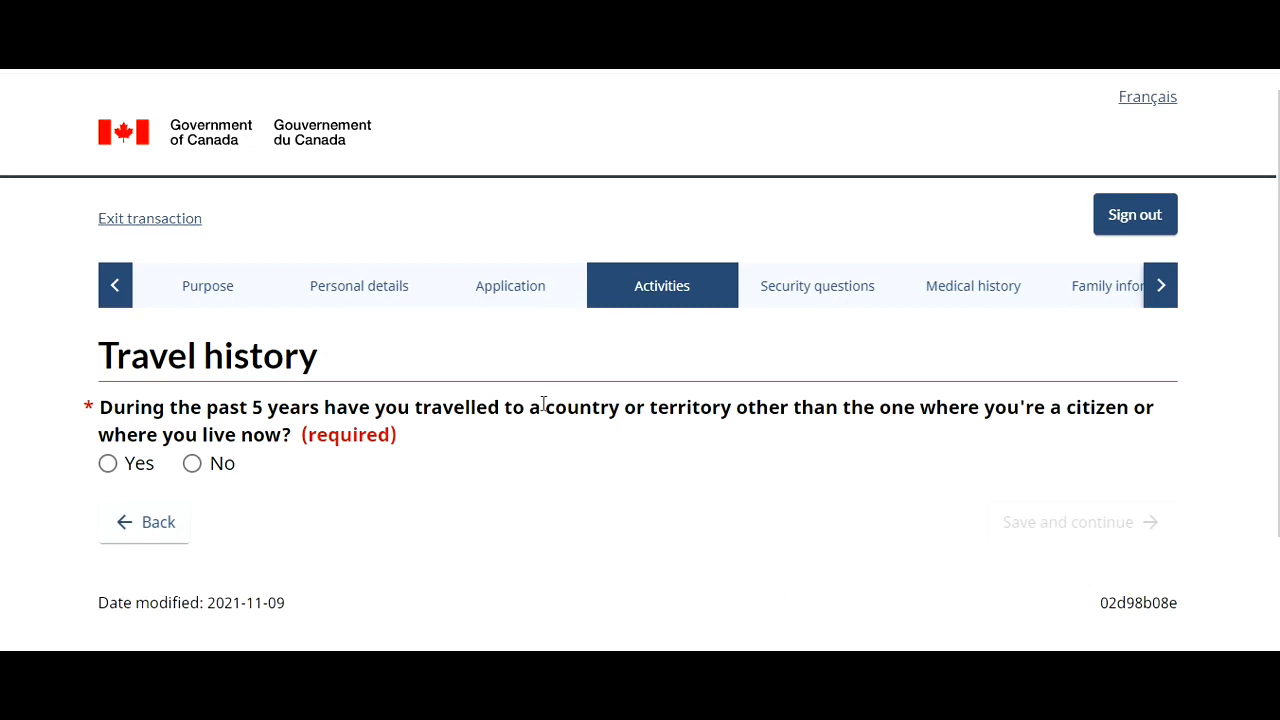
- Answer No to past travel, overstaying in Canada and visa refusal, saving both travel history pages
click(192, 463)
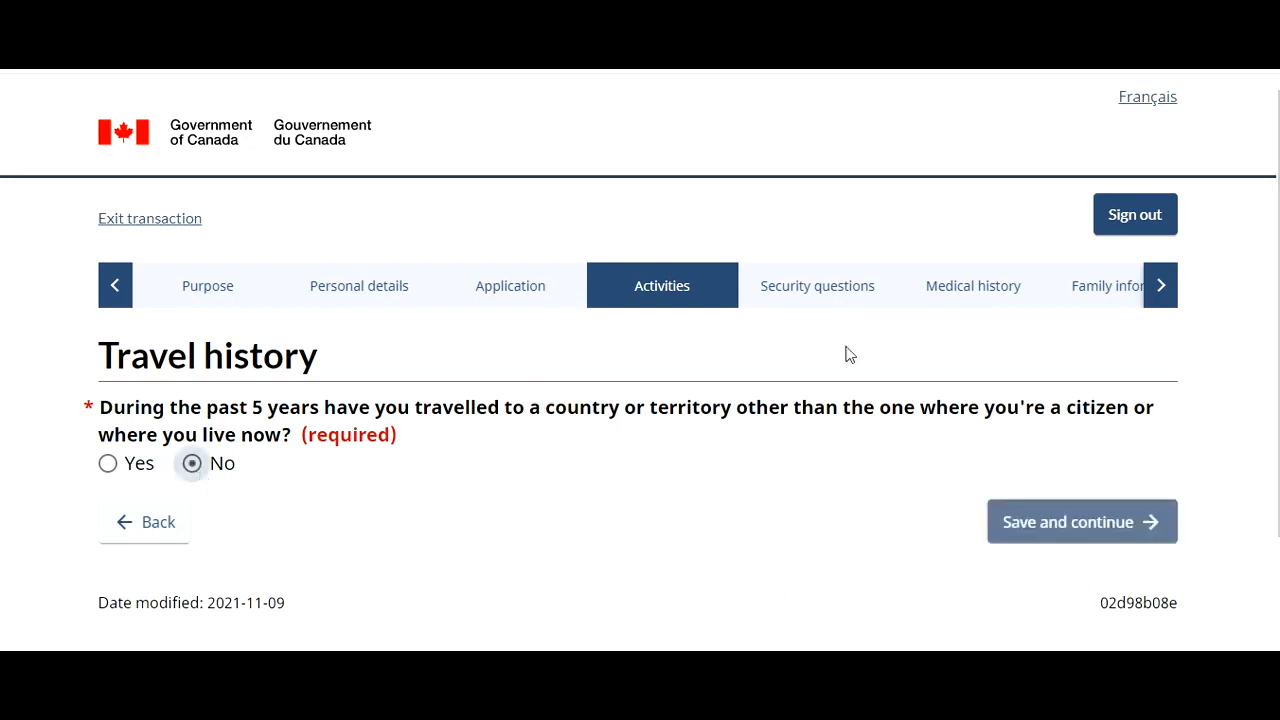
click(1118, 522)
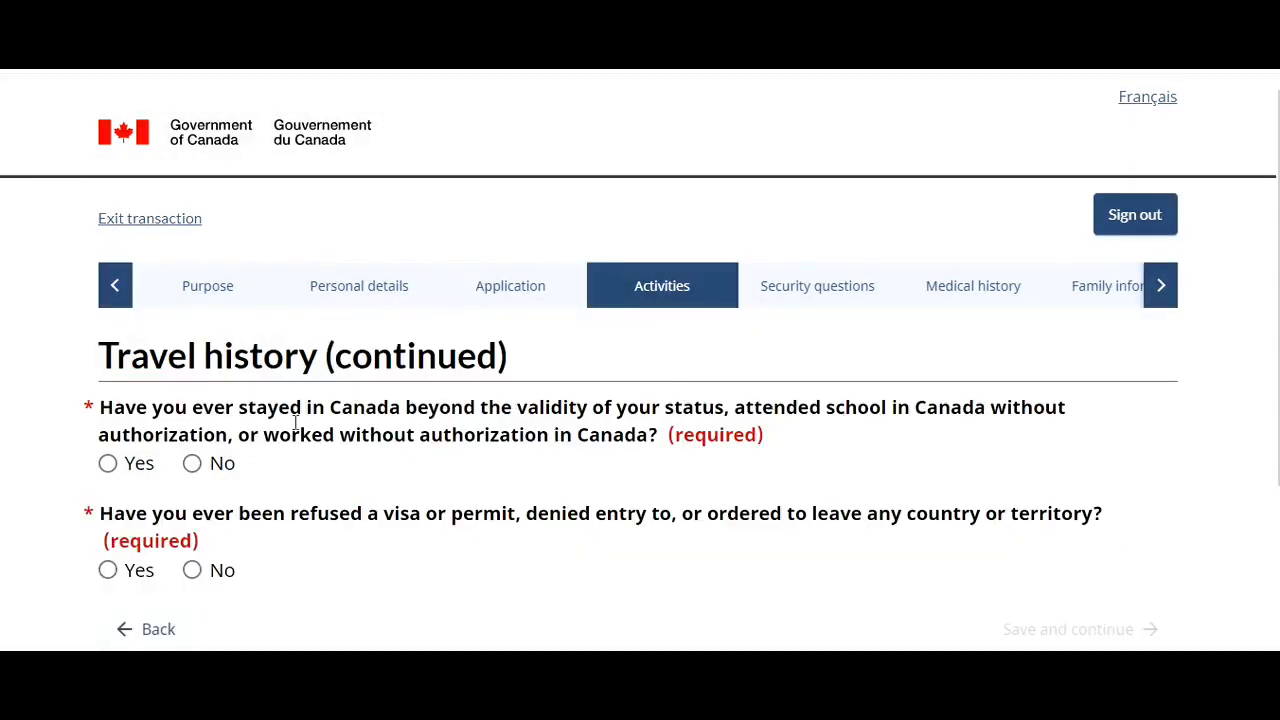
click(192, 464)
click(193, 571)
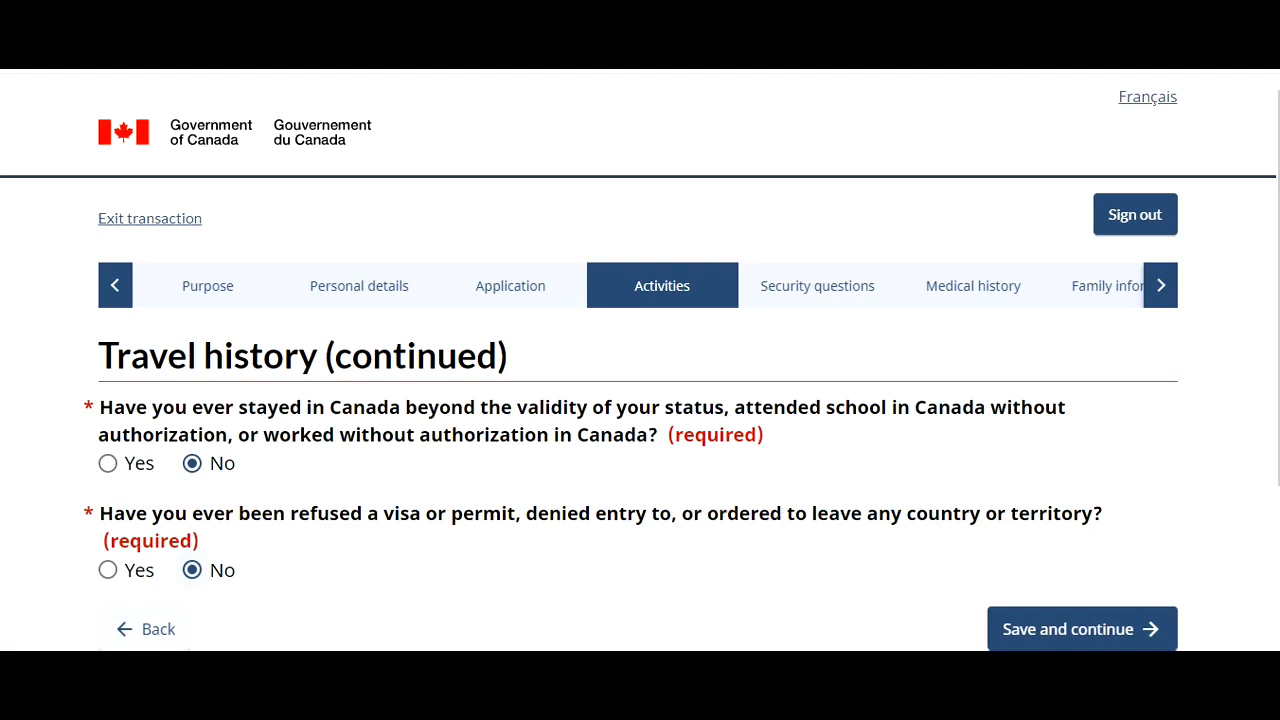
click(1143, 626)
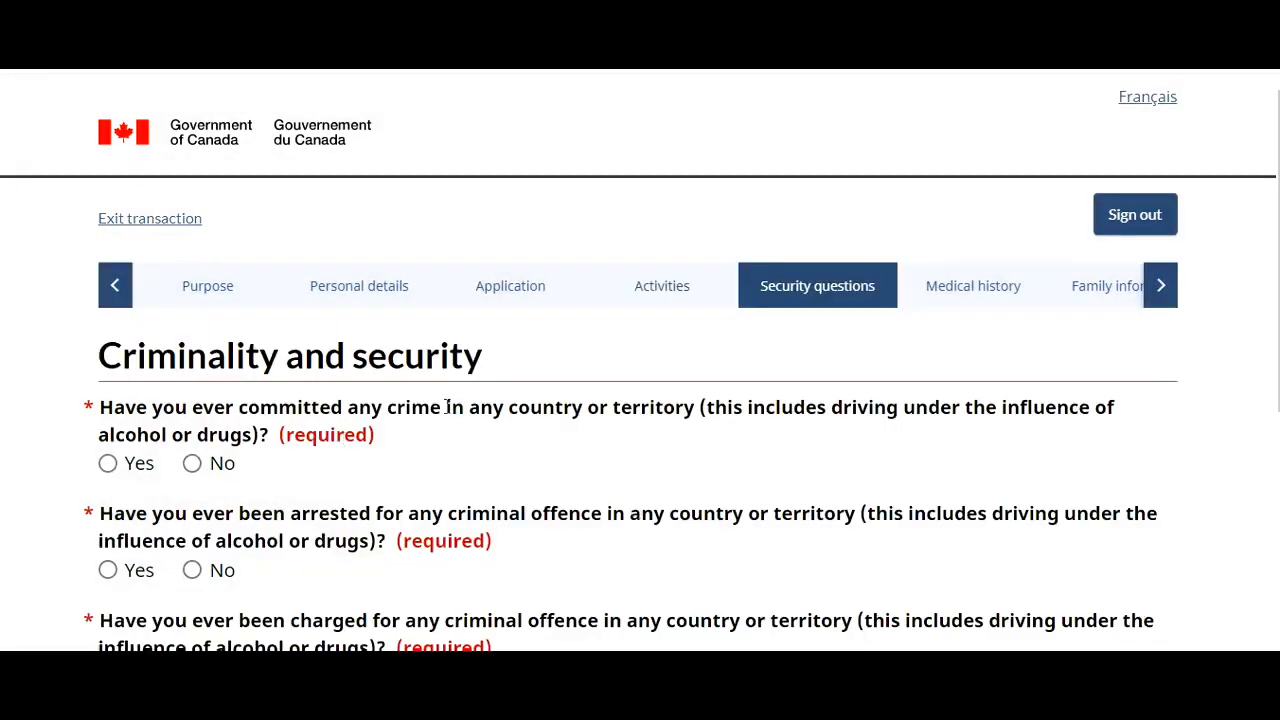
- Answer No to the crime, arrest and conviction questions and save the criminality page
click(192, 464)
click(193, 572)
scroll(1250, 360, down, 1)
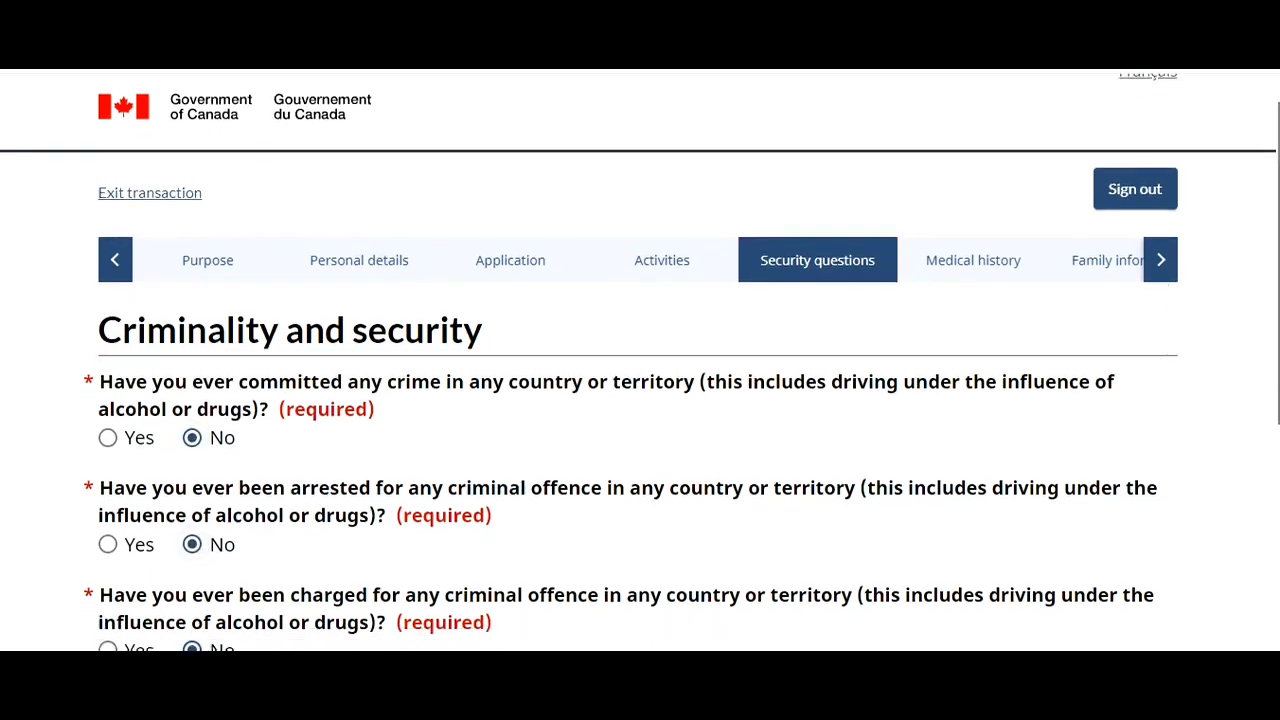
scroll(640, 400, down, 3)
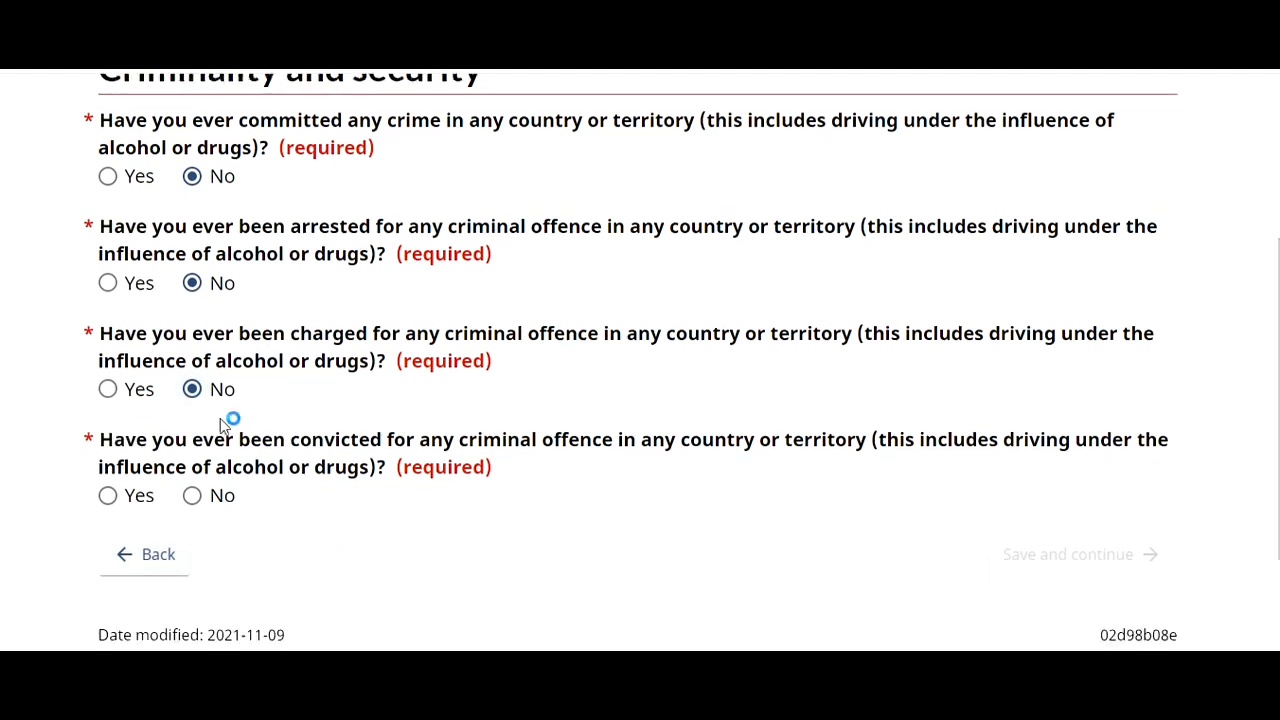
click(212, 505)
click(1031, 558)
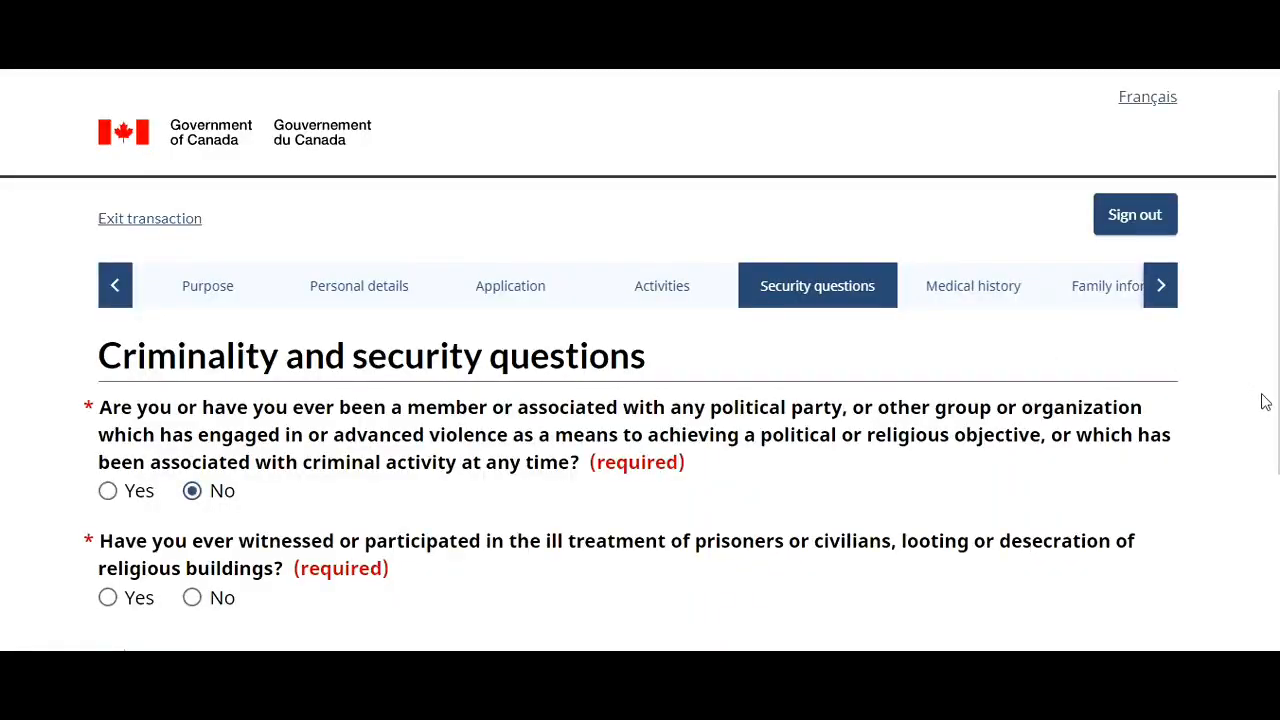
- Answer No to the security questions, including ill treatment of prisoners, and save the page
scroll(1267, 402, down, 1)
scroll(646, 490, down, 1)
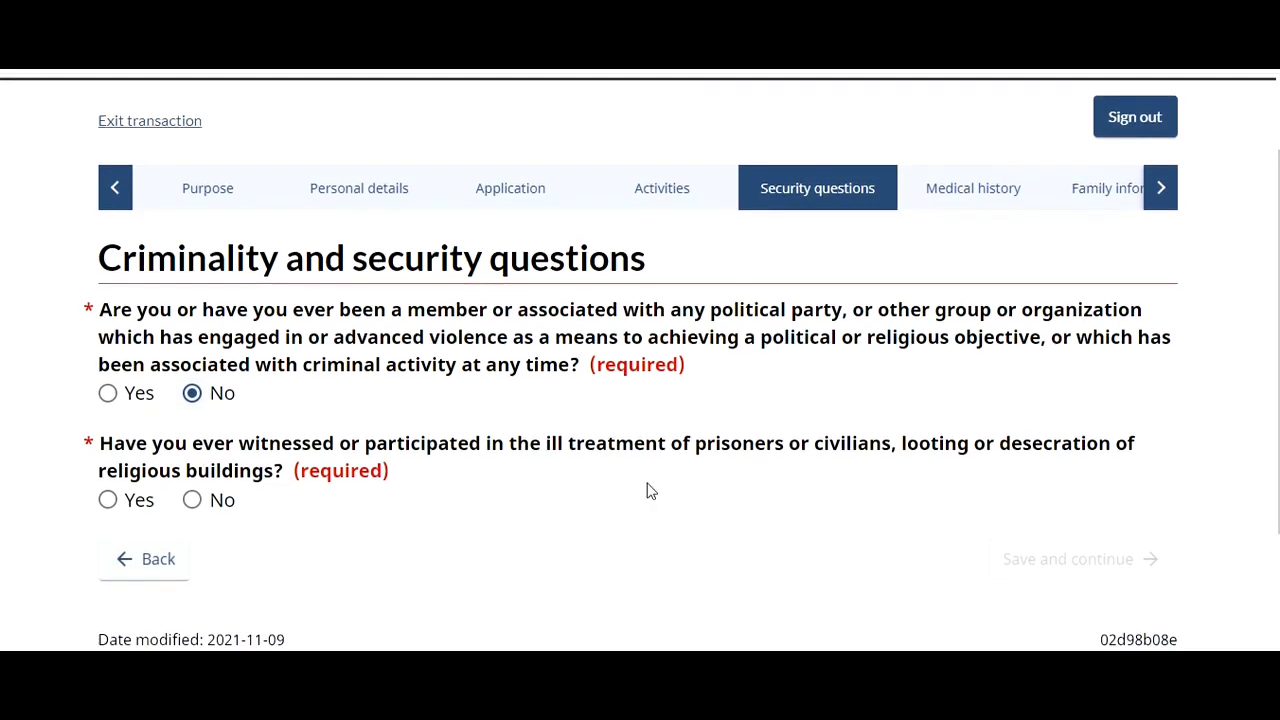
click(192, 502)
click(1085, 556)
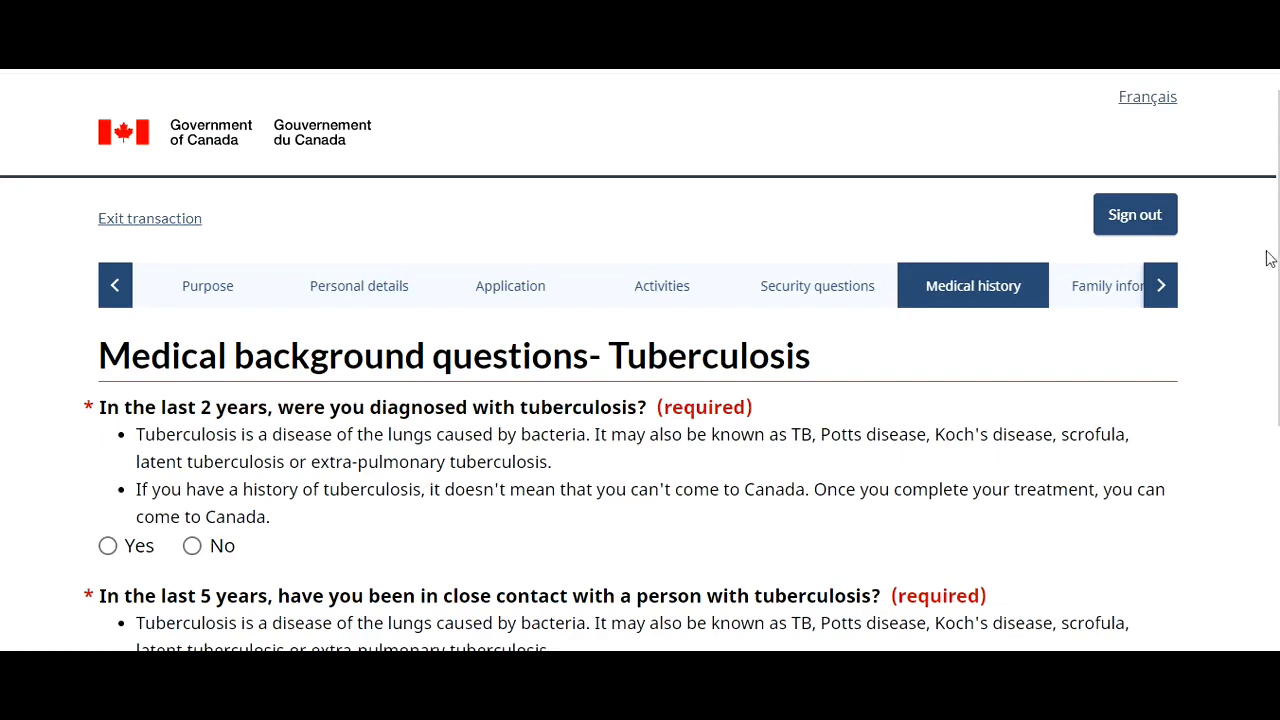
- Answer No to tuberculosis diagnosis and close contact with tuberculosis, then save the page
scroll(1268, 257, down, 1)
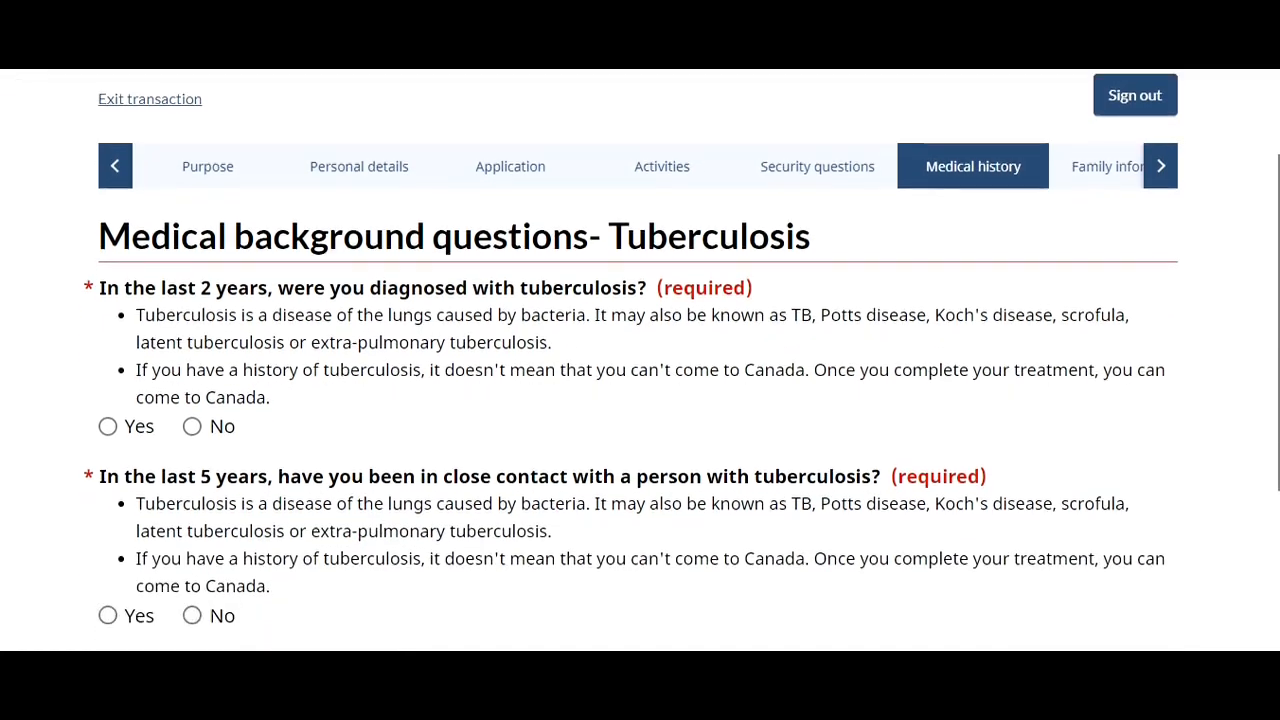
click(1160, 170)
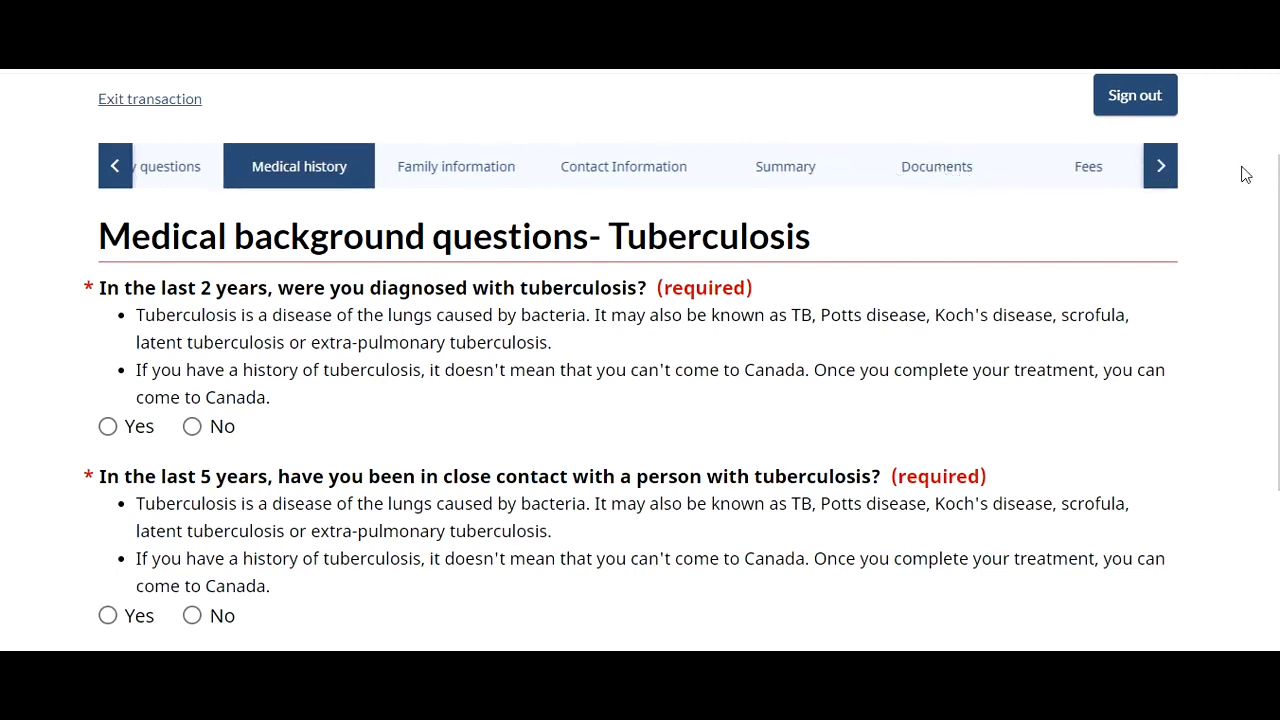
click(1168, 174)
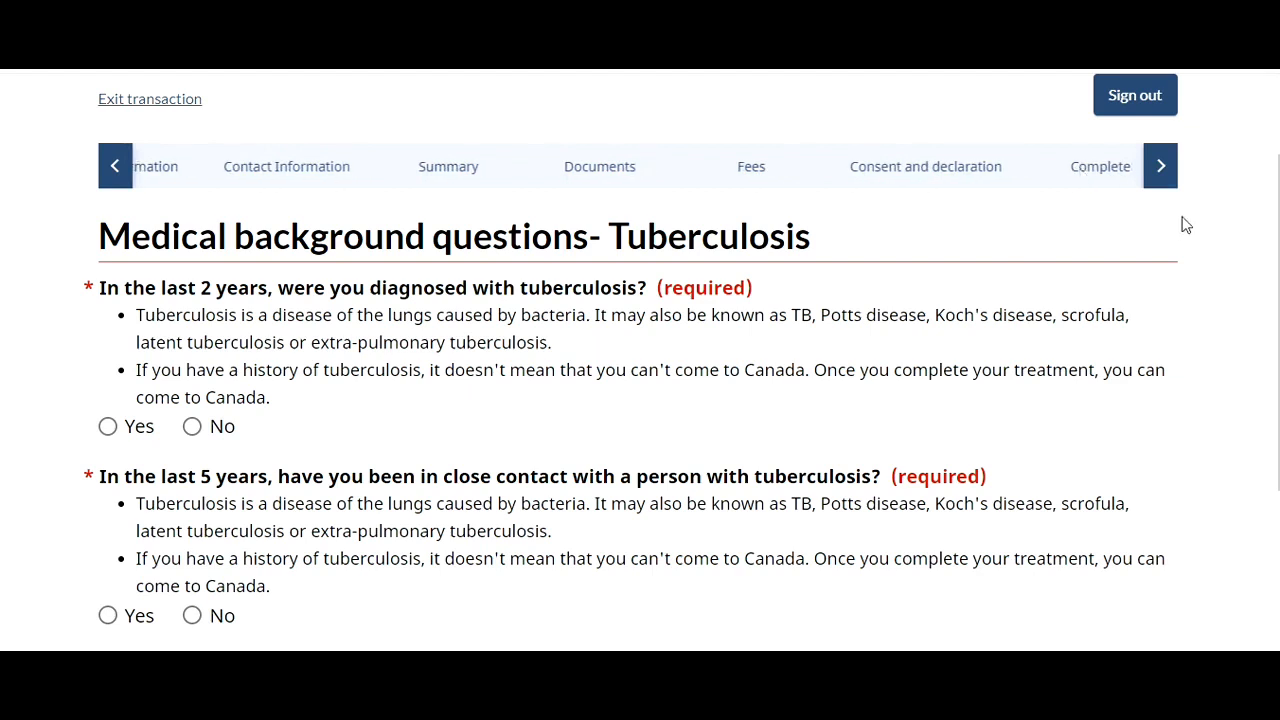
click(1163, 190)
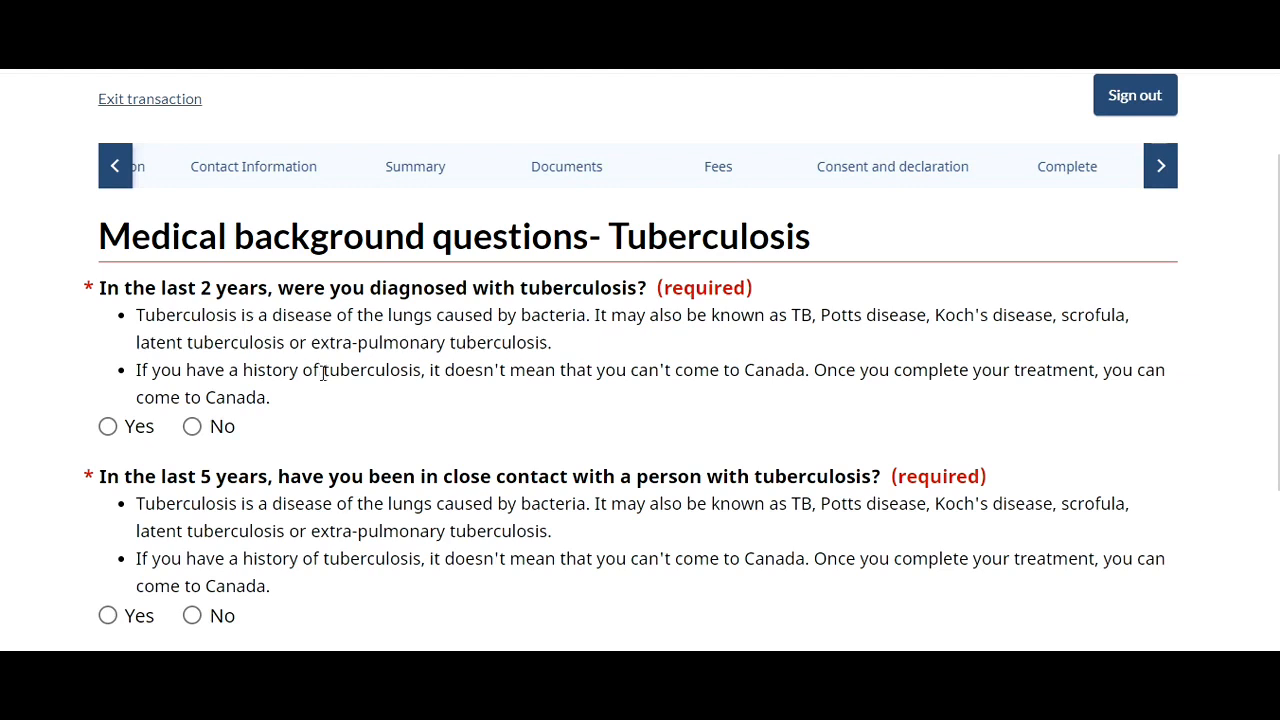
click(192, 427)
click(193, 615)
scroll(1190, 450, down, 2)
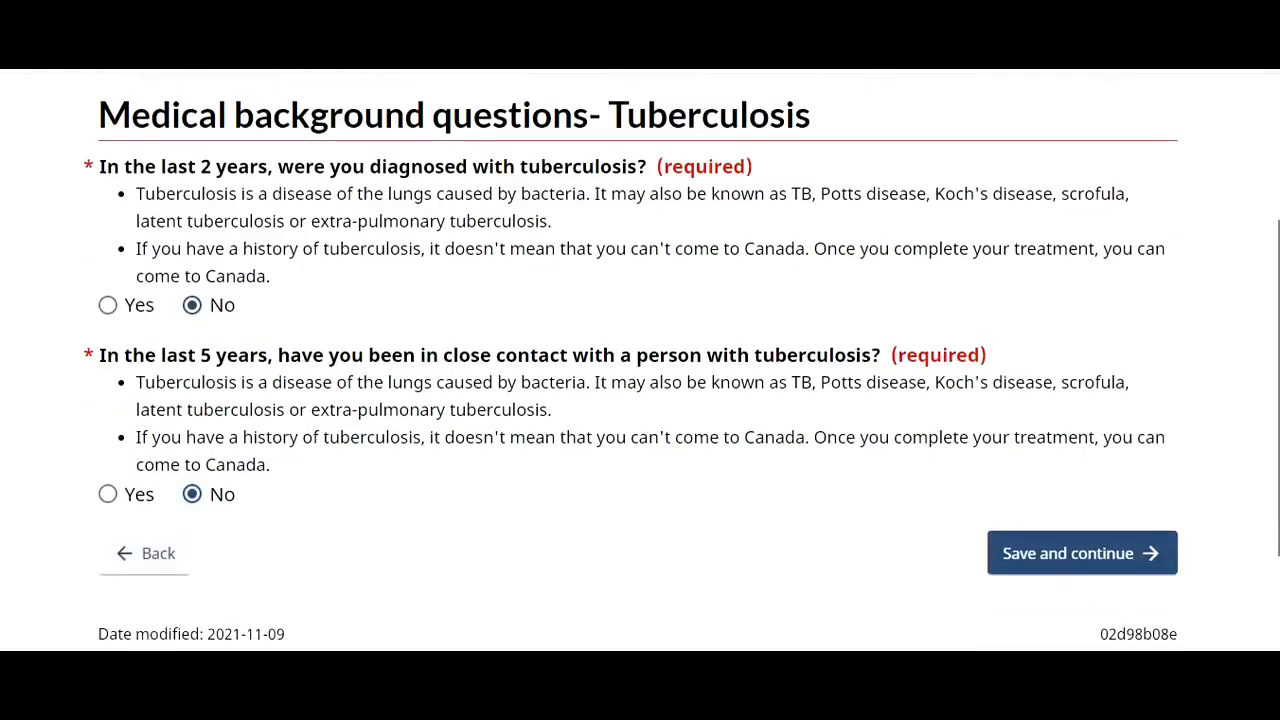
click(1121, 499)
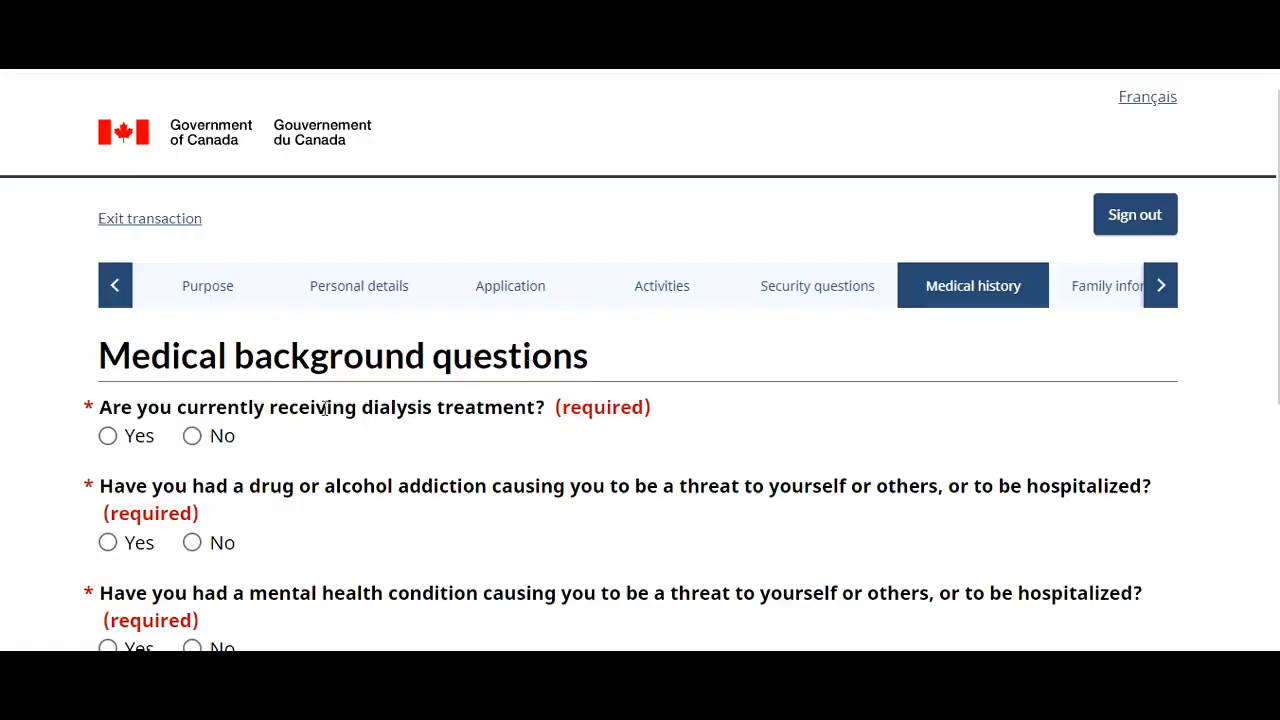
- Answer No to dialysis, addiction, mental health and syphilis questions and save the medical page
click(192, 438)
click(192, 542)
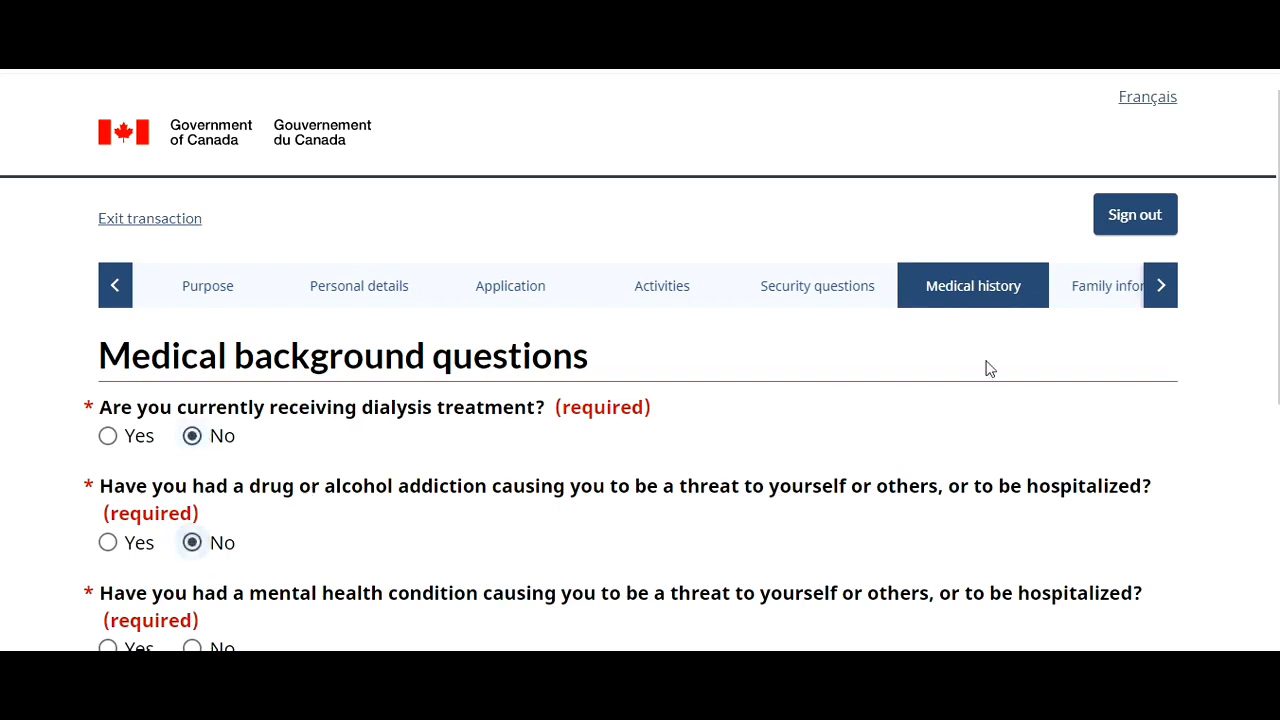
scroll(1268, 290, down, 2)
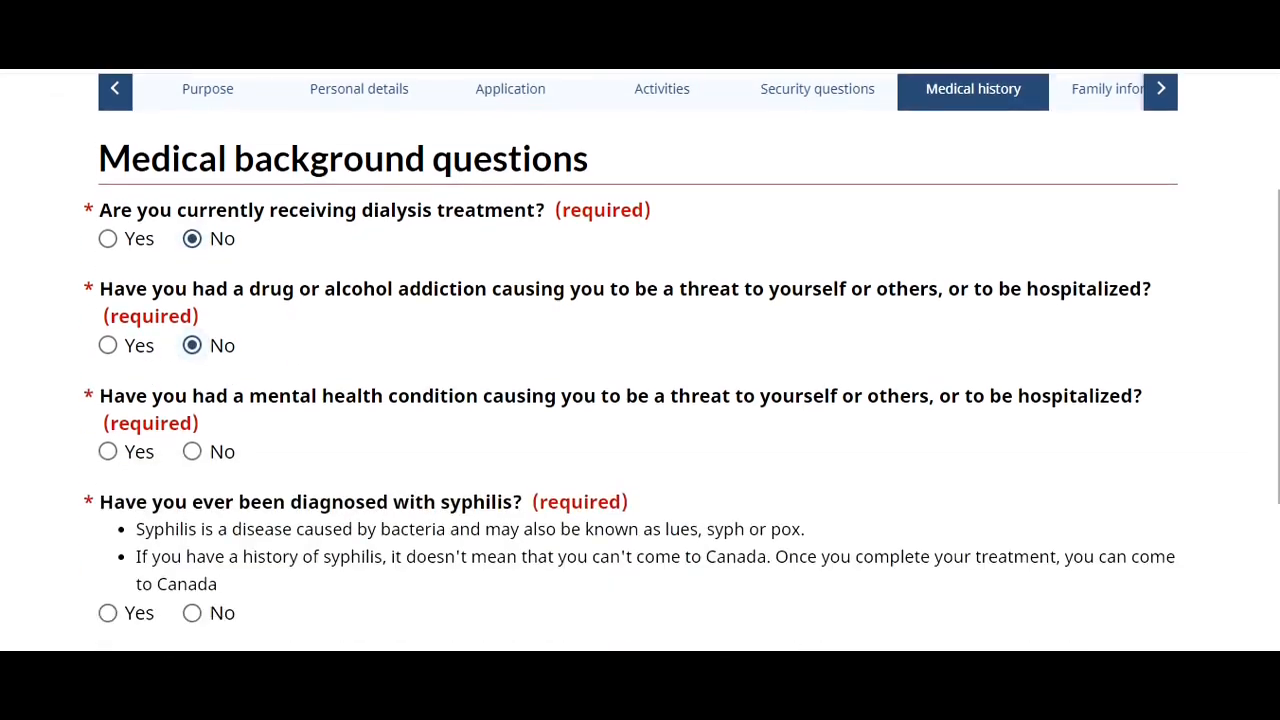
click(192, 451)
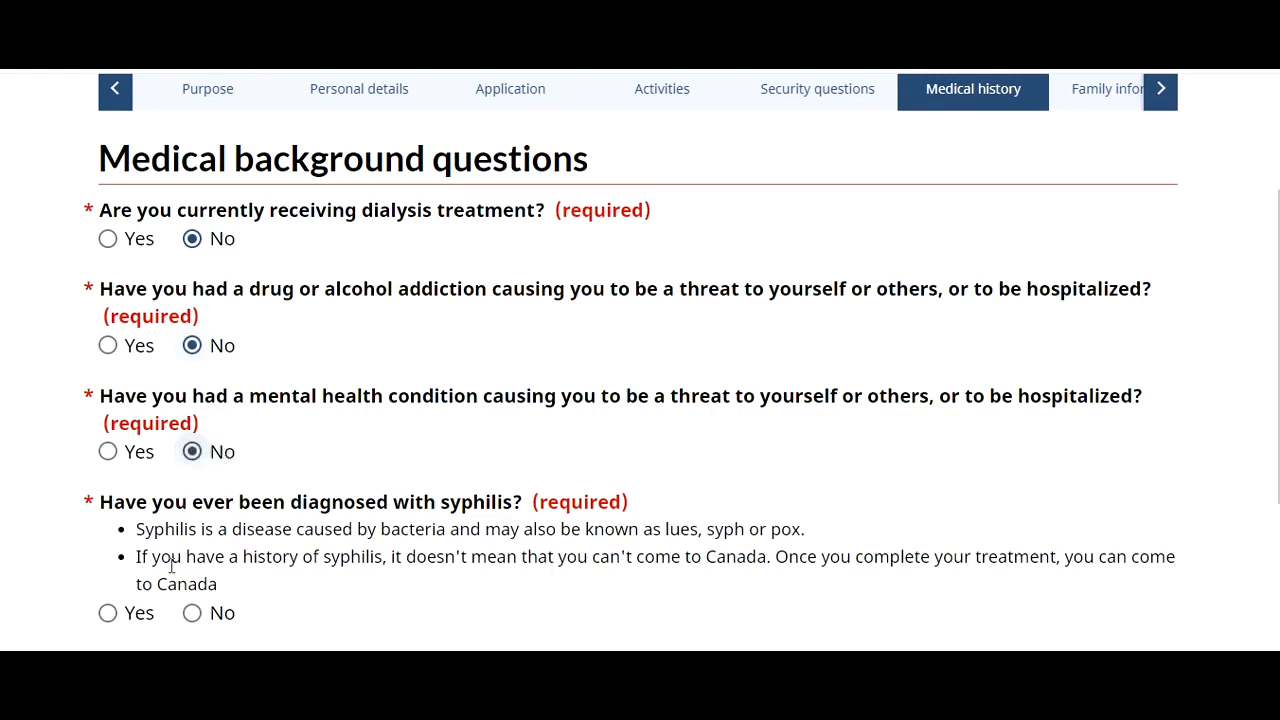
click(192, 613)
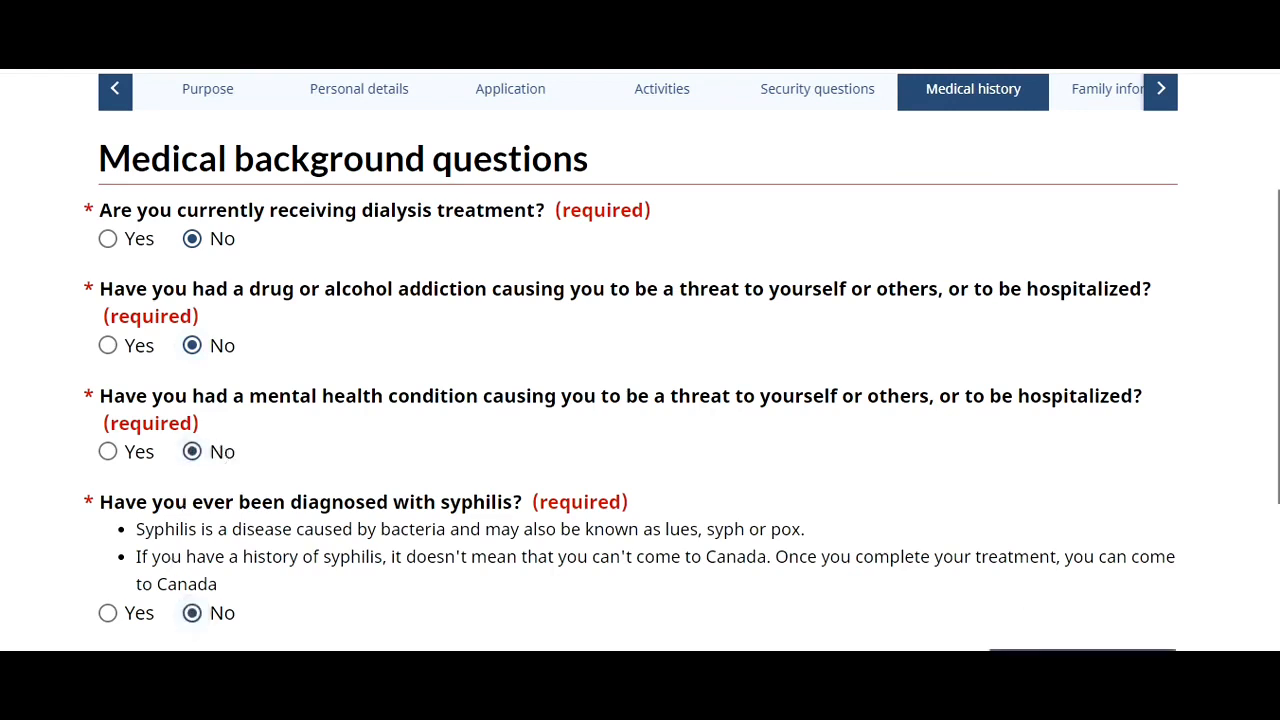
scroll(1186, 544, down, 2)
click(1100, 548)
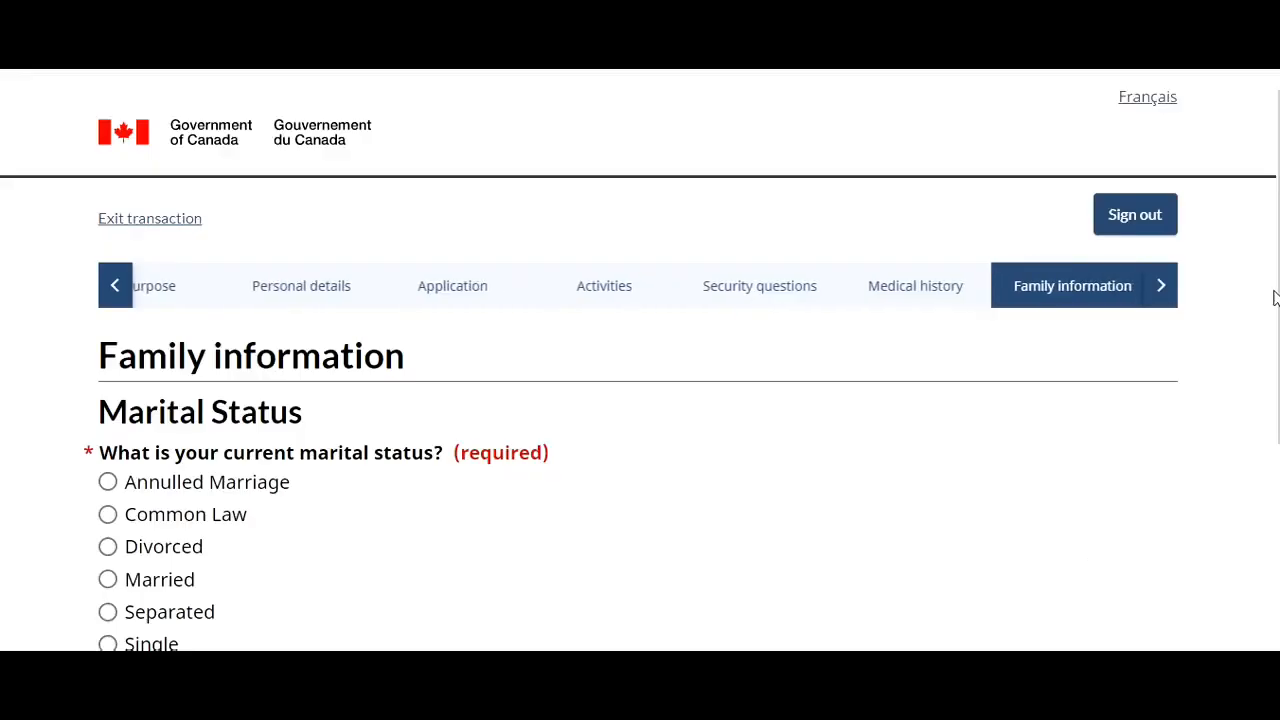
- Set the current marital status to Single and save it
scroll(1274, 297, down, 2)
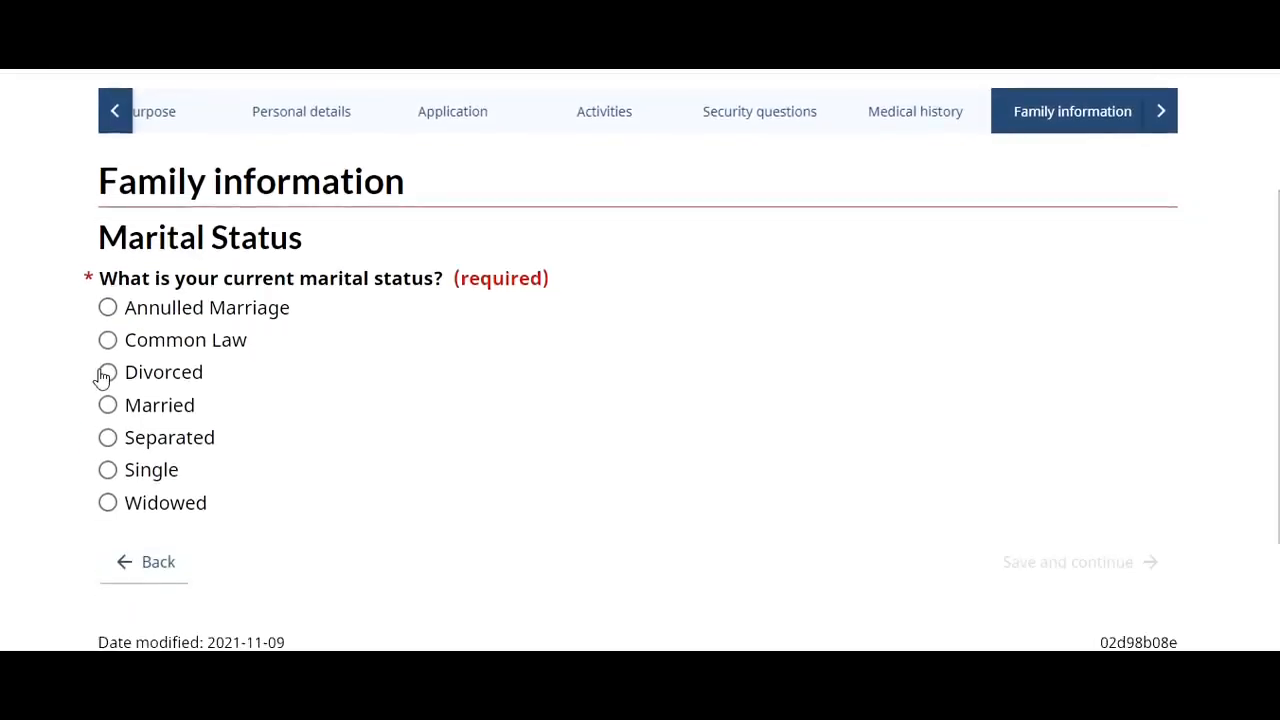
click(107, 470)
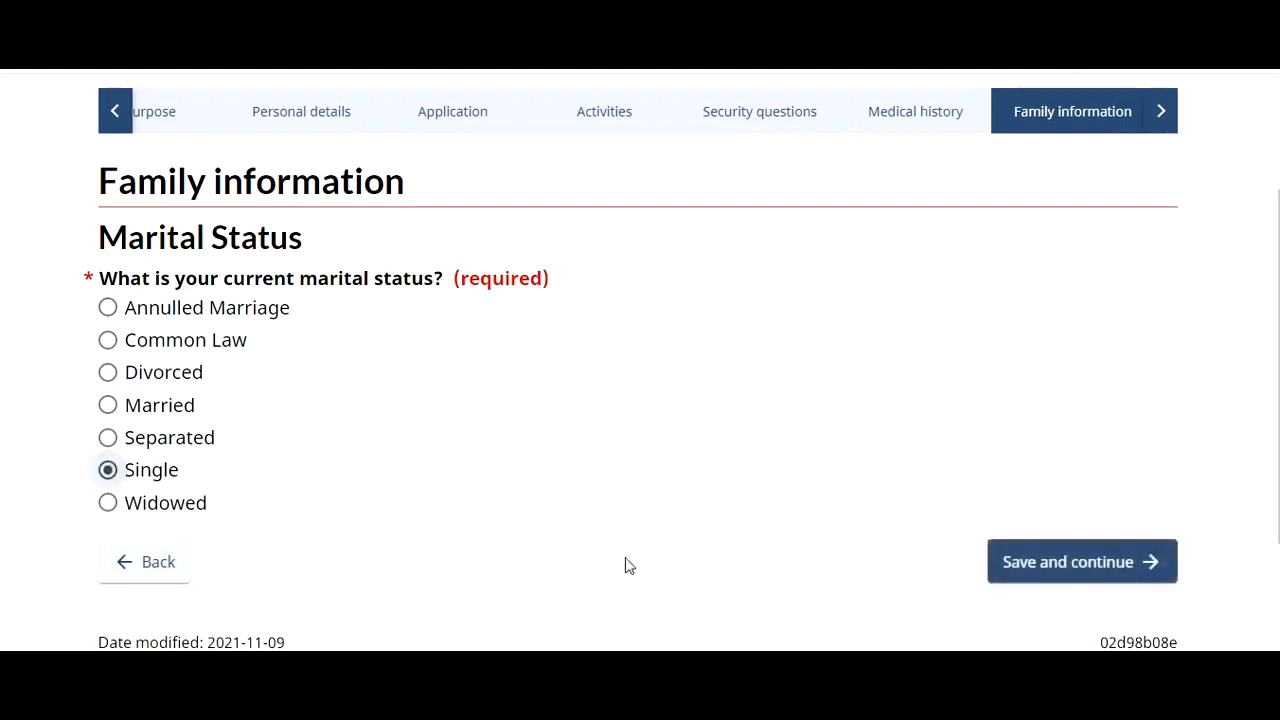
click(1018, 580)
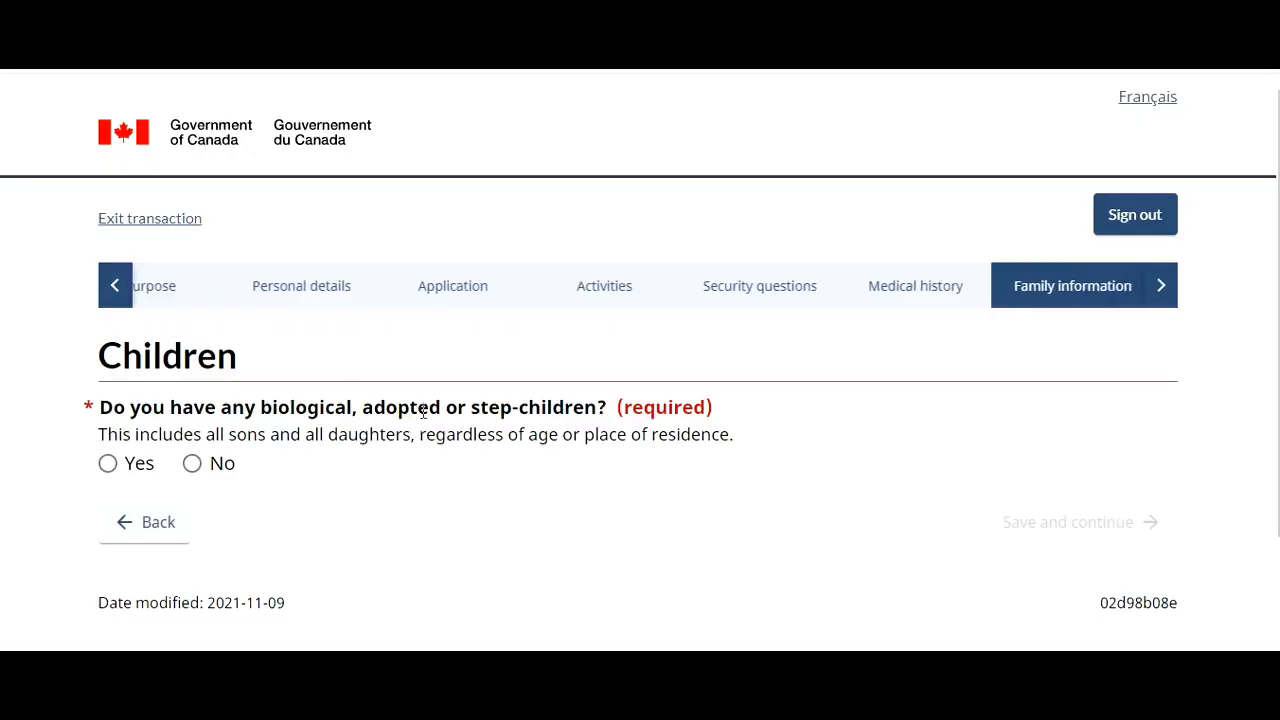
- Answer No to having children, tick the no-children acknowledgement, and save
click(193, 468)
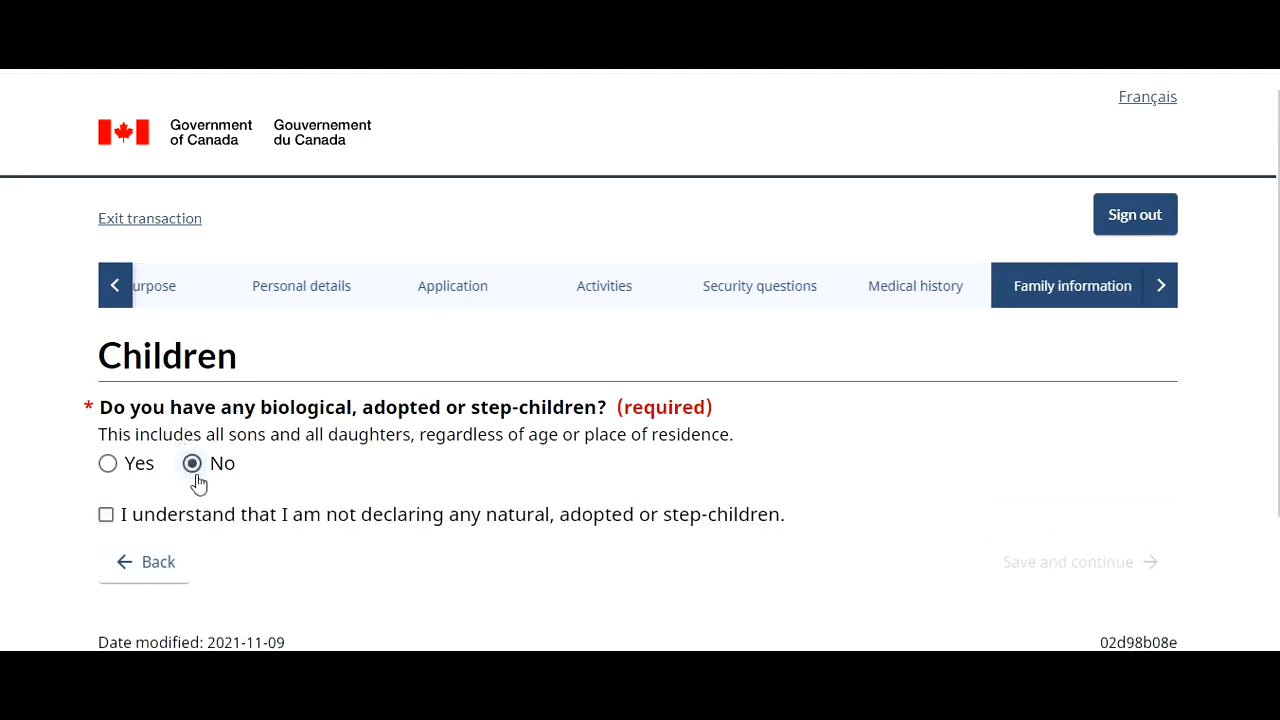
click(106, 515)
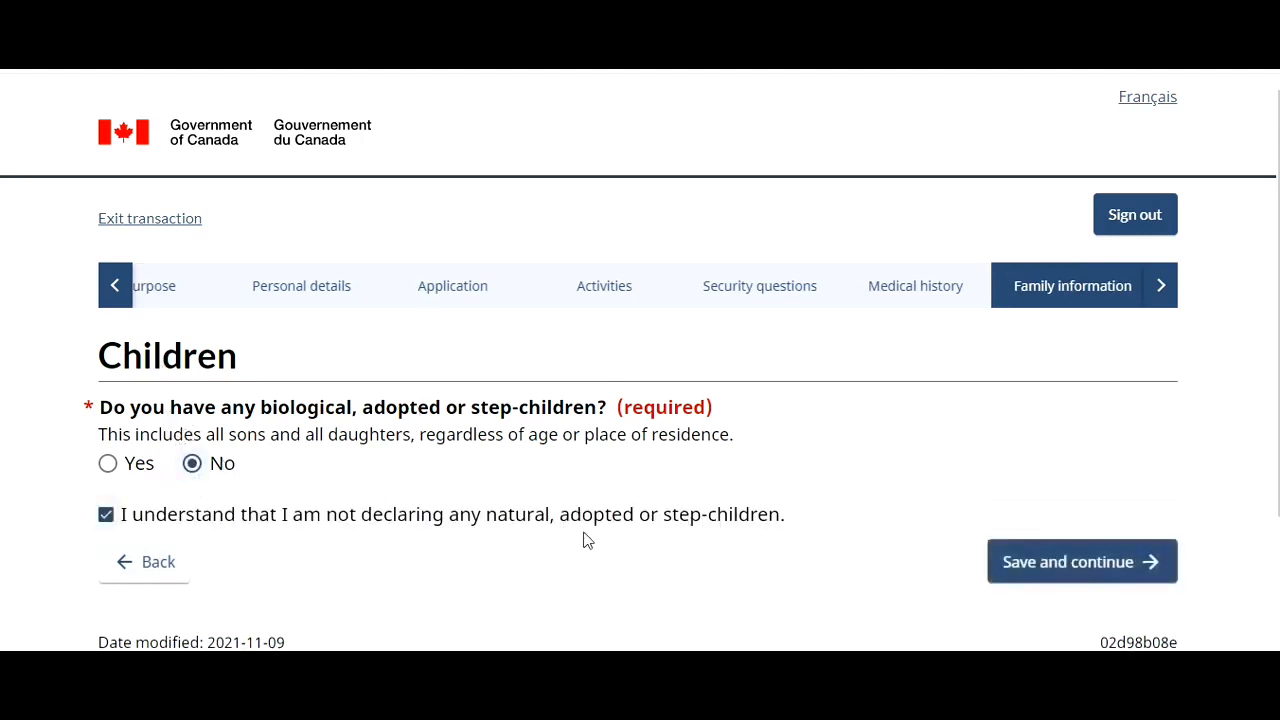
click(1027, 551)
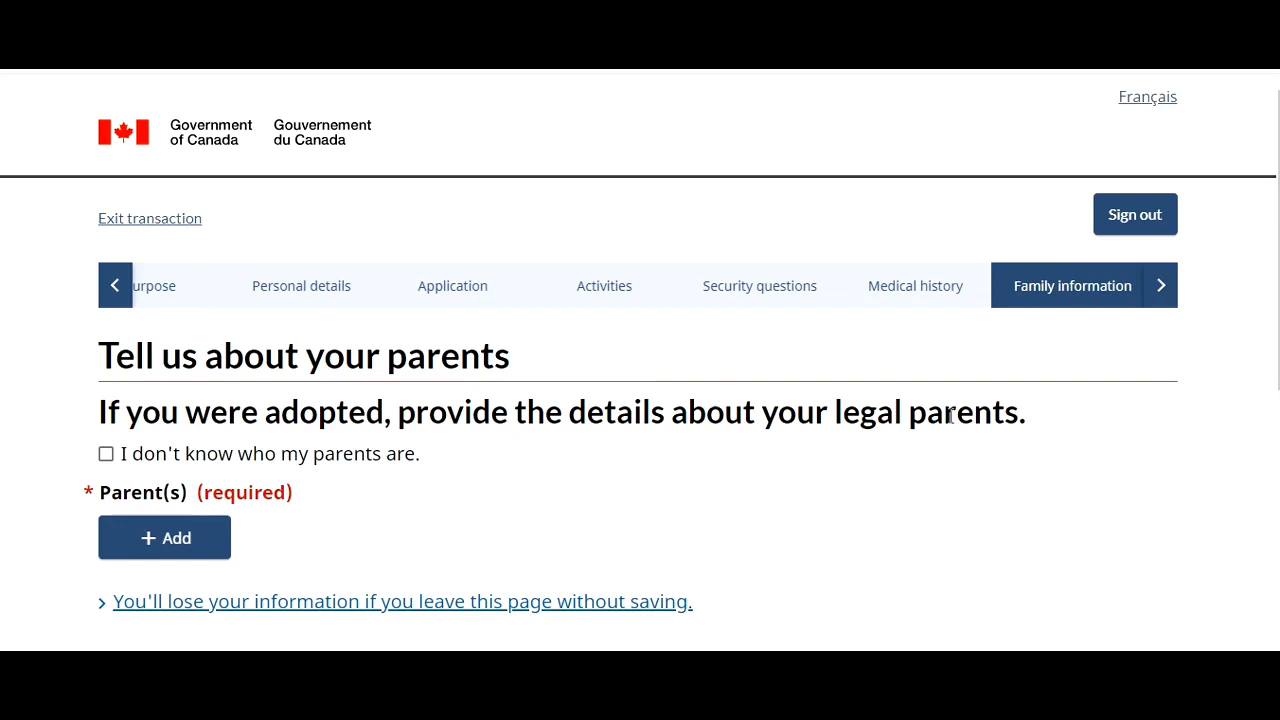
- Add a parent with relationship Father and enter the father's surname
click(193, 557)
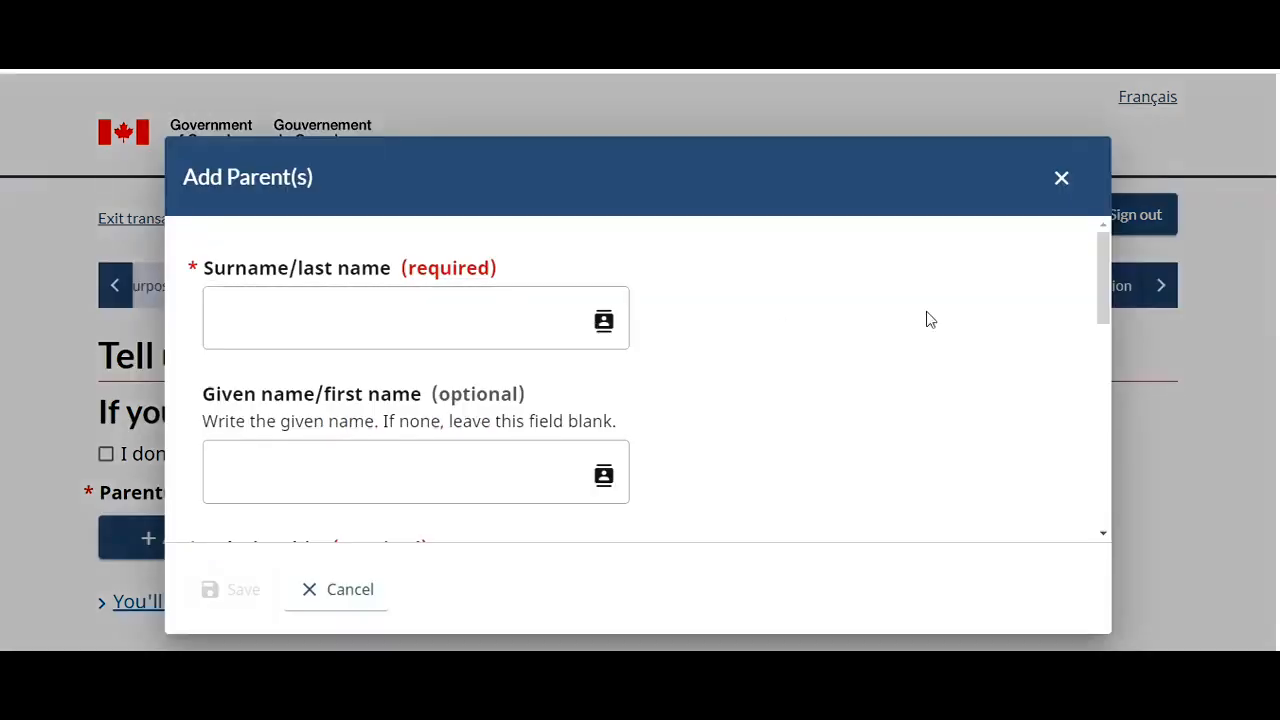
drag(1100, 285, 1107, 352)
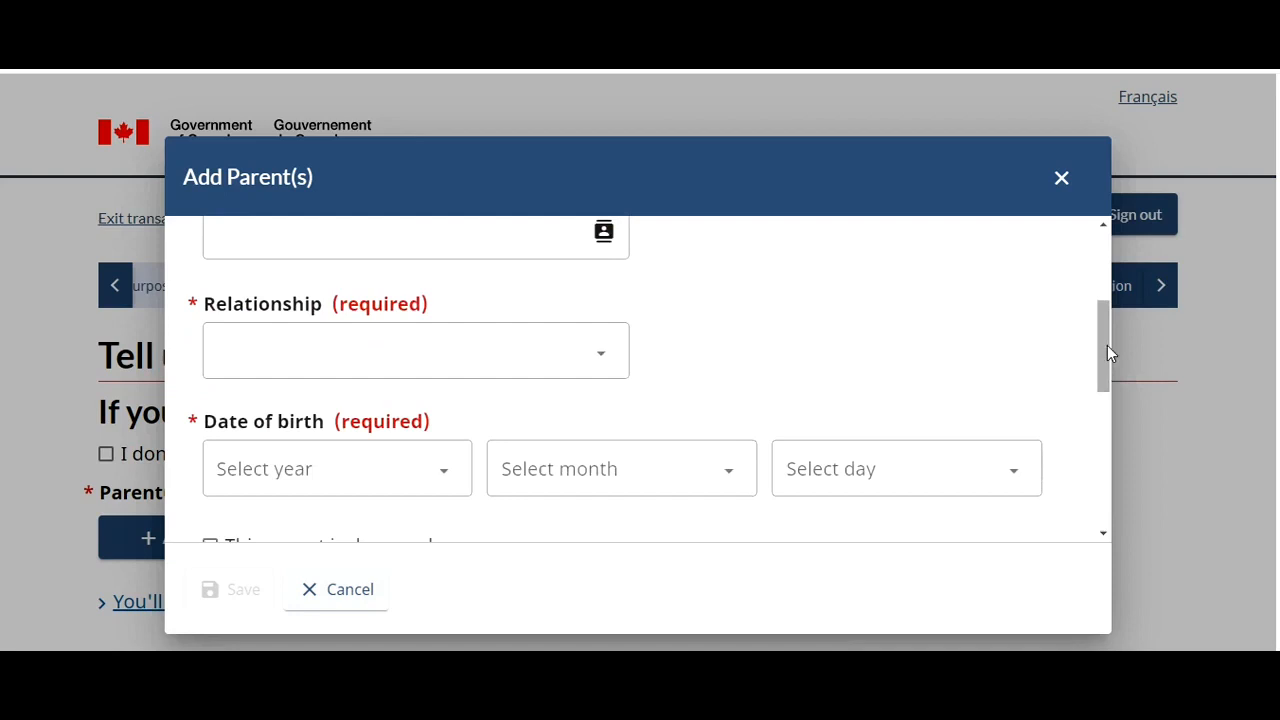
click(526, 352)
click(410, 432)
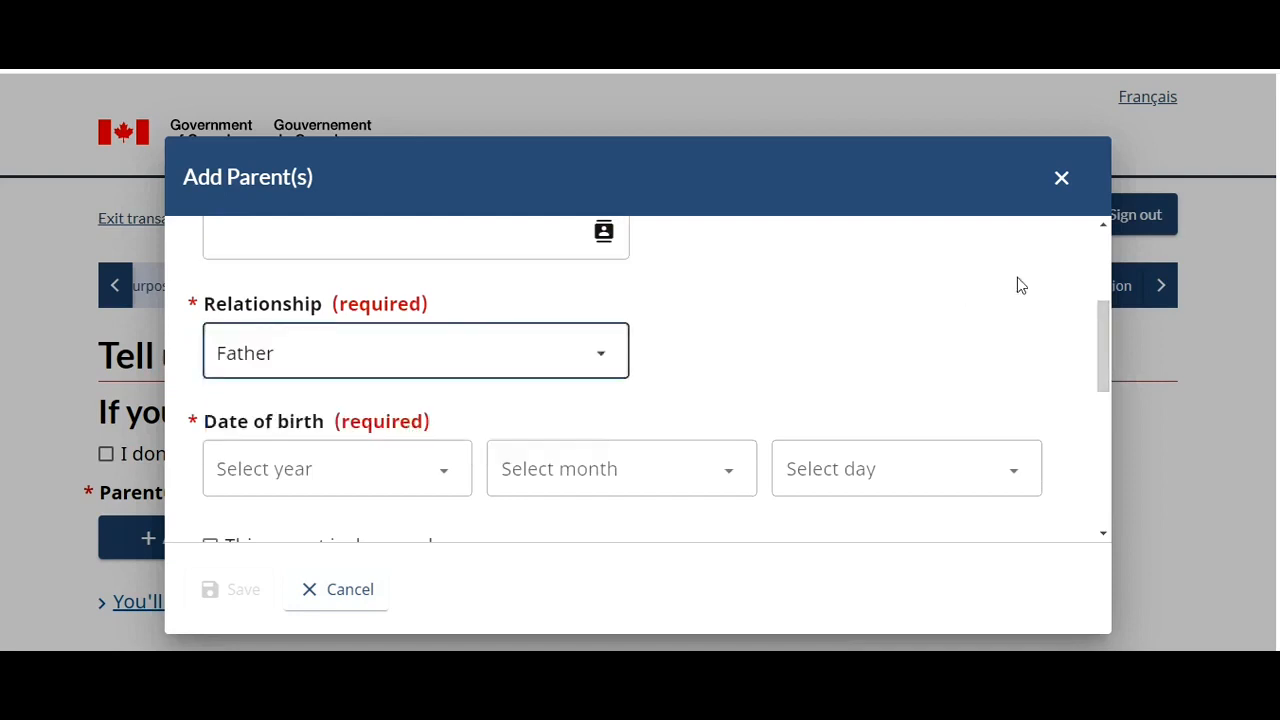
drag(1103, 352, 1100, 245)
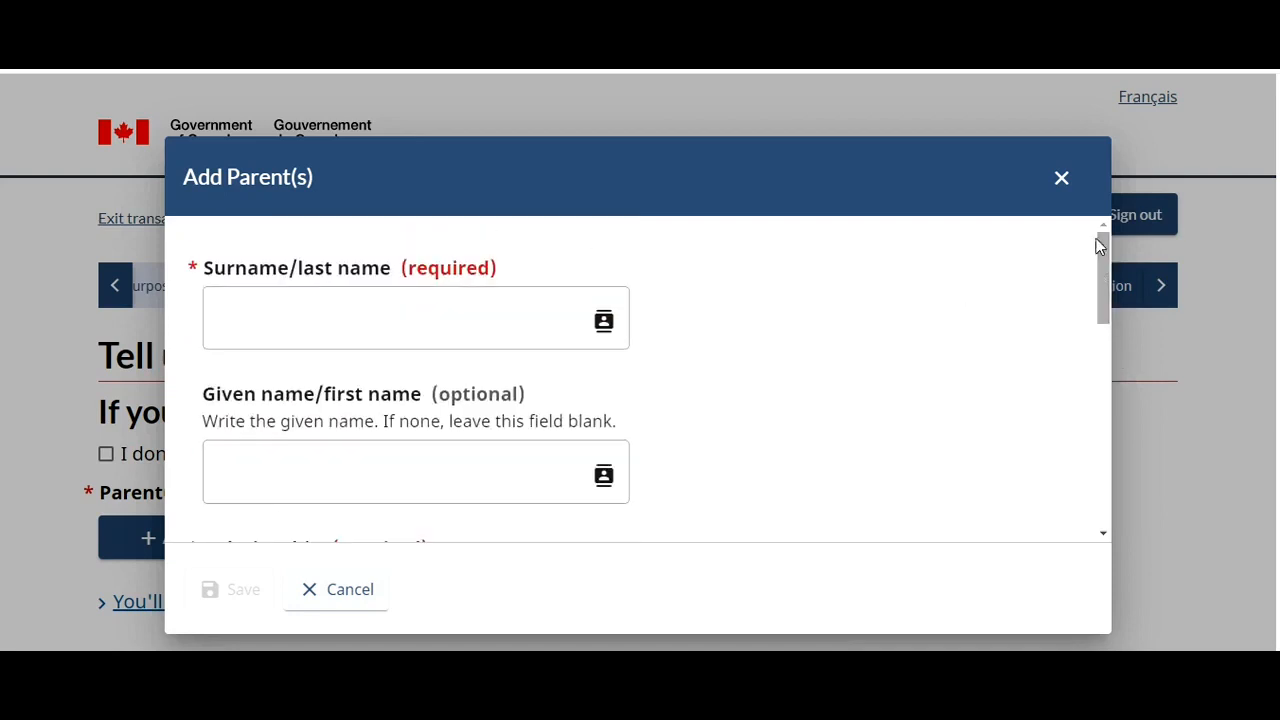
click(455, 342)
text(Smith)
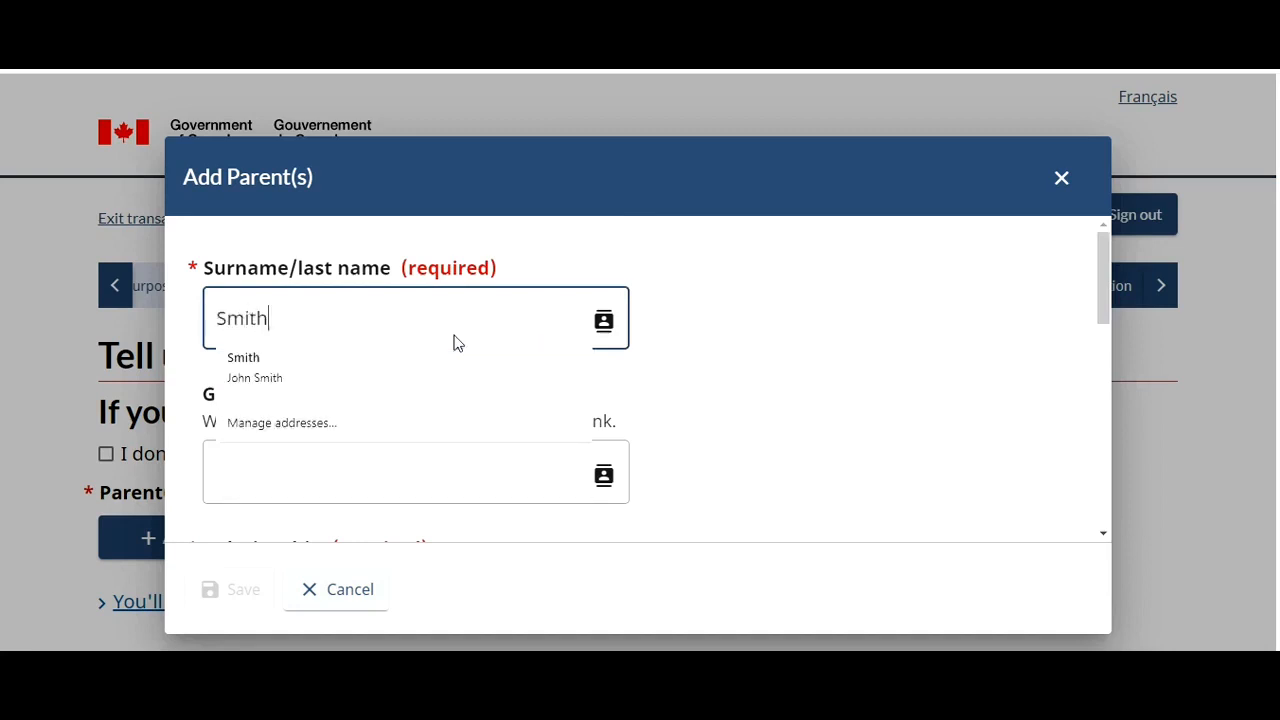
key(Tab)
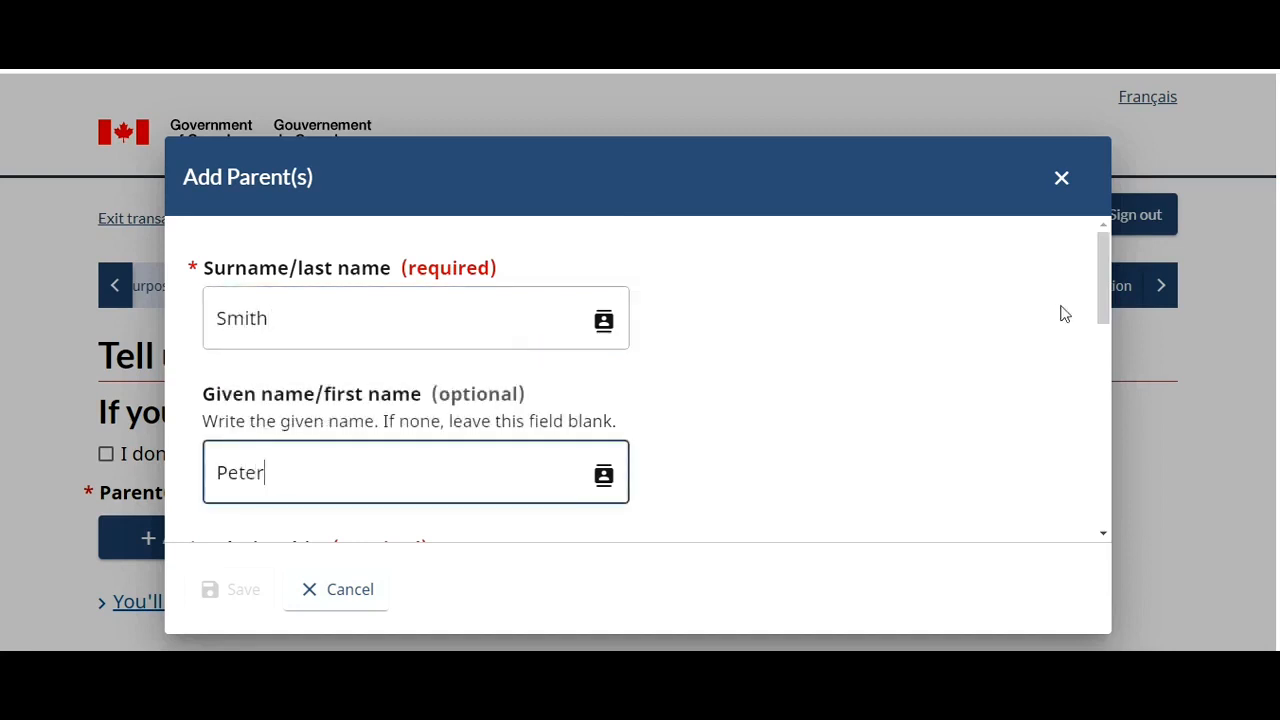
- Set the father's date of birth to 10 April 1975
drag(1100, 298, 1113, 374)
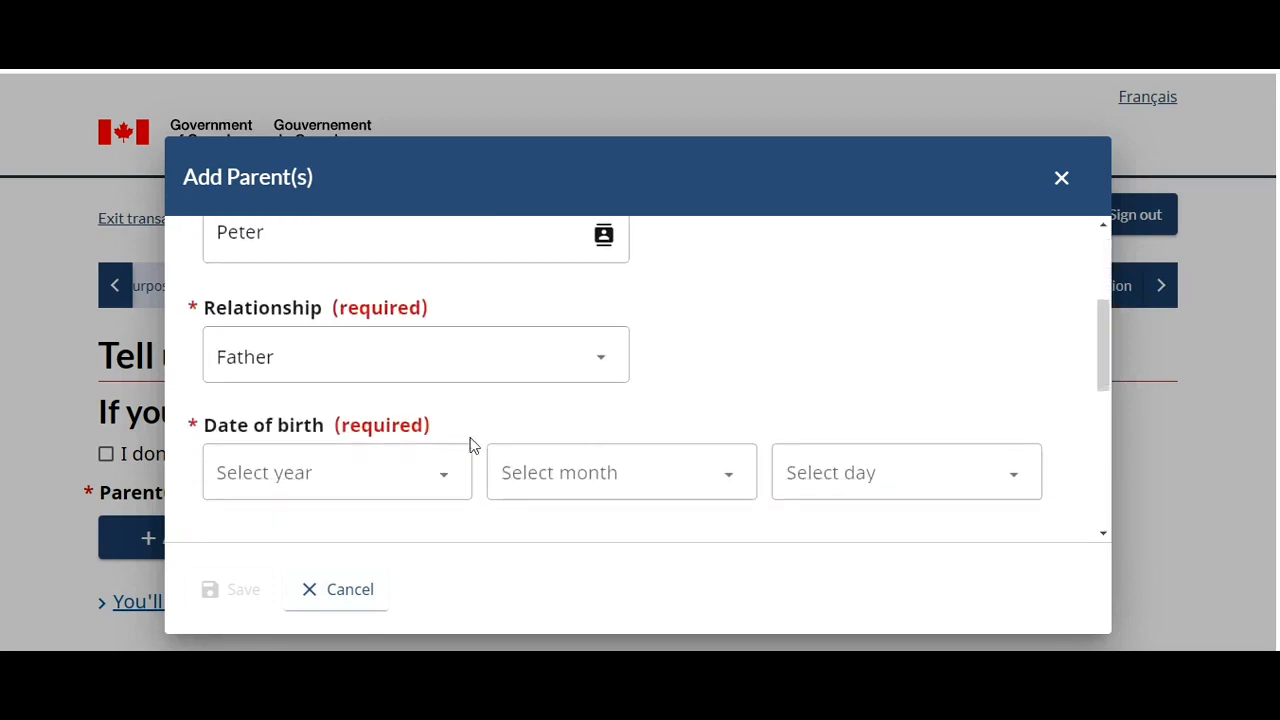
click(437, 480)
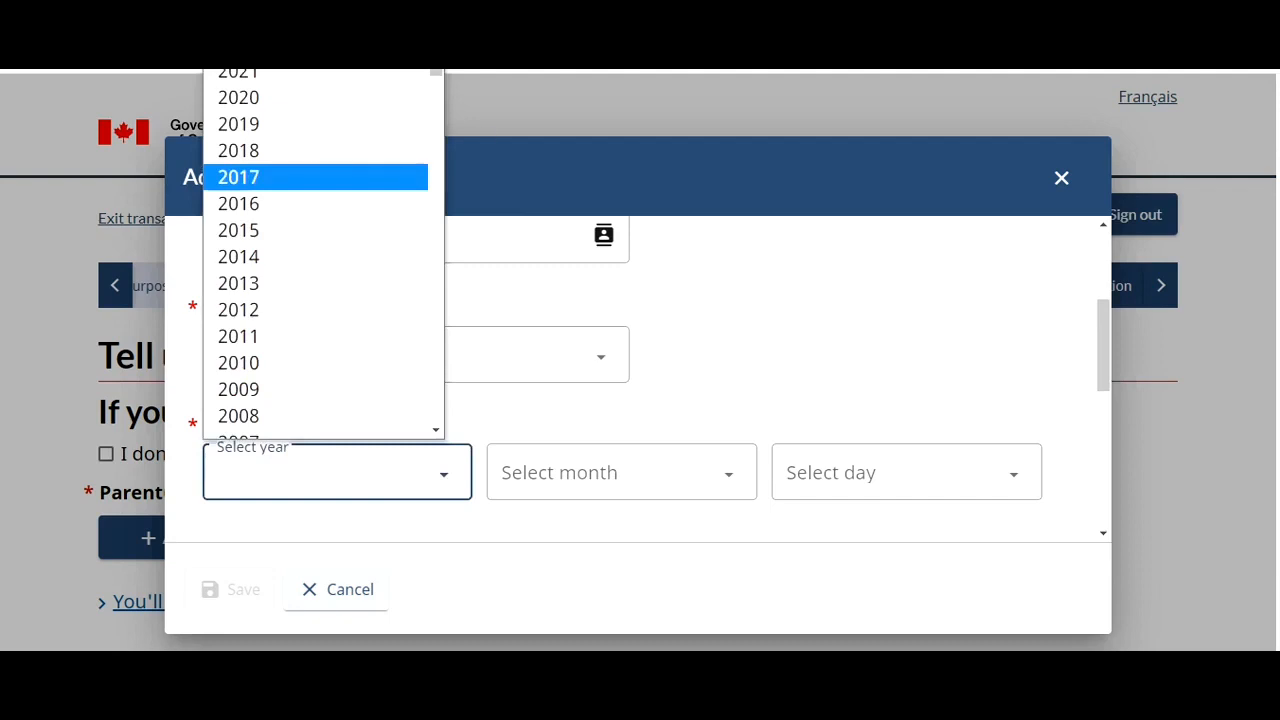
drag(435, 72, 442, 197)
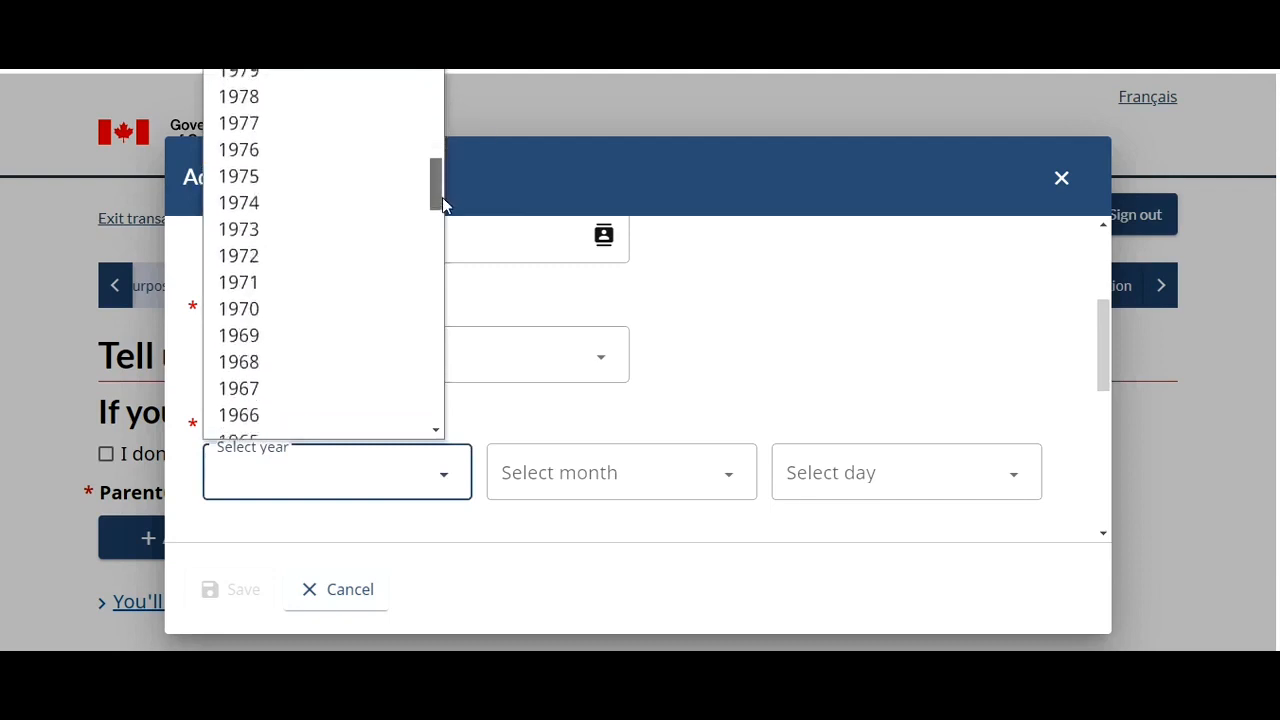
click(330, 177)
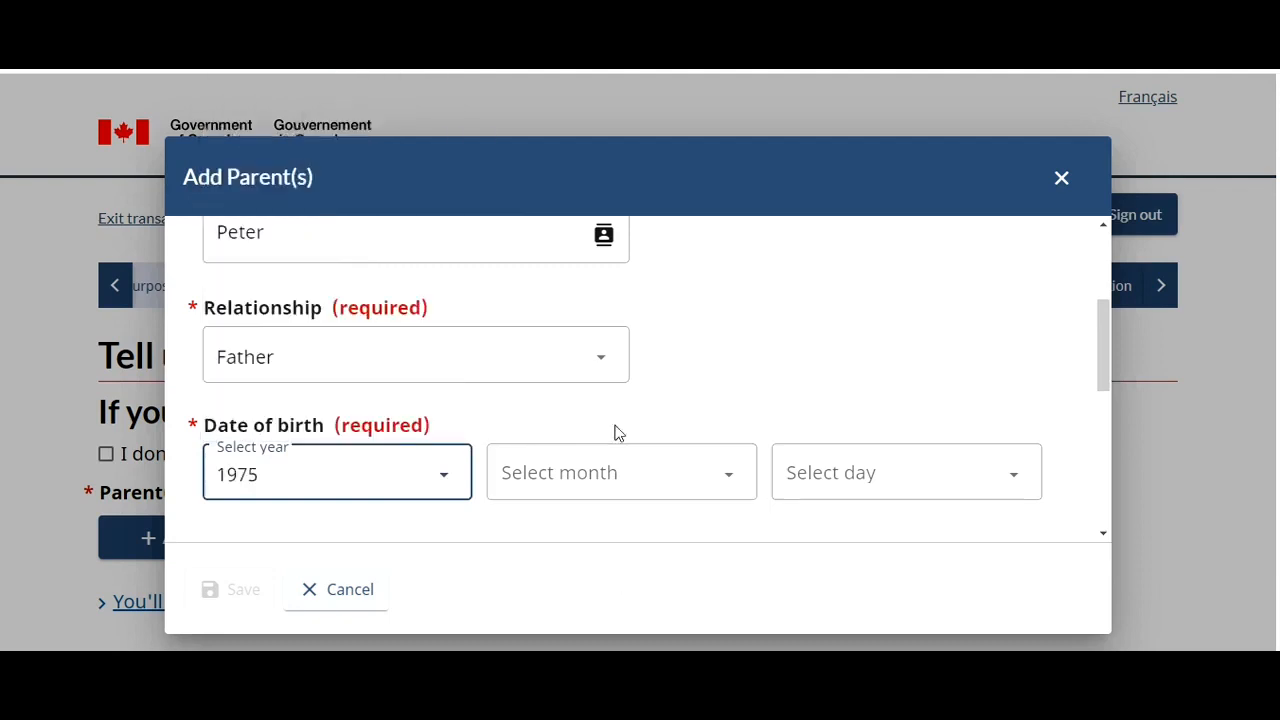
click(585, 490)
click(575, 213)
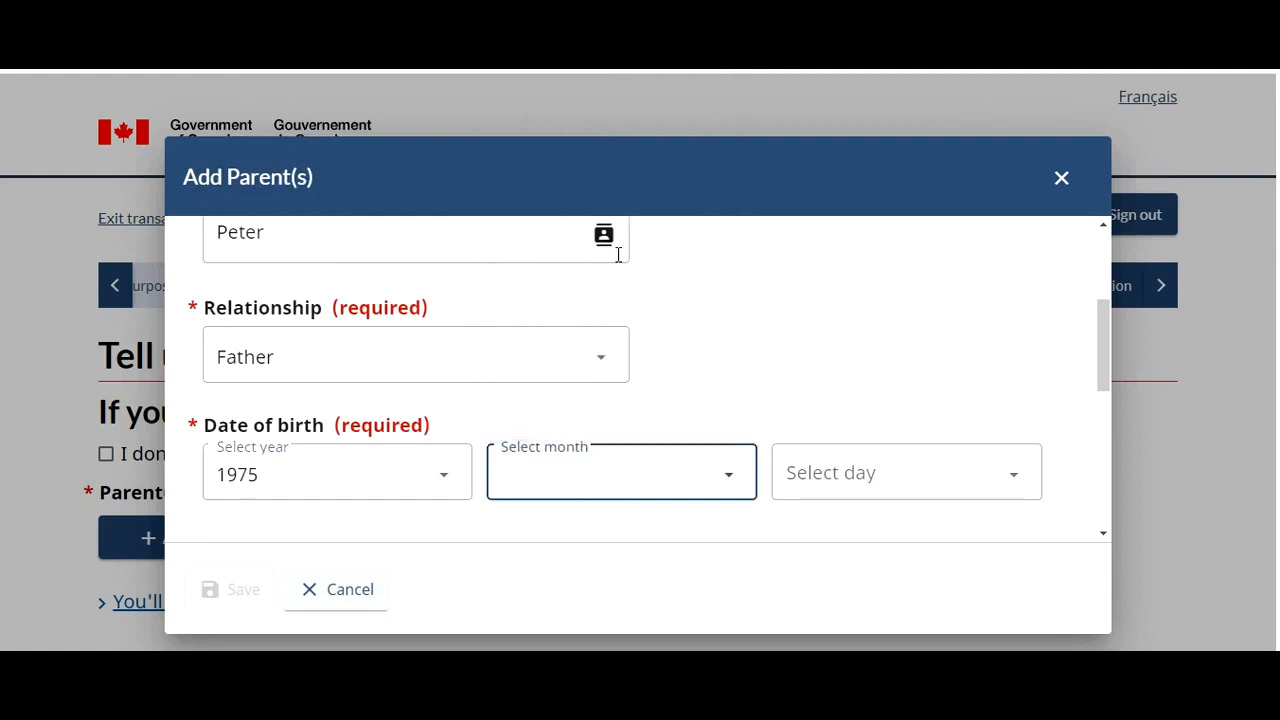
click(900, 491)
click(791, 309)
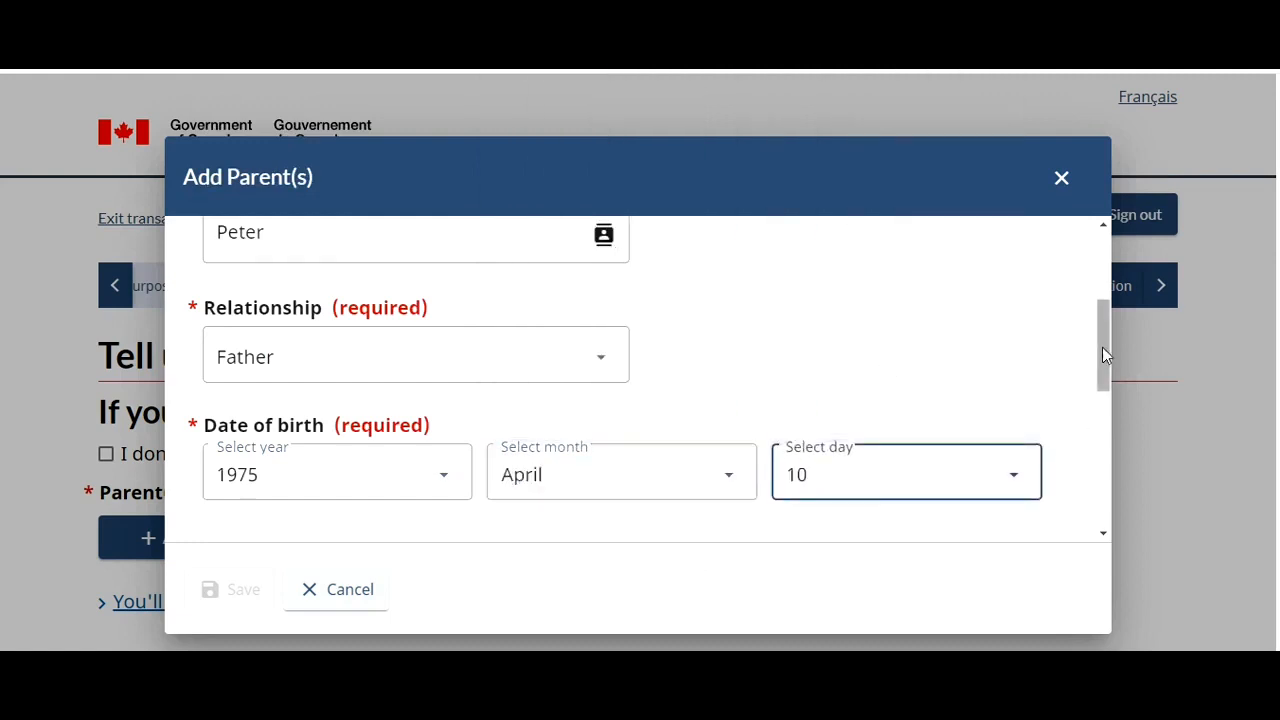
- Set birth country India, same address Yes, not accompanying to Canada, and occupation Retired
drag(1103, 357, 1103, 423)
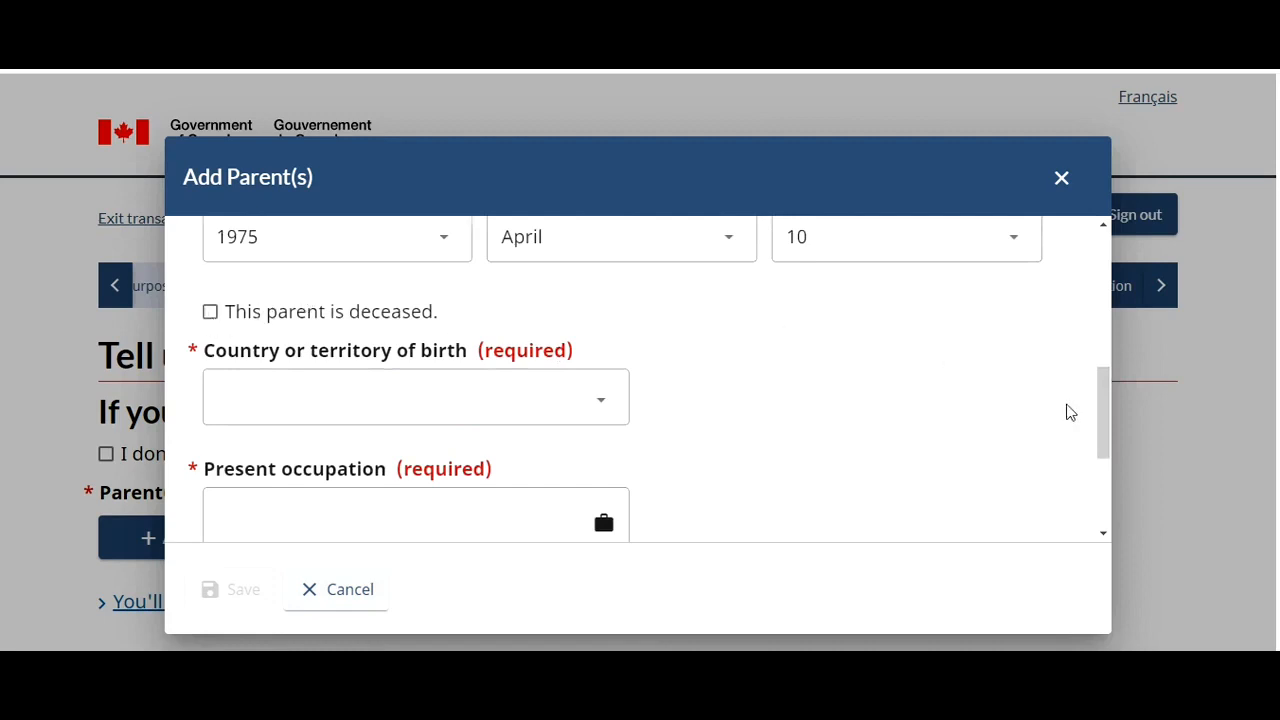
click(588, 410)
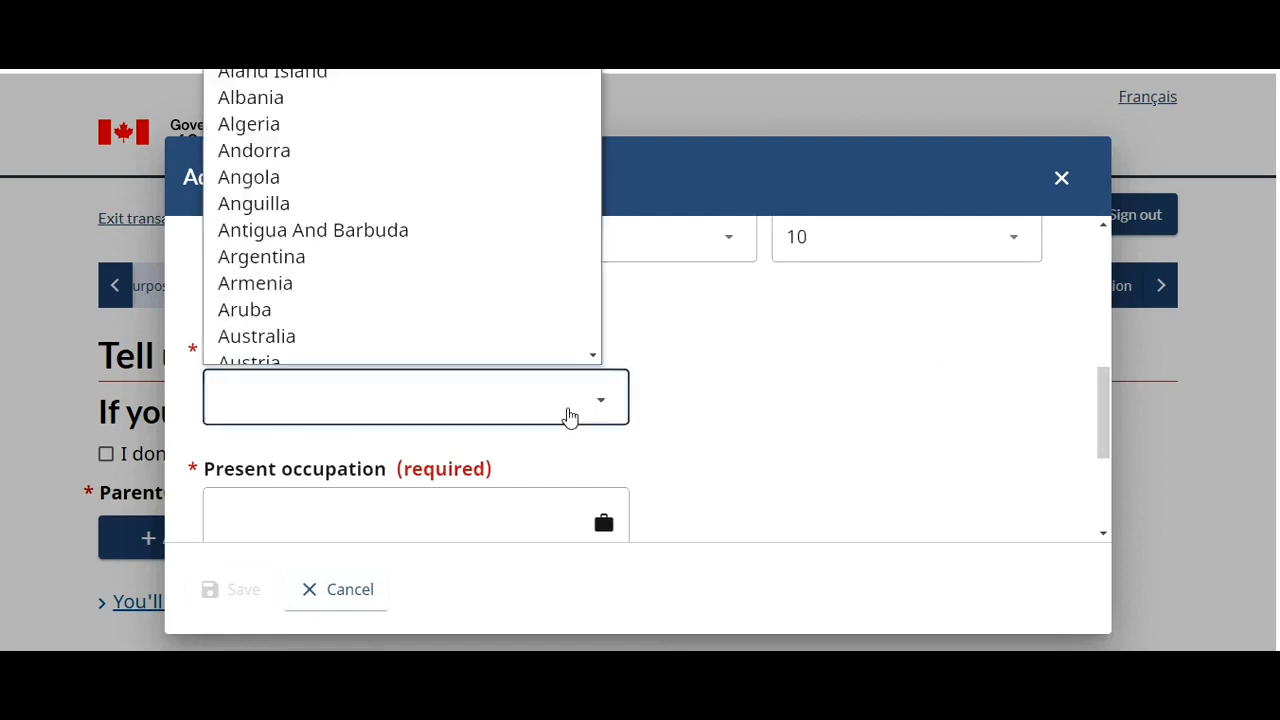
text(india)
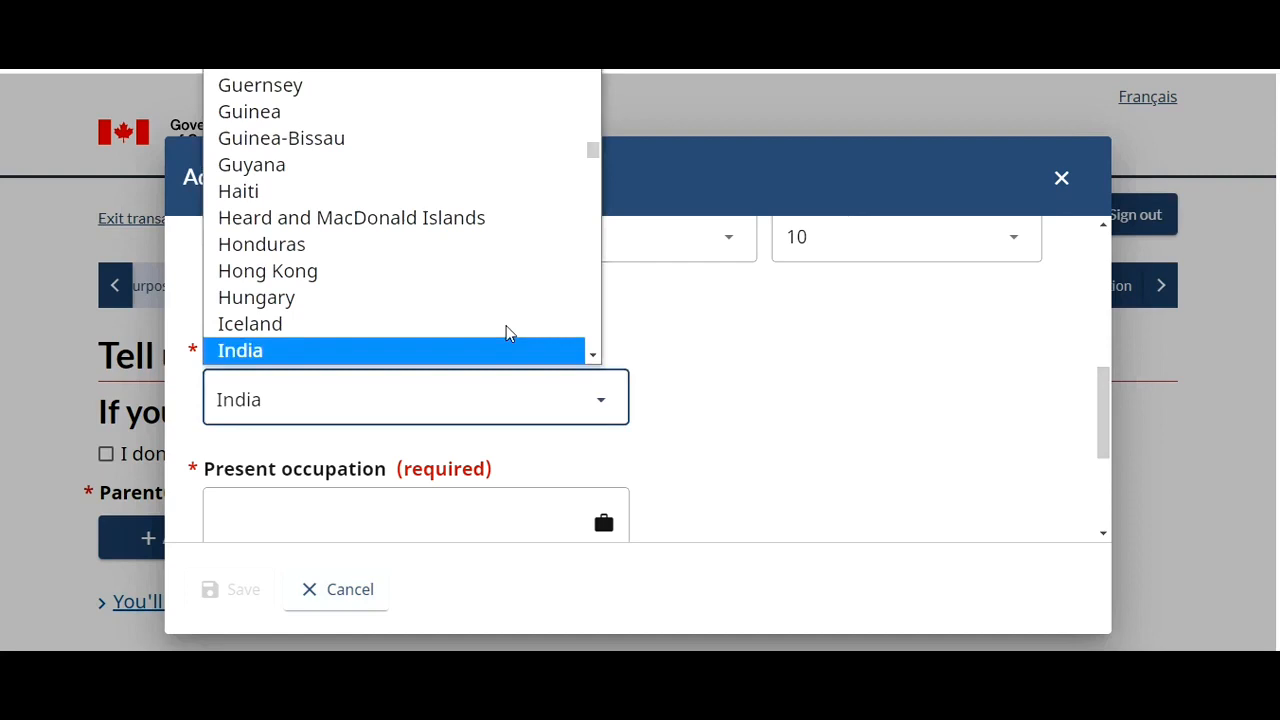
click(453, 352)
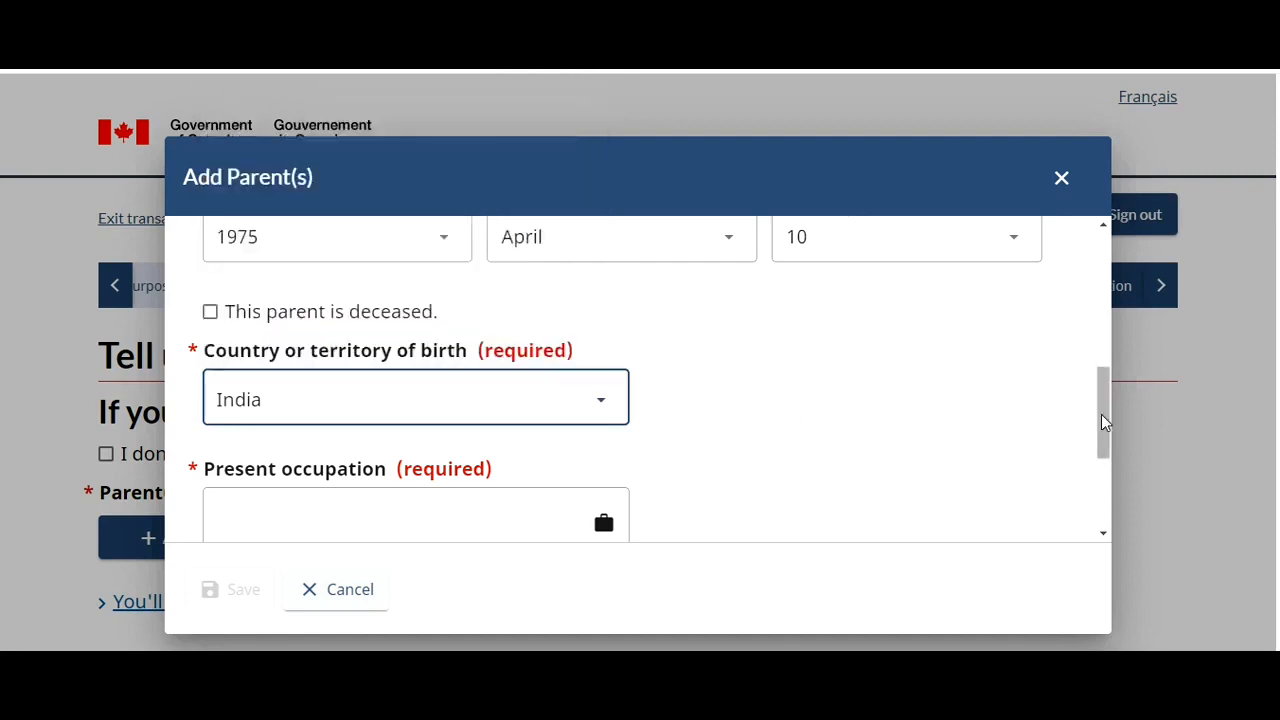
drag(1104, 420, 1100, 470)
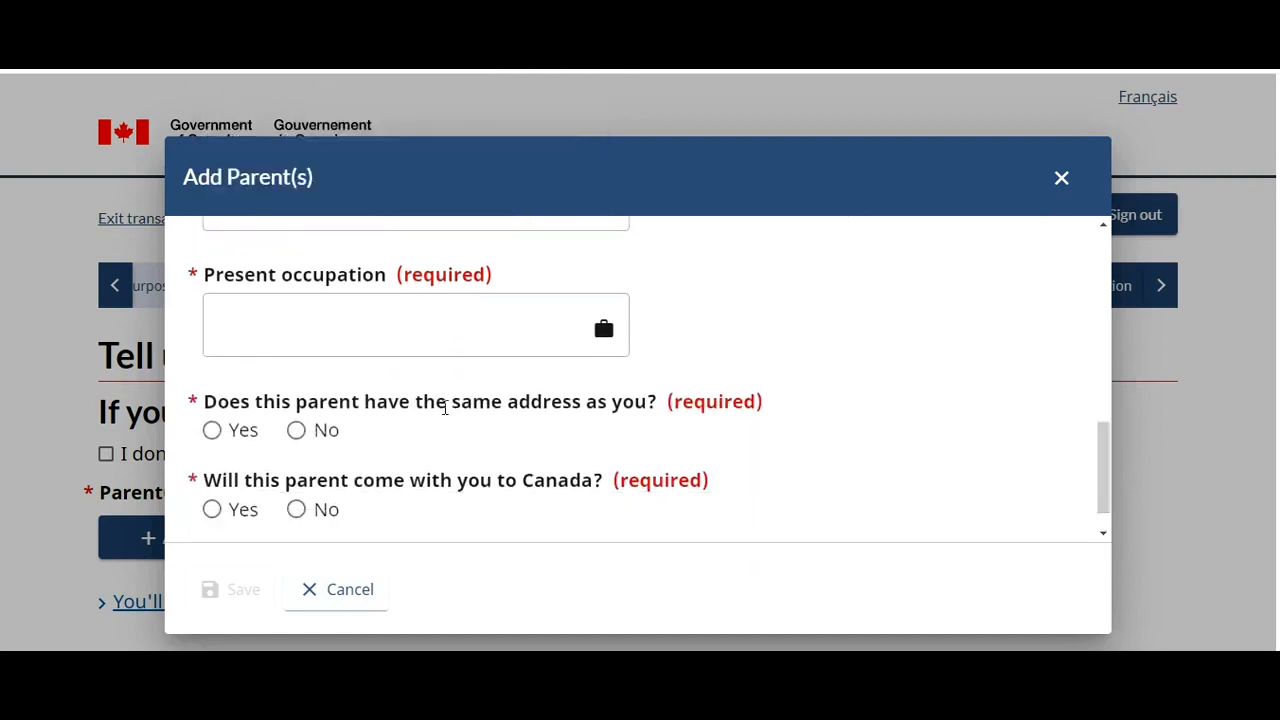
click(214, 432)
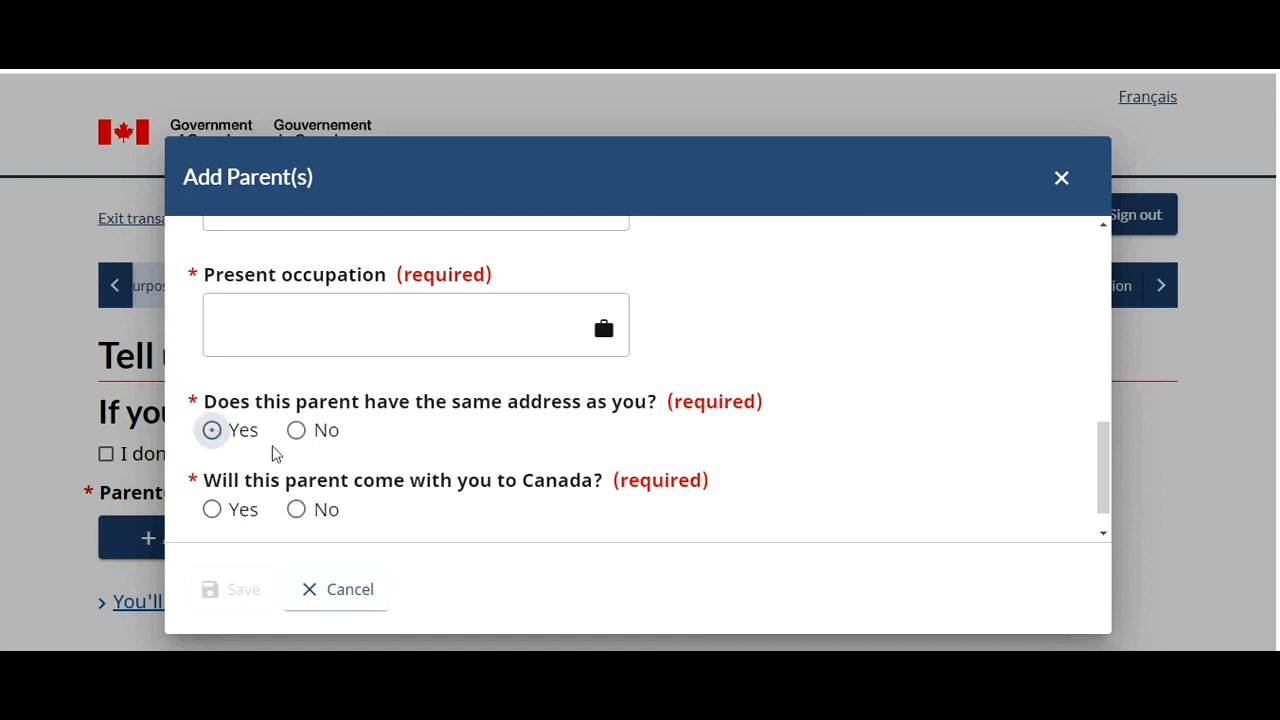
click(297, 511)
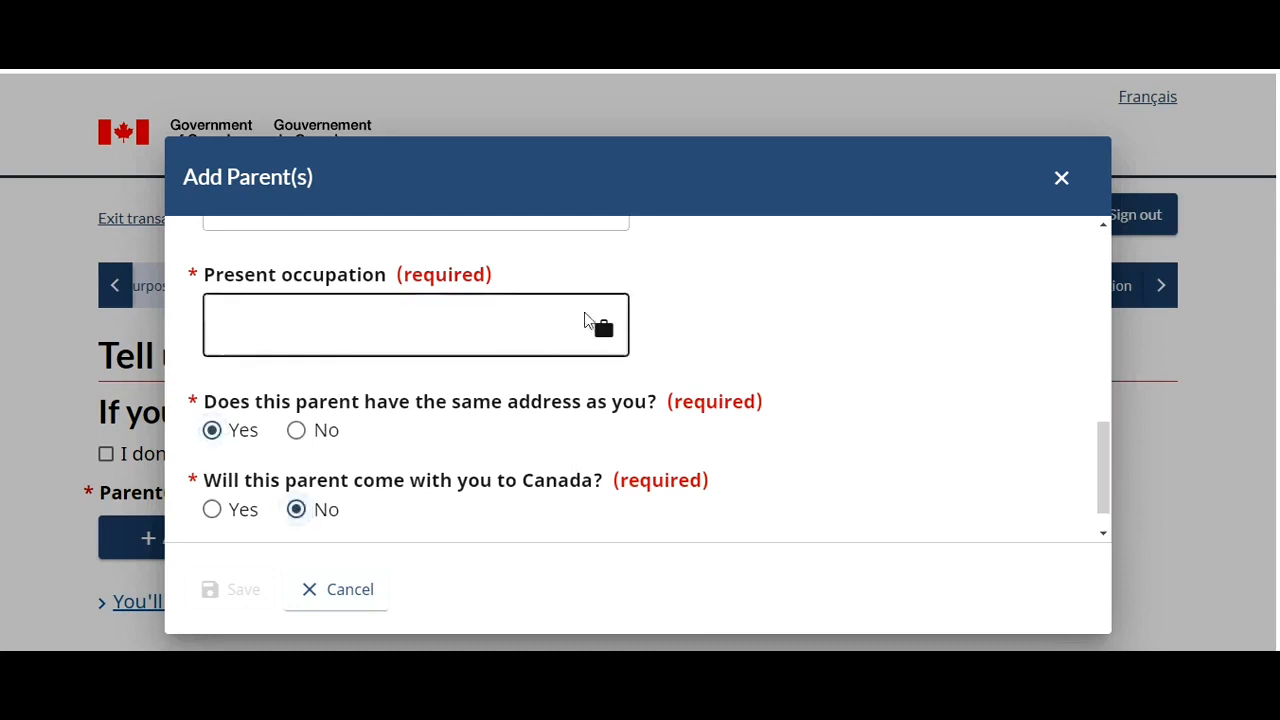
click(554, 335)
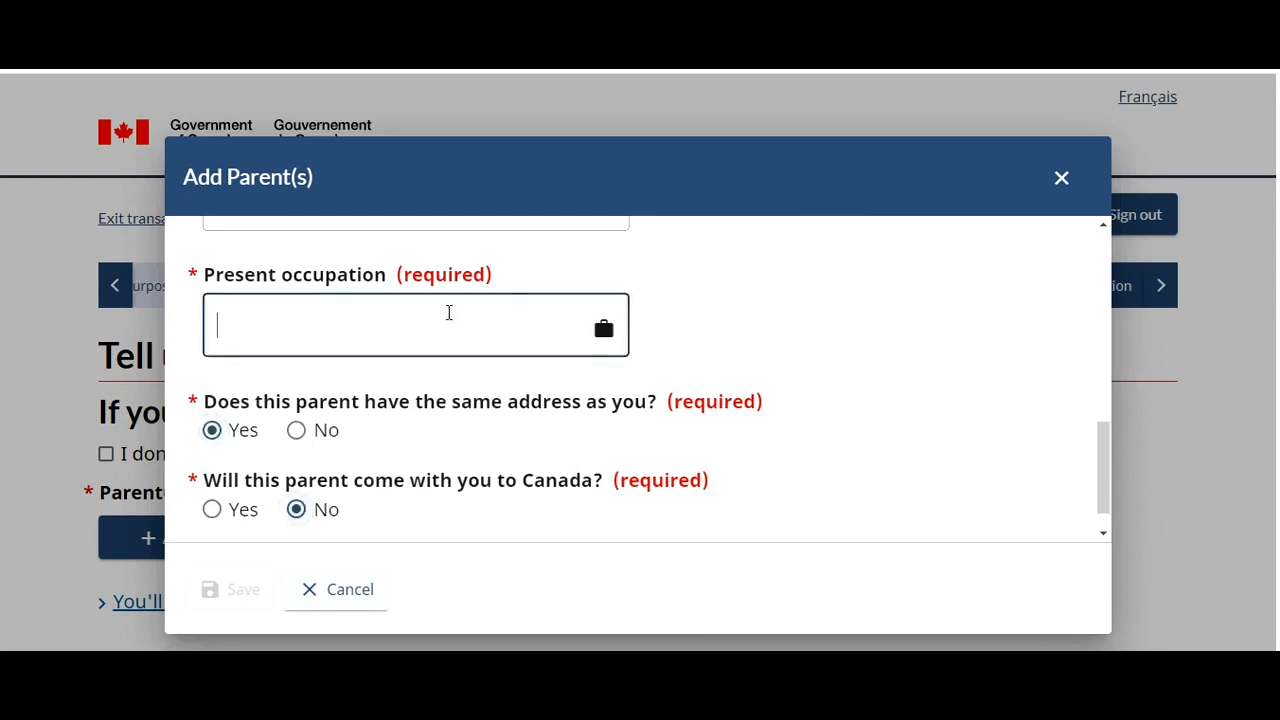
text(Ret)
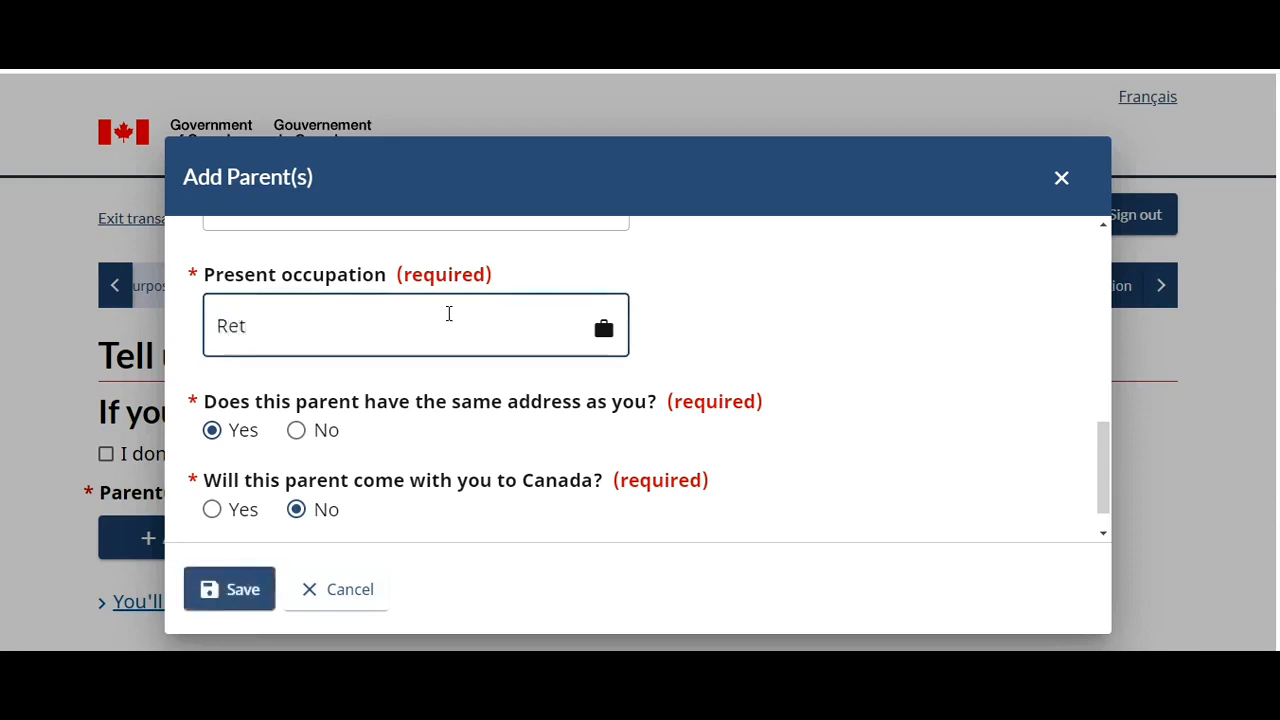
text(ired)
- Save the father to the parents table and start adding a second parent
click(233, 585)
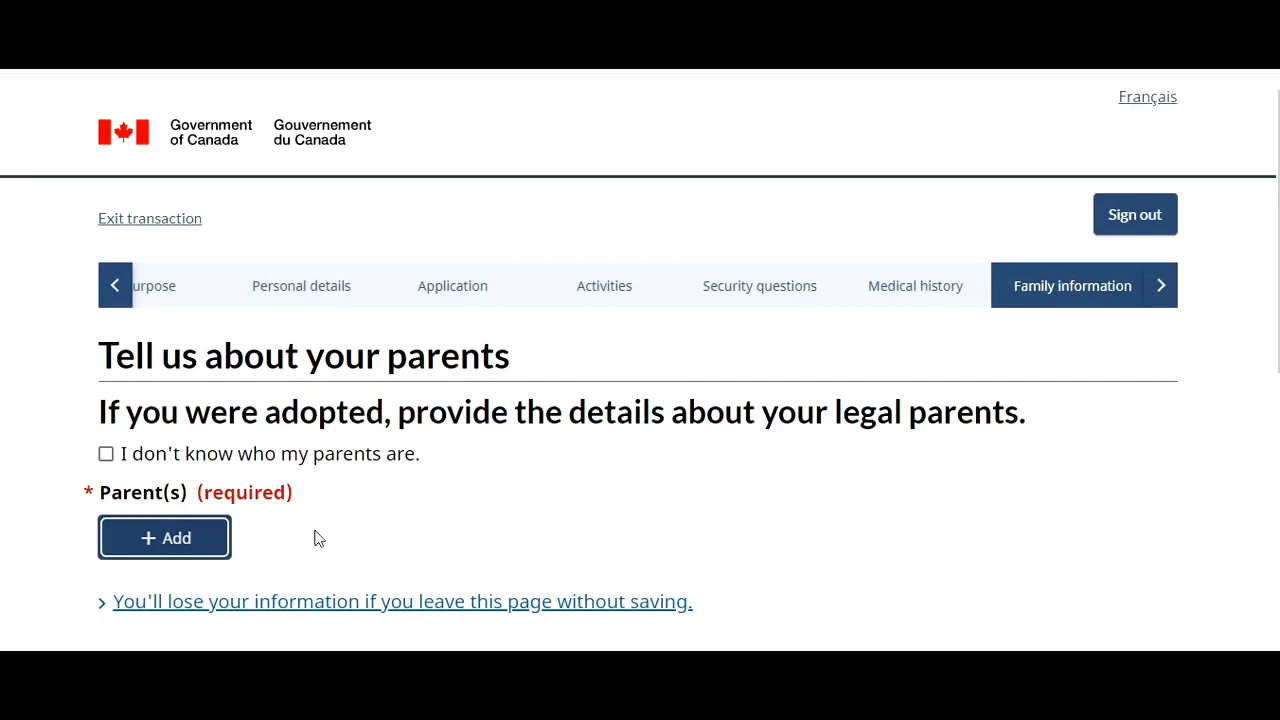
scroll(638, 400, down, 4)
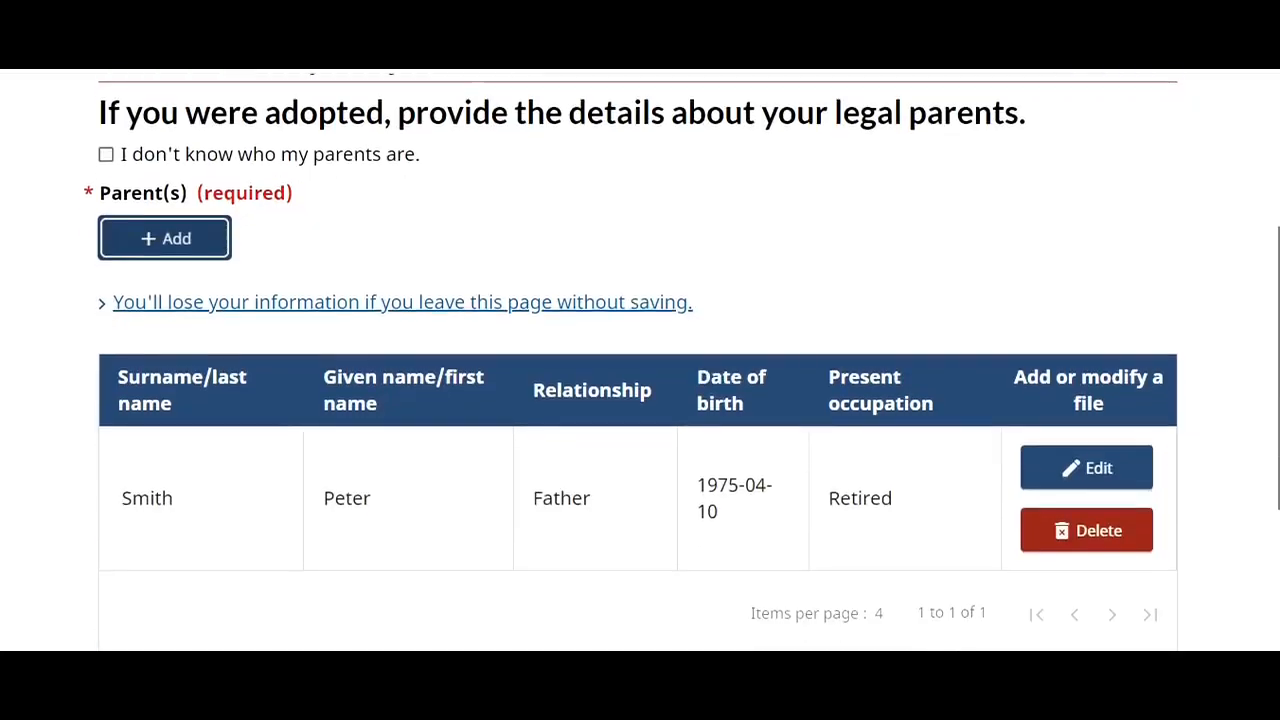
scroll(638, 400, up, 2)
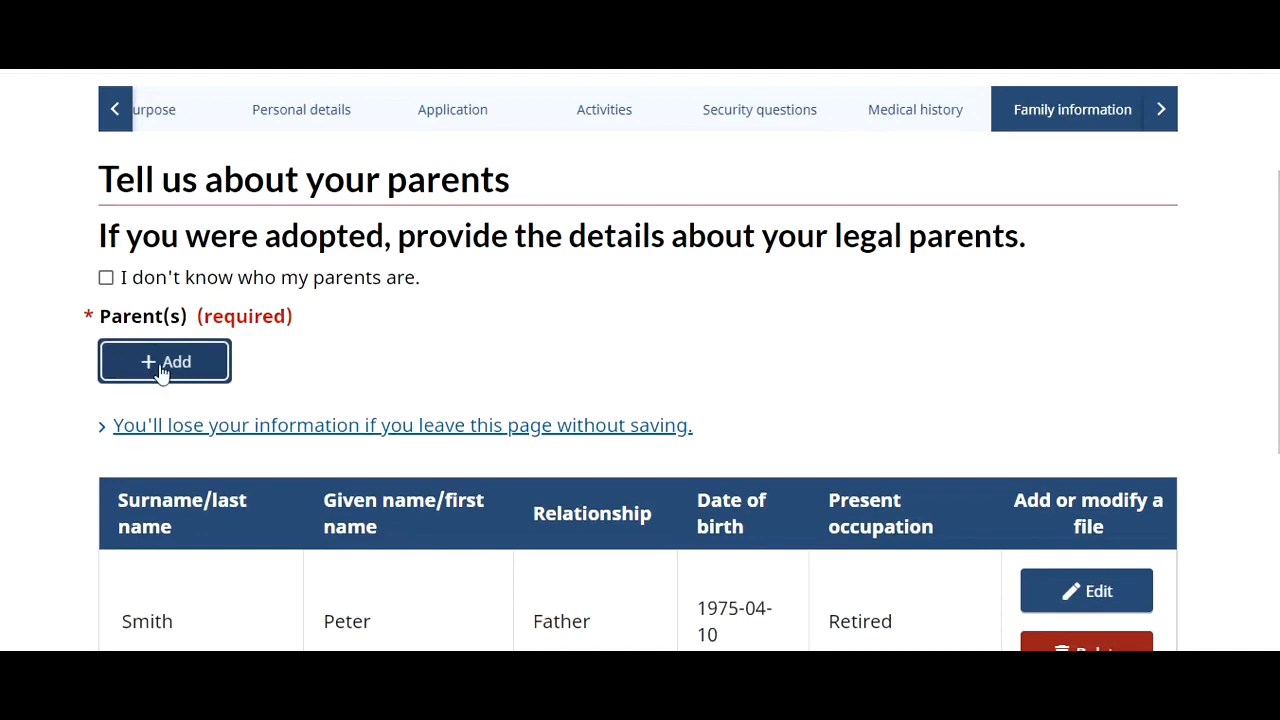
click(168, 366)
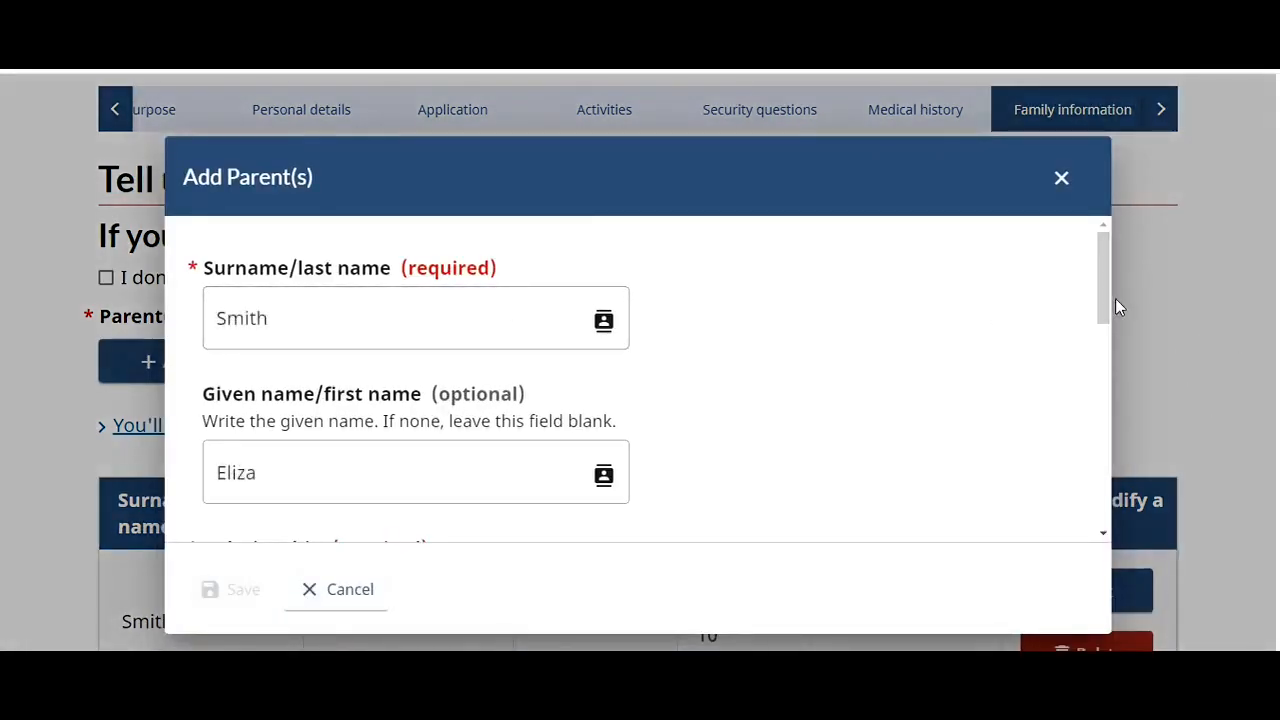
drag(1104, 300, 1112, 364)
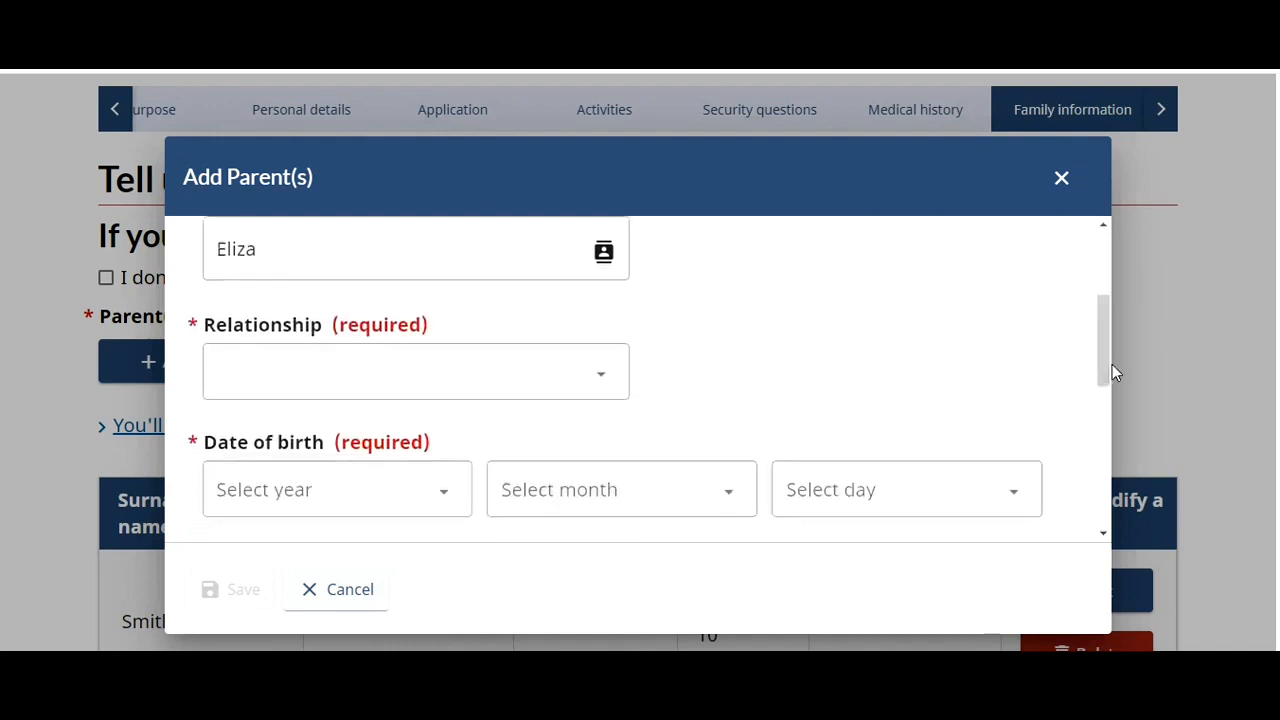
click(601, 381)
click(466, 463)
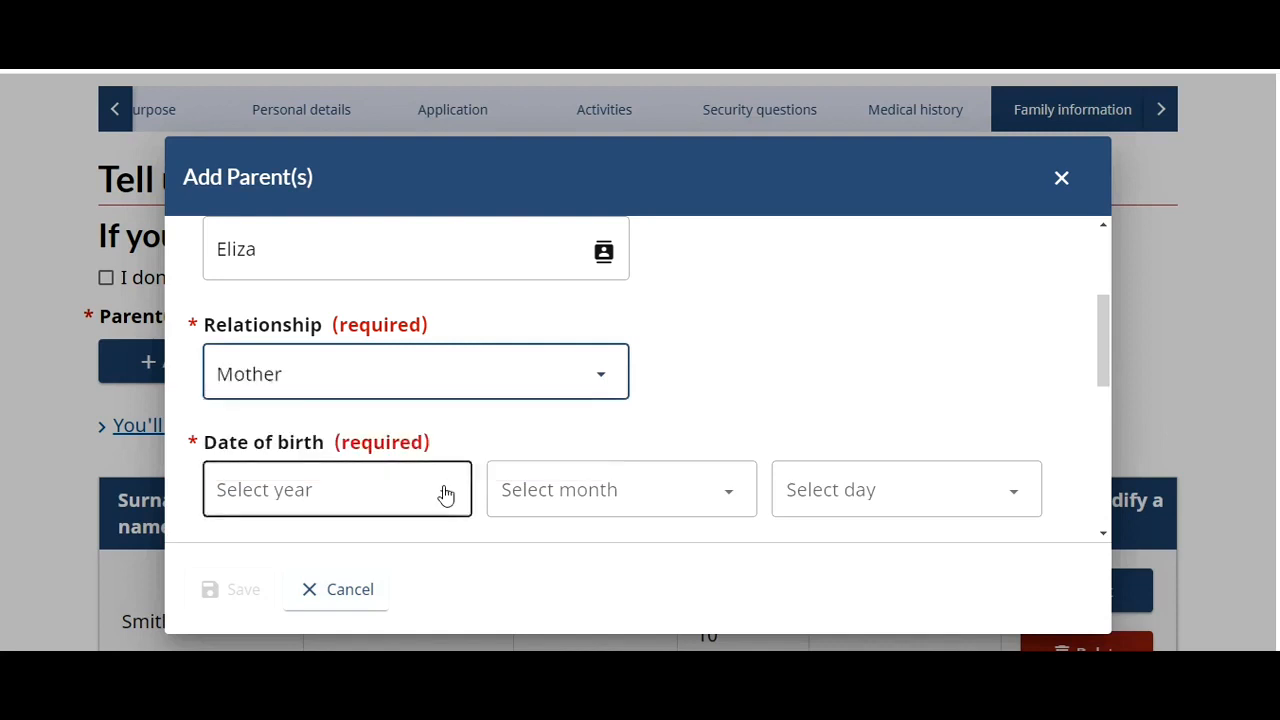
click(443, 491)
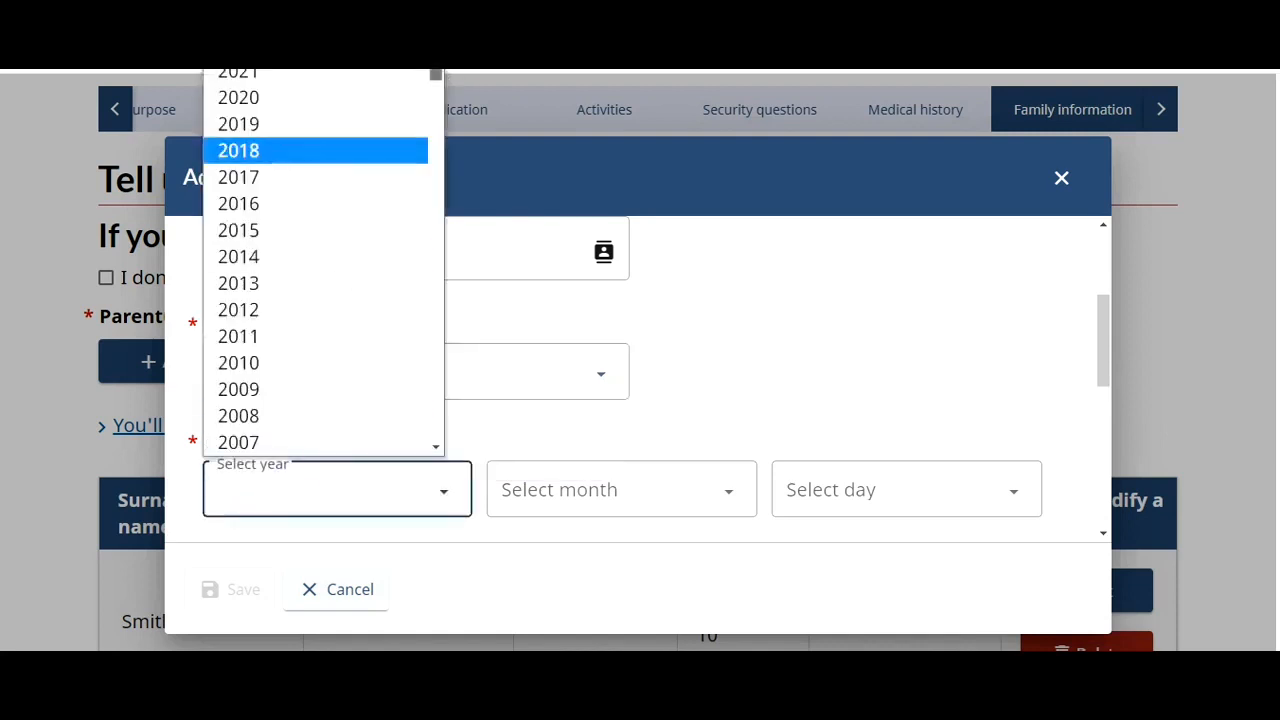
drag(436, 76, 440, 208)
click(375, 109)
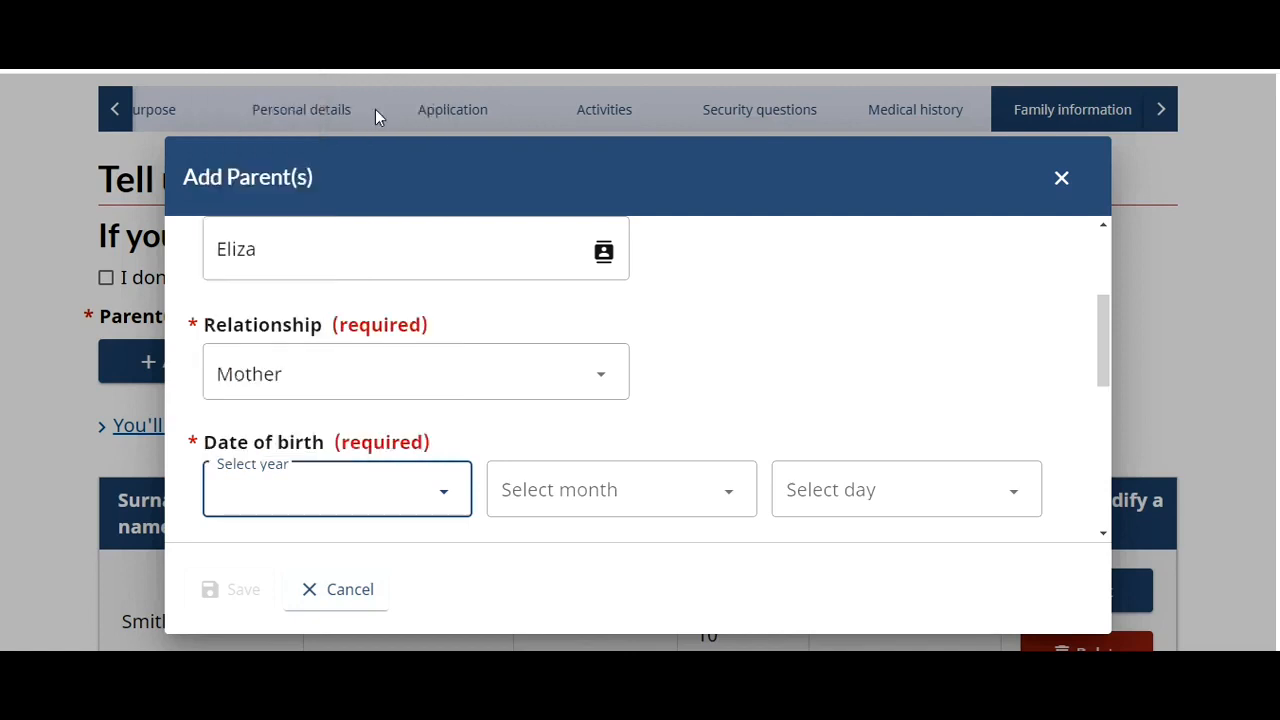
click(577, 500)
click(549, 282)
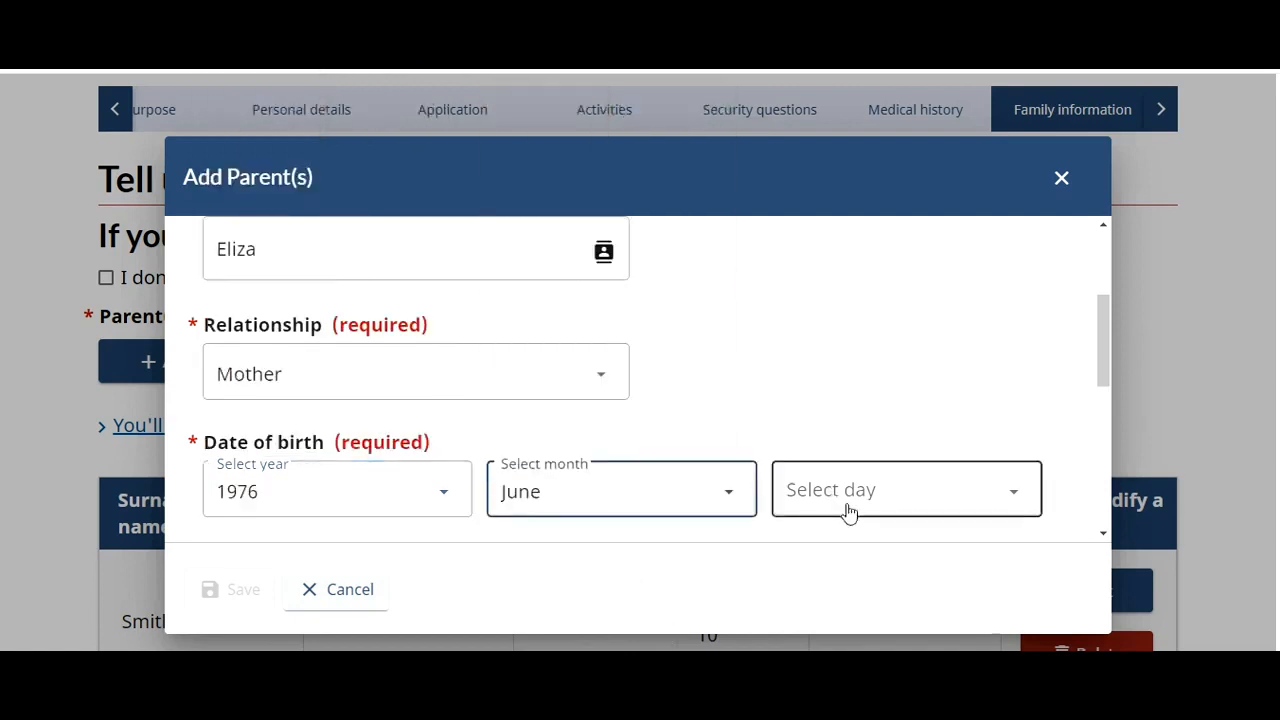
click(847, 511)
scroll(800, 400, down, 1)
click(794, 334)
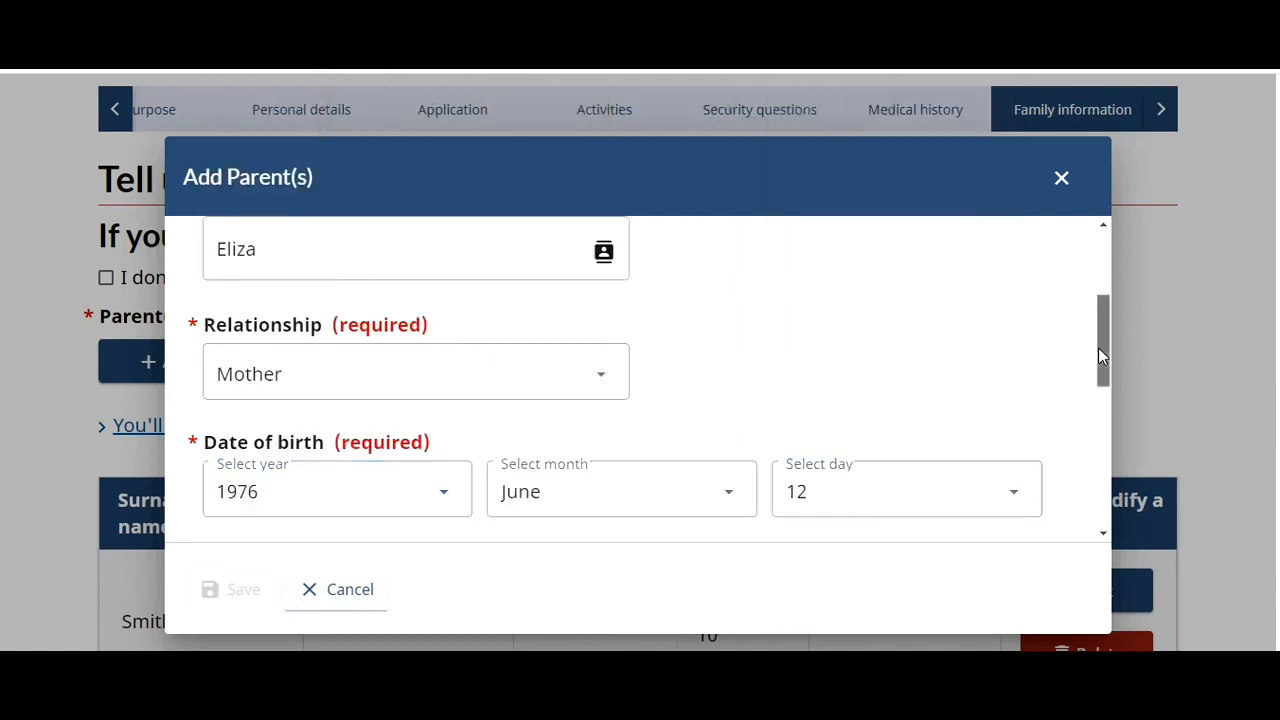
- Set the mother's birth country India, occupation Homemaker, same address Yes, not accompanying
drag(1098, 347, 1130, 425)
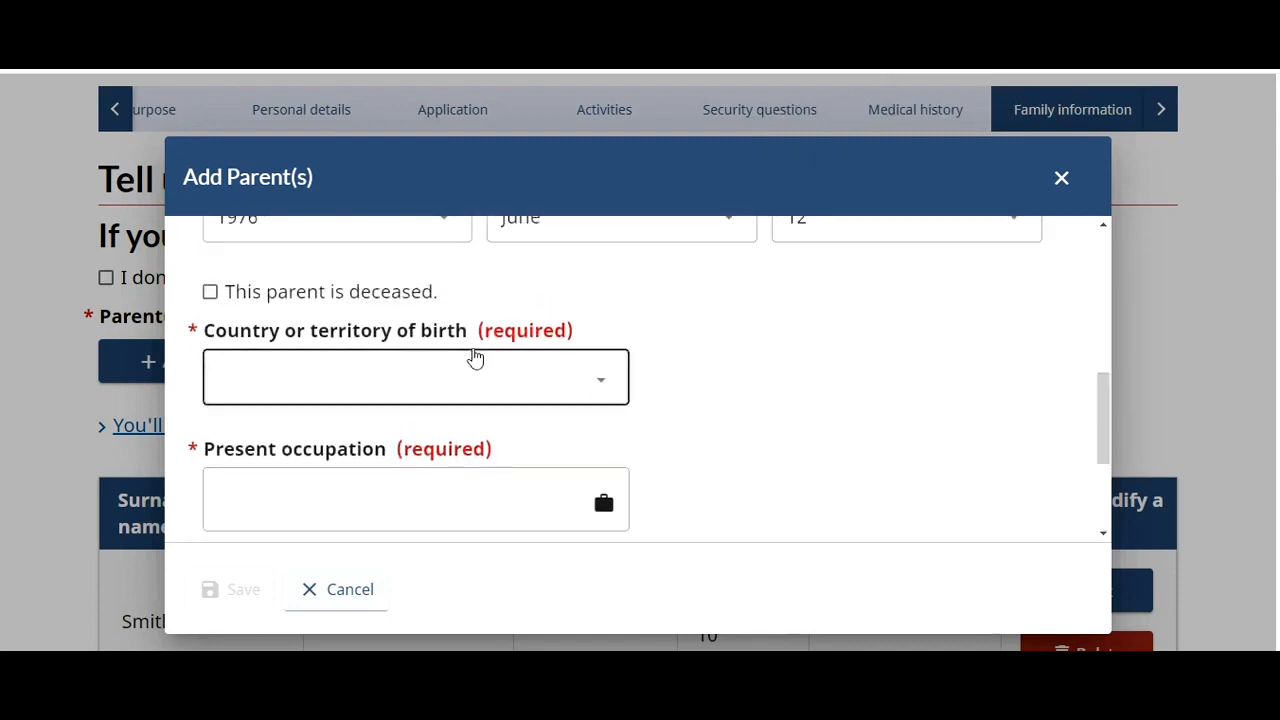
click(440, 391)
text(india)
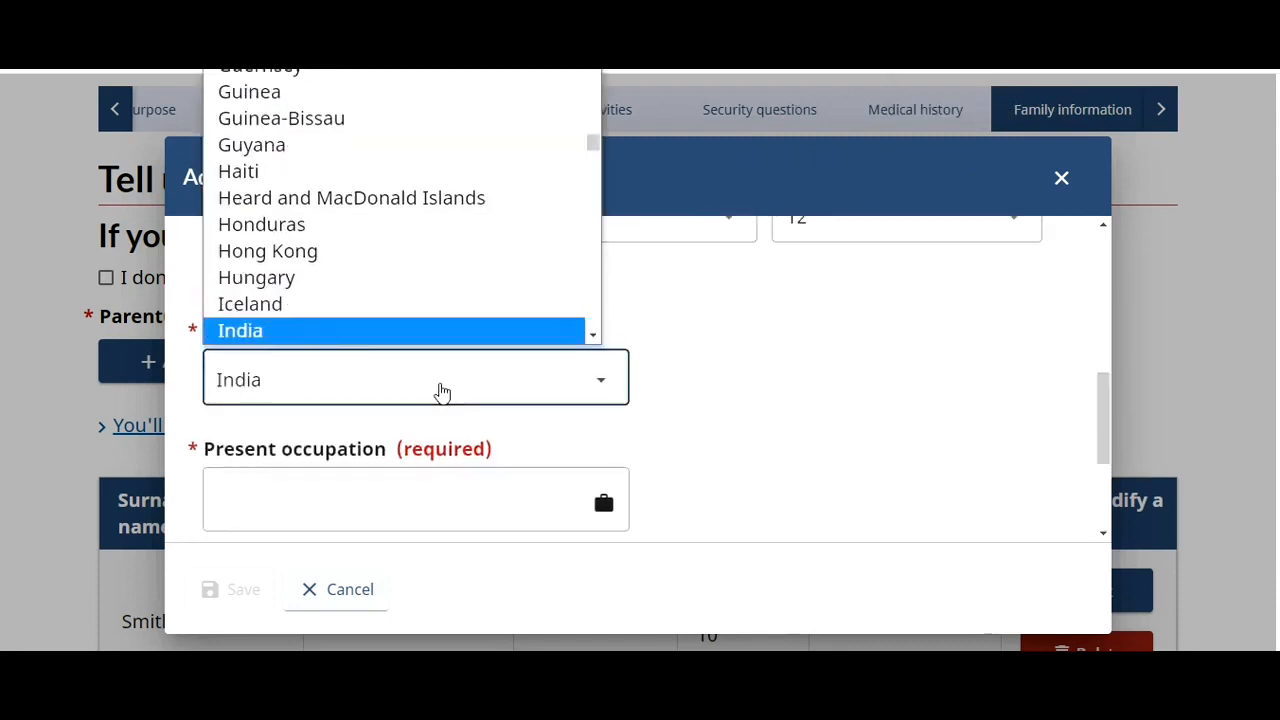
key(Return)
click(419, 503)
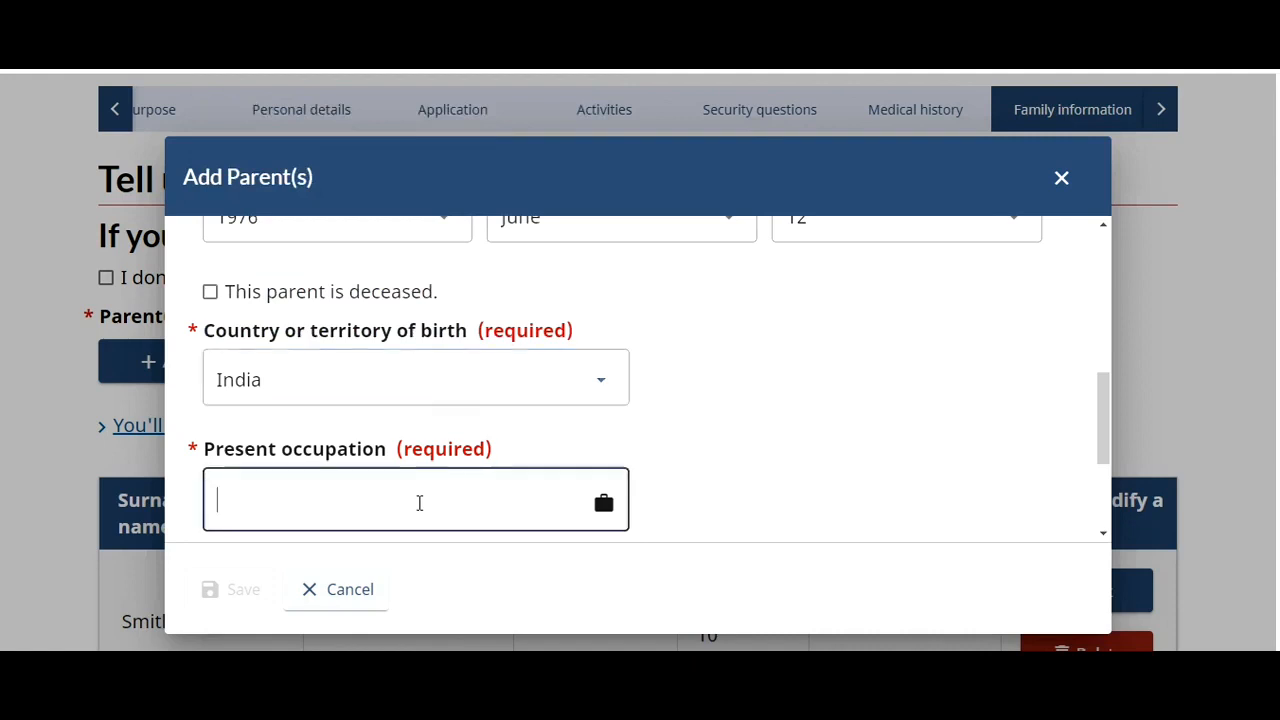
text(Homemaker)
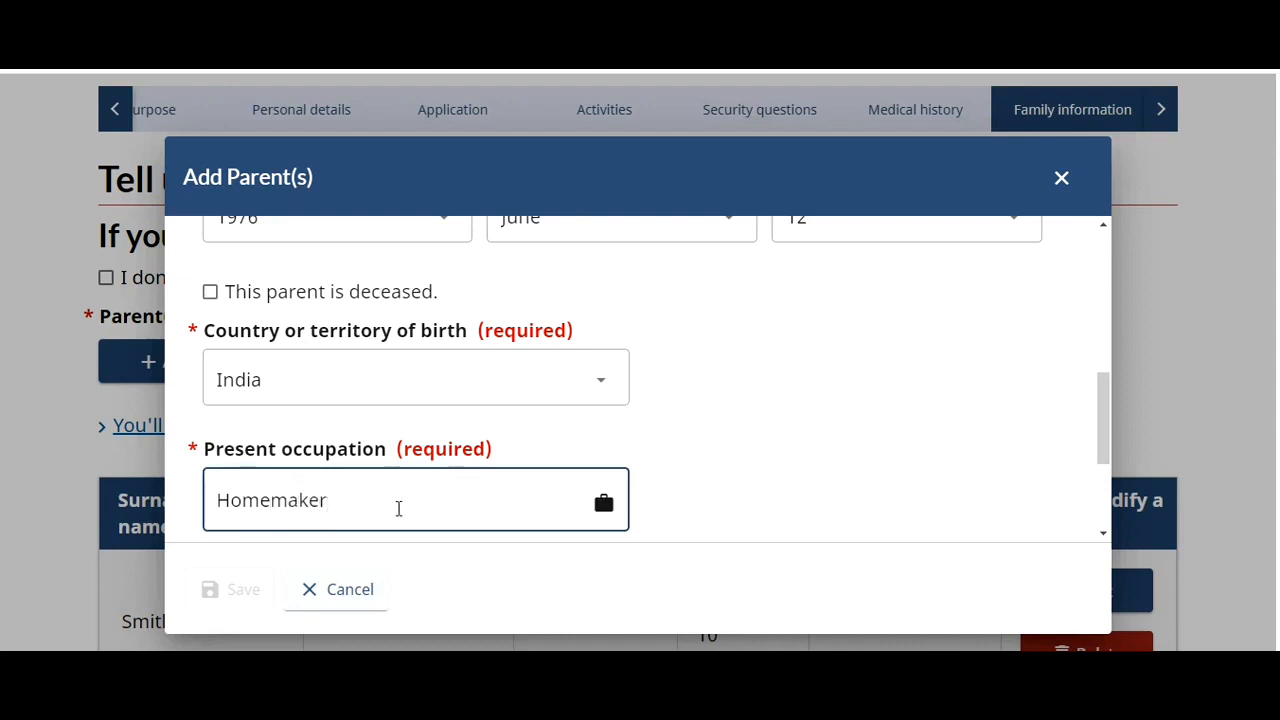
click(1107, 421)
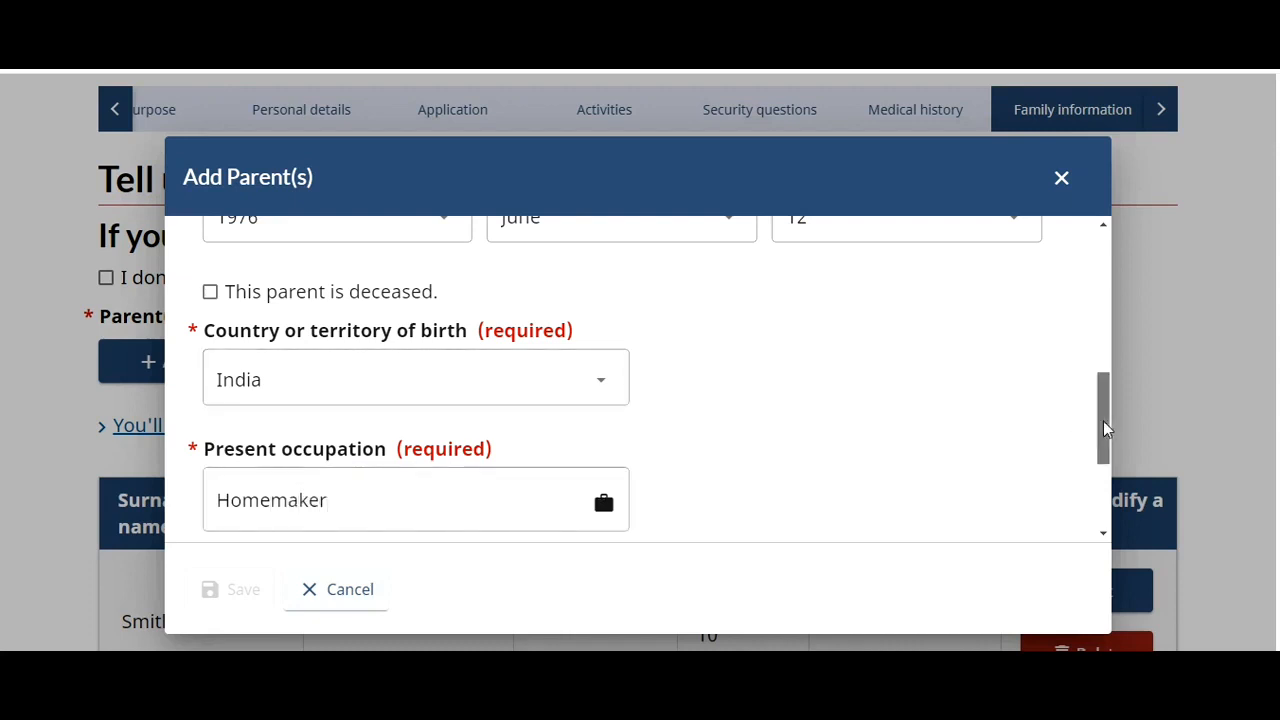
drag(1105, 428, 1103, 492)
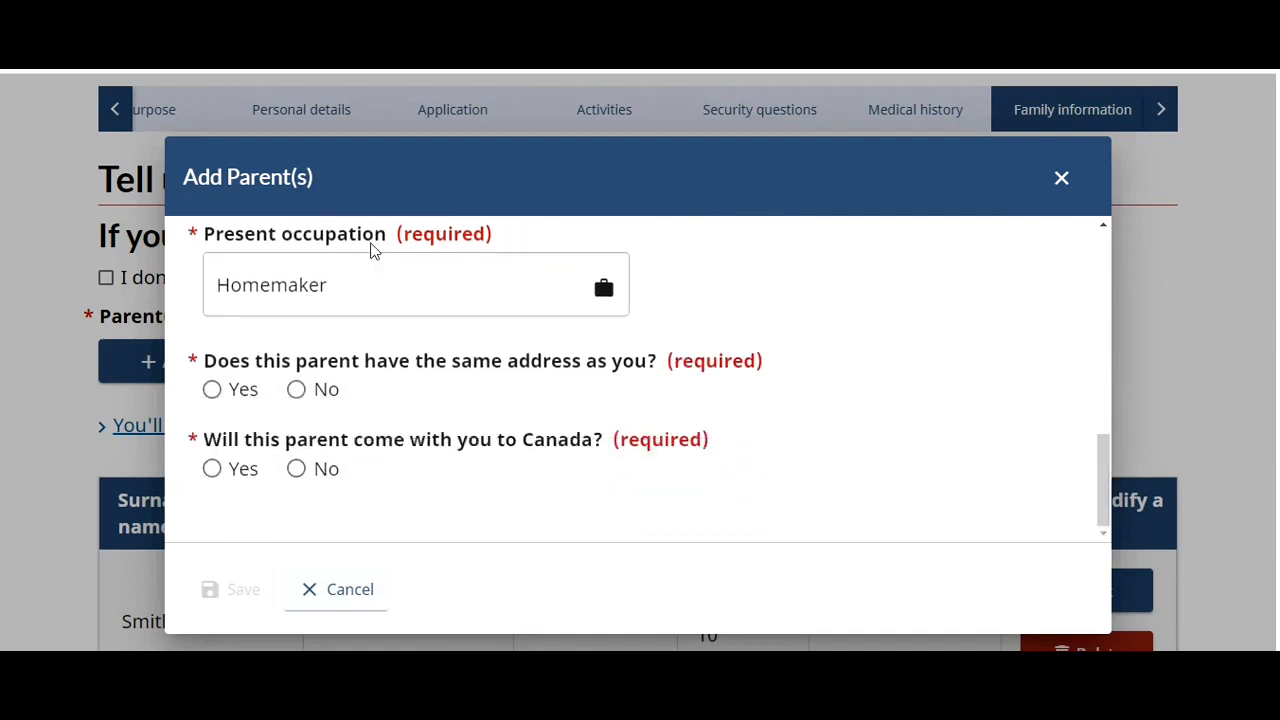
click(212, 392)
click(296, 470)
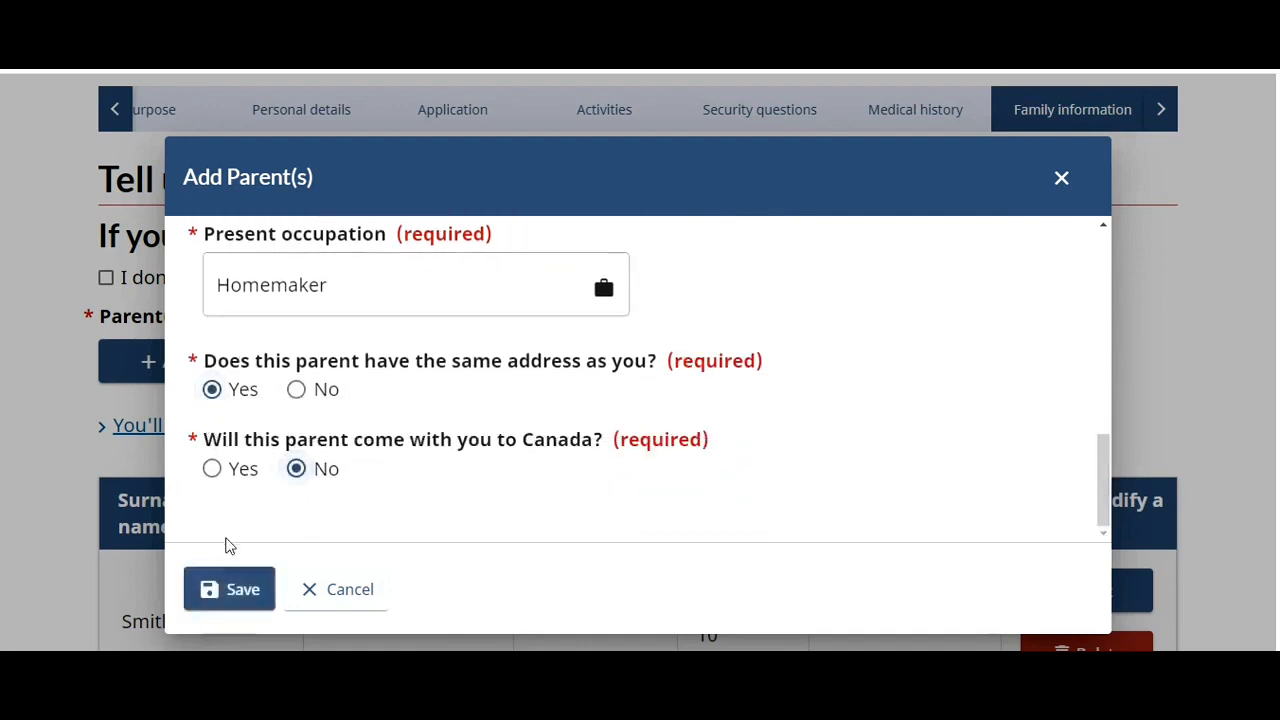
- Save the mother to the parents table and save the family information page
click(226, 600)
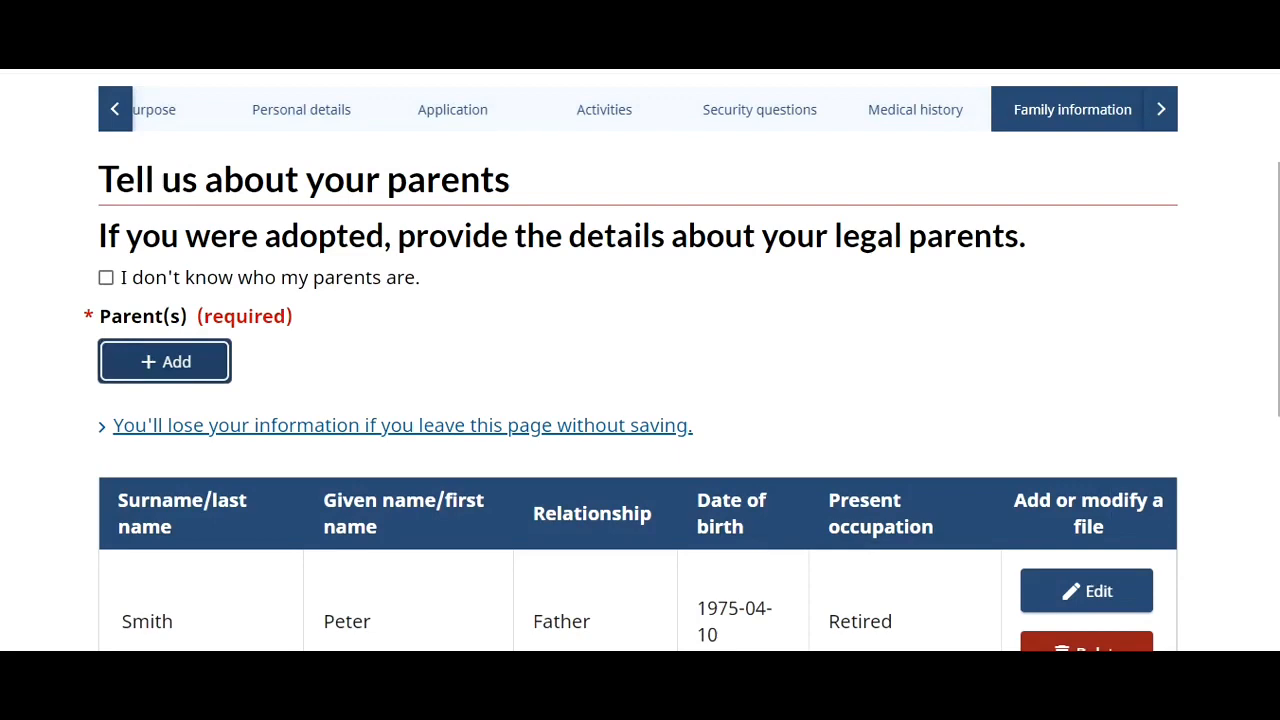
scroll(1167, 505, down, 4)
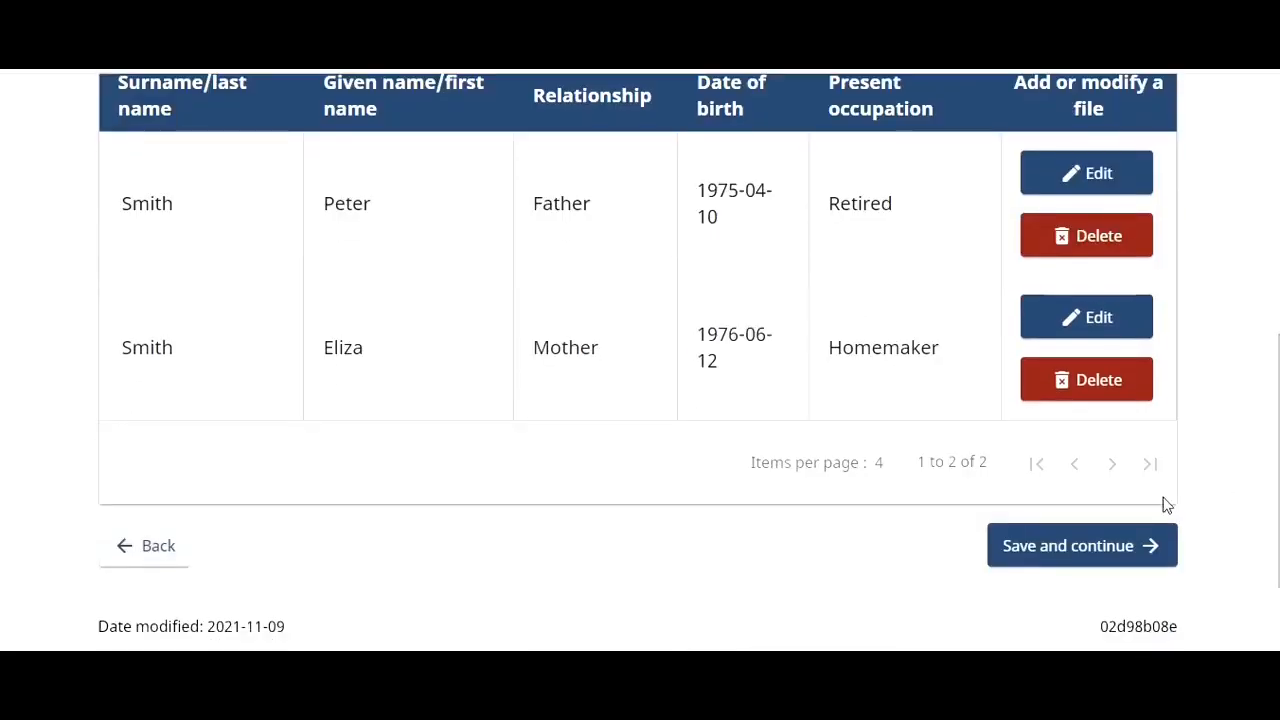
click(1117, 541)
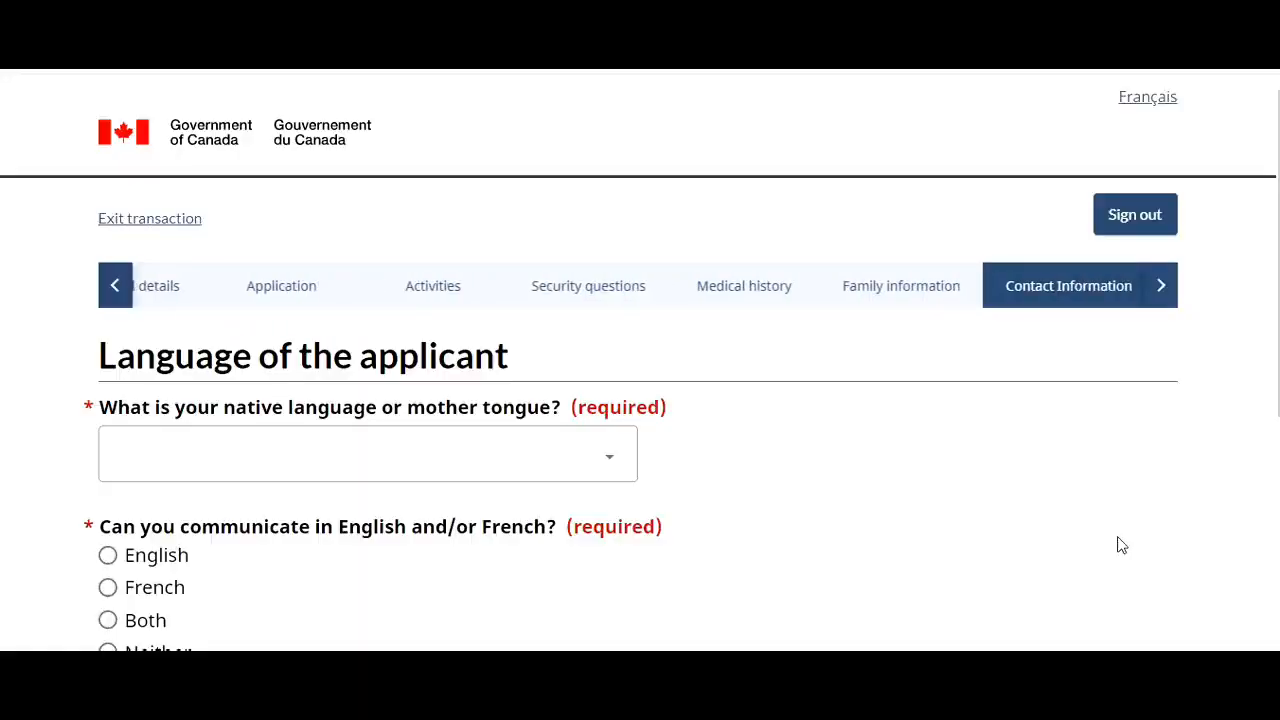
- Set native language Hindi, English for communication and contact, and save the language page
click(610, 470)
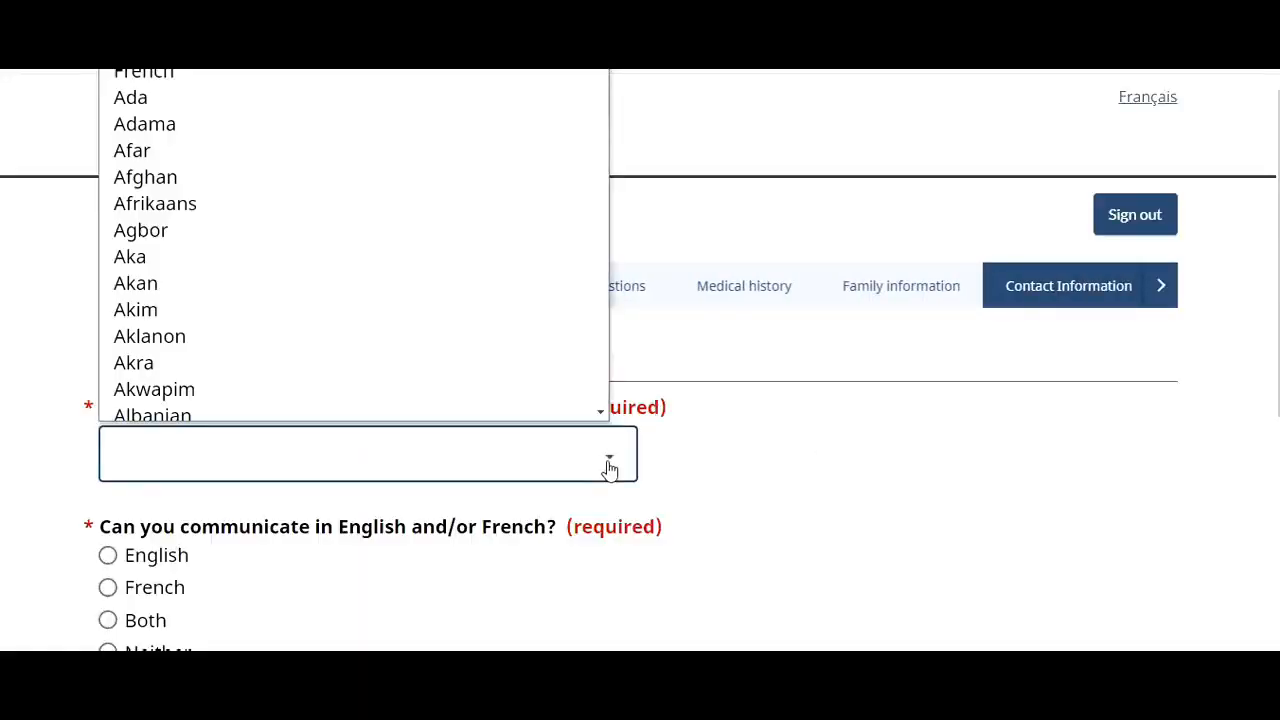
key(h)
key(h)
key(h)
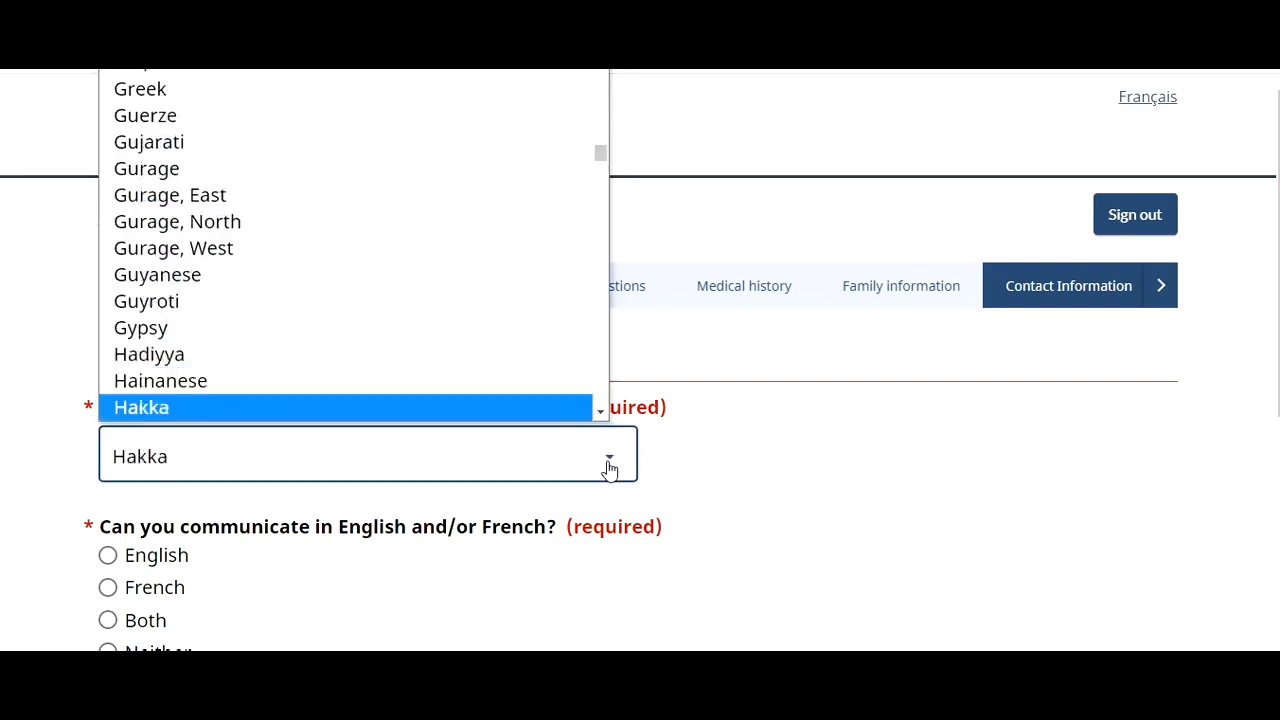
key(h)
key(h)
key(h)
key(h)
key(h)
key(h)
key(h)
key(h)
key(h)
key(h)
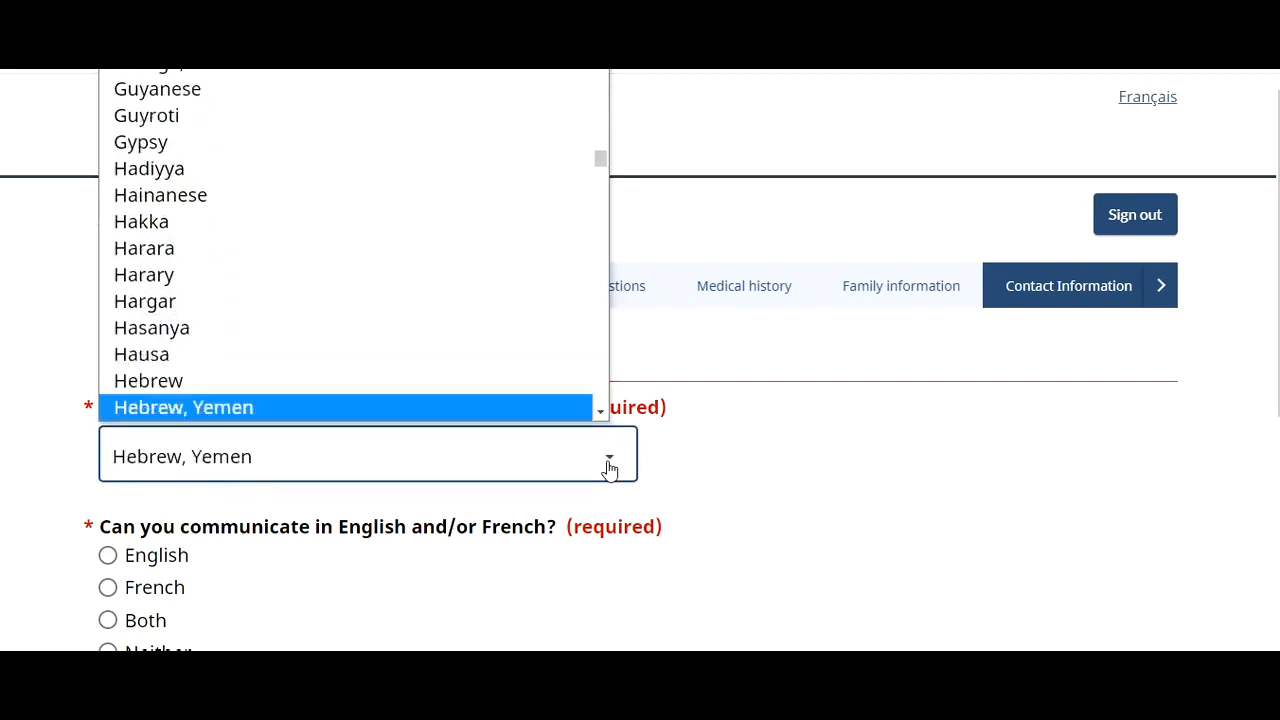
scroll(470, 397, down, 1)
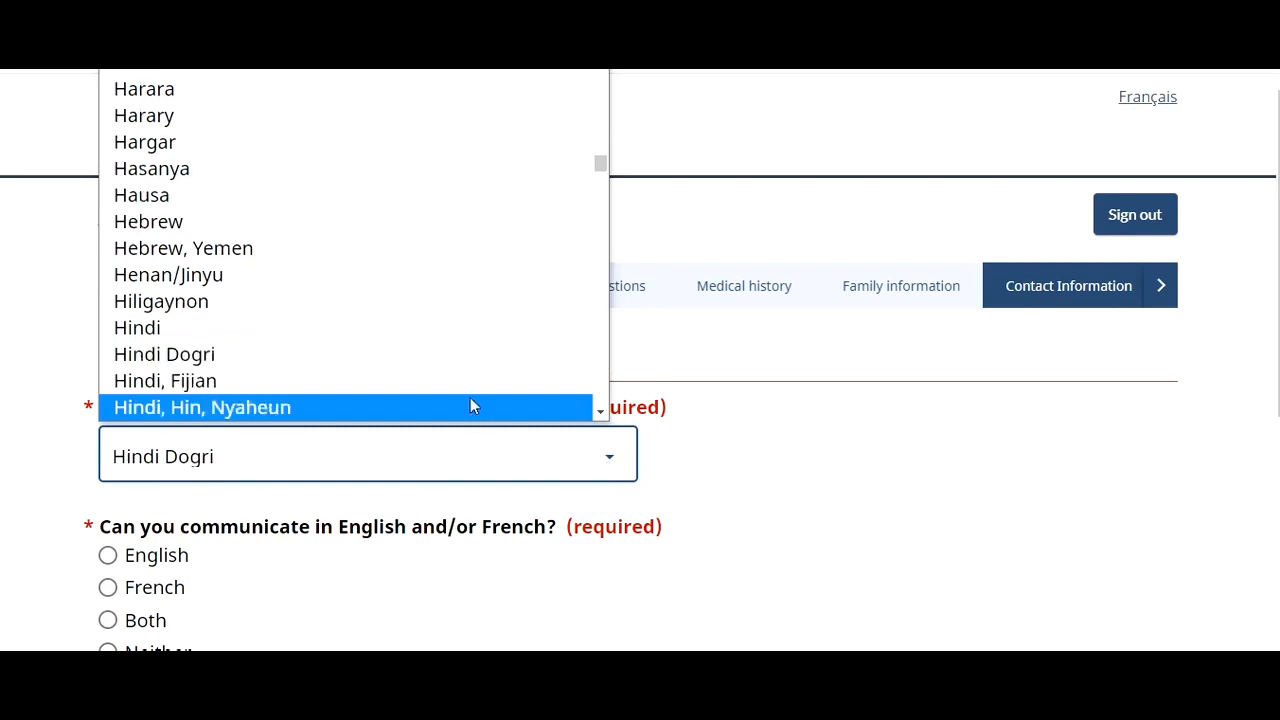
click(440, 330)
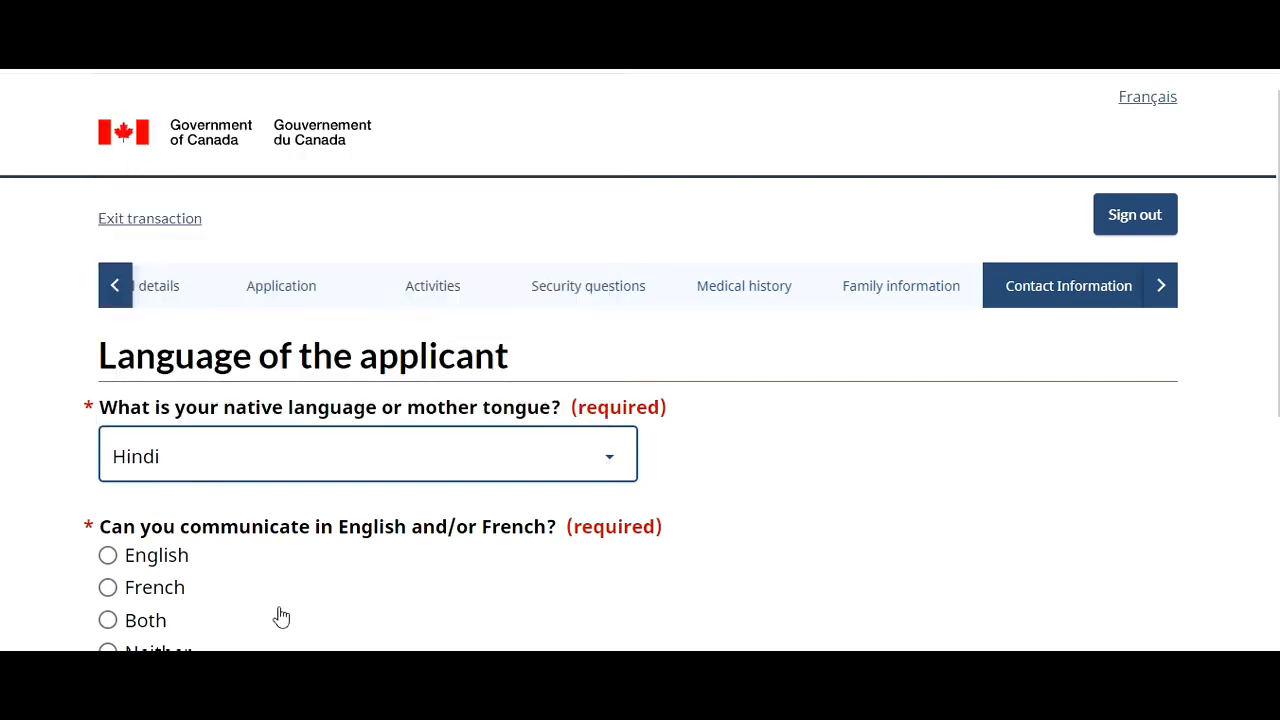
click(109, 559)
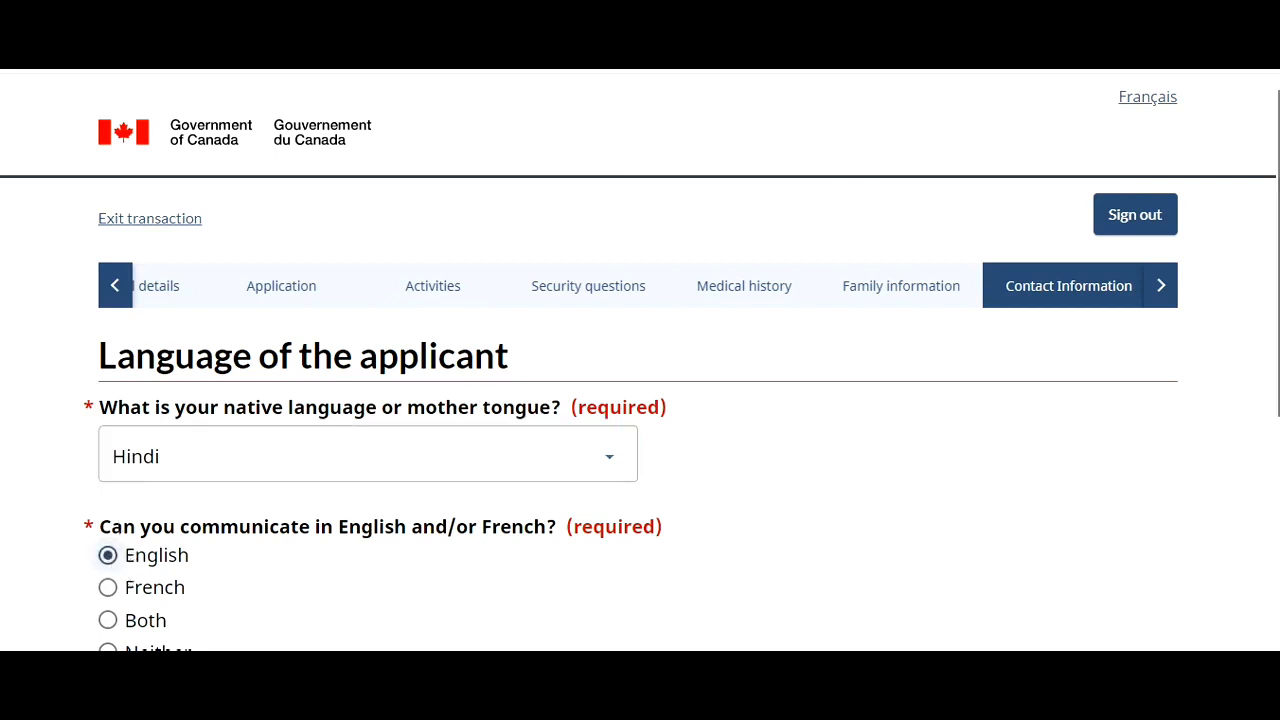
scroll(1149, 526, down, 3)
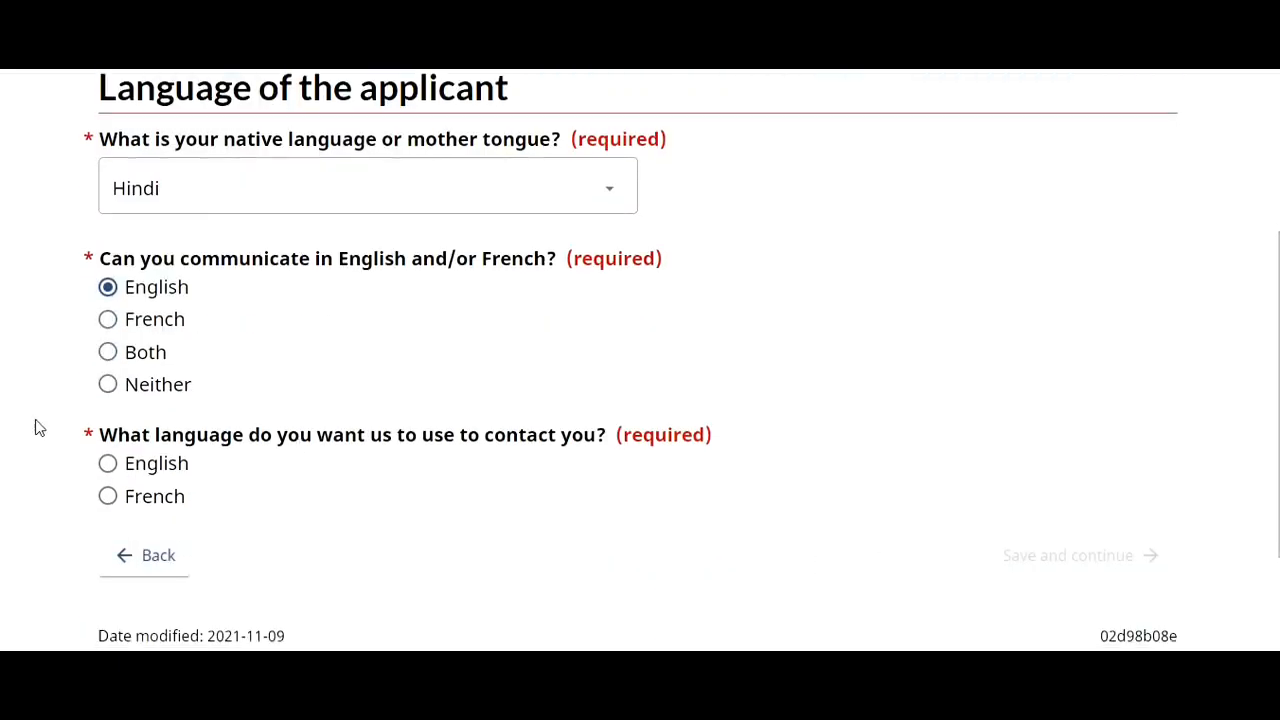
click(107, 463)
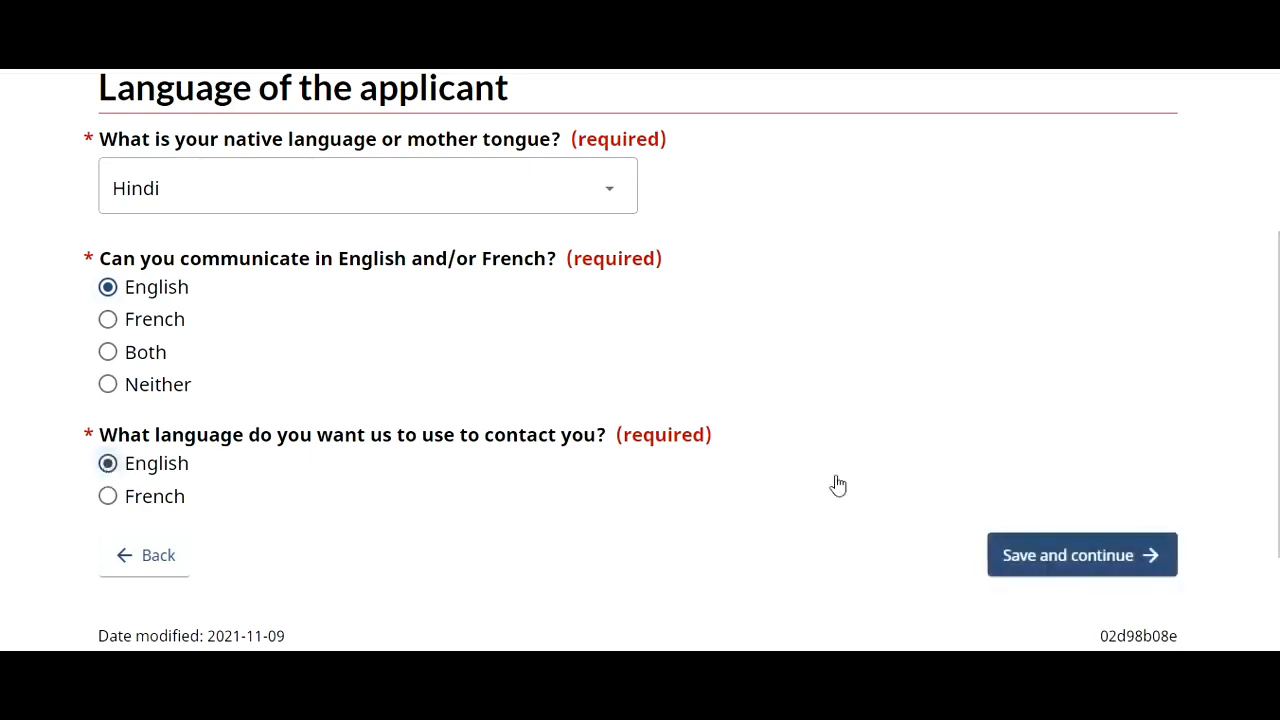
click(1049, 556)
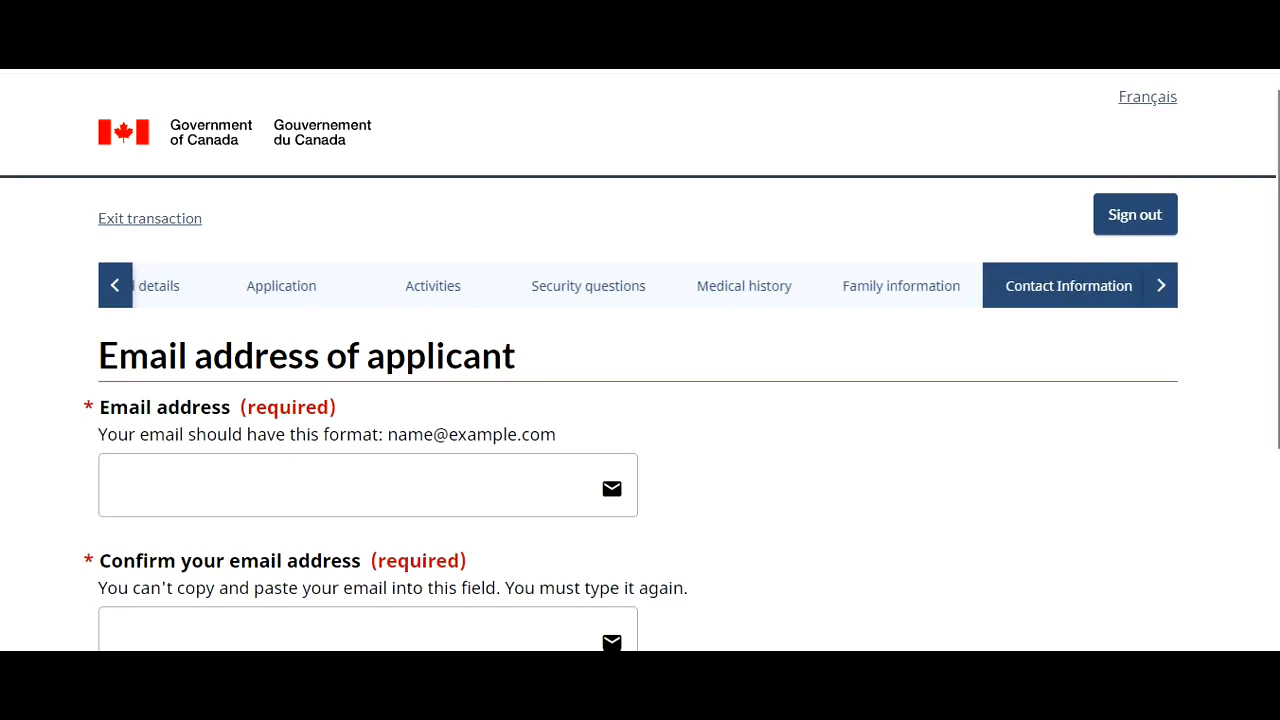
- Save the entered and confirmed applicant email address and continue
scroll(1205, 552, down, 2)
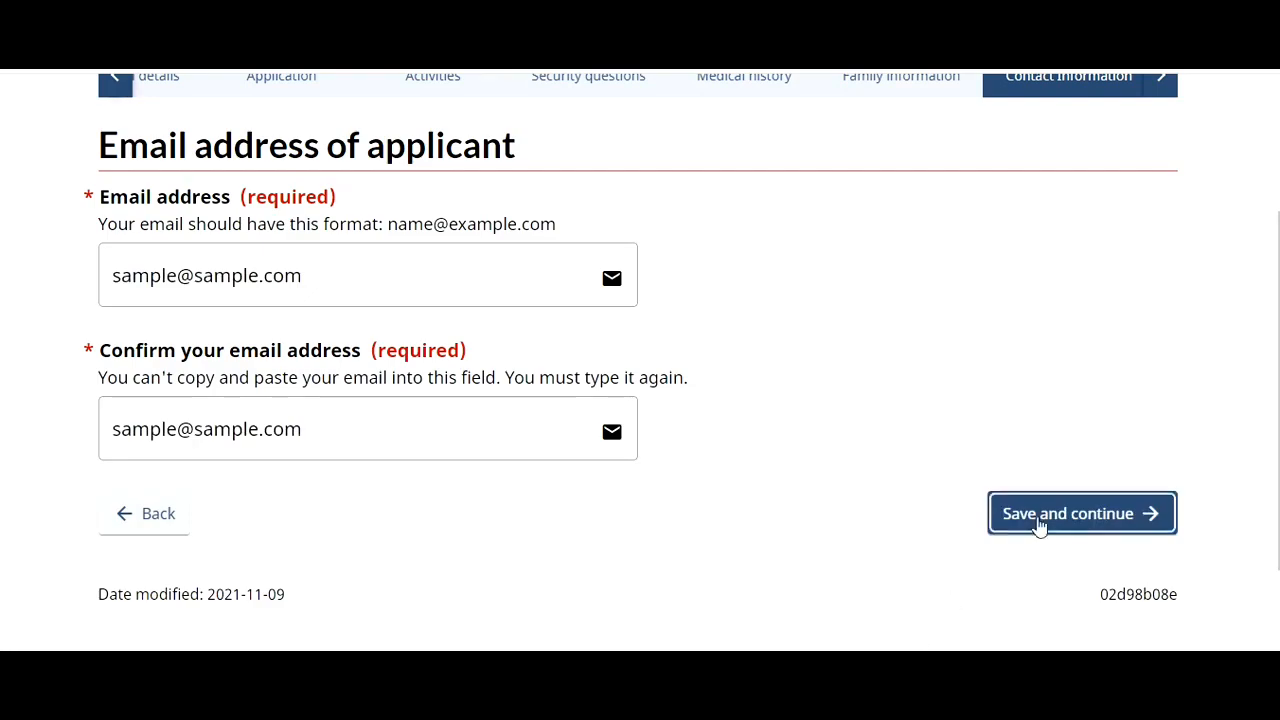
click(1037, 523)
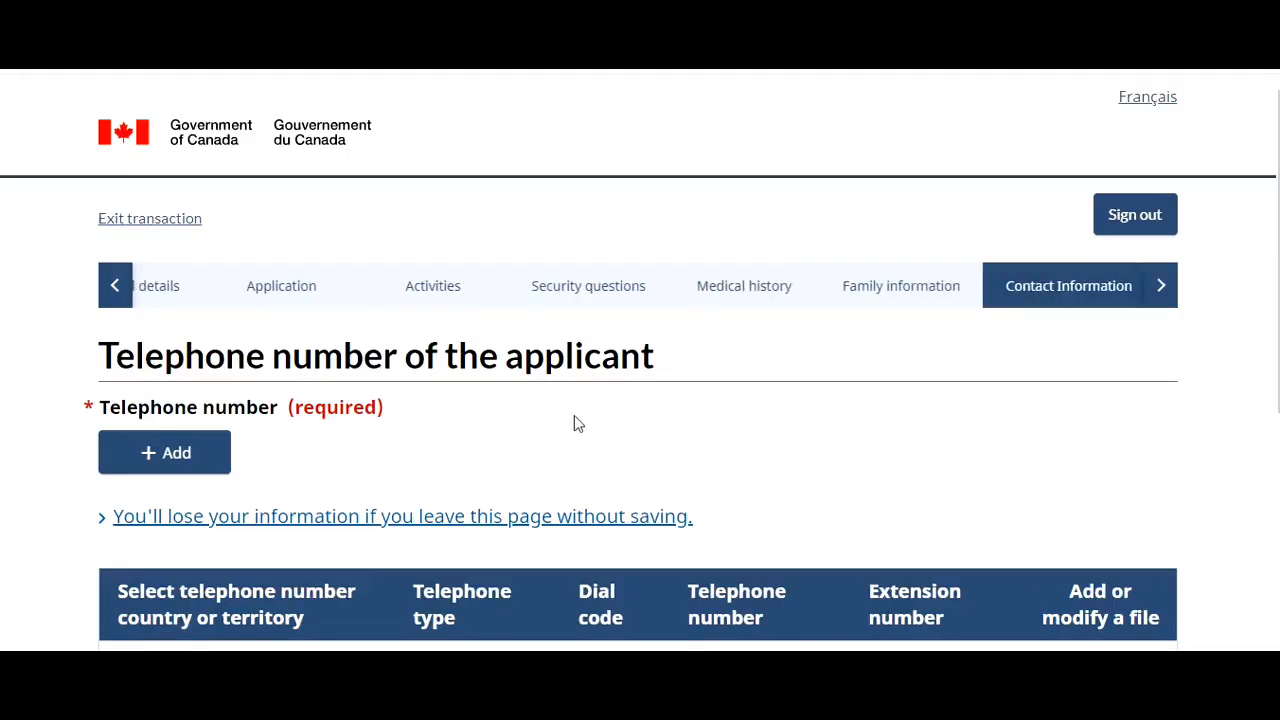
- Add a cellular number outside Canada/US with dial code 91, save it, and submit the telephone page
click(129, 451)
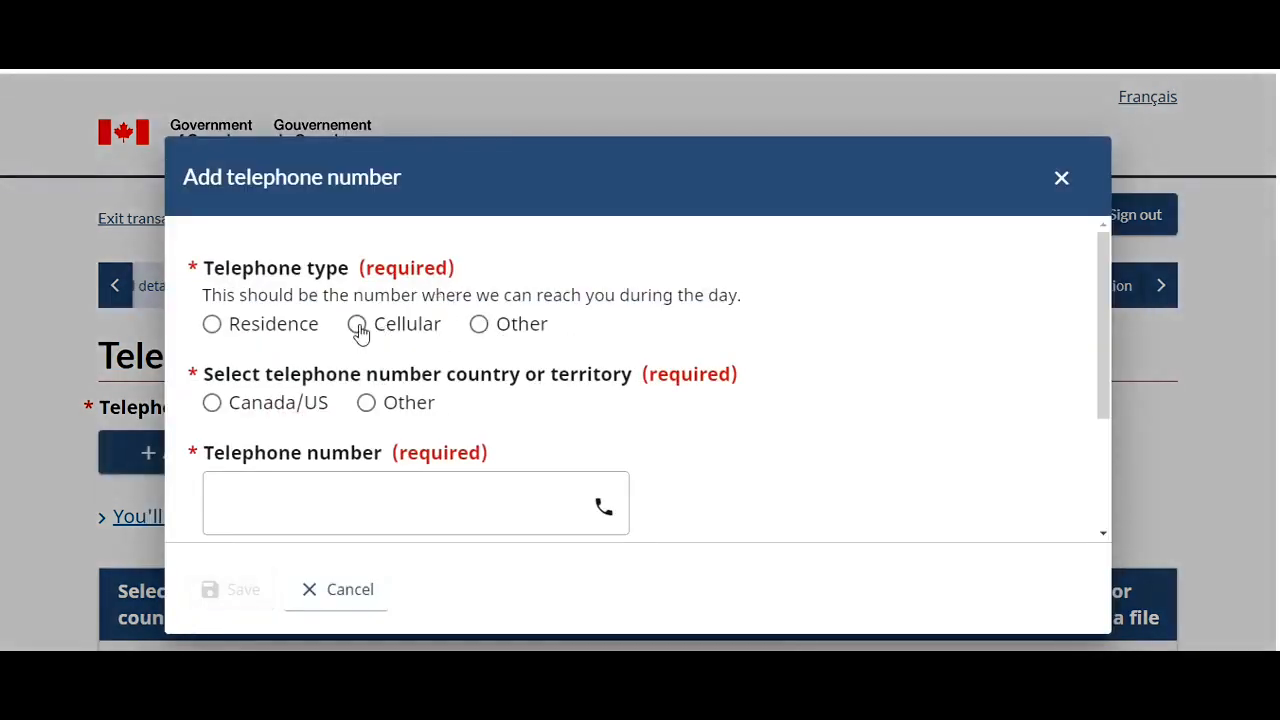
click(366, 404)
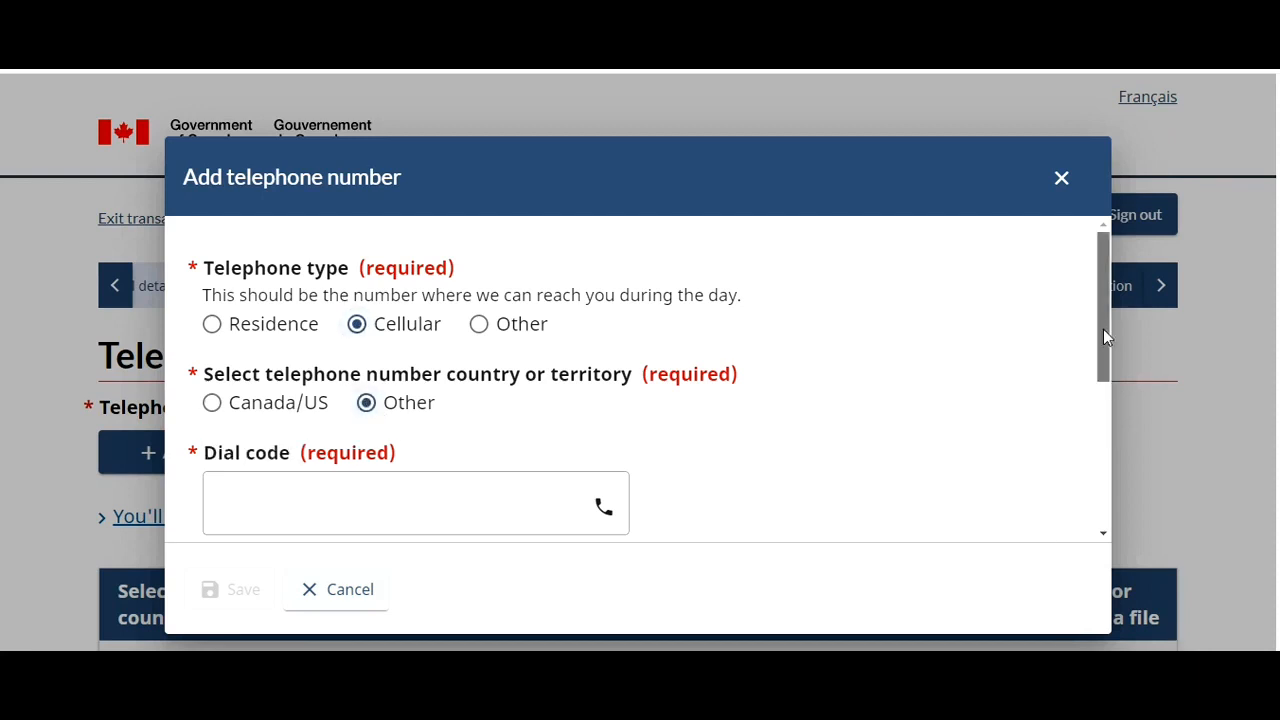
drag(1103, 329, 1142, 469)
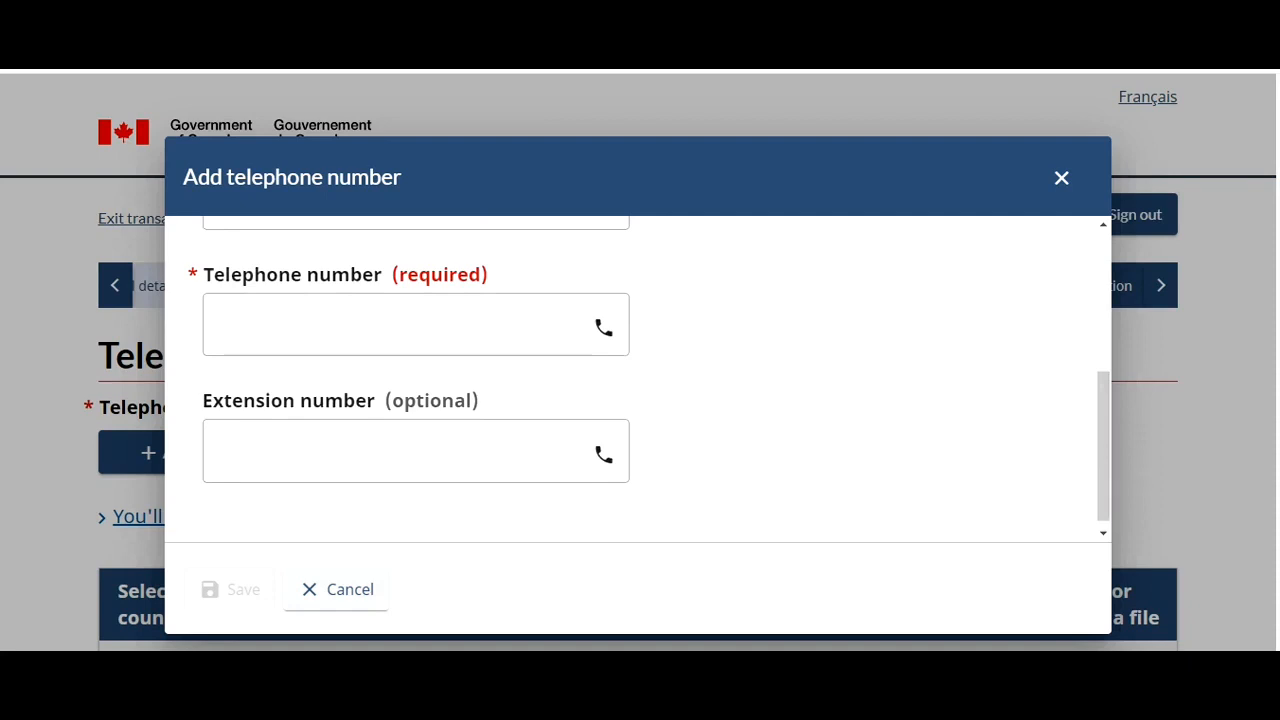
text(9999999999)
click(211, 595)
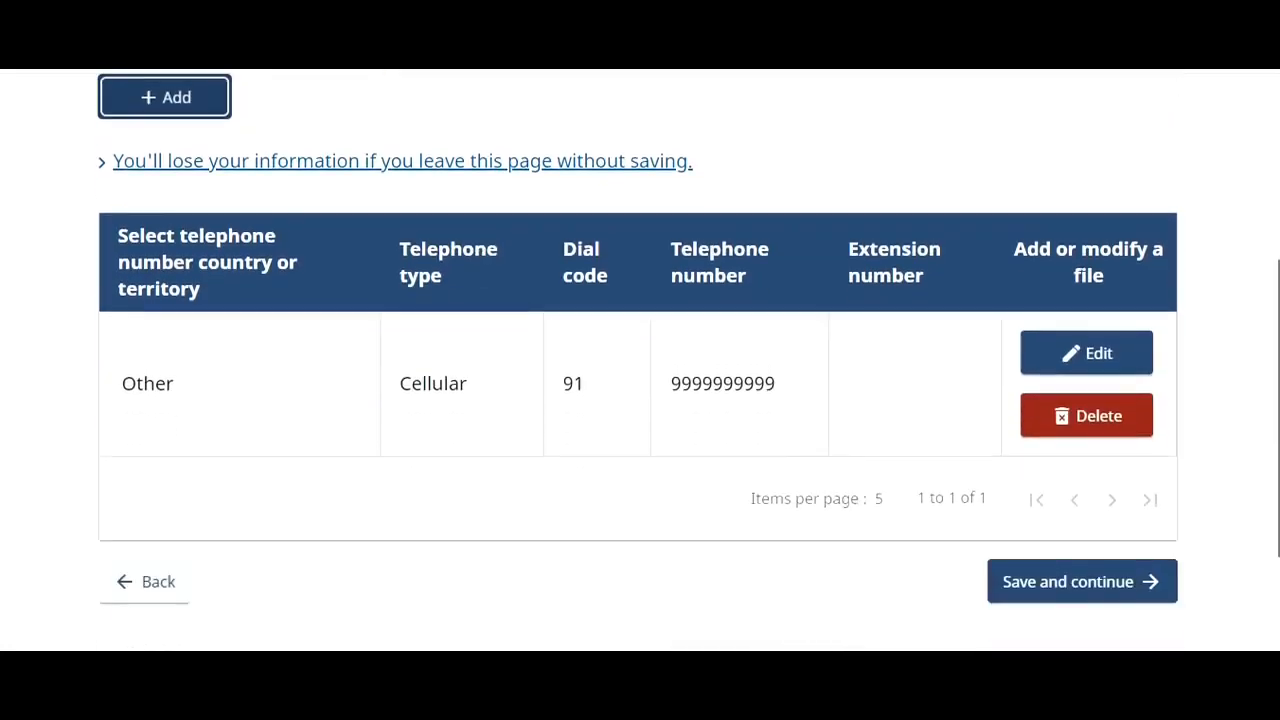
scroll(1257, 491, down, 1)
click(1058, 550)
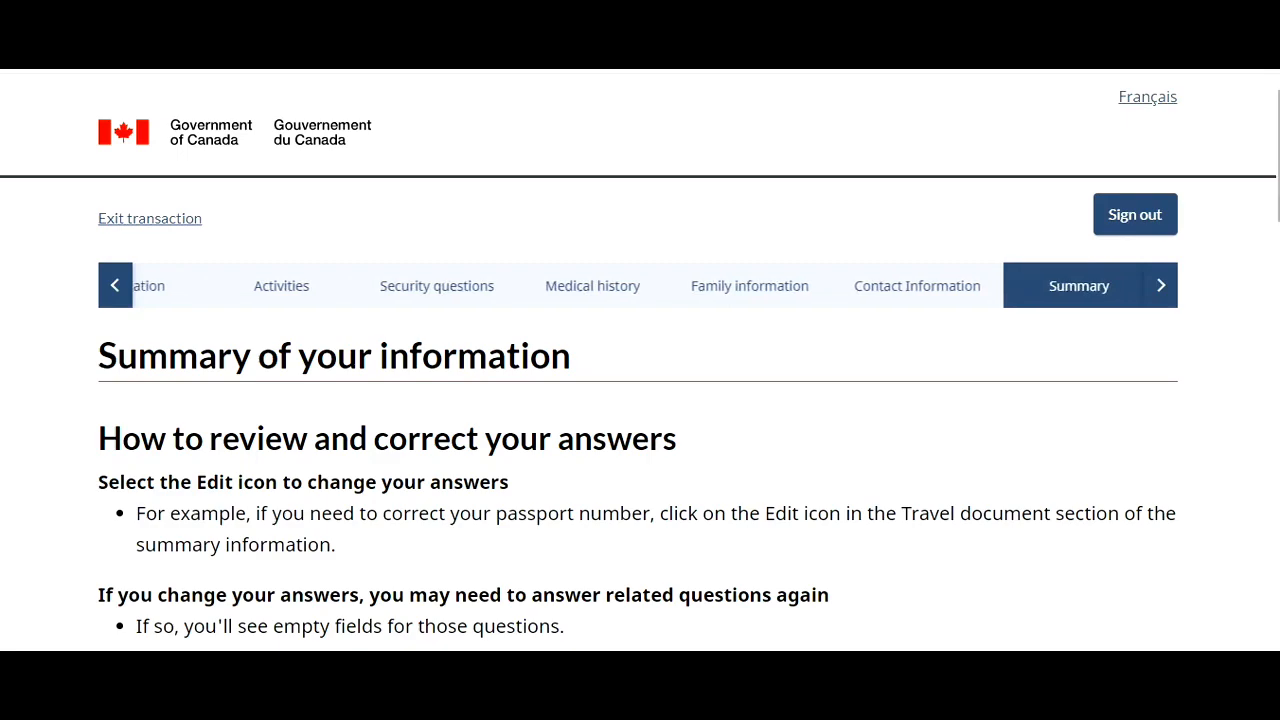
- Check the Summary answers, expanding the visa or study permit section, then save and continue to documents
scroll(640, 400, down, 5)
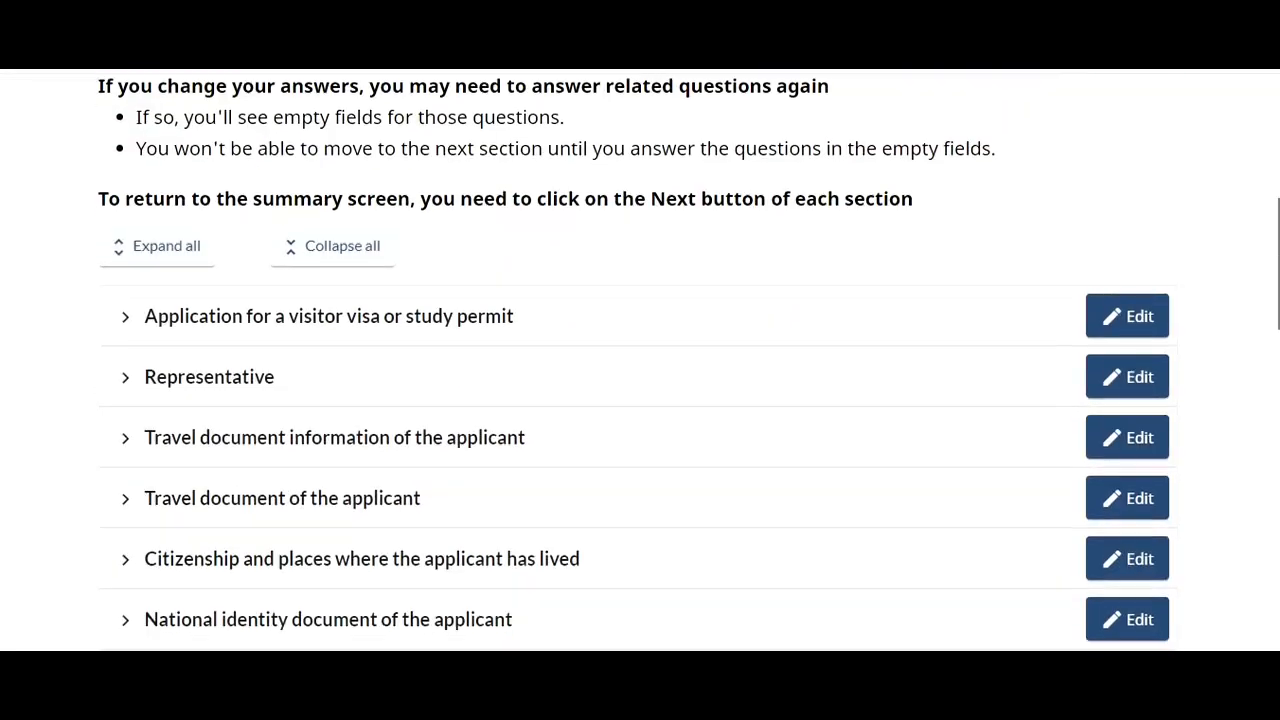
scroll(640, 360, down, 4)
scroll(640, 360, up, 1)
scroll(640, 360, down, 10)
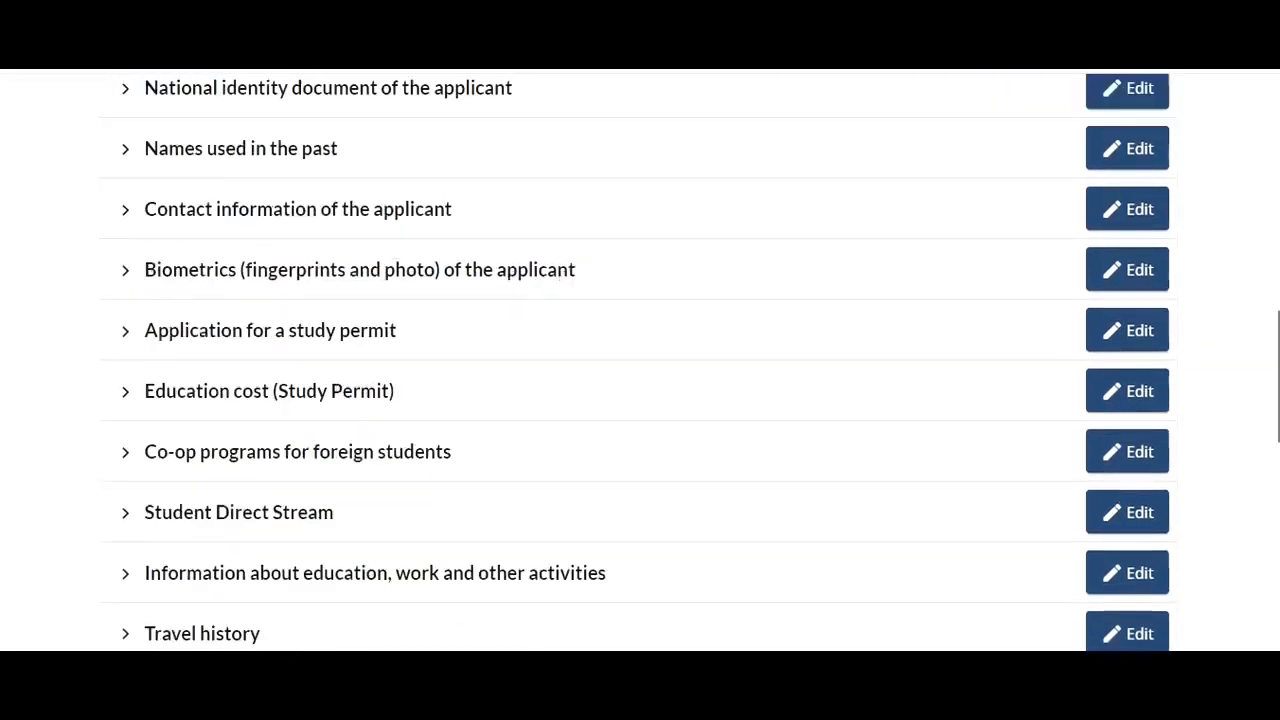
scroll(1252, 261, down, 4)
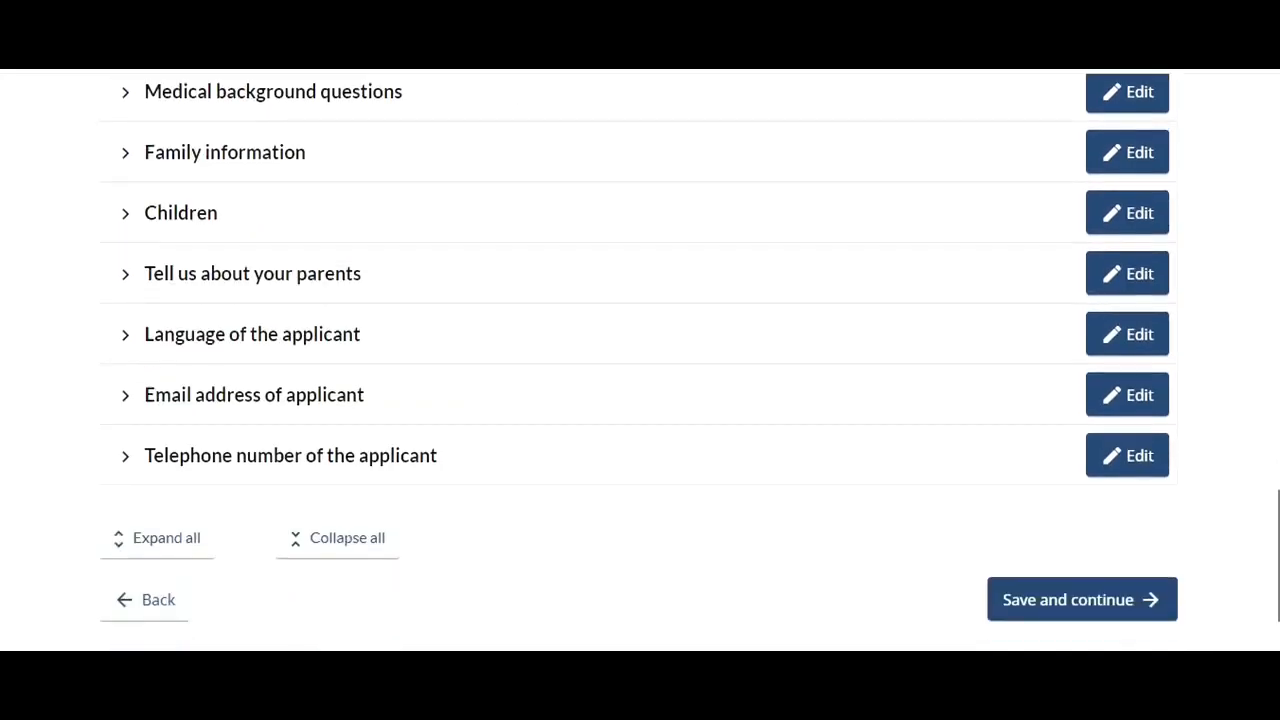
scroll(1252, 261, up, 12)
click(127, 356)
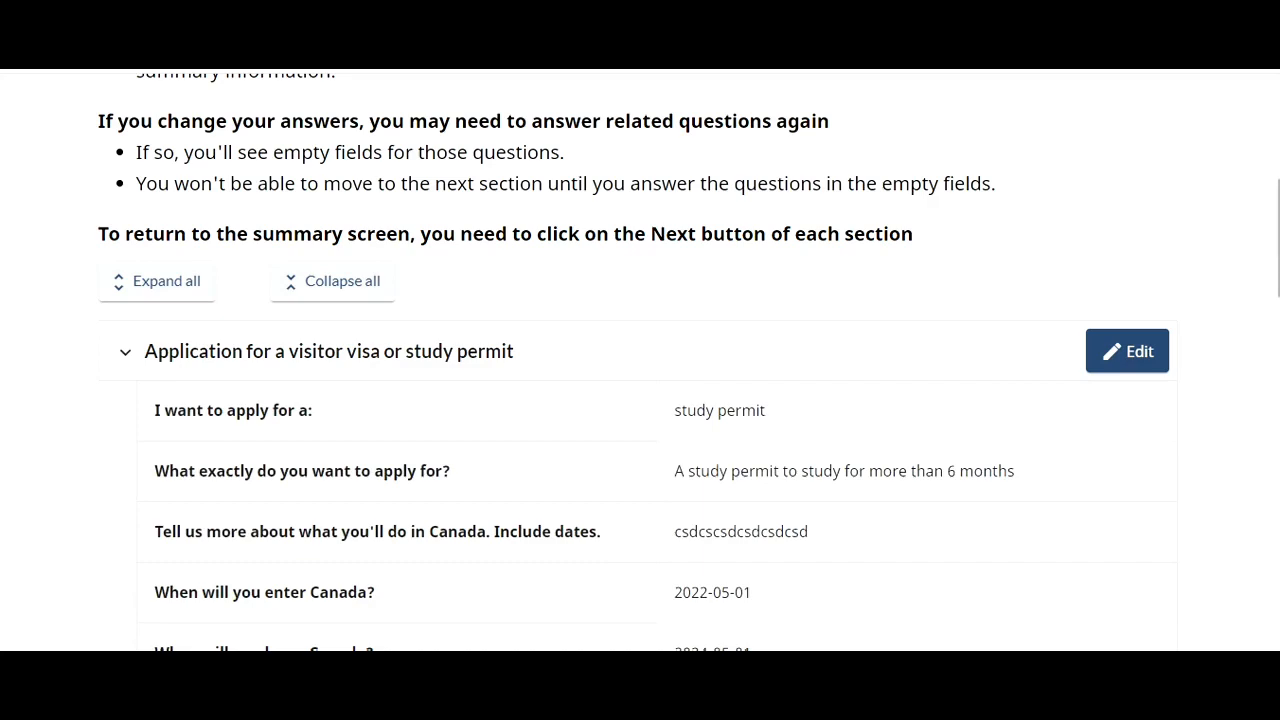
drag(1276, 256, 1276, 600)
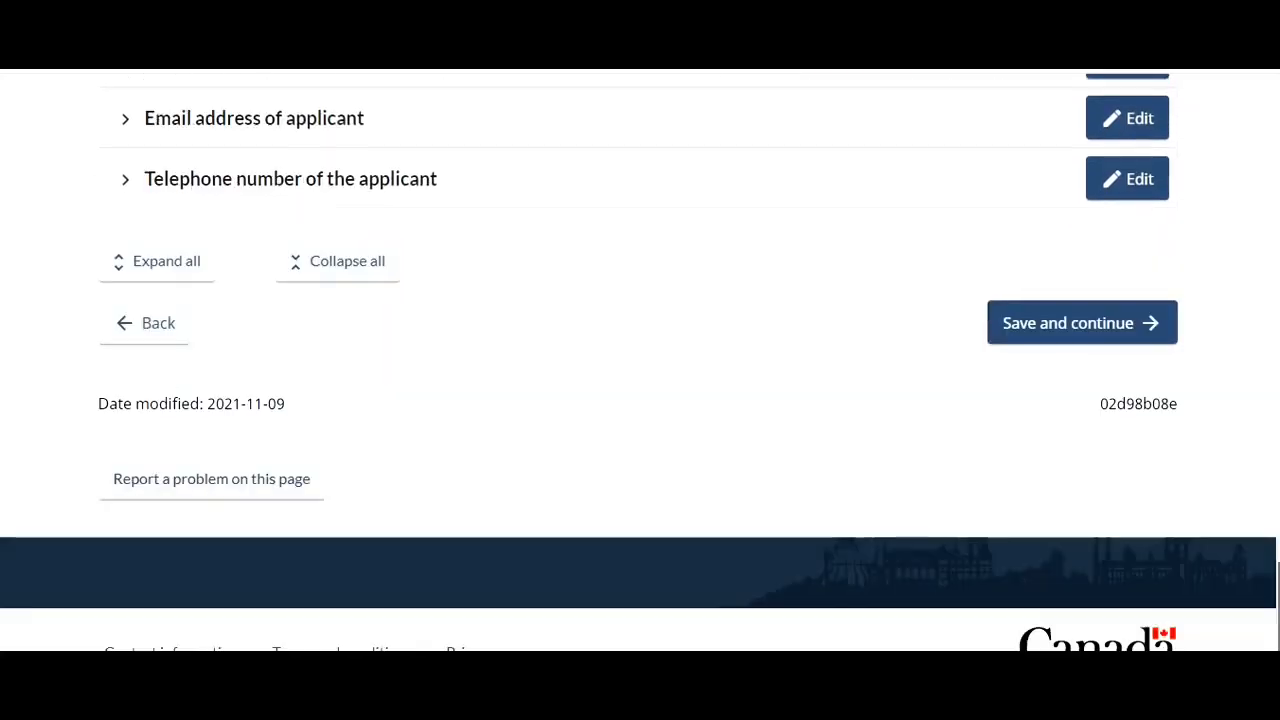
click(1034, 323)
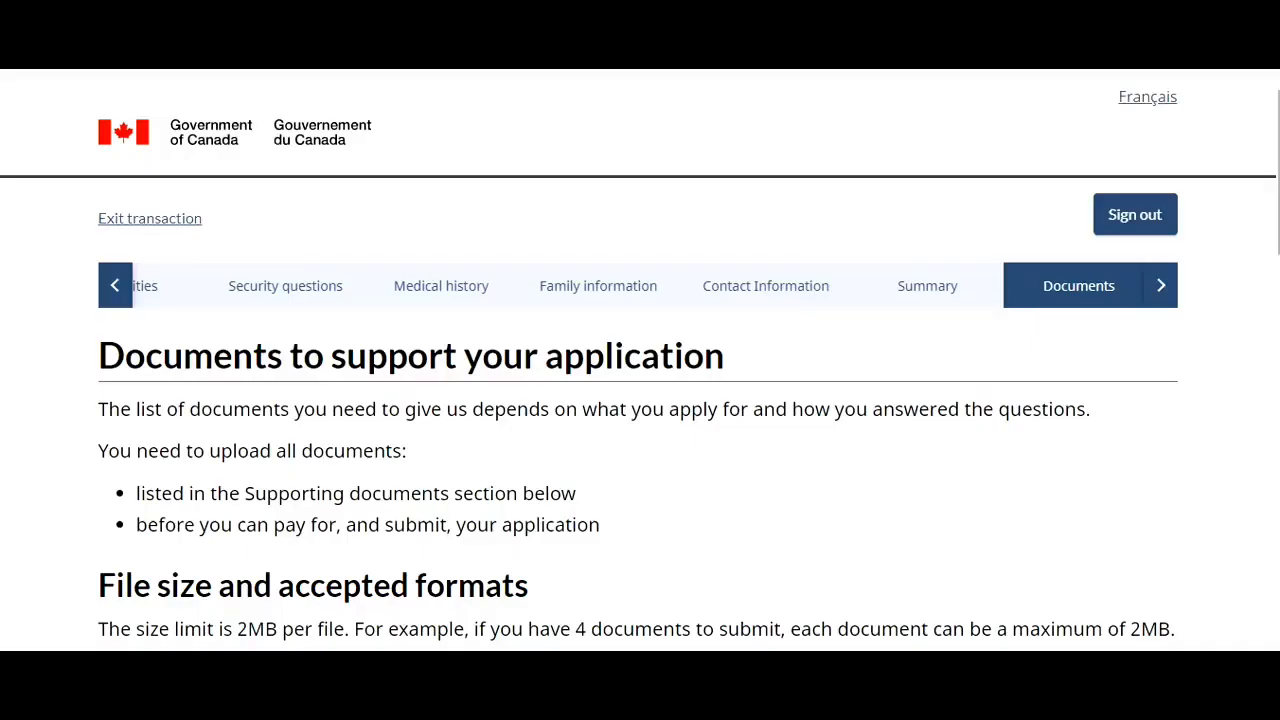
- Expand the Consent personal information document in the documents list to read its purpose
scroll(640, 370, down, 6)
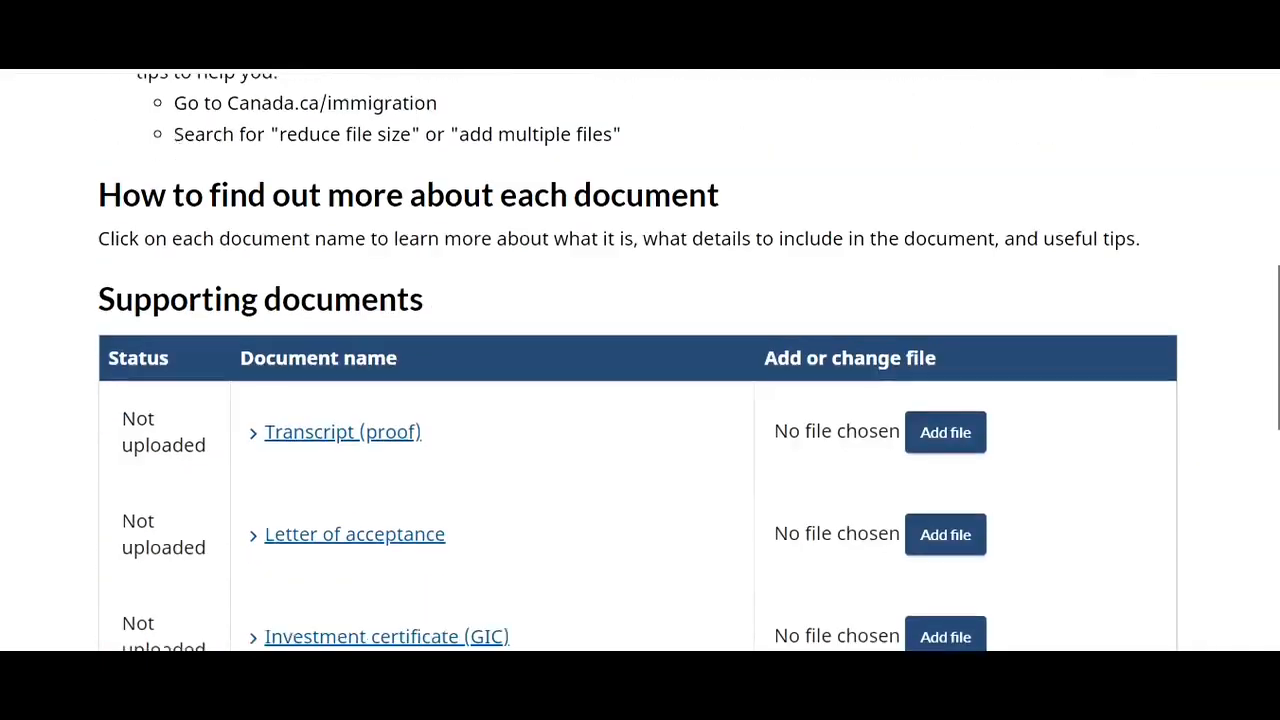
scroll(640, 370, down, 5)
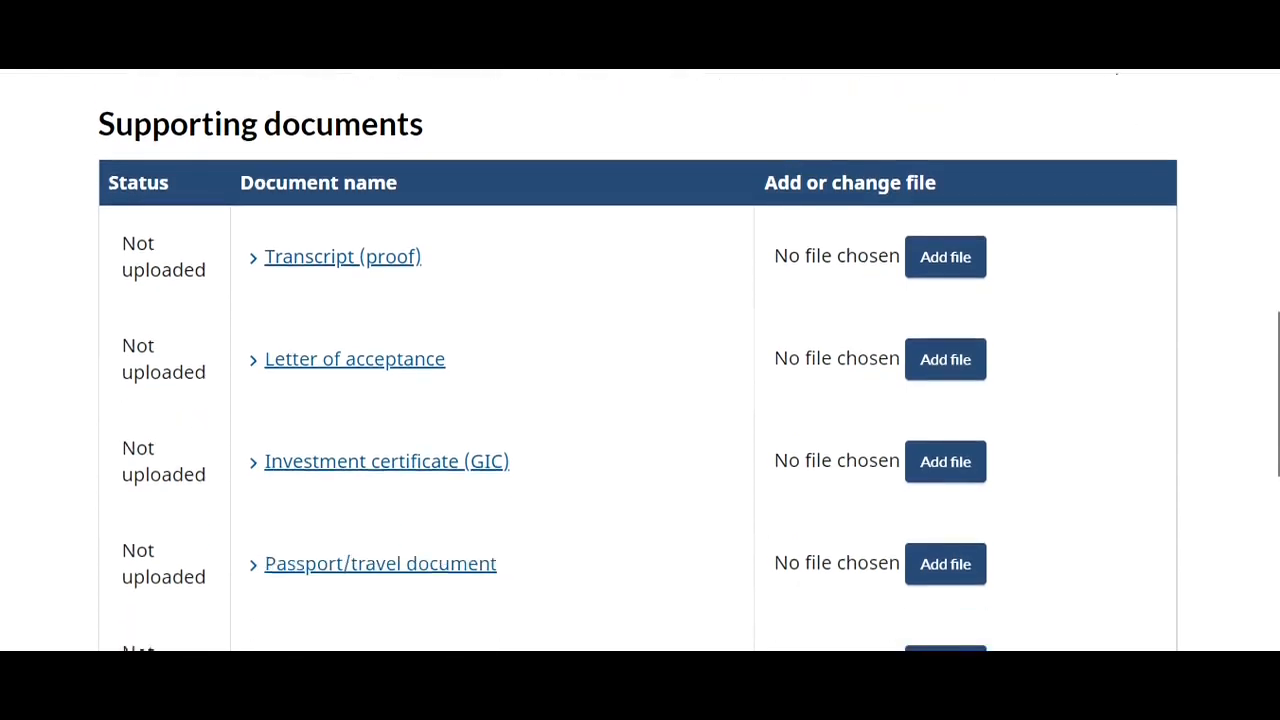
scroll(640, 370, down, 2)
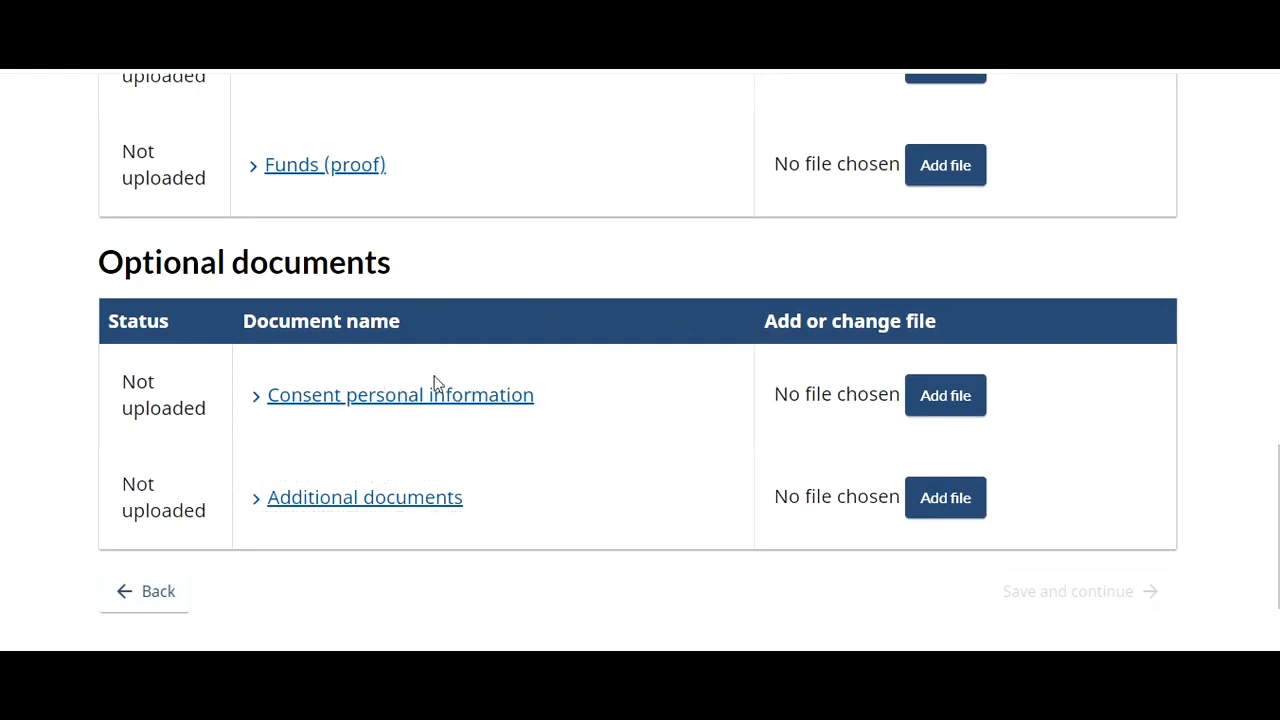
click(406, 402)
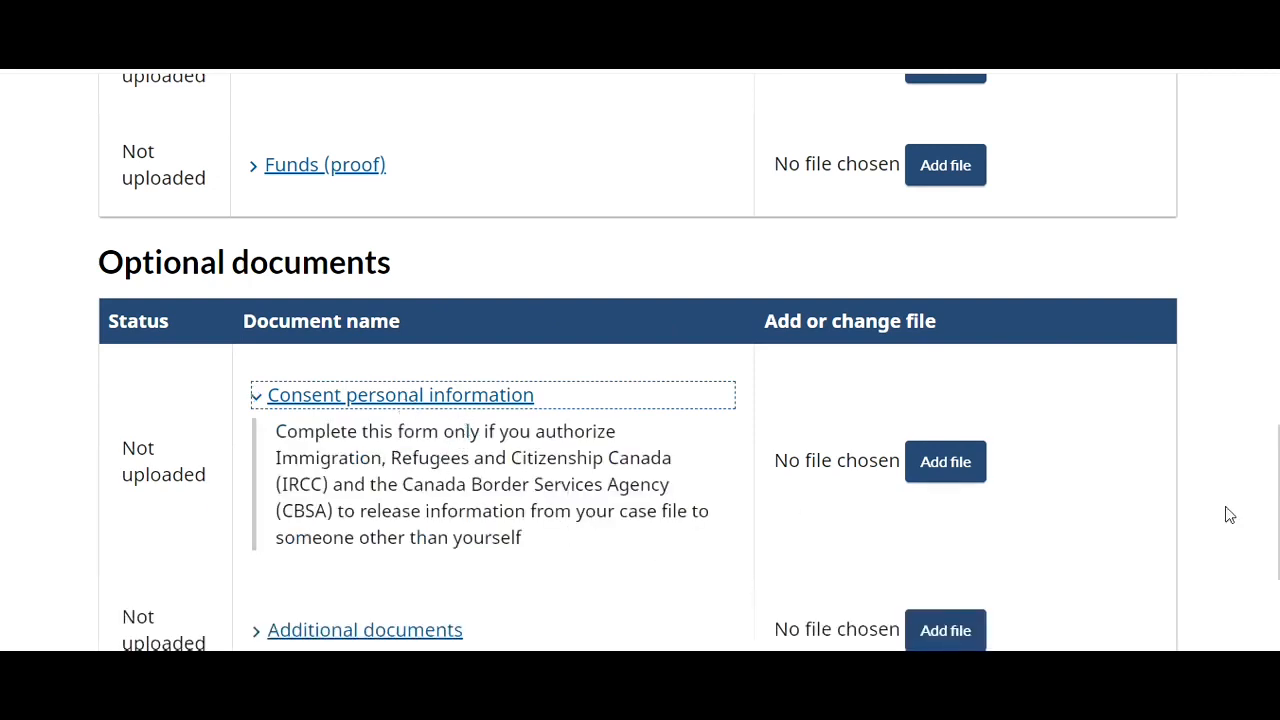
scroll(1262, 383, down, 3)
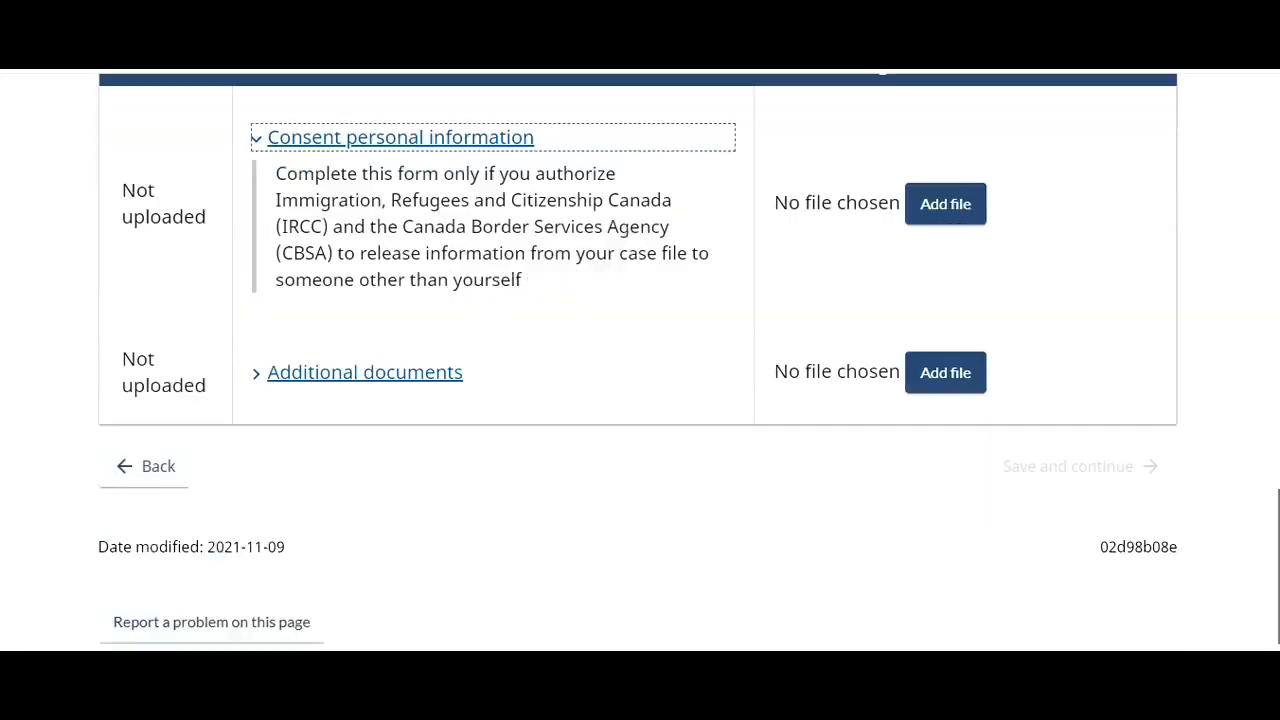
scroll(1262, 383, up, 5)
scroll(1245, 340, up, 4)
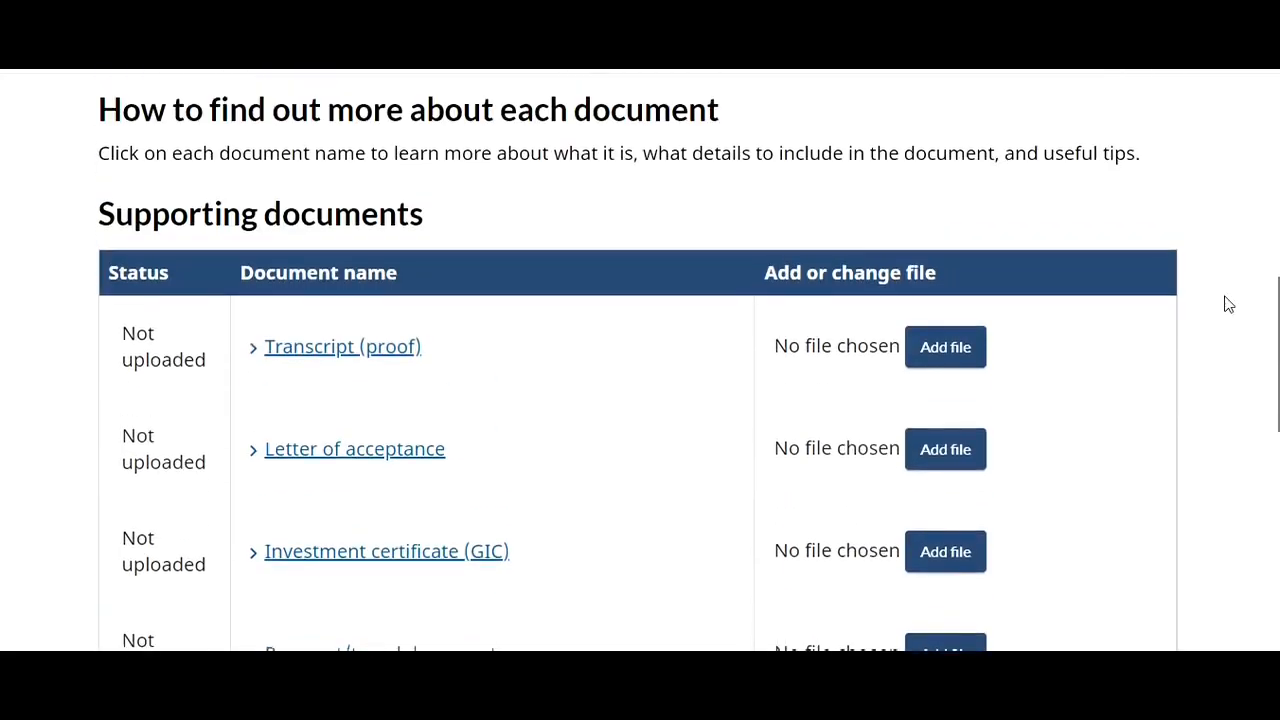
scroll(1224, 297, down, 2)
scroll(1236, 335, down, 1)
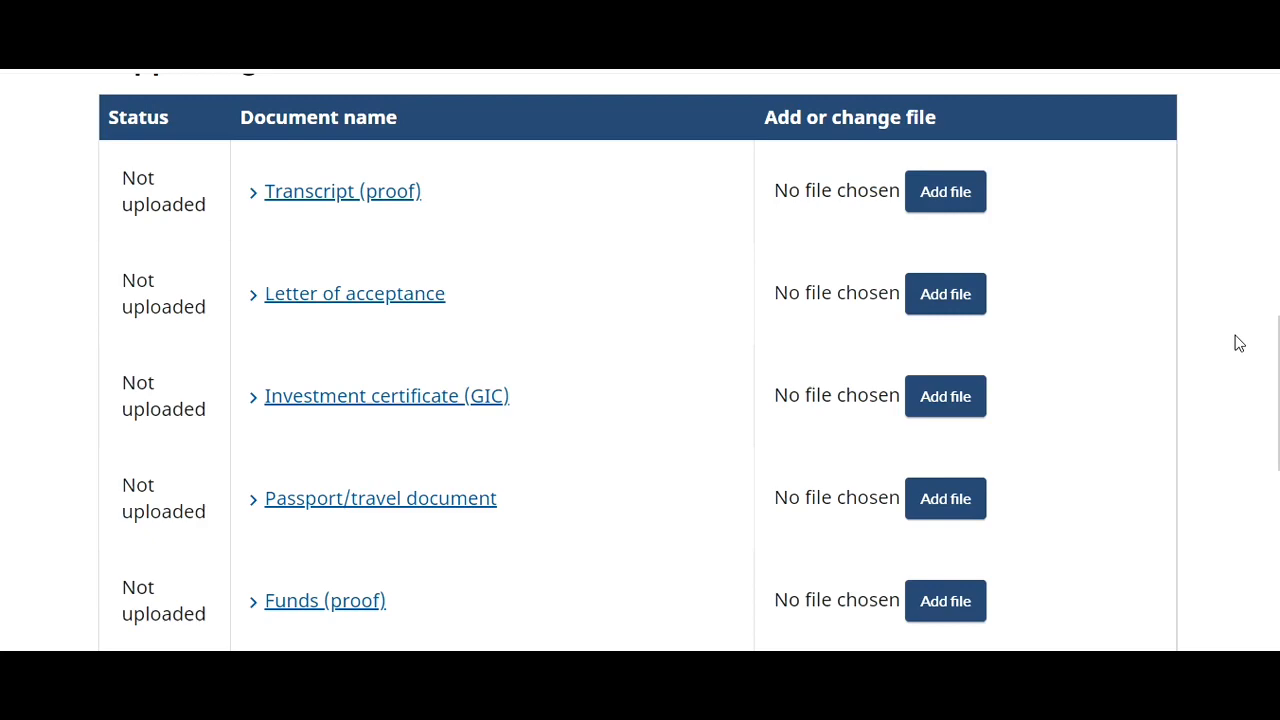
- Advance the step bar to show the Fees, Consent and declaration, and Complete steps
scroll(1250, 148, up, 9)
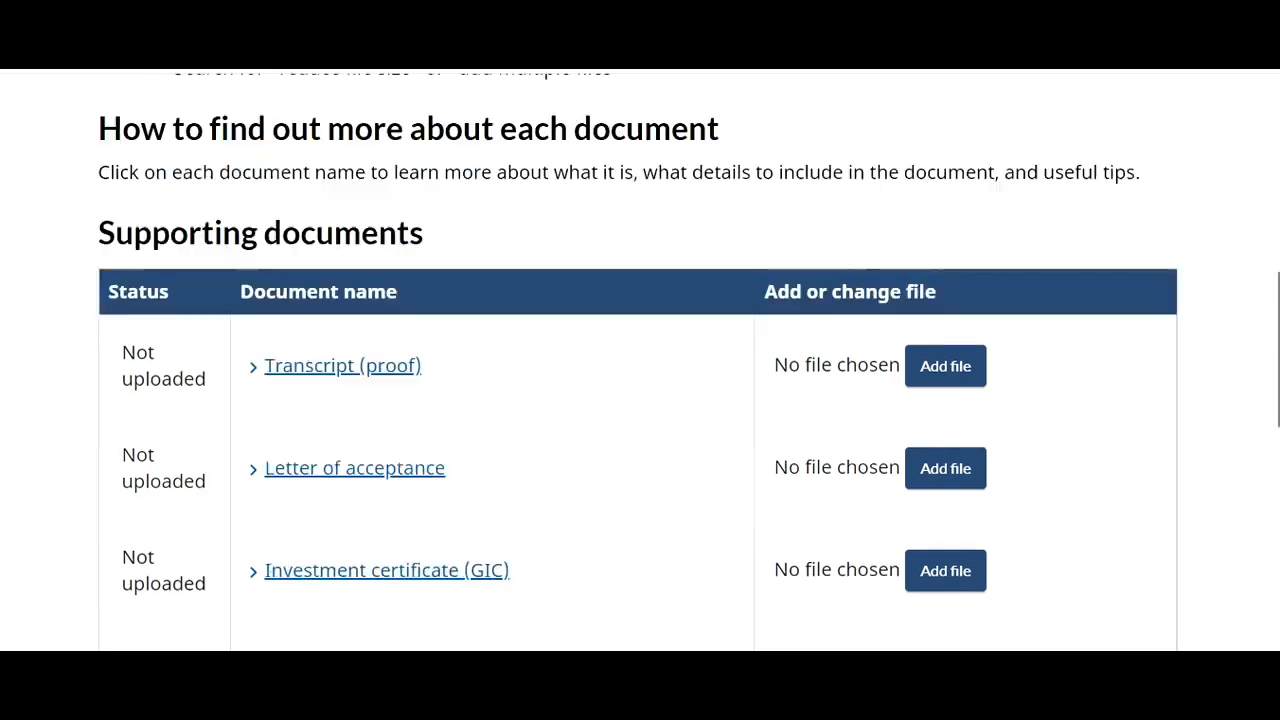
click(1163, 283)
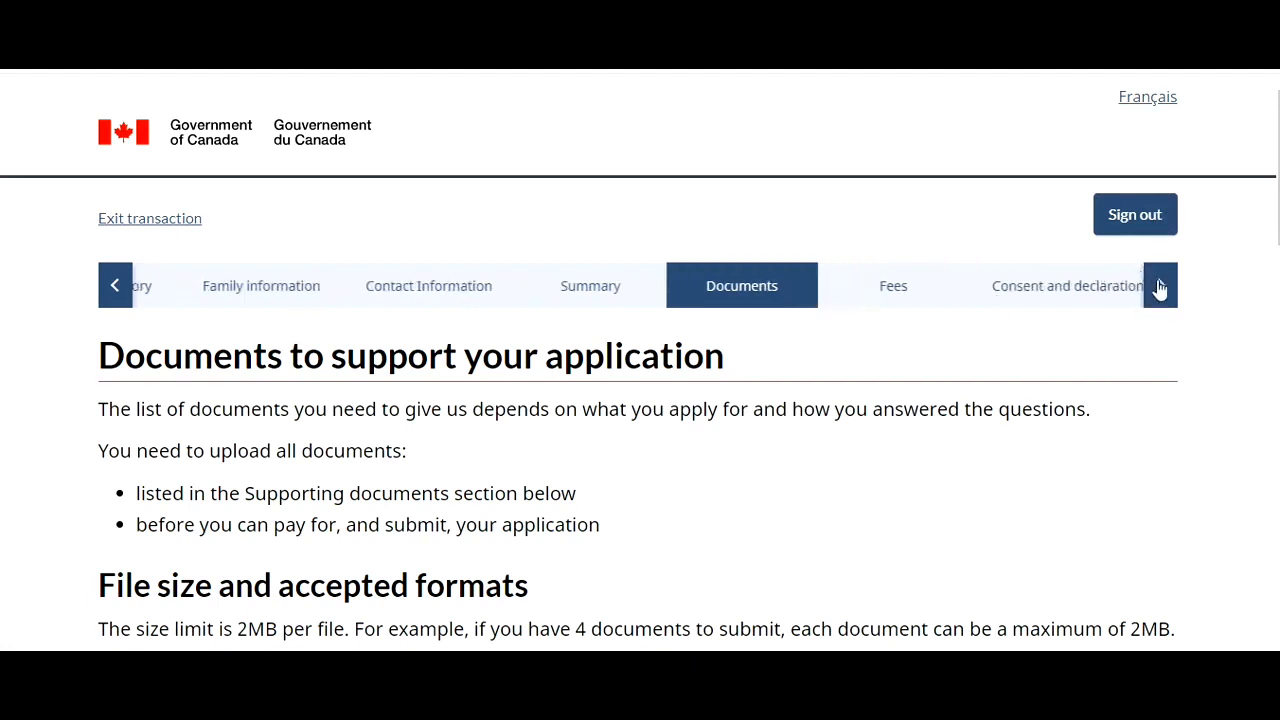
click(1161, 286)
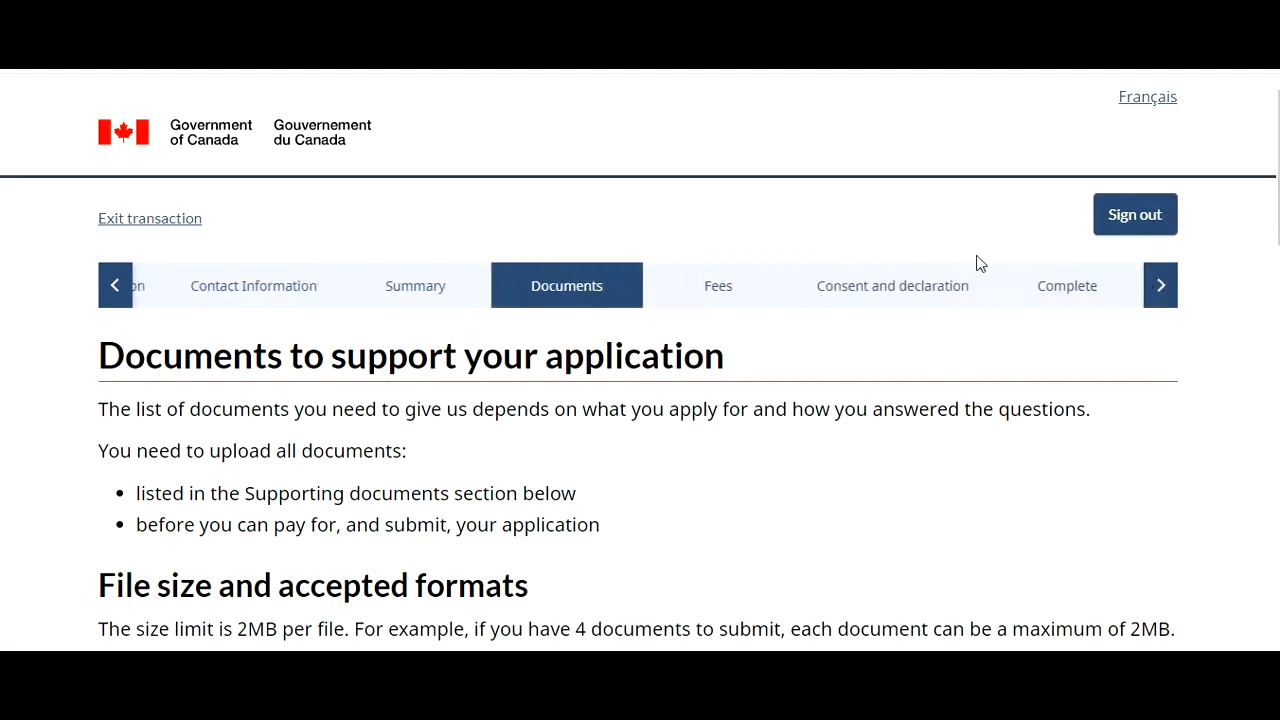